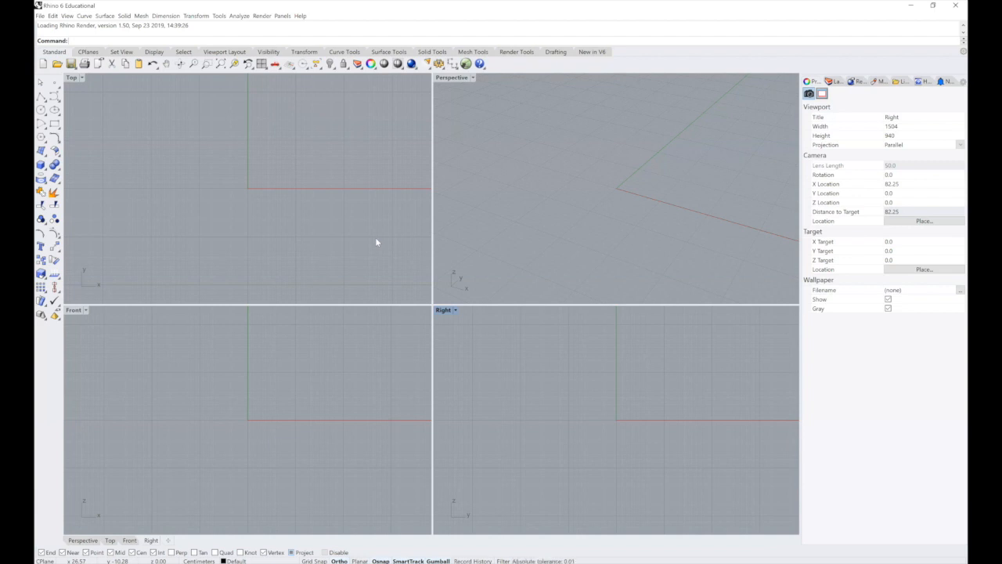
{"action": "left_click", "coordinate": [375, 236]}
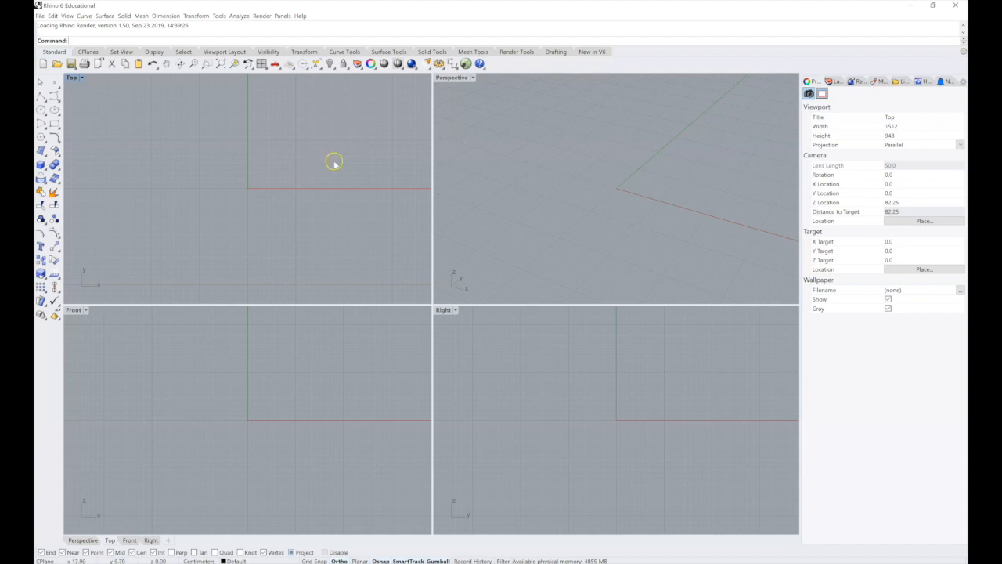
{"action": "double_click", "coordinate": [465, 77]}
{"action": "double_click", "coordinate": [82, 76]}
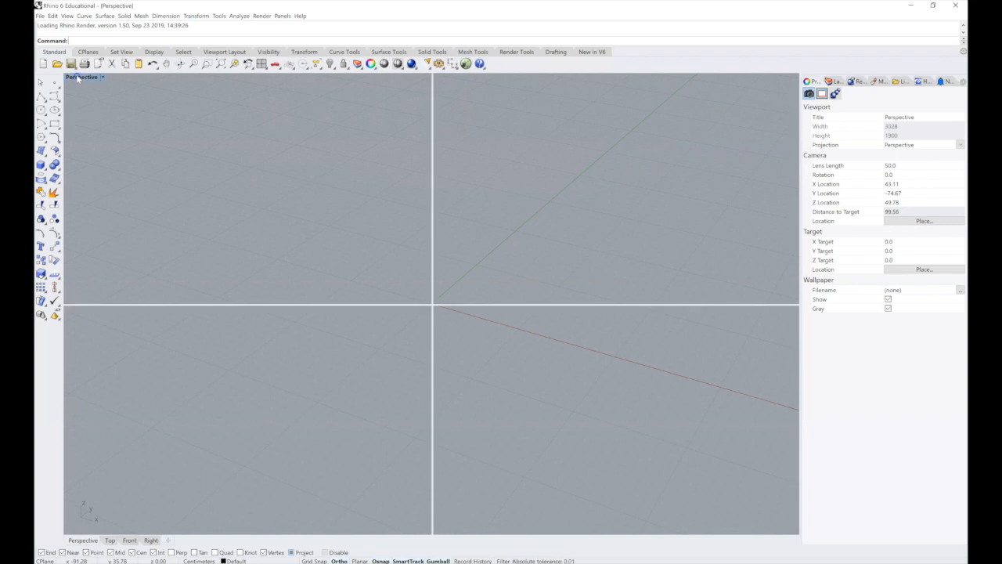
{"action": "right_click_drag", "start_coordinate": [289, 185], "coordinate": [228, 196]}
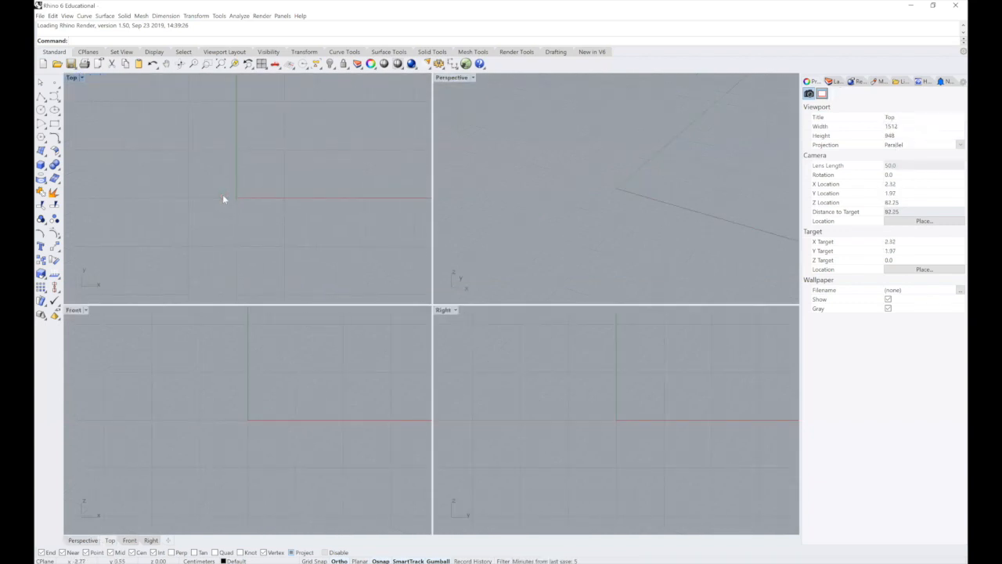
- Open Grasshopper, widen its window and place it so the Top viewport's drawing area stays accessible
{"action": "left_click", "coordinate": [465, 63]}
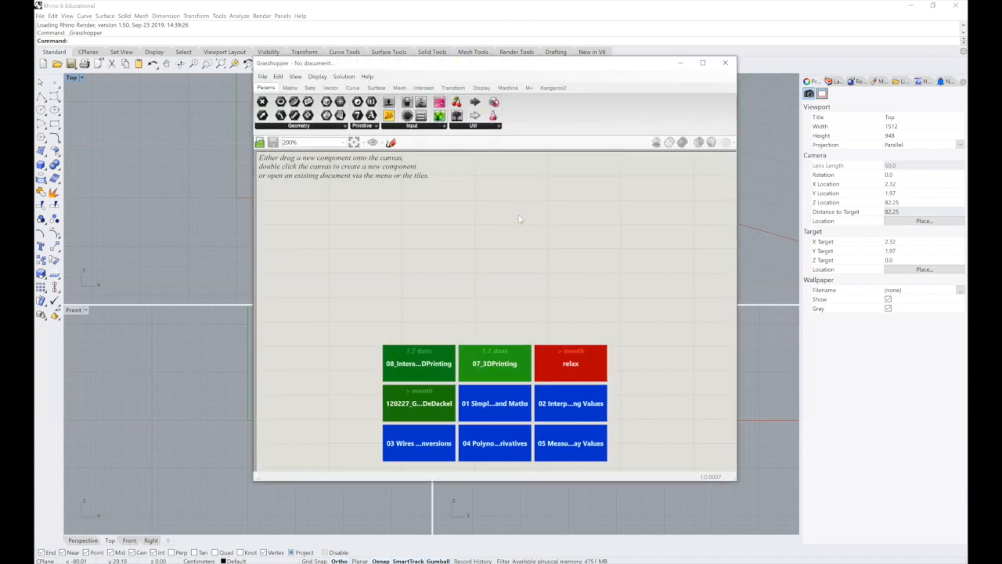
{"action": "left_click_drag", "start_coordinate": [457, 66], "coordinate": [370, 54]}
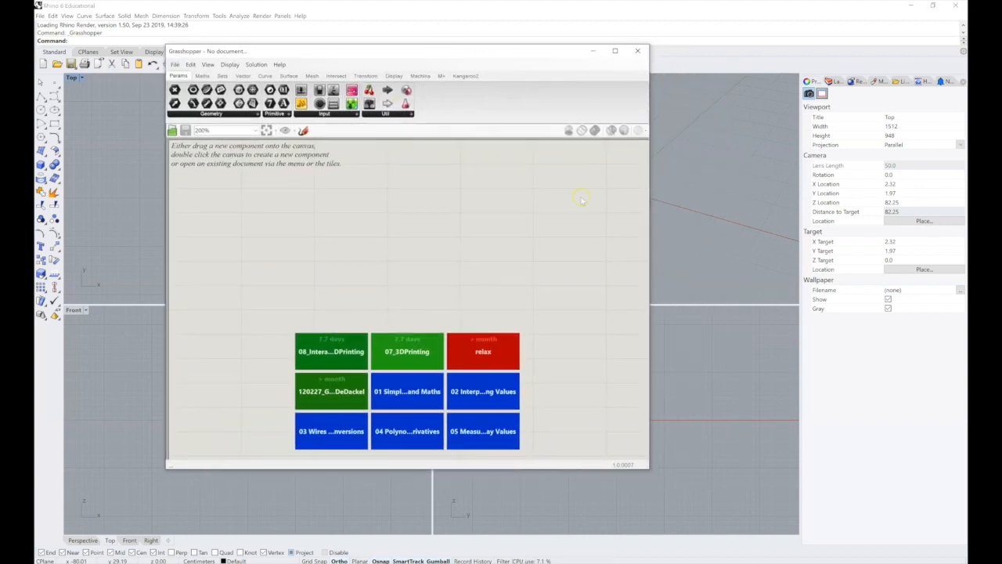
{"action": "left_click_drag", "start_coordinate": [741, 208], "coordinate": [816, 214]}
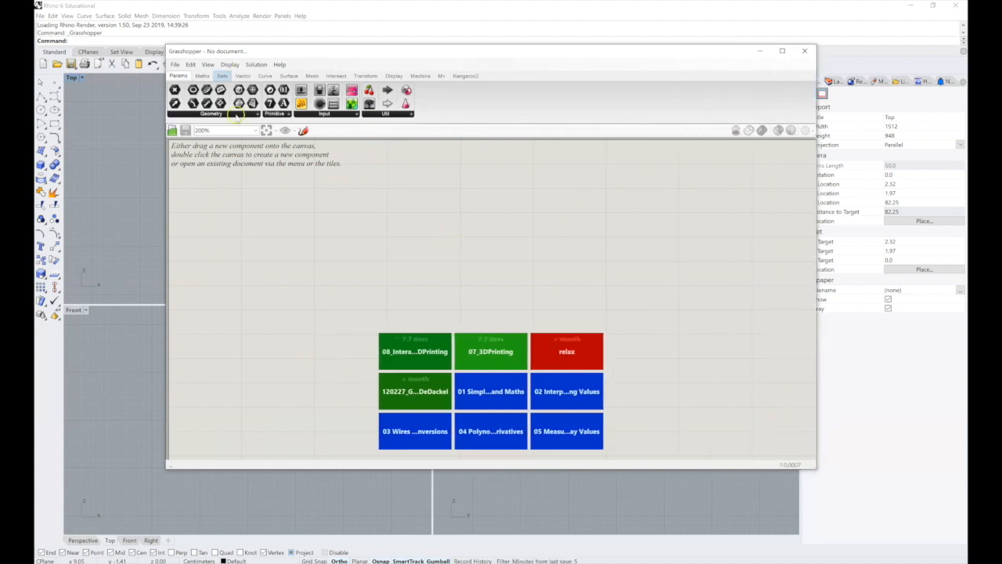
{"action": "left_click_drag", "start_coordinate": [213, 51], "coordinate": [333, 86]}
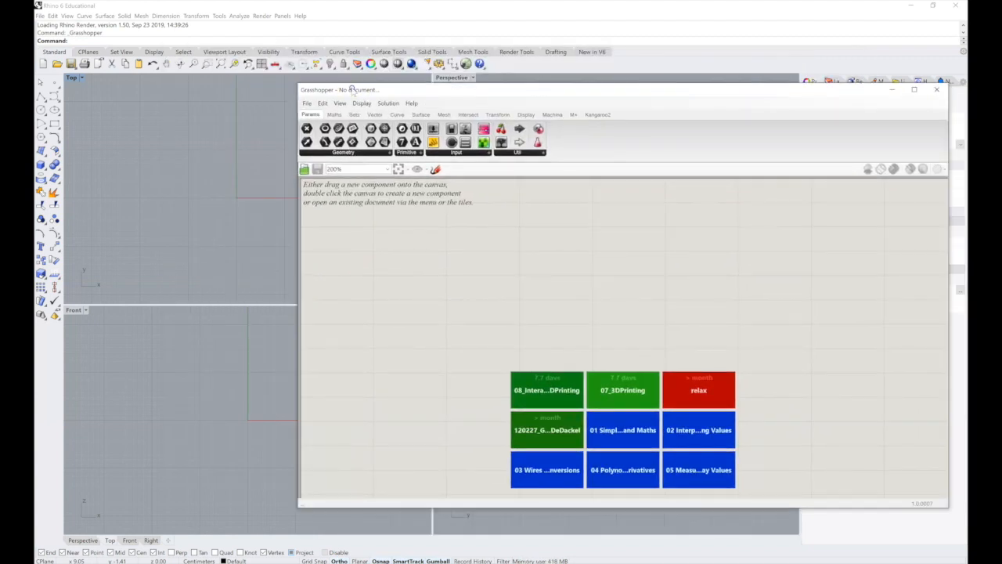
- Draw two parallel vertical single-segment polylines of similar length side by side in the Top viewport, left of the origin
{"action": "left_click", "coordinate": [42, 97]}
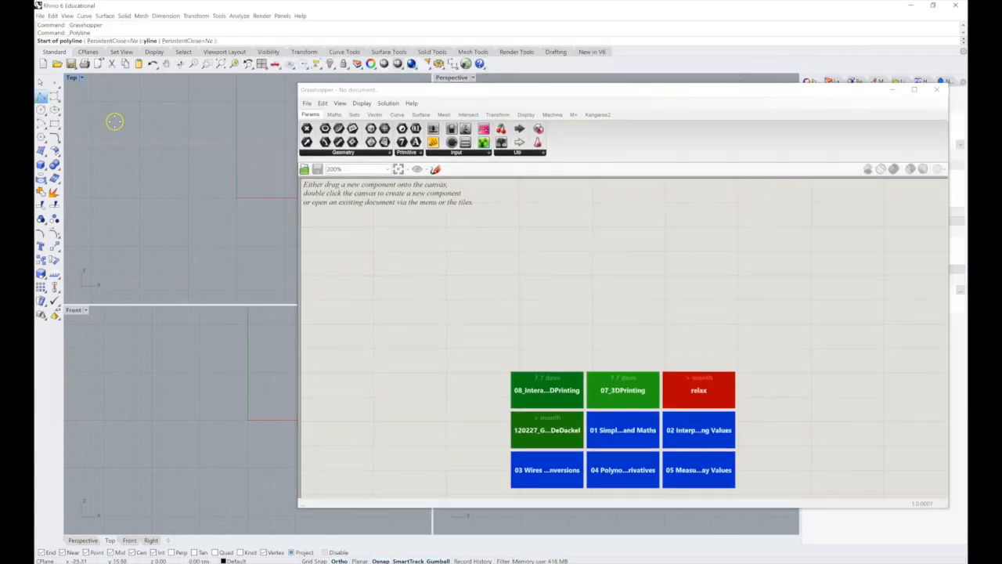
{"action": "left_click", "coordinate": [146, 109]}
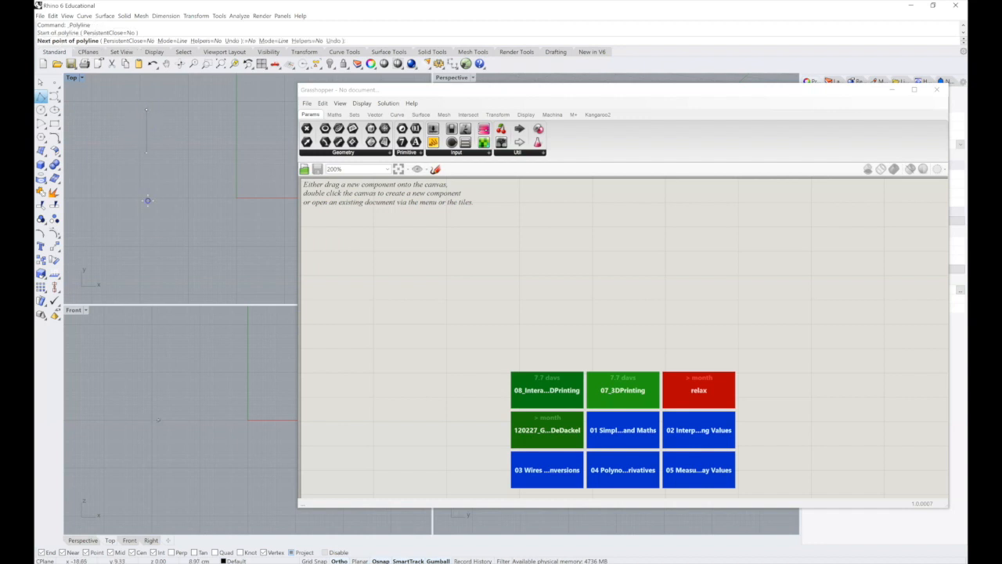
{"action": "left_click", "coordinate": [148, 250]}
{"action": "key", "text": "Return"}
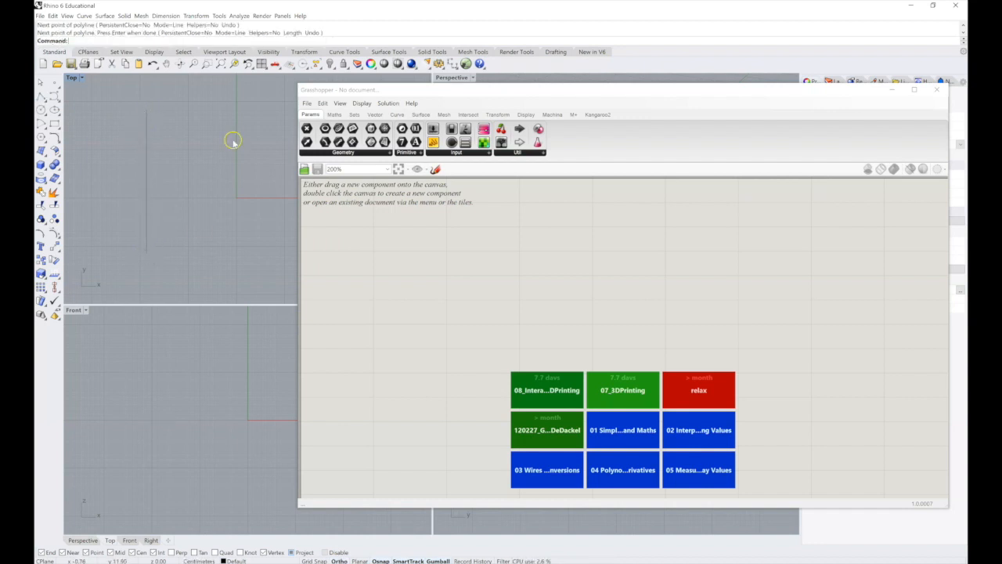
{"action": "key", "text": "Return"}
{"action": "left_click", "coordinate": [227, 114]}
{"action": "left_click", "coordinate": [228, 252]}
{"action": "key", "text": "Return"}
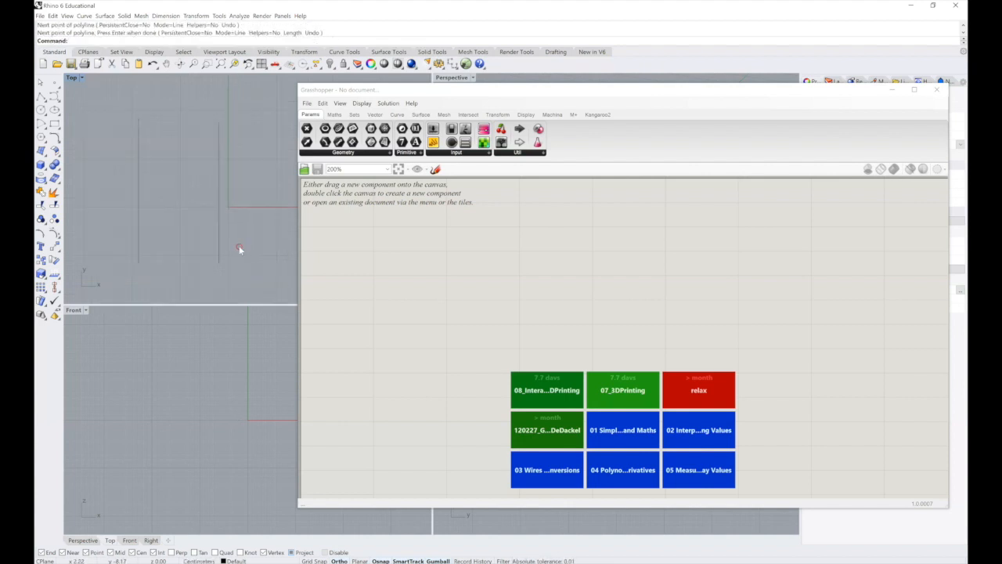
- Place a Curve parameter on the Grasshopper canvas and duplicate it directly below
{"action": "left_click", "coordinate": [339, 128]}
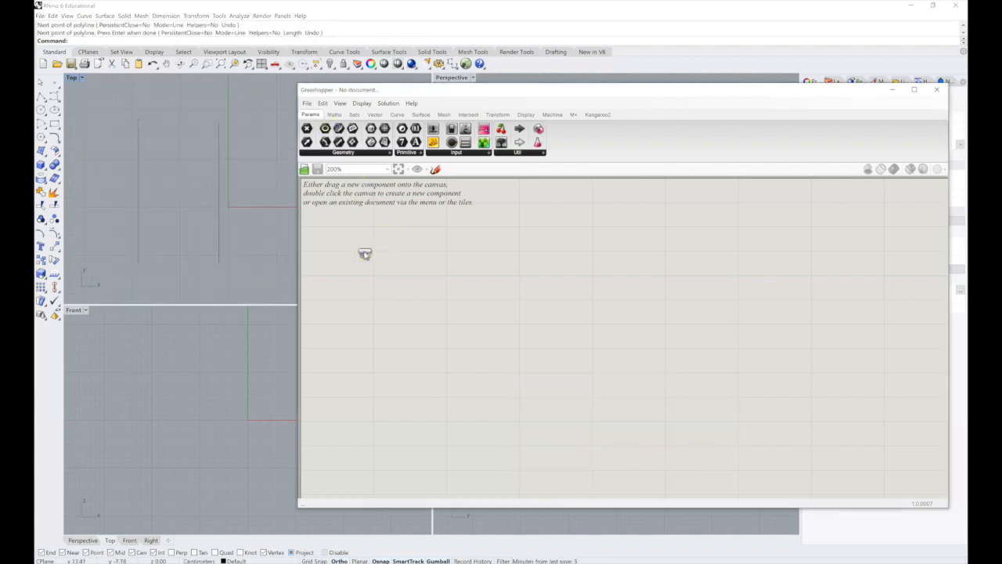
{"action": "left_click", "coordinate": [365, 253]}
{"action": "left_click", "coordinate": [365, 251]}
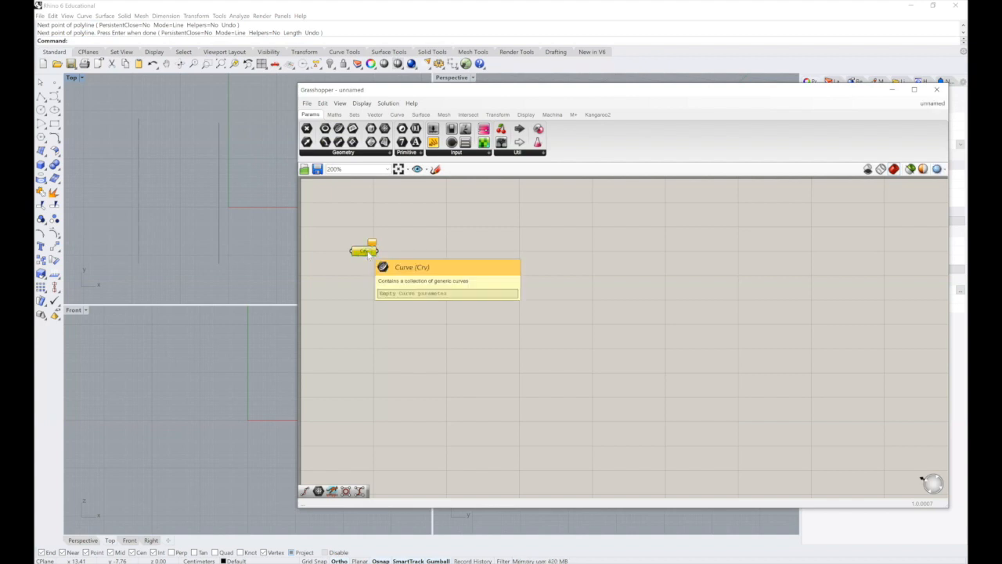
{"action": "left_click_drag", "start_coordinate": [368, 254], "coordinate": [370, 282], "text": "alt"}
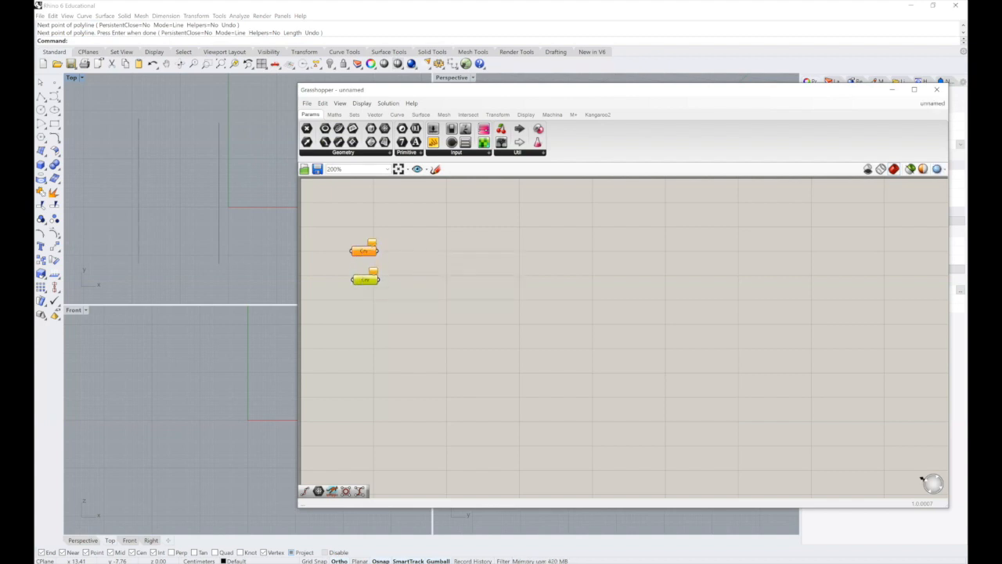
{"action": "left_click", "coordinate": [955, 5]}
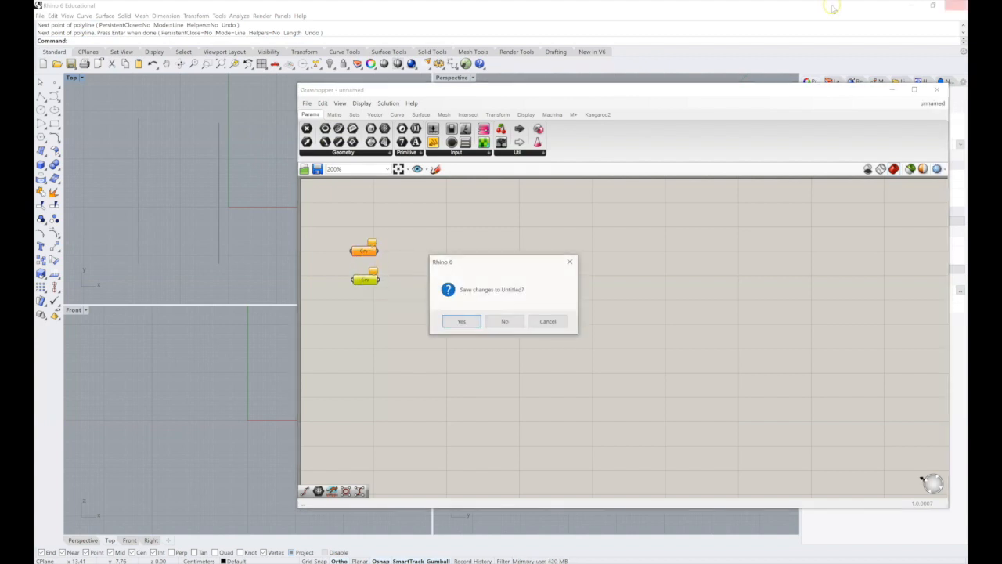
{"action": "left_click", "coordinate": [547, 321]}
- Reference the left vertical line in the upper Curve parameter and the right vertical line in the lower one
{"action": "right_click", "coordinate": [365, 250]}
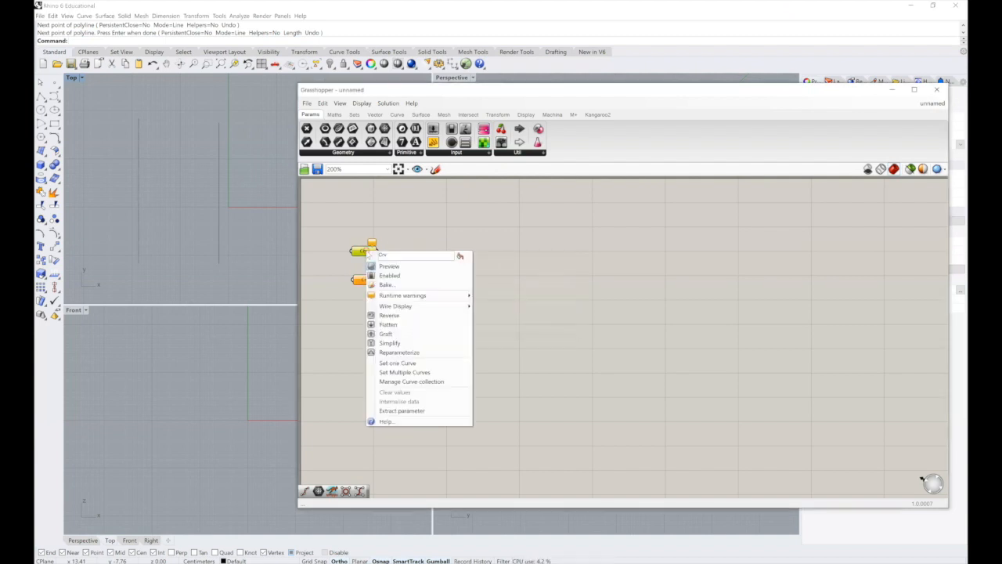
{"action": "left_click", "coordinate": [398, 362]}
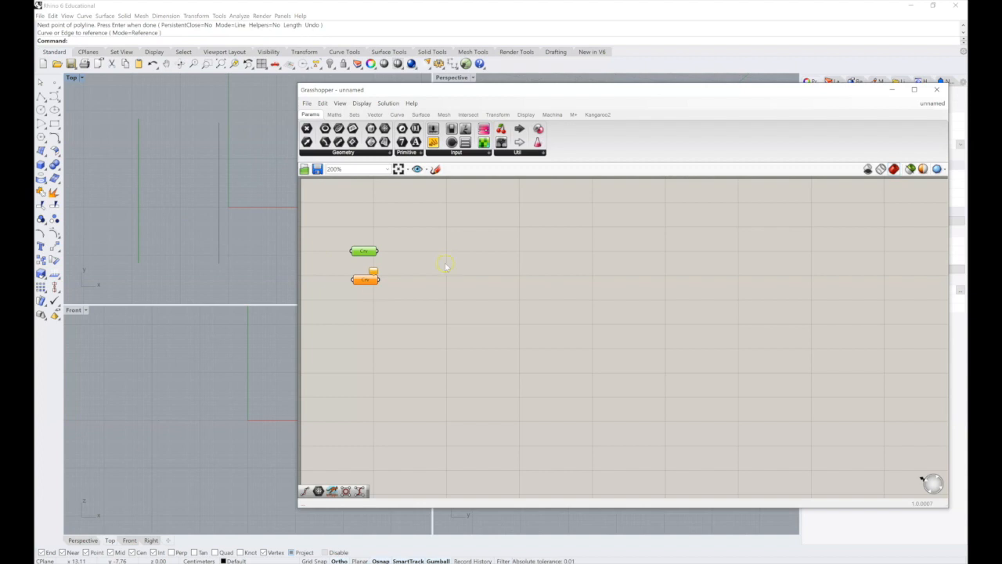
{"action": "right_click", "coordinate": [372, 281]}
{"action": "right_click", "coordinate": [372, 284]}
{"action": "left_click", "coordinate": [398, 394]}
{"action": "left_click", "coordinate": [219, 209]}
{"action": "left_click", "coordinate": [139, 201]}
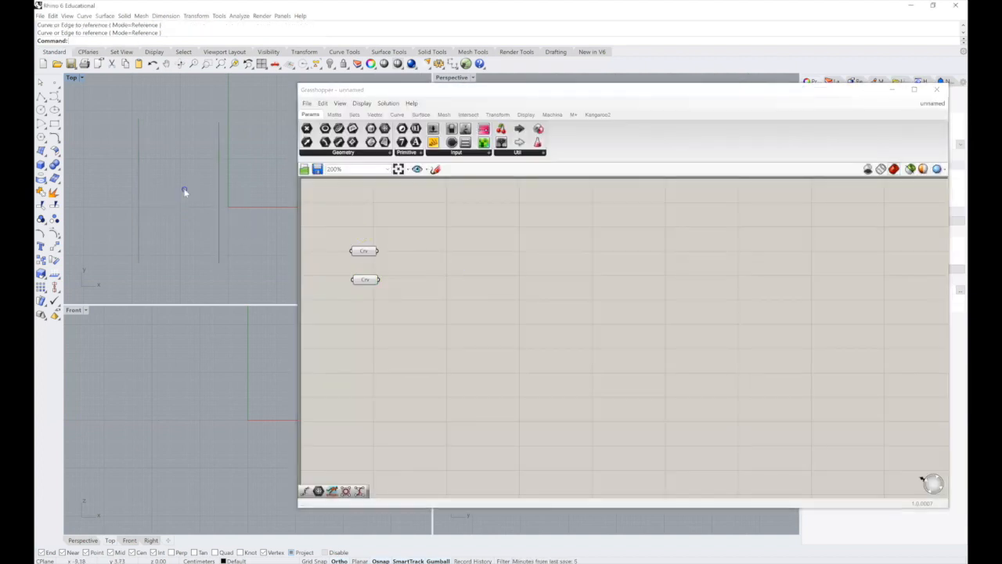
- Hide both original Rhino lines so only their Grasshopper previews are displayed
{"action": "left_click_drag", "start_coordinate": [260, 196], "coordinate": [112, 163]}
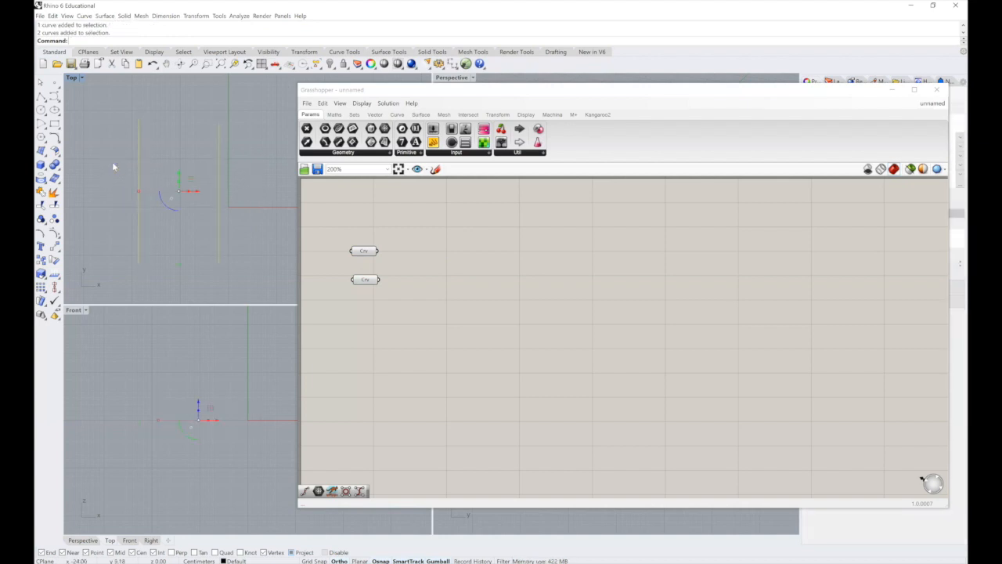
{"action": "key", "text": "ctrl+h"}
{"action": "right_click_drag", "start_coordinate": [165, 163], "coordinate": [175, 174]}
- Maximize the Top viewport and dock the Grasshopper window to the right half of the screen
{"action": "left_click", "coordinate": [75, 78]}
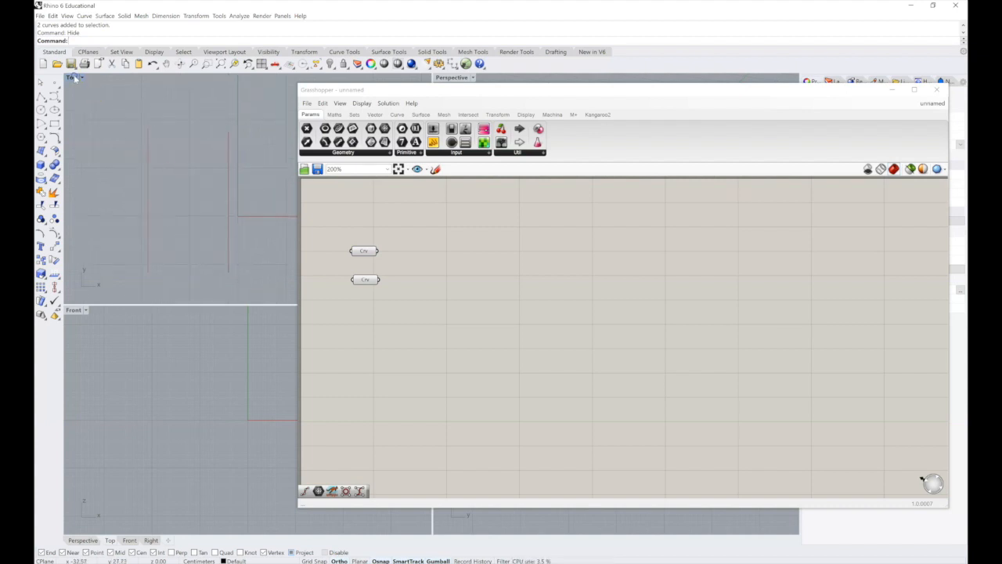
{"action": "double_click", "coordinate": [75, 77]}
{"action": "left_click_drag", "start_coordinate": [364, 88], "coordinate": [1001, 88]}
- Search for "divide" and add a Divide Curve component beside the two Curve parameters
{"action": "right_click_drag", "start_coordinate": [557, 246], "coordinate": [559, 283]}
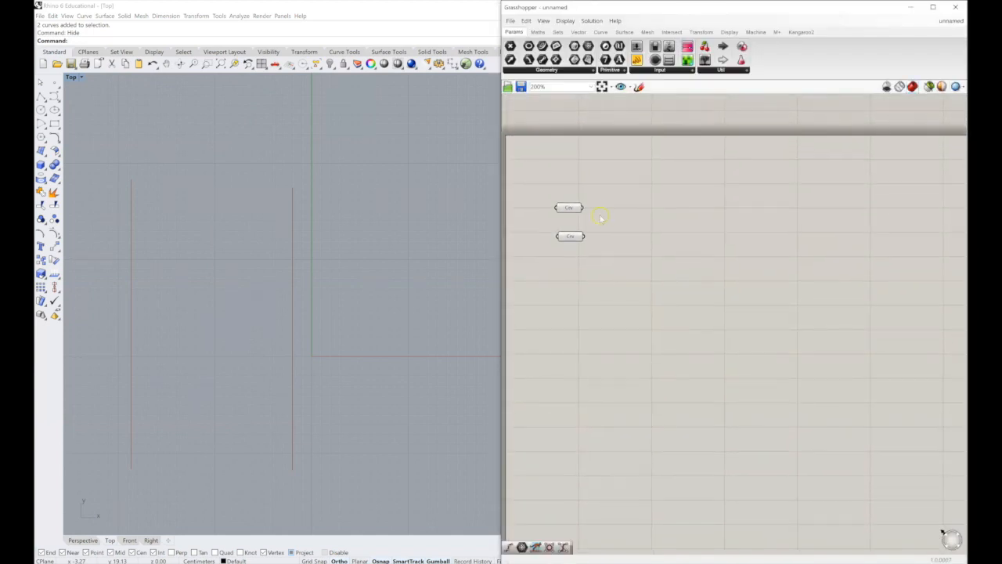
{"action": "scroll", "coordinate": [601, 212], "scroll_direction": "up", "scroll_amount": 3}
{"action": "scroll", "coordinate": [588, 226], "scroll_direction": "down", "scroll_amount": 1}
{"action": "right_click_drag", "start_coordinate": [588, 226], "coordinate": [626, 232]}
{"action": "double_click", "coordinate": [670, 250]}
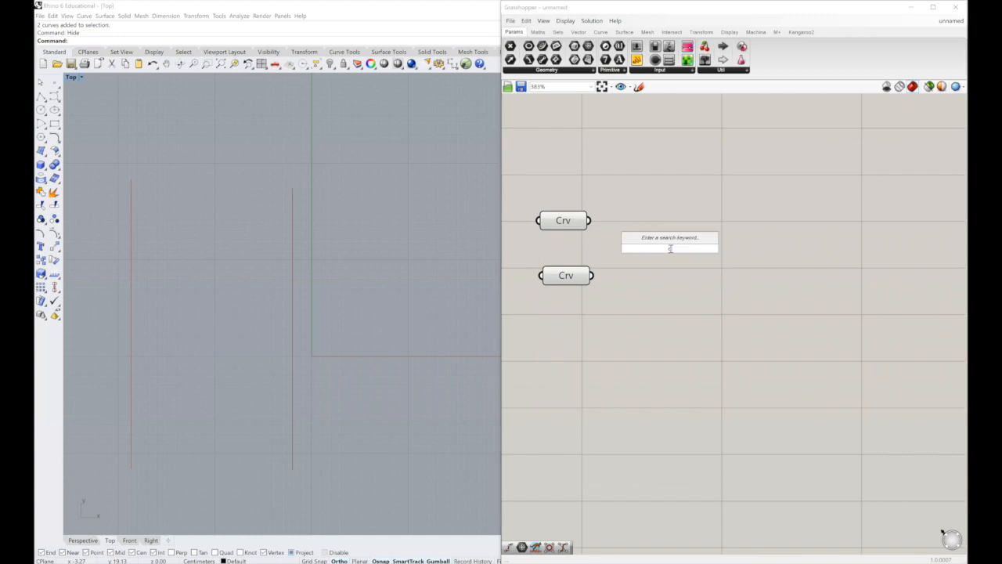
{"action": "type", "text": "divied"}
{"action": "key", "text": "BackSpace"}
{"action": "key", "text": "BackSpace"}
{"action": "type", "text": "ce"}
{"action": "key", "text": "BackSpace"}
{"action": "key", "text": "BackSpace"}
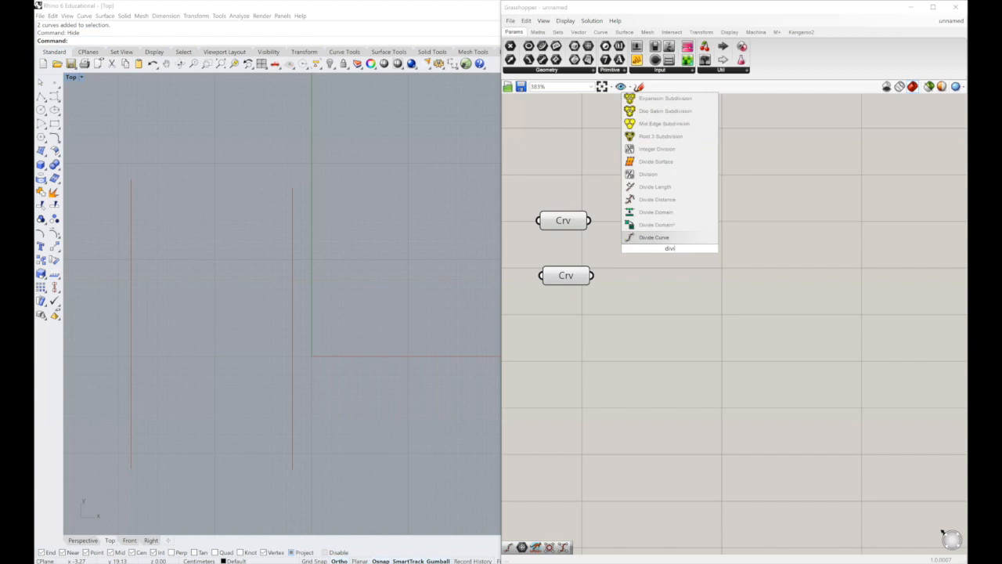
{"action": "type", "text": "d"}
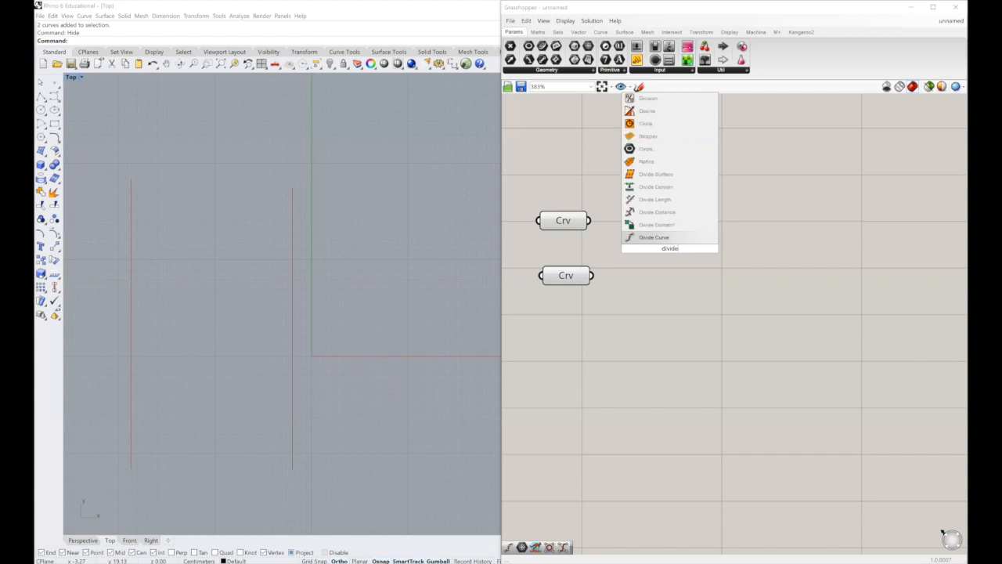
{"action": "left_click", "coordinate": [665, 238]}
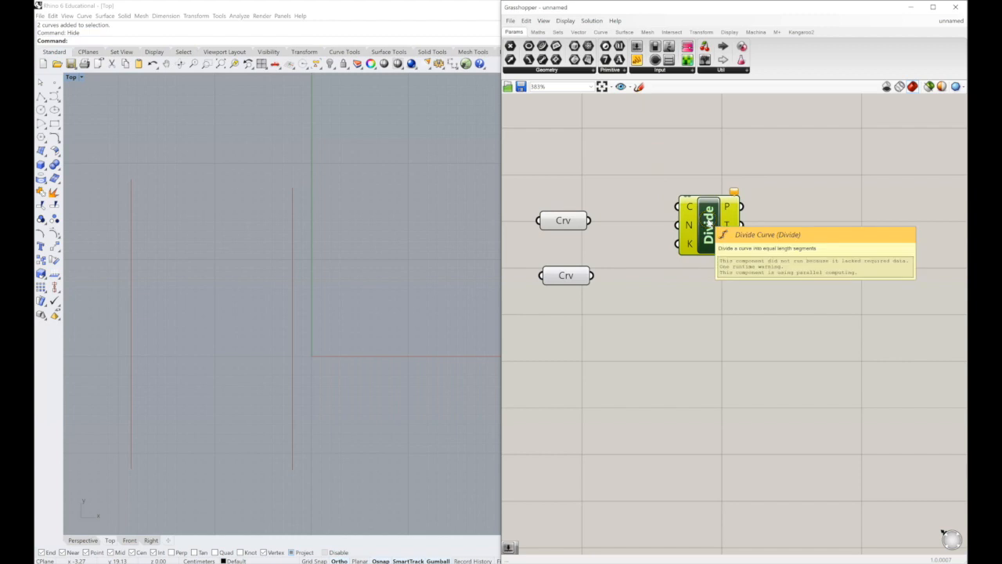
{"action": "left_click", "coordinate": [600, 32]}
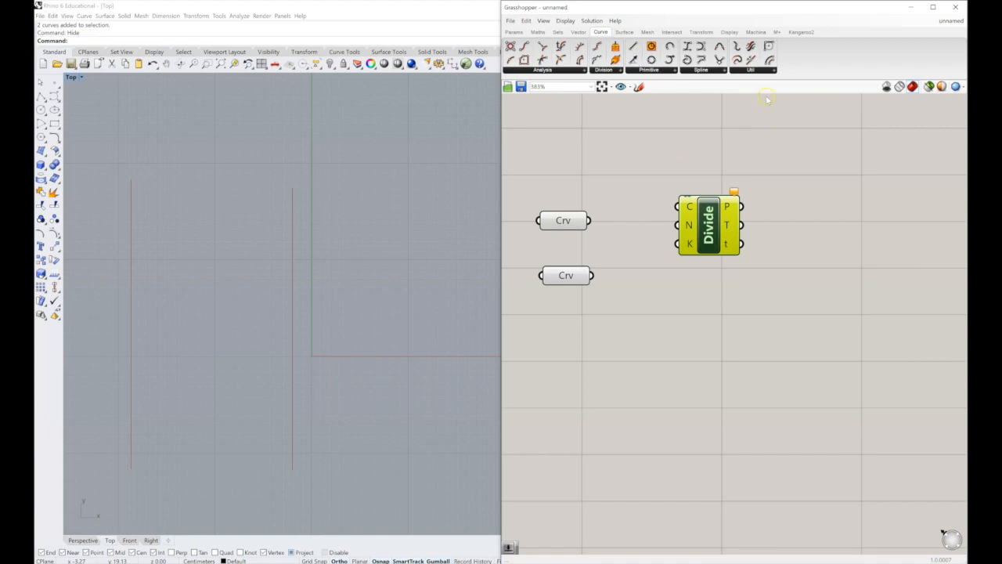
{"action": "left_click", "coordinate": [554, 71]}
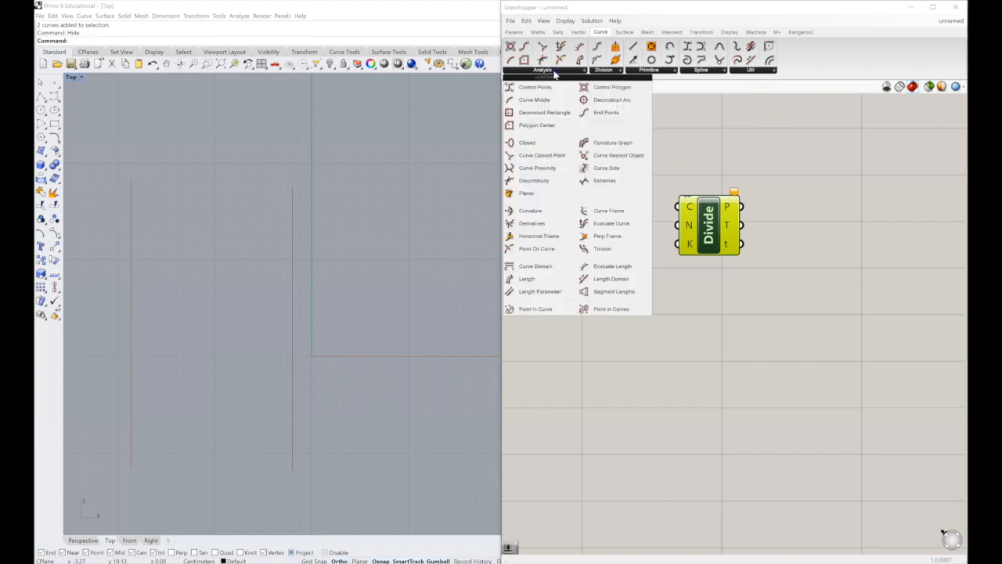
{"action": "left_click", "coordinate": [748, 71]}
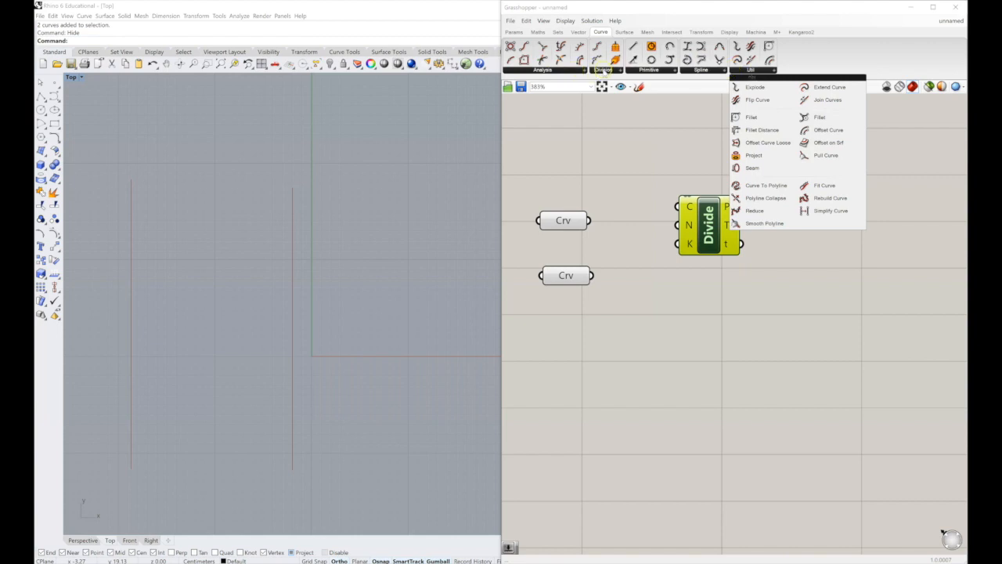
{"action": "left_click", "coordinate": [604, 70]}
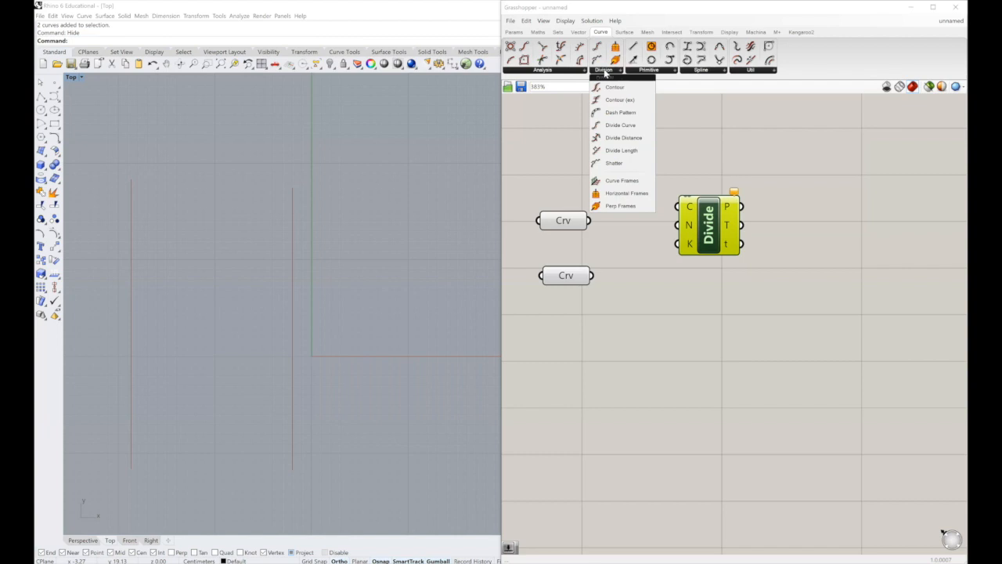
{"action": "left_click", "coordinate": [660, 249]}
- Duplicate the Divide Curve component and arrange the two copies one above the other beside the Curve parameters
{"action": "left_click_drag", "start_coordinate": [716, 227], "coordinate": [696, 285]}
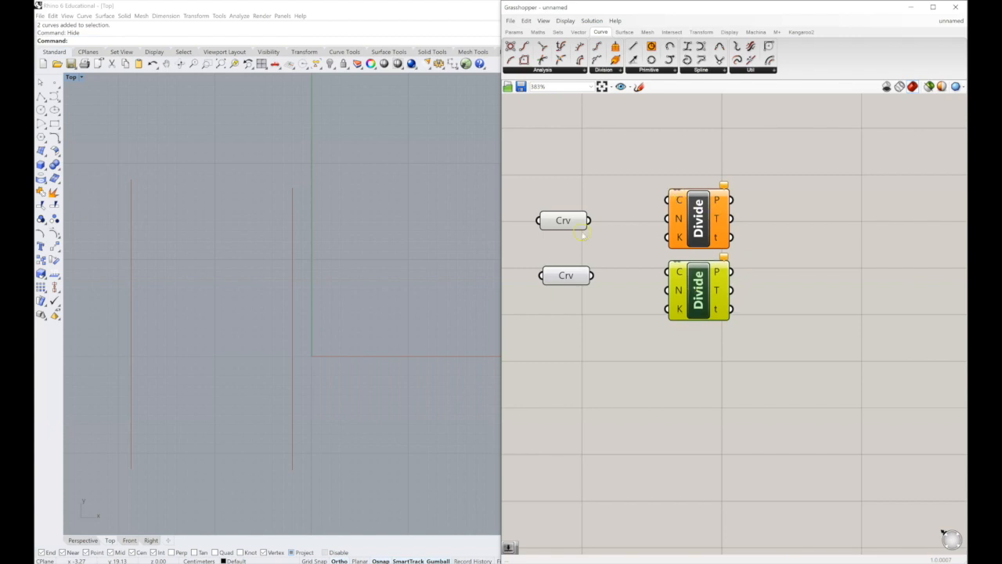
{"action": "mouse_move", "coordinate": [717, 203]}
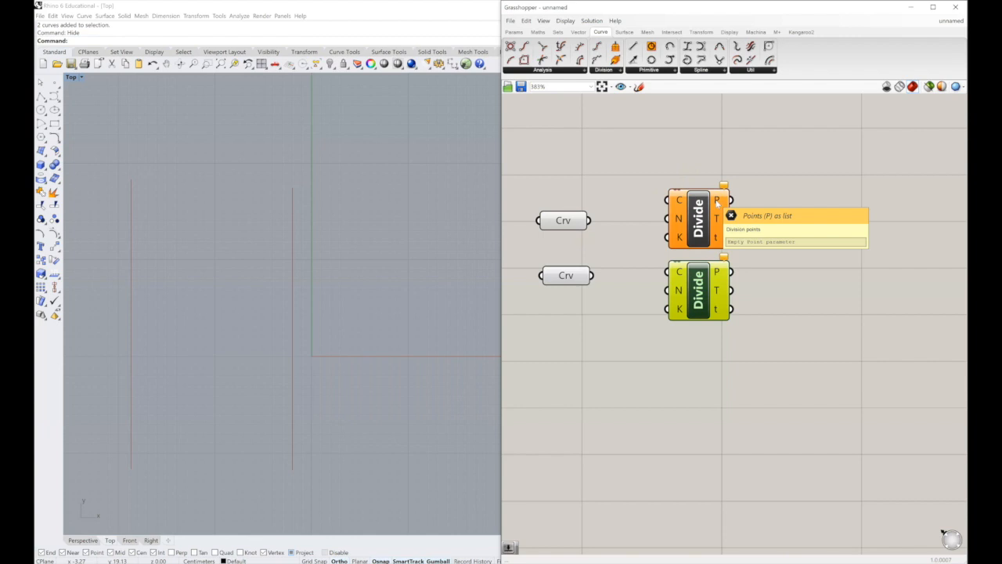
{"action": "left_click_drag", "start_coordinate": [697, 205], "coordinate": [700, 211]}
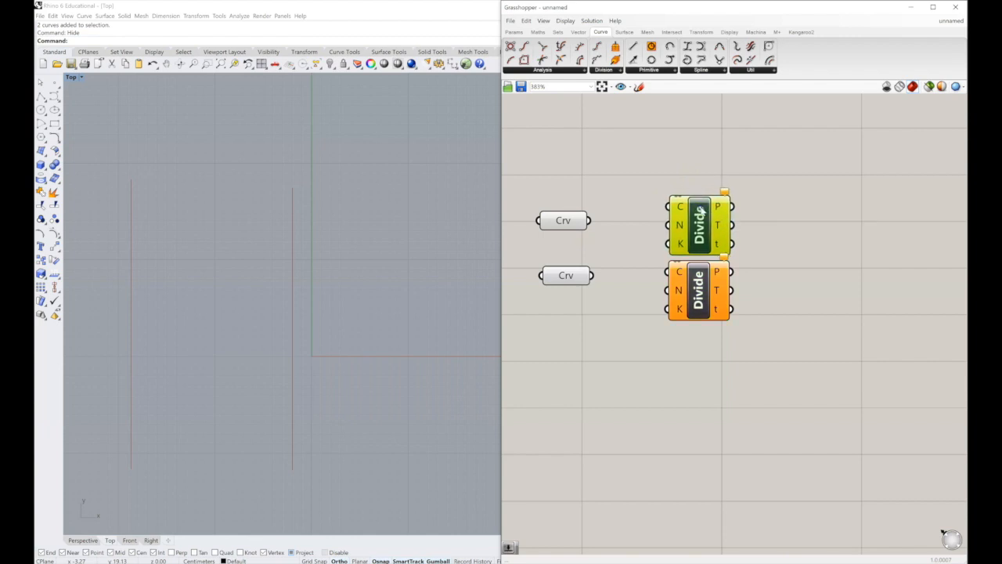
{"action": "left_click", "coordinate": [586, 177]}
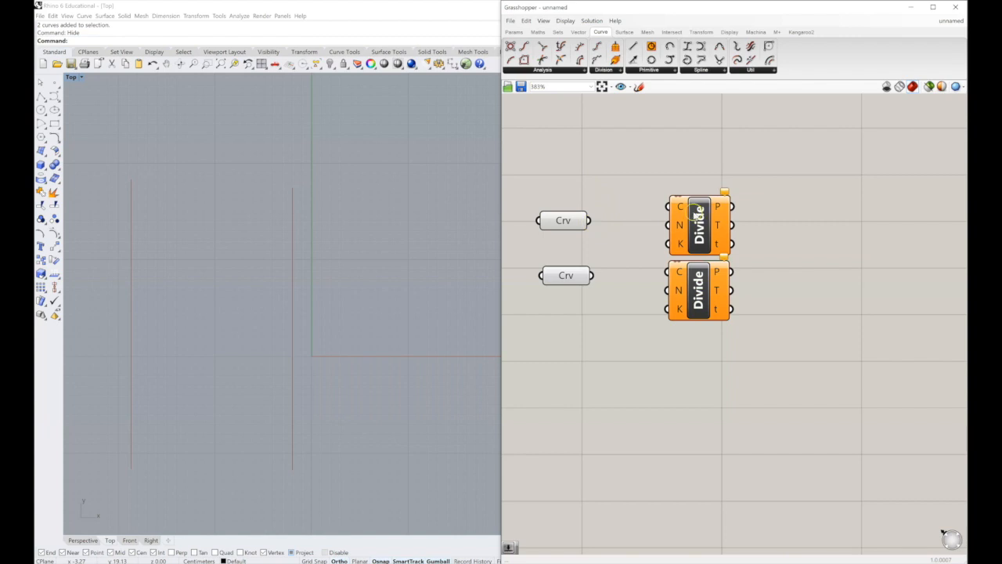
{"action": "scroll", "coordinate": [693, 212], "scroll_direction": "up", "scroll_amount": 3}
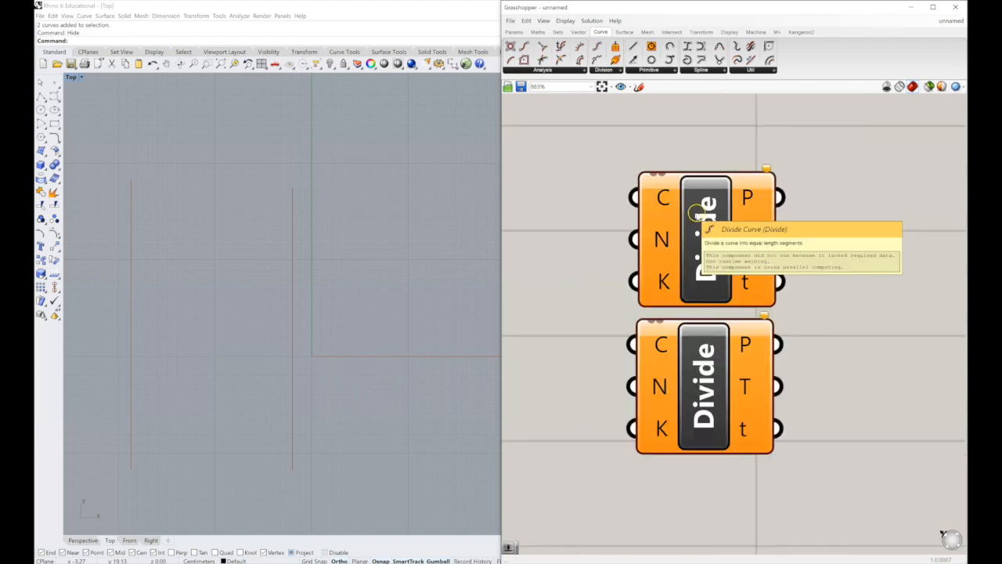
{"action": "scroll", "coordinate": [702, 321], "scroll_direction": "up", "scroll_amount": 4}
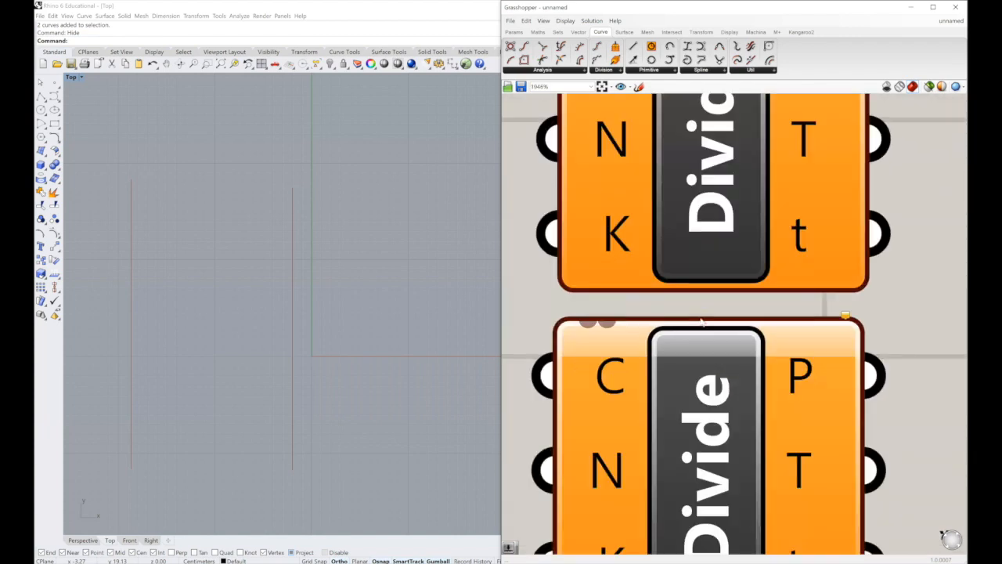
- Examine the inputs and outputs of the upper Divide Curve component
{"action": "scroll", "coordinate": [702, 321], "scroll_direction": "down", "scroll_amount": 4}
{"action": "left_click", "coordinate": [696, 280]}
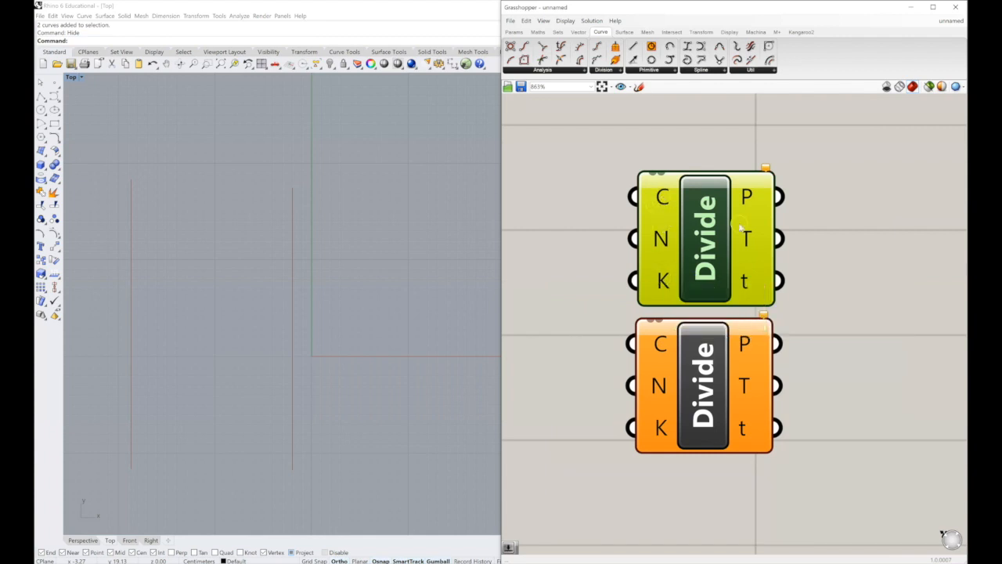
{"action": "mouse_move", "coordinate": [761, 222]}
{"action": "mouse_move", "coordinate": [747, 196]}
{"action": "mouse_move", "coordinate": [664, 196]}
{"action": "left_click", "coordinate": [568, 234]}
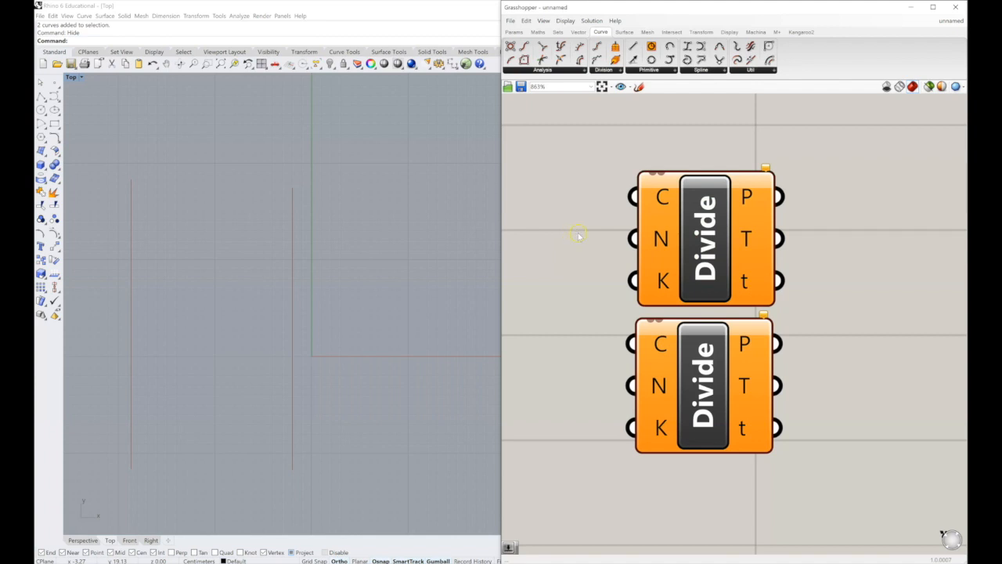
{"action": "right_click_drag", "start_coordinate": [577, 234], "coordinate": [609, 228]}
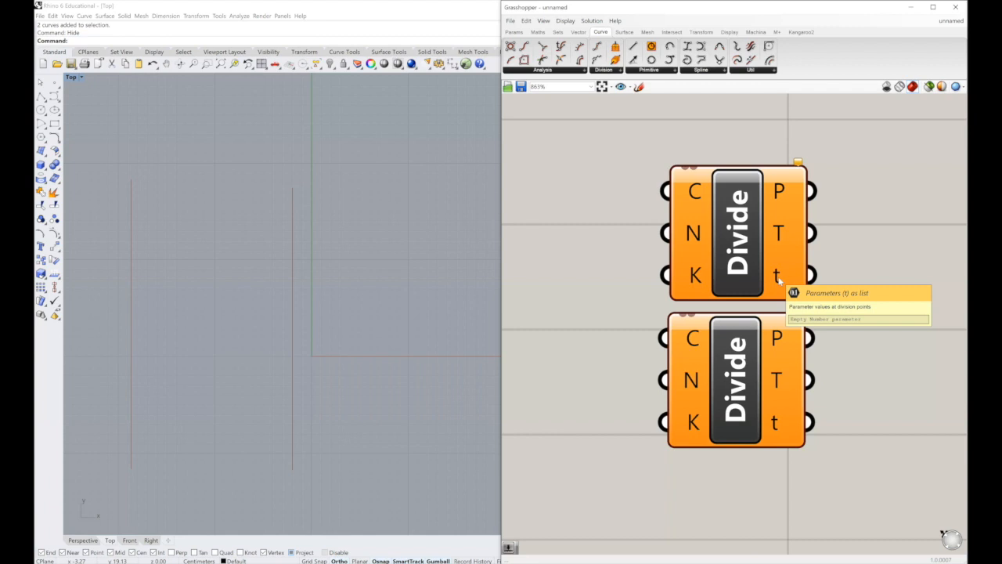
- Move the two Curve parameters closer to the Divide Curve components, with more vertical space between them
{"action": "right_click_drag", "start_coordinate": [625, 256], "coordinate": [684, 259]}
{"action": "scroll", "coordinate": [684, 259], "scroll_direction": "down", "scroll_amount": 5}
{"action": "scroll", "coordinate": [684, 259], "scroll_direction": "up", "scroll_amount": 4}
{"action": "scroll", "coordinate": [793, 268], "scroll_direction": "down", "scroll_amount": 3}
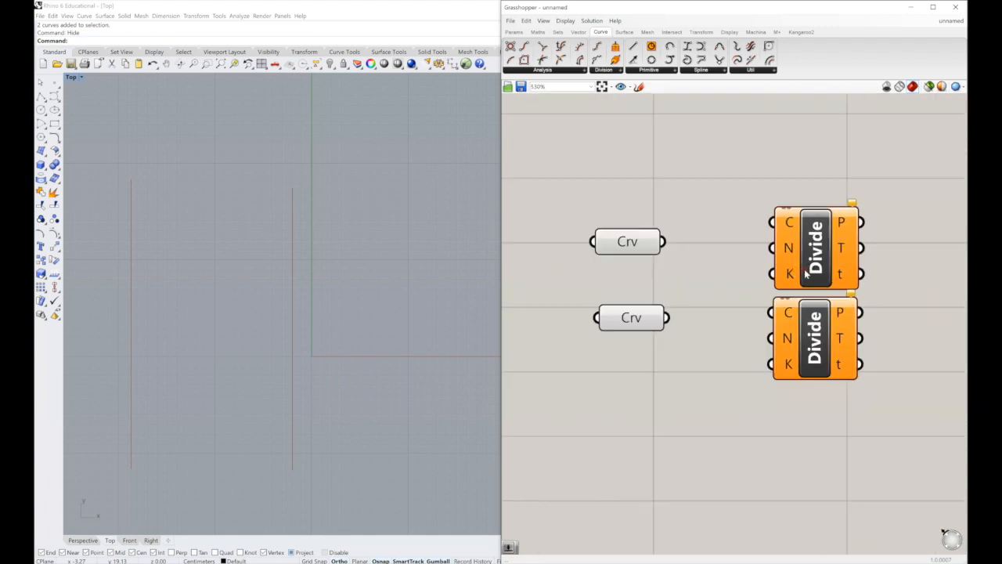
{"action": "right_click_drag", "start_coordinate": [794, 270], "coordinate": [802, 270]}
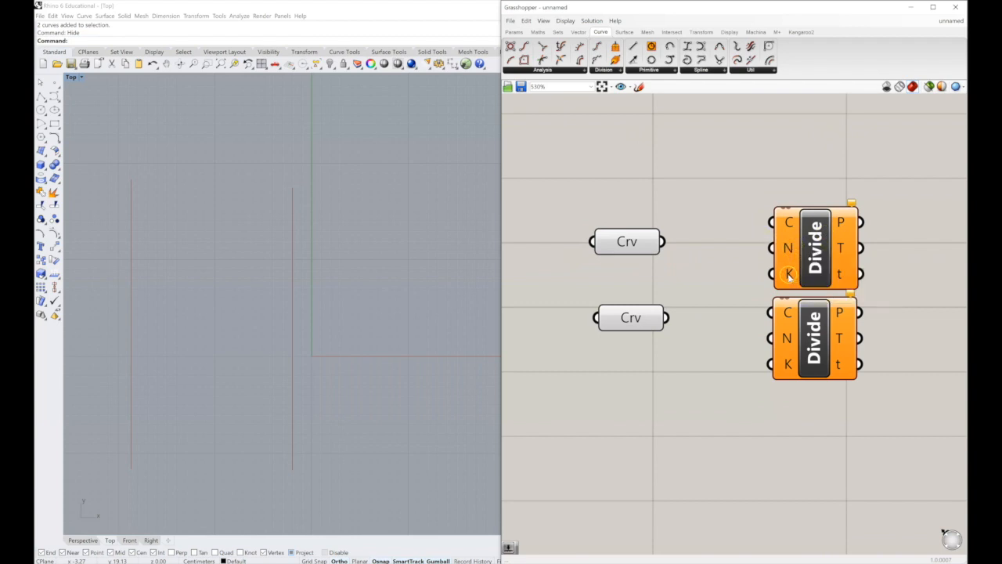
{"action": "left_click_drag", "start_coordinate": [629, 246], "coordinate": [649, 226]}
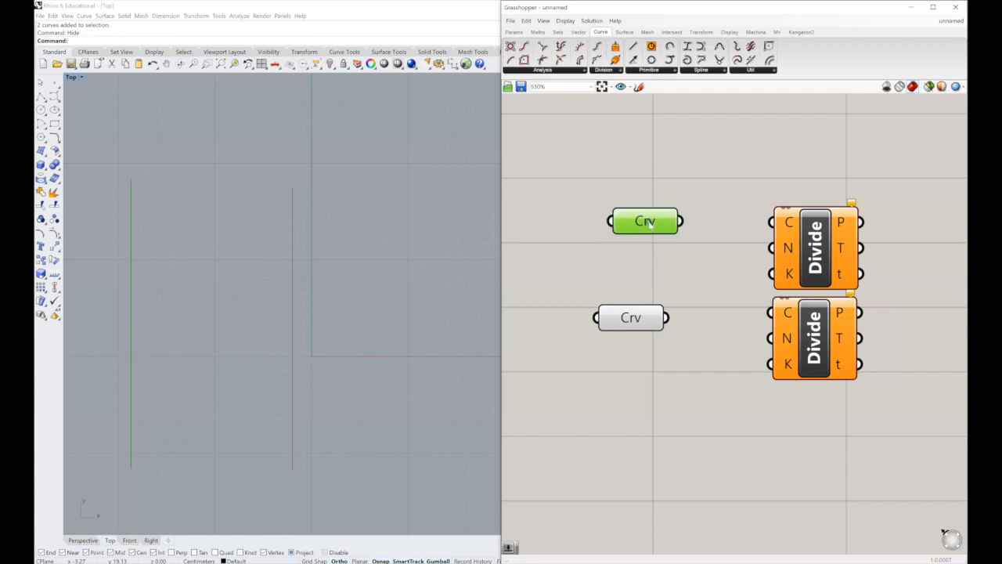
{"action": "left_click", "coordinate": [634, 295]}
{"action": "left_click_drag", "start_coordinate": [630, 318], "coordinate": [652, 319]}
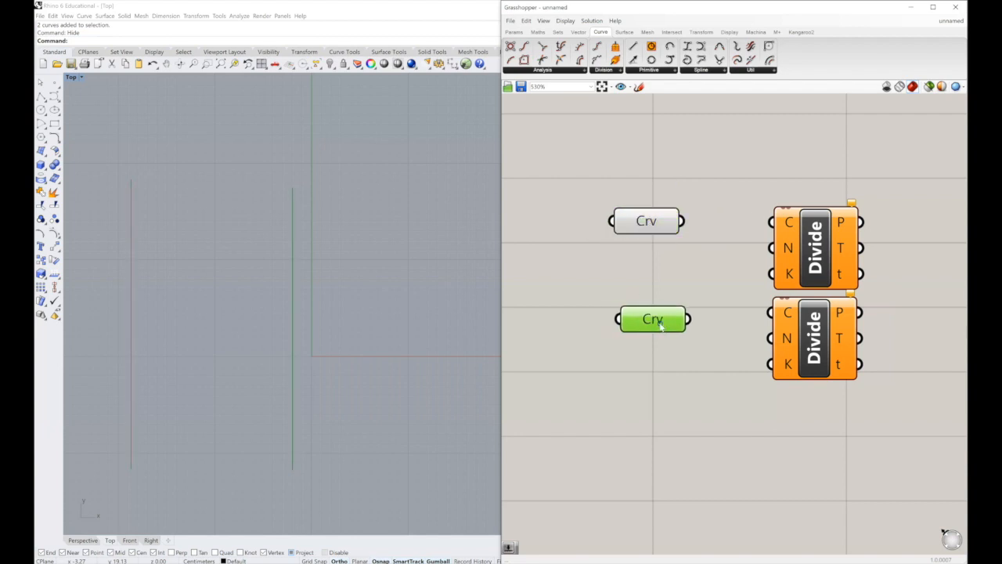
- Add an integer Number Slider above the Curve parameters by searching for 10, keeping its value at 10
{"action": "left_click", "coordinate": [625, 145]}
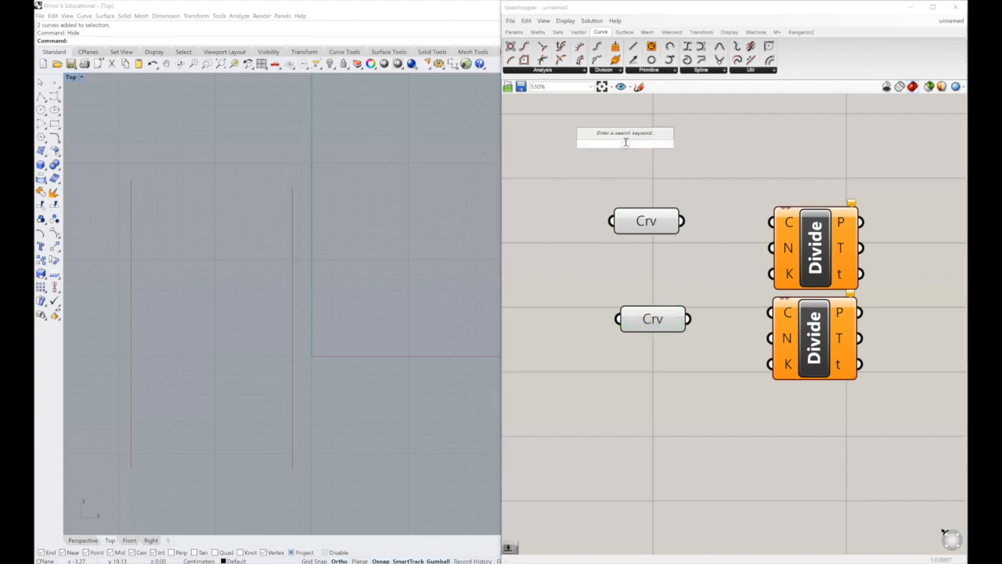
{"action": "right_click_drag", "start_coordinate": [635, 180], "coordinate": [640, 242]}
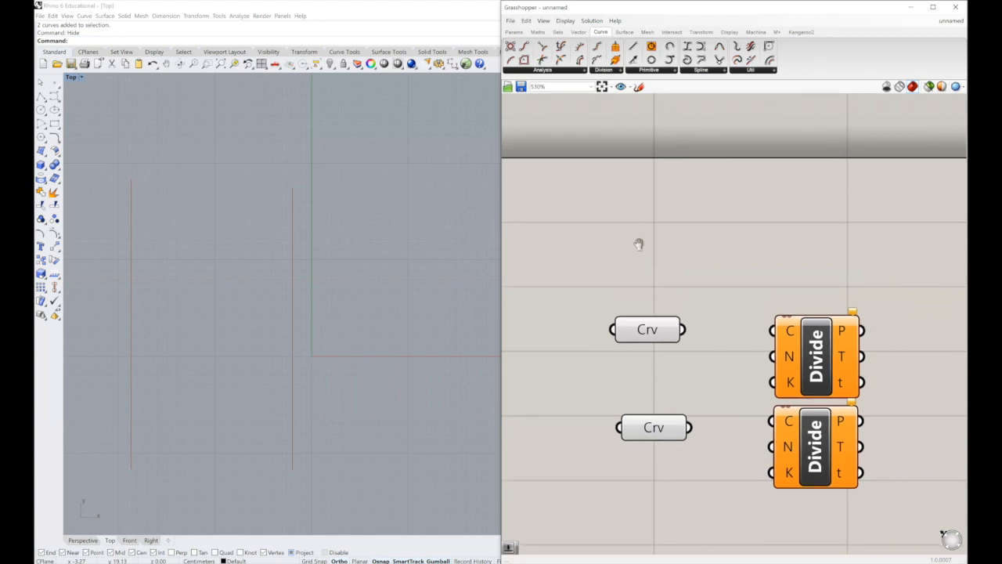
{"action": "double_click", "coordinate": [634, 219]}
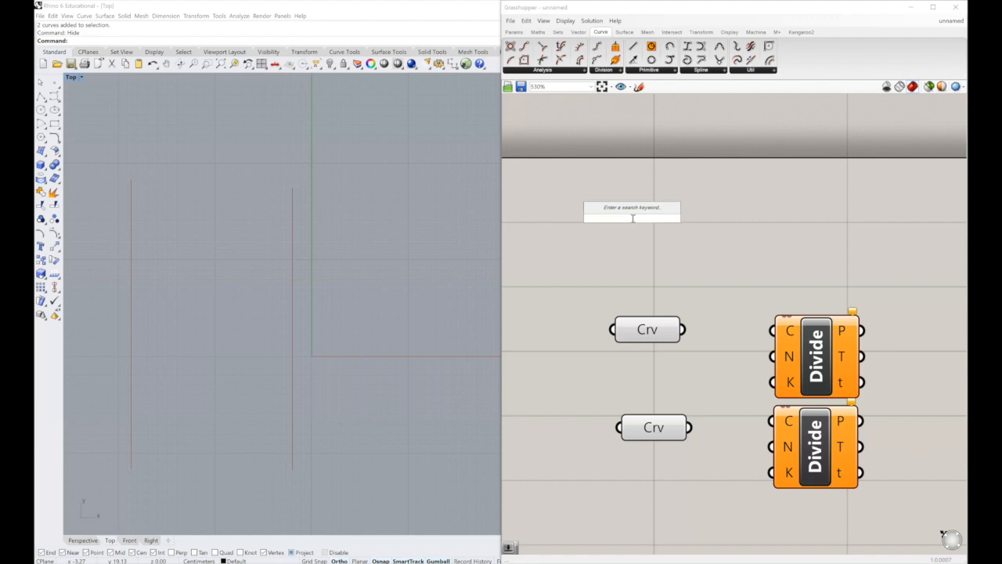
{"action": "type", "text": "10"}
{"action": "key", "text": "Return"}
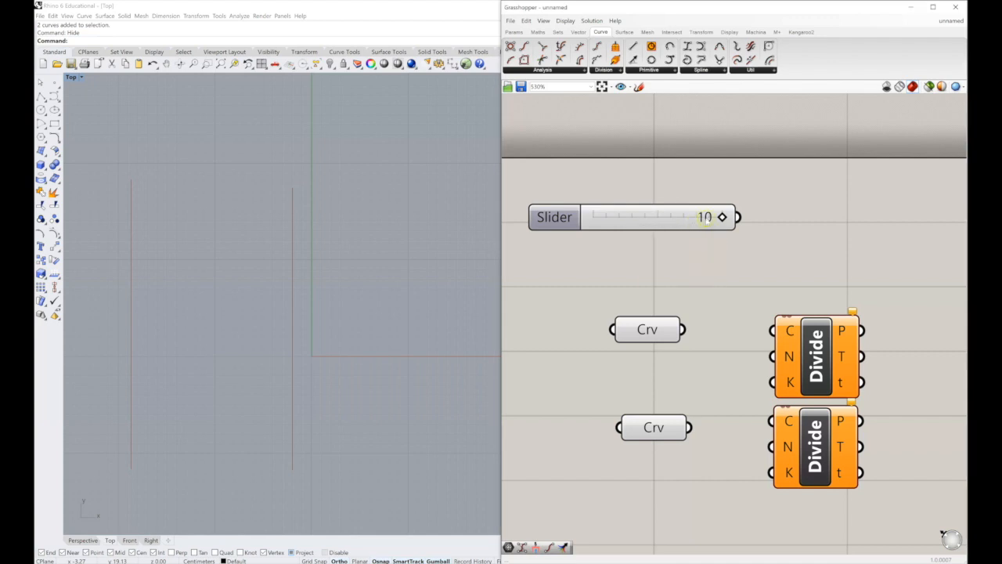
{"action": "left_click_drag", "start_coordinate": [721, 218], "coordinate": [742, 241]}
- Place a default Number Slider above the existing one and set its rounding to integers (N)
{"action": "left_click", "coordinate": [513, 32]}
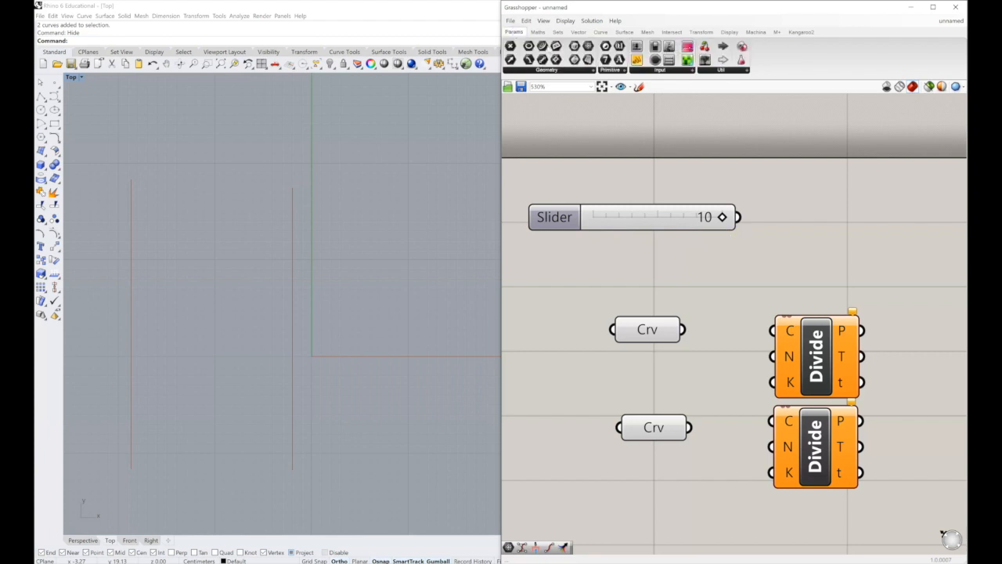
{"action": "left_click_drag", "start_coordinate": [636, 47], "coordinate": [647, 152]}
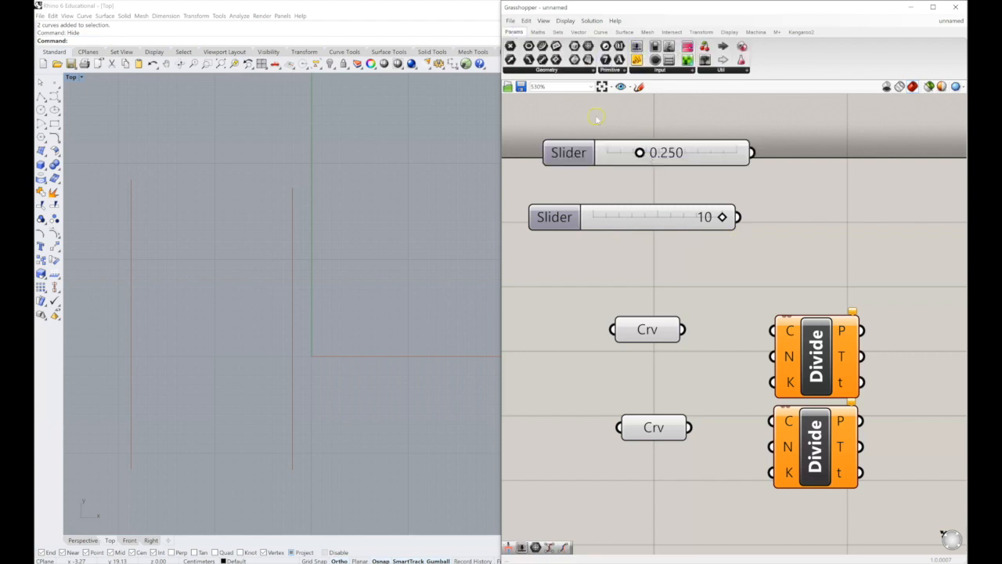
{"action": "left_click", "coordinate": [584, 154]}
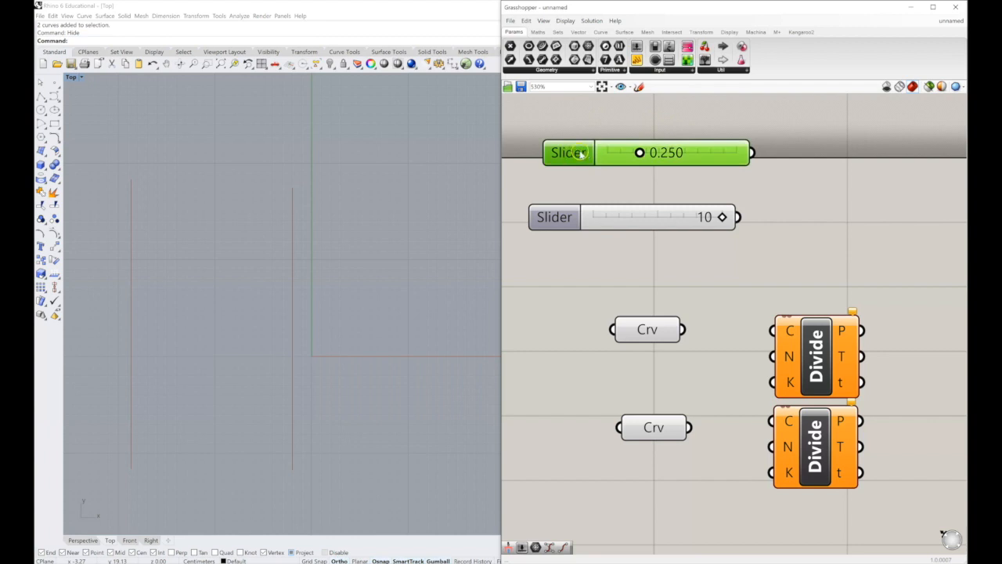
{"action": "right_click", "coordinate": [576, 156]}
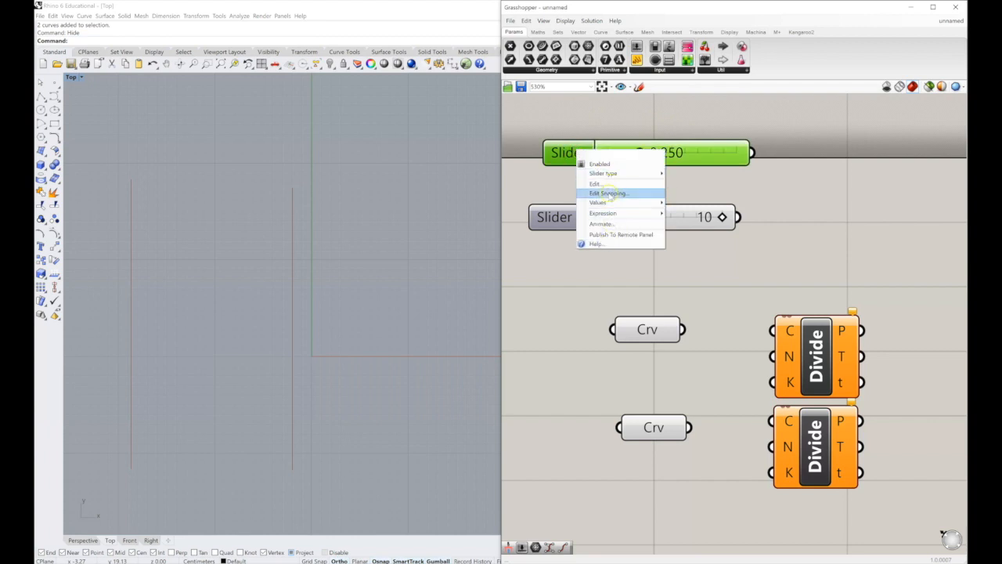
{"action": "left_click", "coordinate": [597, 184]}
{"action": "left_click", "coordinate": [575, 123]}
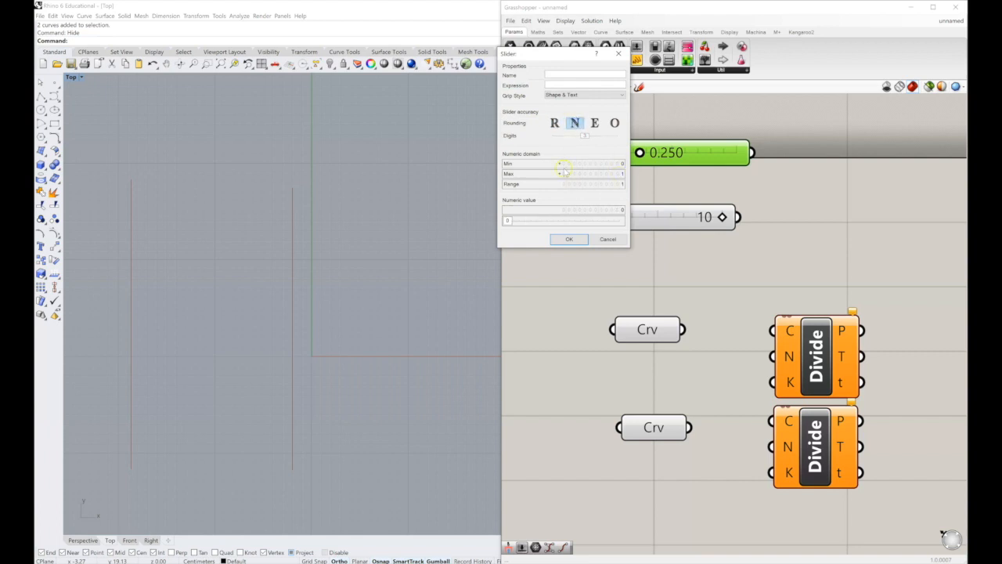
- Set the new slider's maximum to 10 and its value to 4
{"action": "left_click", "coordinate": [600, 174]}
{"action": "double_click", "coordinate": [600, 175]}
{"action": "type", "text": "10"}
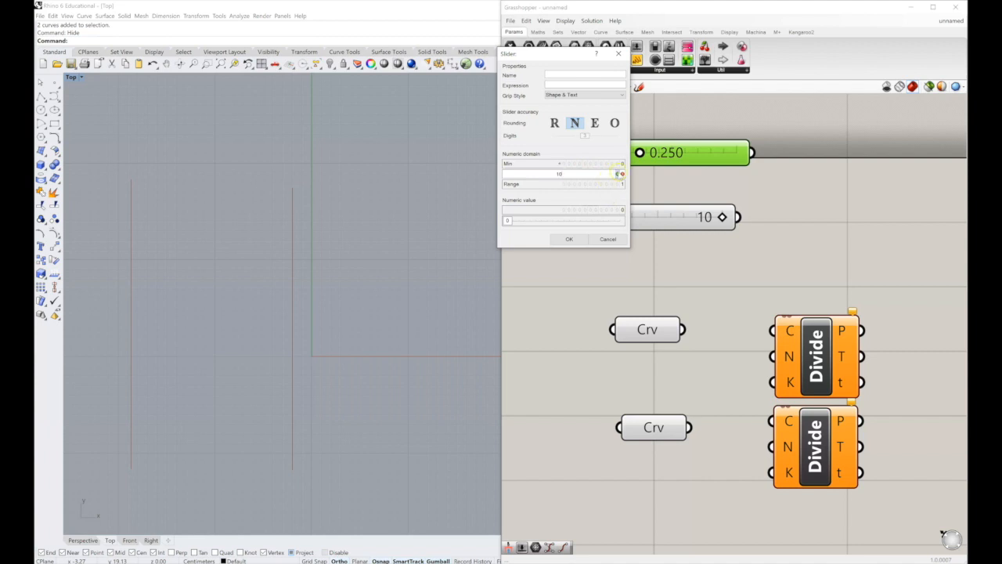
{"action": "key", "text": "Return"}
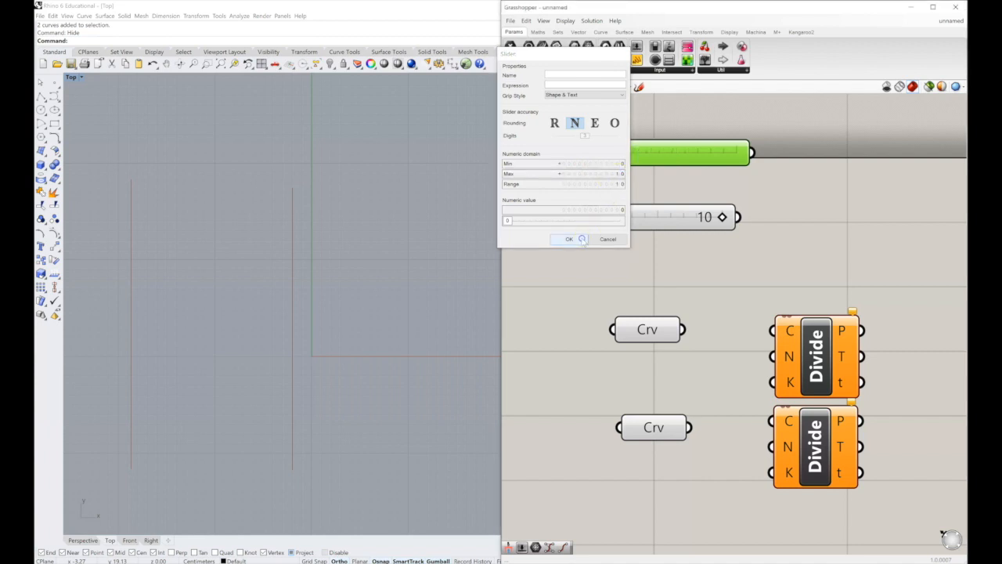
{"action": "left_click", "coordinate": [570, 238]}
{"action": "left_click_drag", "start_coordinate": [612, 157], "coordinate": [658, 162]}
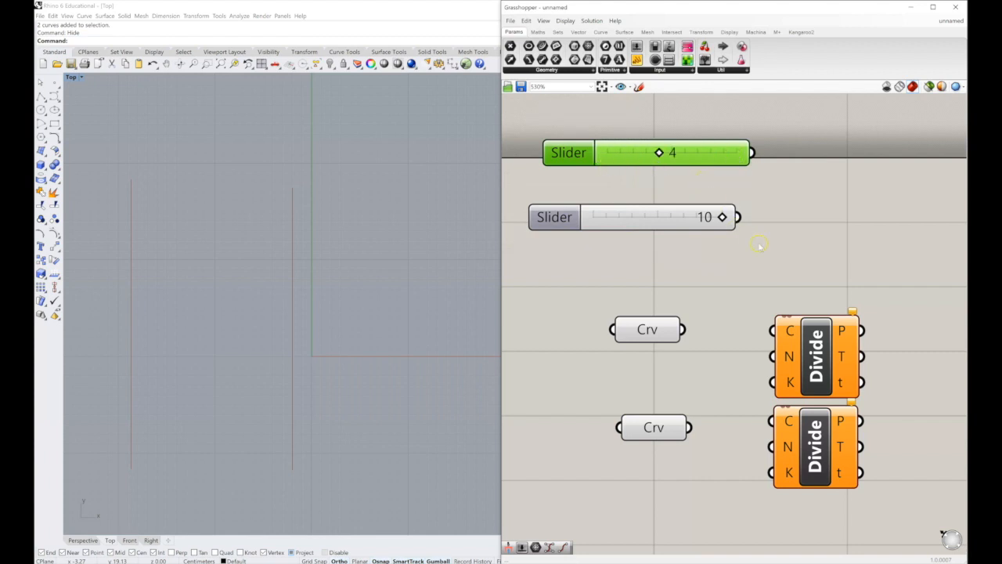
- Replace both sliders with a one-decimal Number Slider created from 10.0, and set it to 4.9
{"action": "left_click_drag", "start_coordinate": [764, 248], "coordinate": [591, 128]}
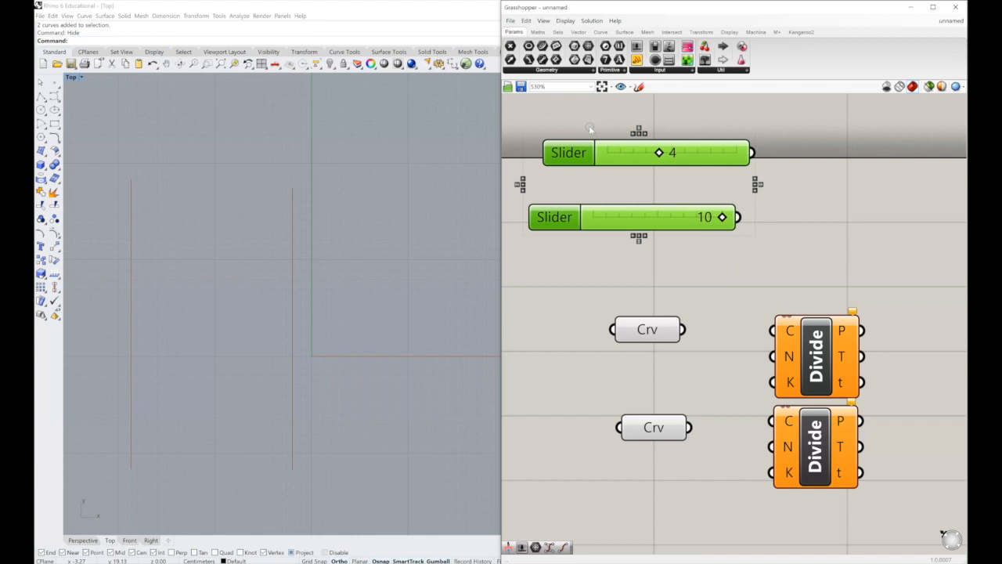
{"action": "key", "text": "Delete"}
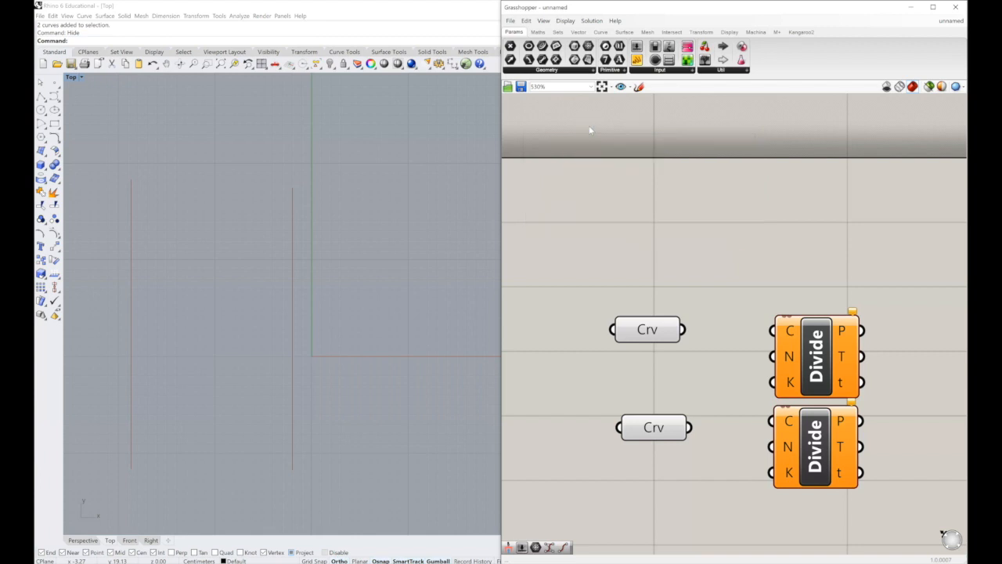
{"action": "left_click", "coordinate": [628, 185]}
{"action": "double_click", "coordinate": [629, 185]}
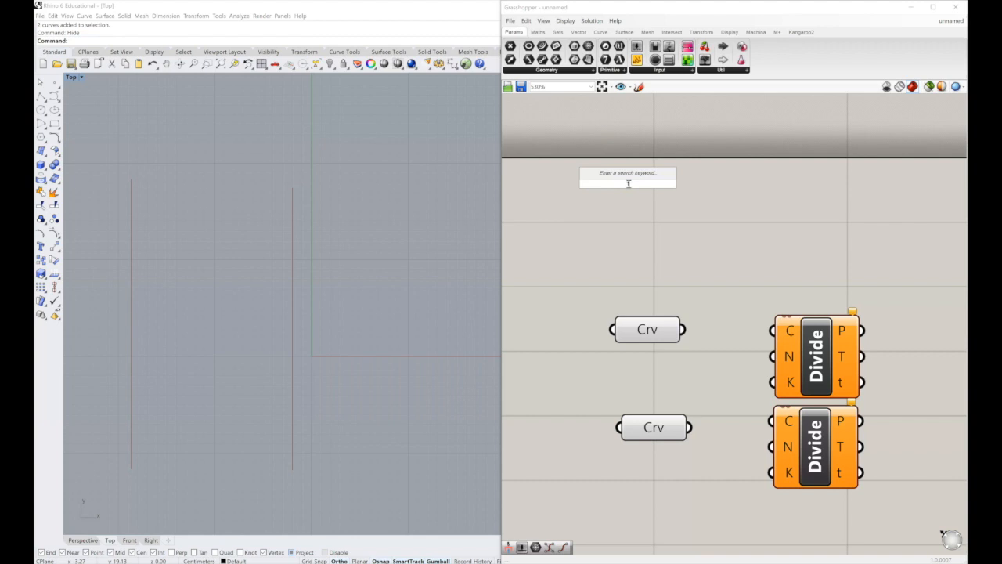
{"action": "type", "text": "10.0"}
{"action": "key", "text": "Return"}
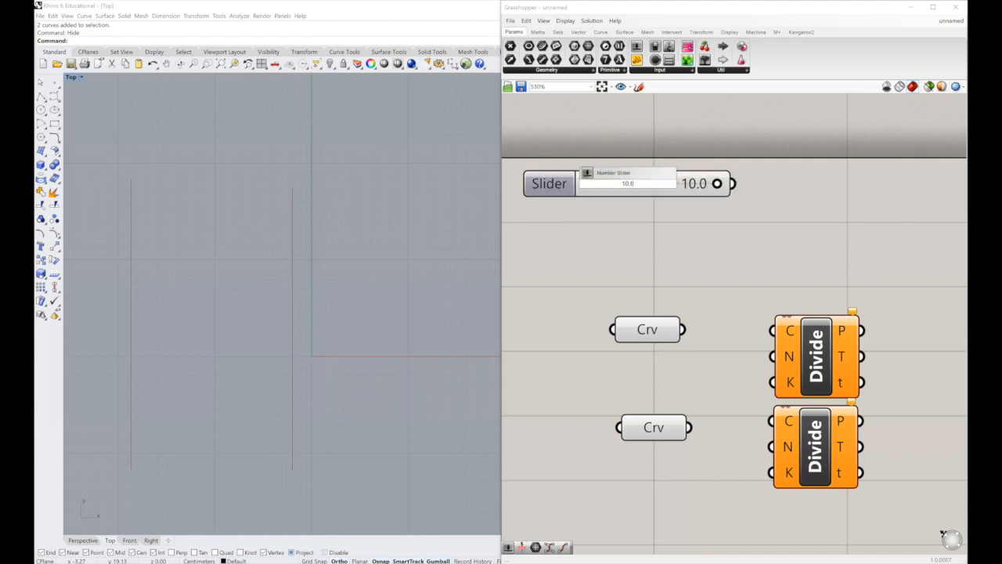
{"action": "left_click_drag", "start_coordinate": [717, 183], "coordinate": [655, 241]}
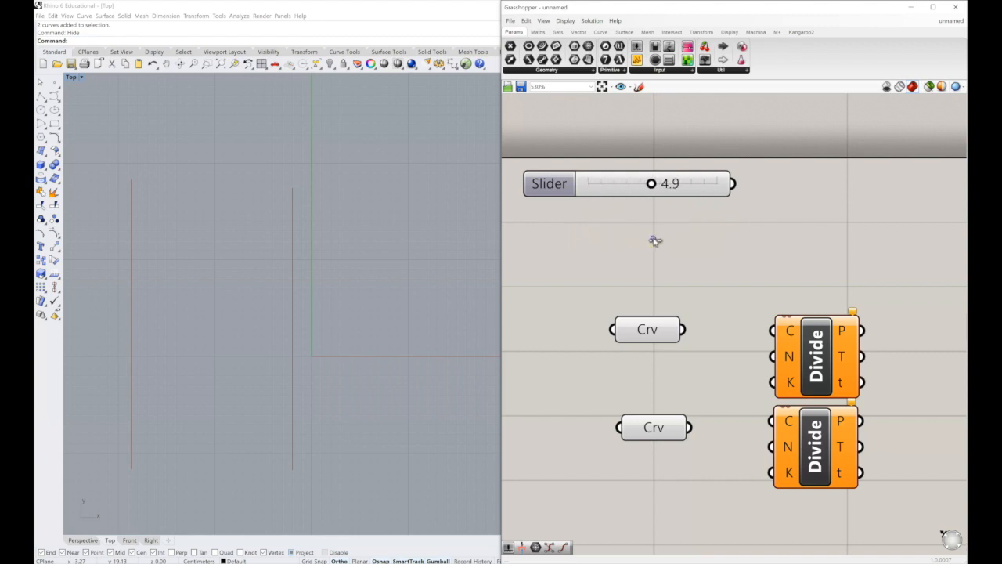
- Replace the one-decimal slider with a three-decimal Number Slider created from 10.000, and set it to 7.484
{"action": "left_click", "coordinate": [551, 191]}
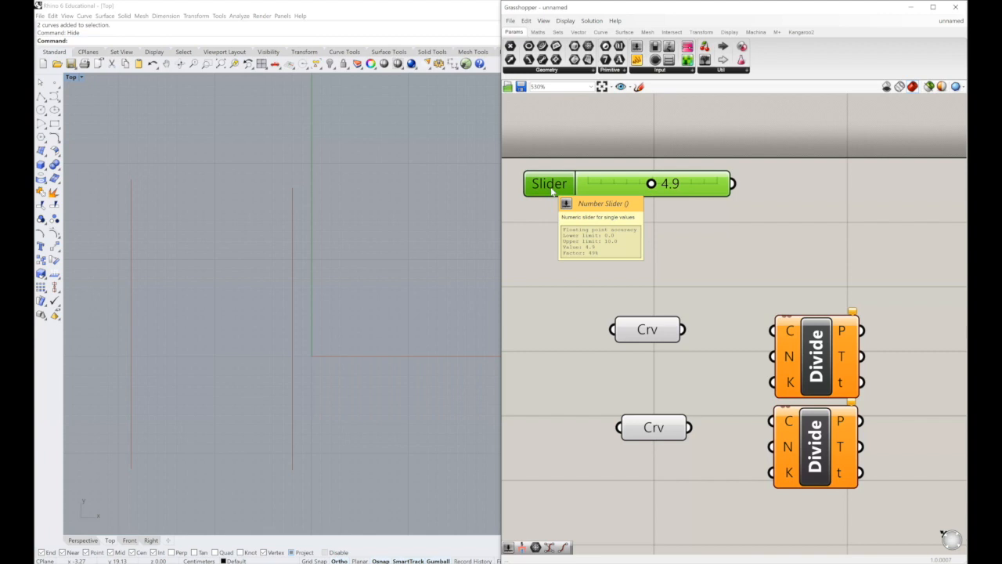
{"action": "key", "text": "Delete"}
{"action": "double_click", "coordinate": [600, 202]}
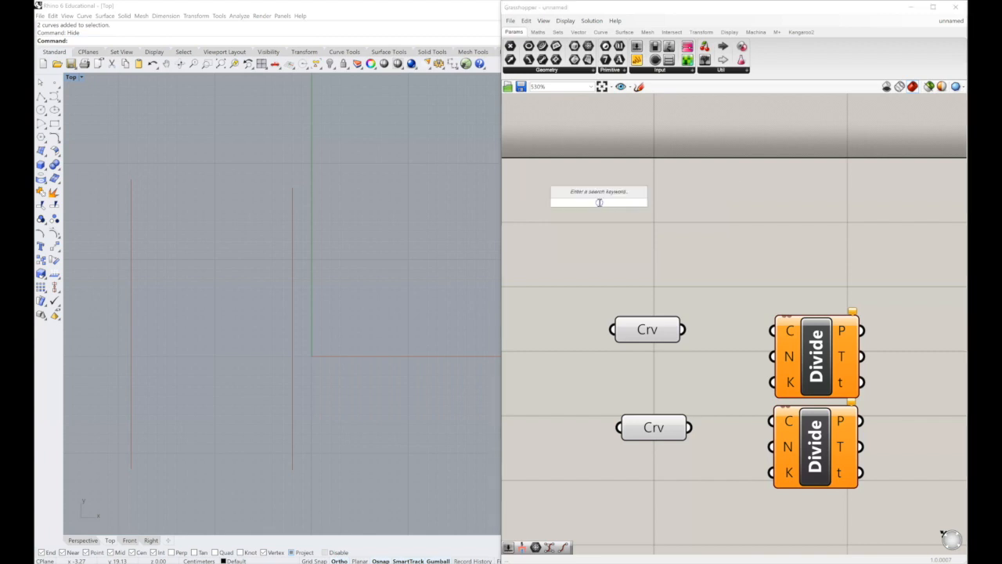
{"action": "type", "text": "10"}
{"action": "key", "text": "Return"}
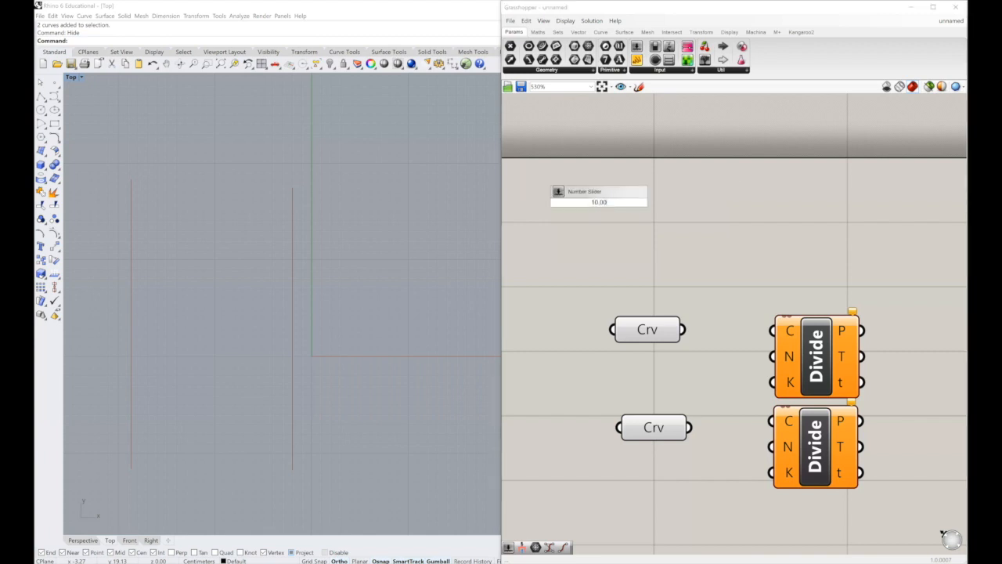
{"action": "left_click", "coordinate": [597, 206]}
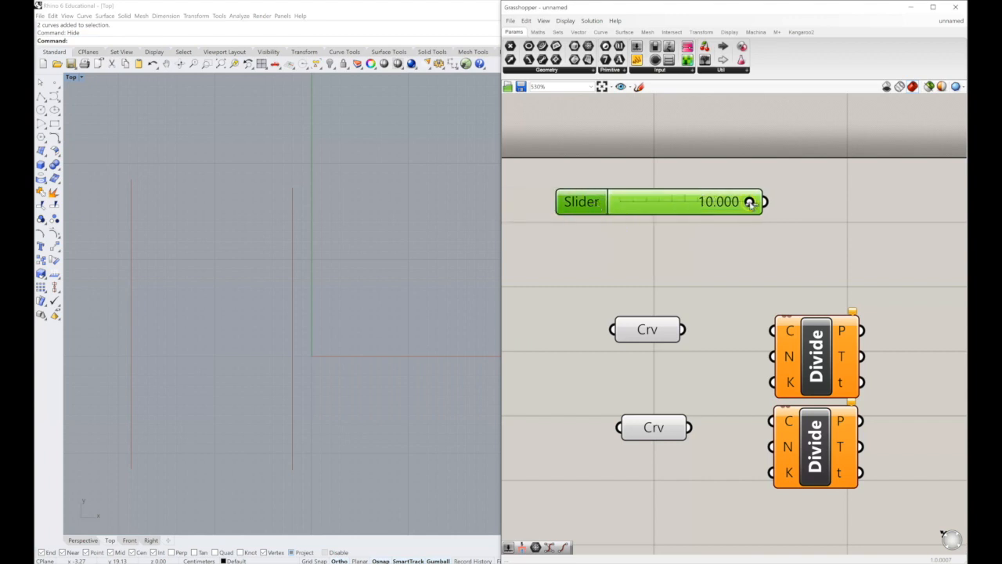
{"action": "left_click_drag", "start_coordinate": [755, 202], "coordinate": [564, 242]}
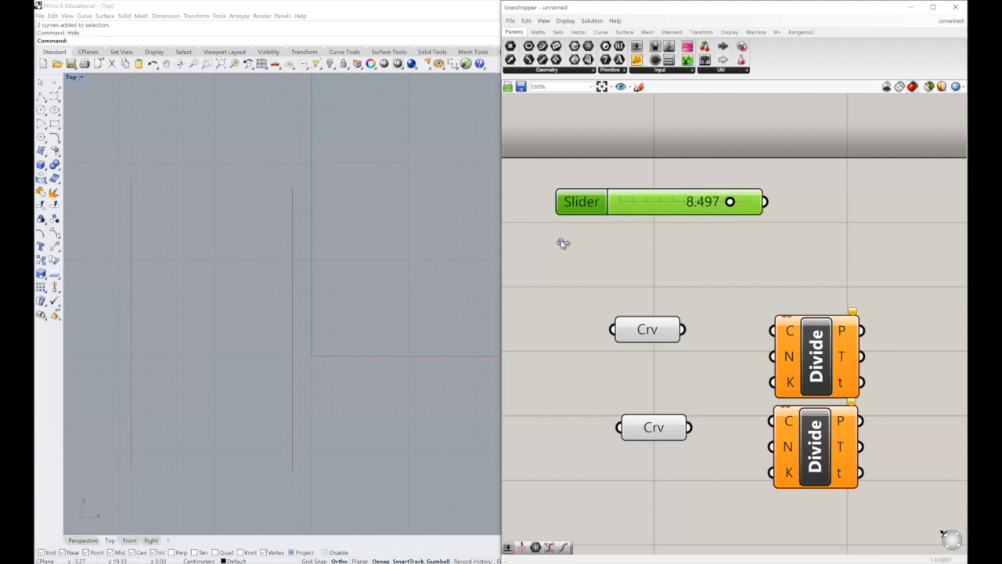
{"action": "left_click_drag", "start_coordinate": [758, 202], "coordinate": [604, 234]}
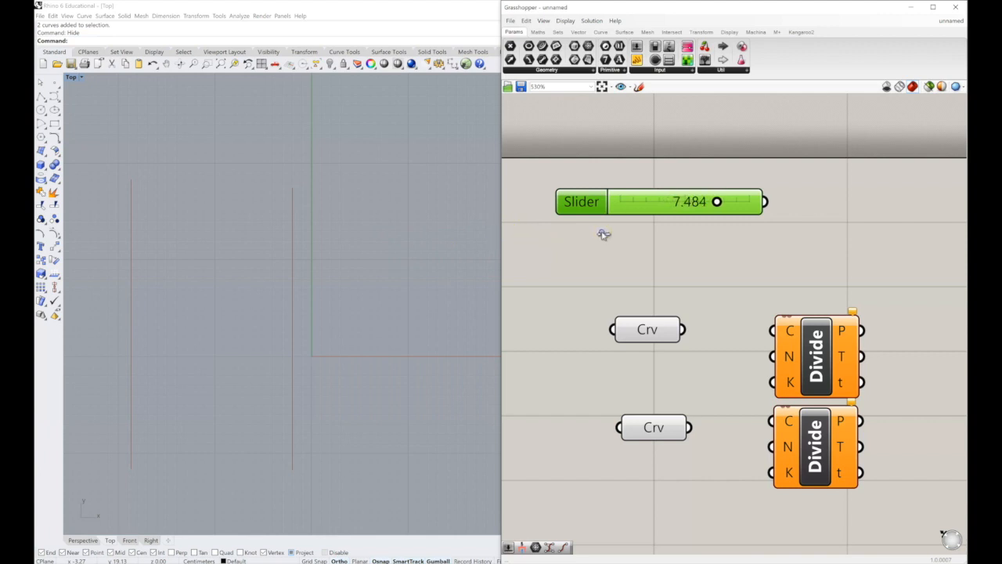
- Delete the three-decimal Number Slider above the Curve parameters
{"action": "left_click", "coordinate": [670, 259]}
{"action": "left_click", "coordinate": [584, 203]}
{"action": "key", "text": "Delete"}
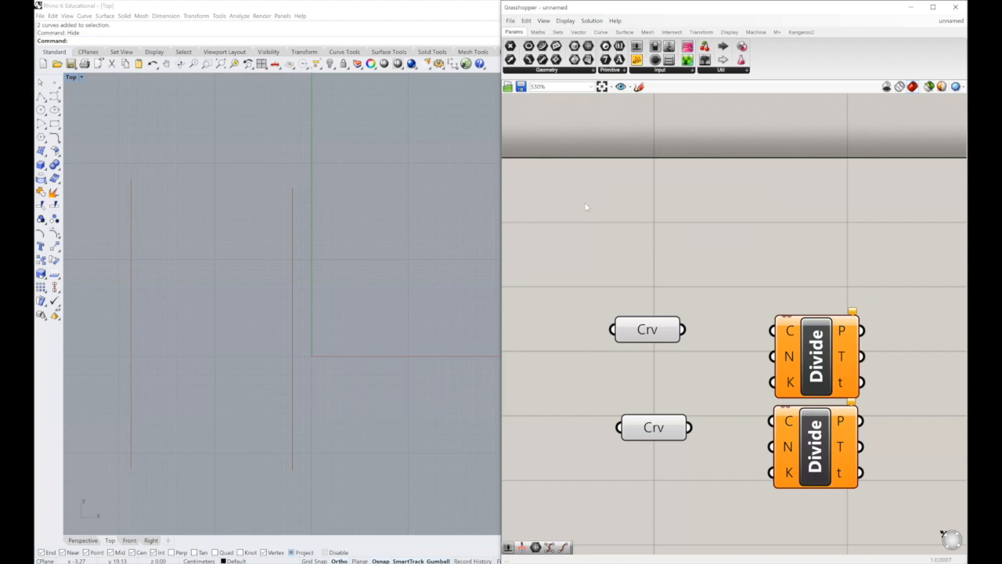
- Try a Number Slider defined as -10 < 0 < 10 at value -1, and delete it
{"action": "double_click", "coordinate": [664, 212]}
{"action": "type", "text": "0 < "}
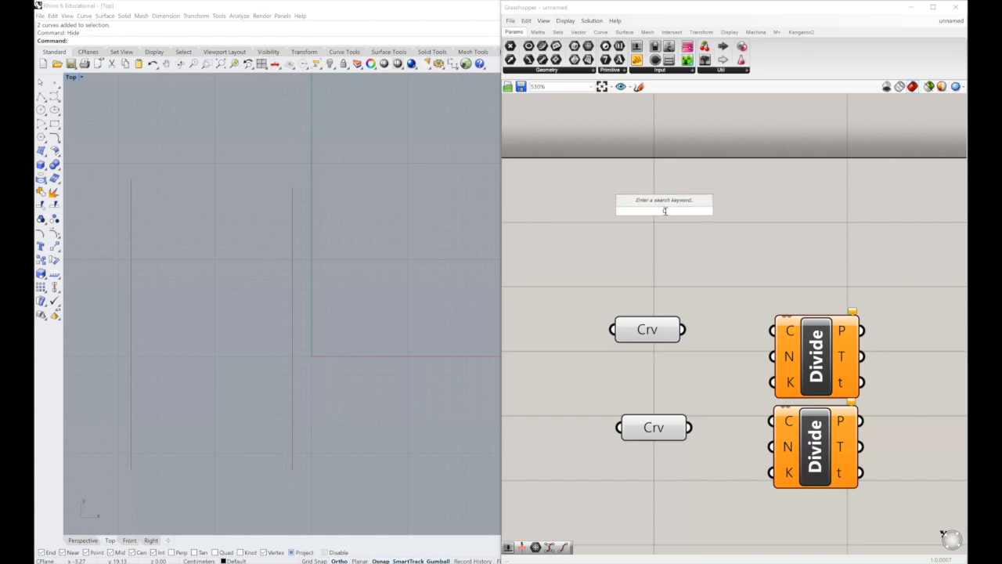
{"action": "type", "text": "10"}
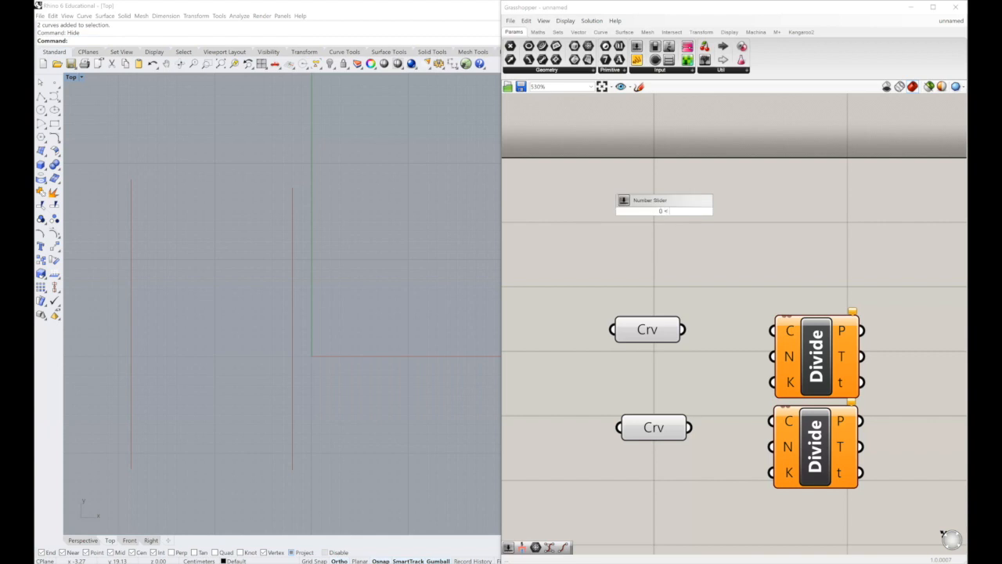
{"action": "key", "text": "BackSpace"}
{"action": "key", "text": "BackSpace"}
{"action": "key", "text": "BackSpace"}
{"action": "key", "text": "BackSpace"}
{"action": "type", "text": "-10 < 0 <10"}
{"action": "key", "text": "Return"}
{"action": "left_click_drag", "start_coordinate": [687, 210], "coordinate": [602, 188]}
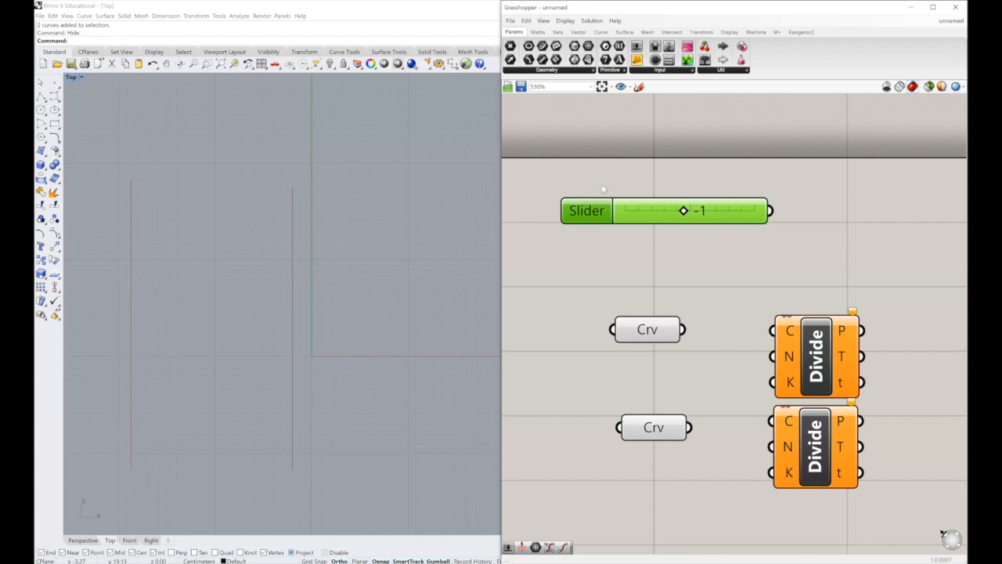
{"action": "key", "text": "Delete"}
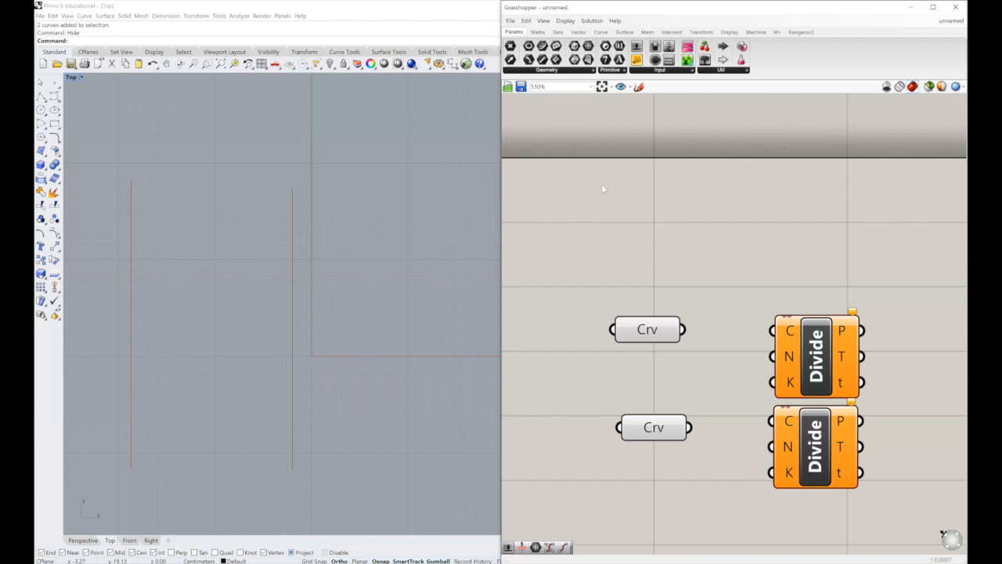
- Create an integer Number Slider from 10 and place it between the upper Curve parameter and the lower one
{"action": "right_click_drag", "start_coordinate": [637, 212], "coordinate": [613, 172]}
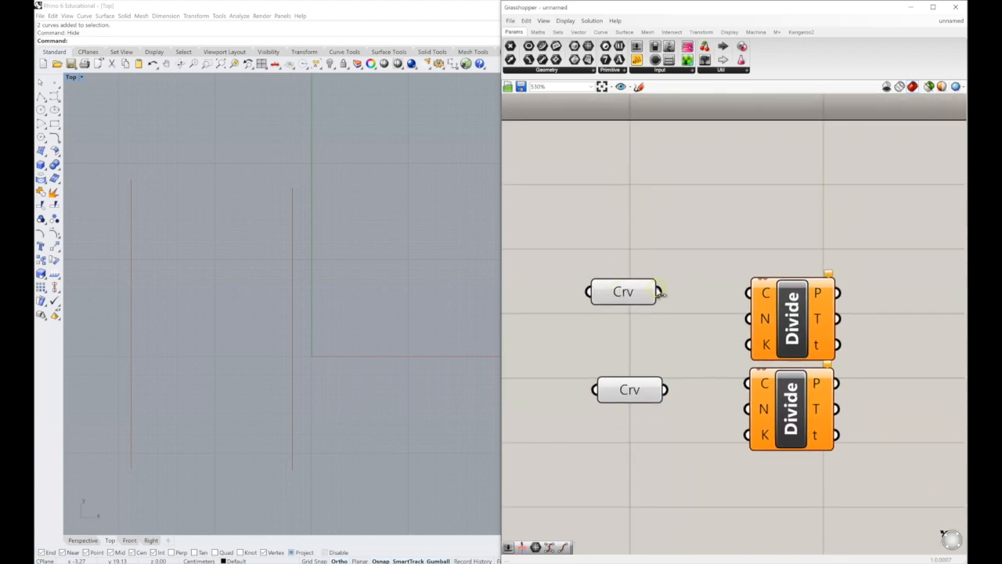
{"action": "double_click", "coordinate": [610, 204]}
{"action": "type", "text": "10"}
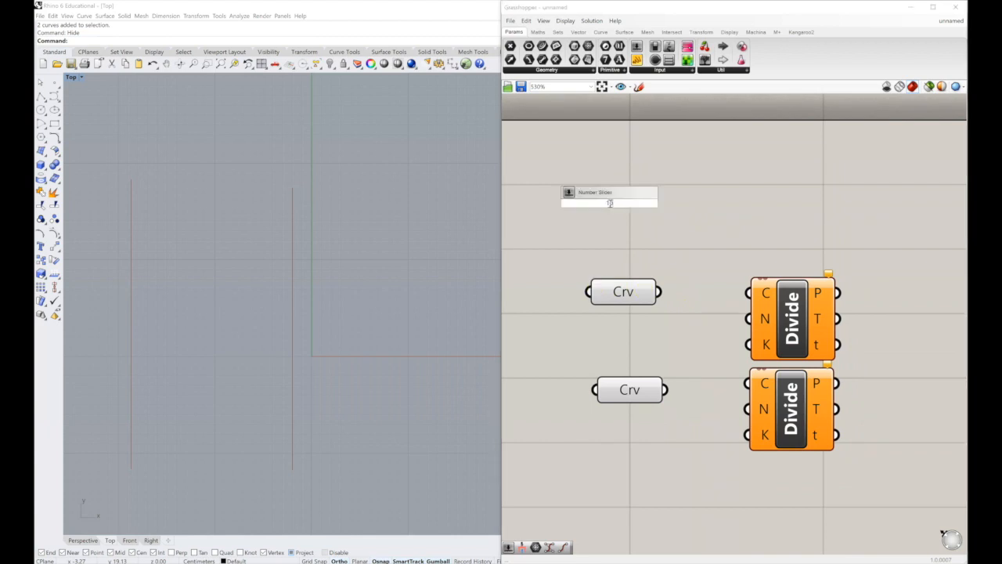
{"action": "key", "text": "Return"}
{"action": "left_click_drag", "start_coordinate": [610, 213], "coordinate": [594, 329]}
{"action": "right_click_drag", "start_coordinate": [624, 397], "coordinate": [701, 347]}
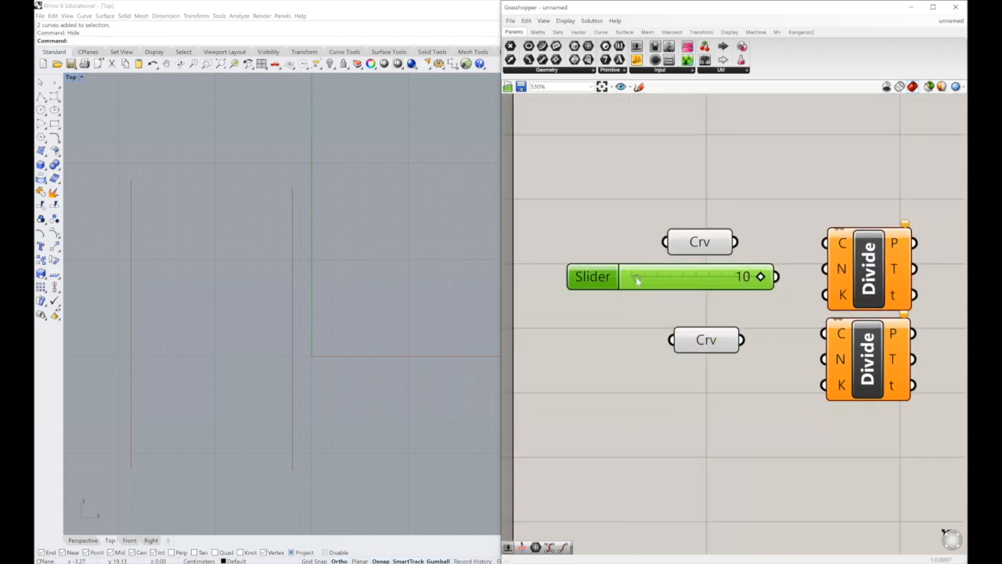
- Duplicate the 10-value Number Slider and place the copy just below the lower Curve parameter
{"action": "key", "text": "Delete"}
{"action": "key", "text": "ctrl+z"}
{"action": "left_click_drag", "start_coordinate": [623, 267], "coordinate": [620, 376], "text": "alt"}
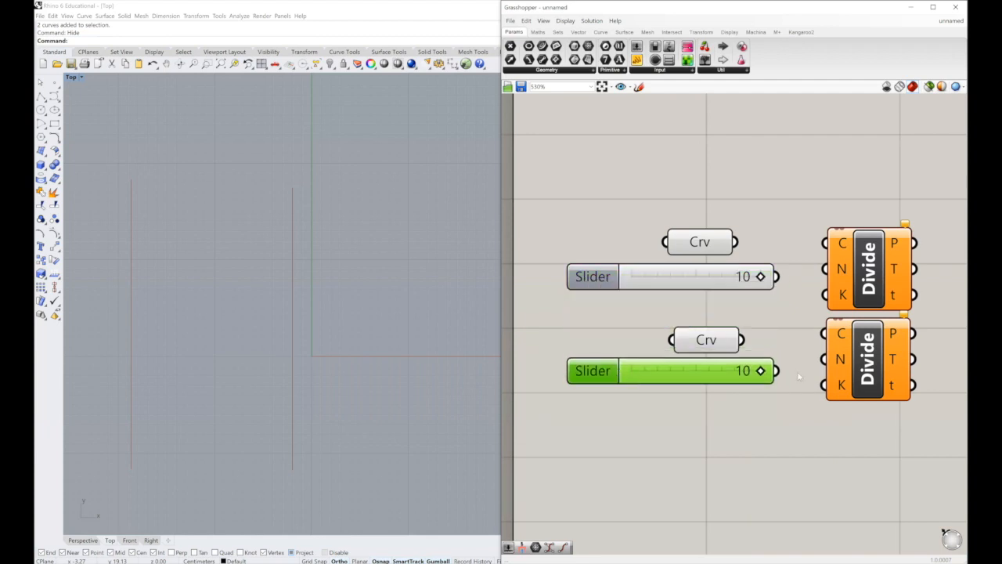
- Space the lower Divide Curve component slightly away from the upper one and shift both Curve parameters closer to their Divide components
{"action": "left_click_drag", "start_coordinate": [860, 362], "coordinate": [858, 370]}
{"action": "left_click_drag", "start_coordinate": [713, 242], "coordinate": [747, 247]}
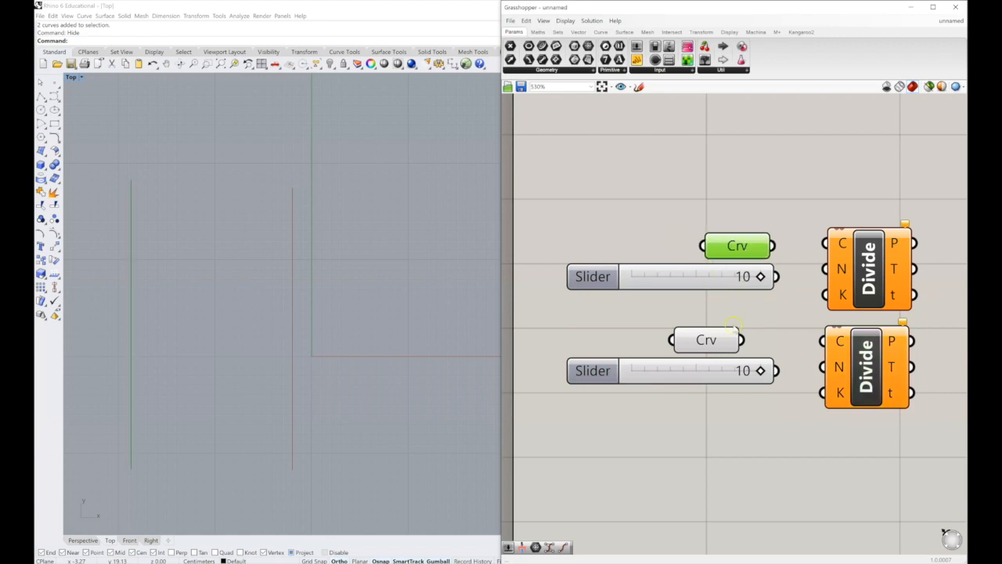
{"action": "left_click_drag", "start_coordinate": [723, 339], "coordinate": [751, 344]}
- Connect the upper Curve parameter to the upper Divide's C input and the upper slider to its N input
{"action": "right_click_drag", "start_coordinate": [793, 262], "coordinate": [733, 255]}
{"action": "left_click_drag", "start_coordinate": [713, 239], "coordinate": [766, 235]}
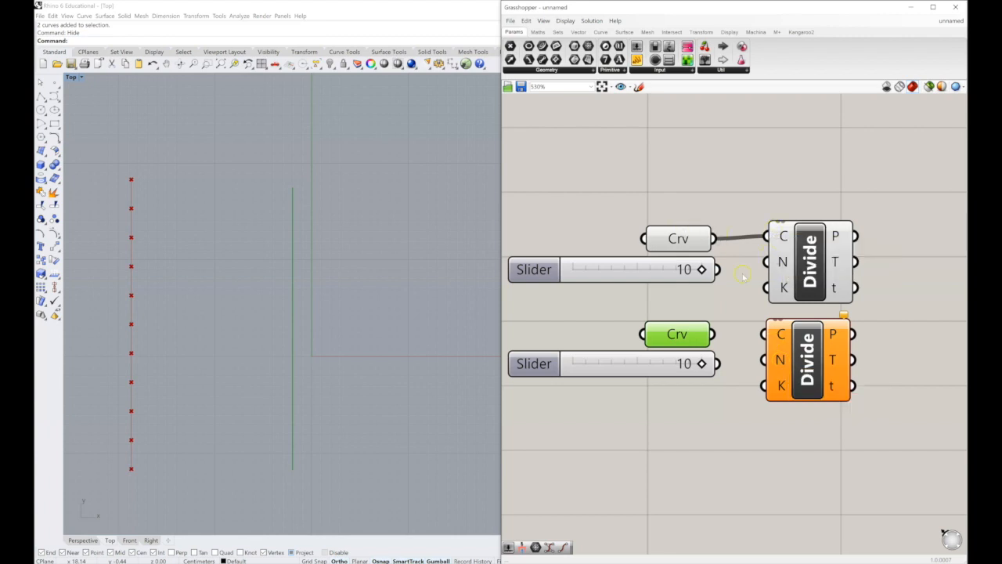
{"action": "left_click_drag", "start_coordinate": [714, 268], "coordinate": [781, 263]}
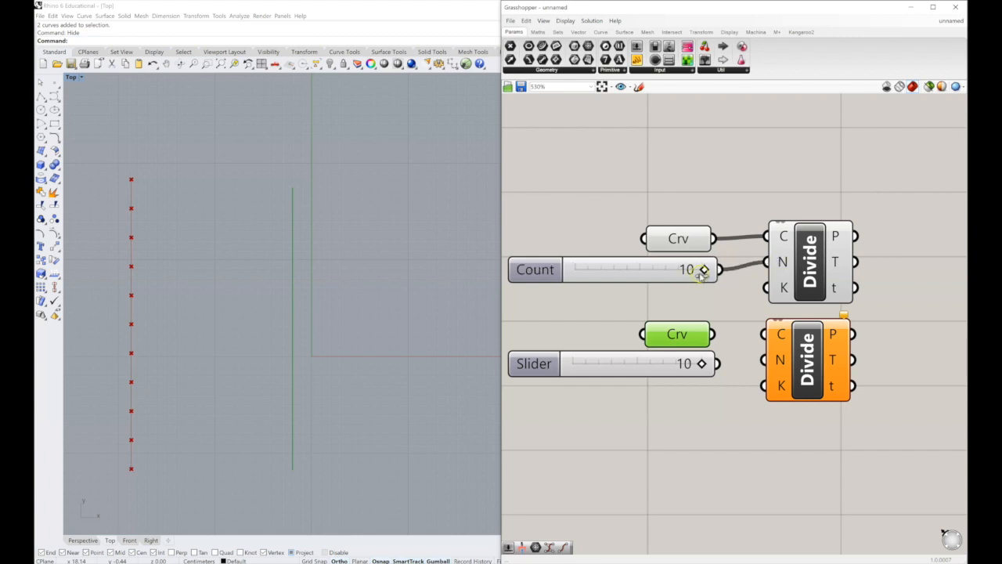
{"action": "left_click_drag", "start_coordinate": [703, 270], "coordinate": [730, 276]}
- Connect the lower Curve parameter to the lower Divide's C input and the lower slider to its N input
{"action": "left_click_drag", "start_coordinate": [715, 334], "coordinate": [780, 332]}
{"action": "left_click_drag", "start_coordinate": [719, 363], "coordinate": [763, 359]}
{"action": "scroll", "coordinate": [740, 398], "scroll_direction": "down", "scroll_amount": 3}
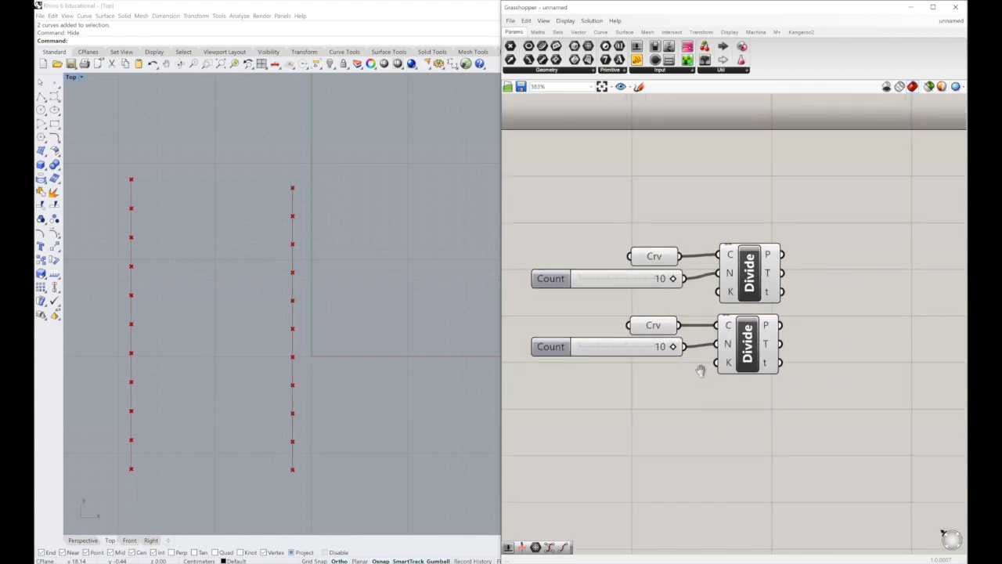
- Add a Panel beside the upper Divide, feed it the Points (P) output, and enlarge it to fit the whole list
{"action": "right_click_drag", "start_coordinate": [766, 255], "coordinate": [722, 254]}
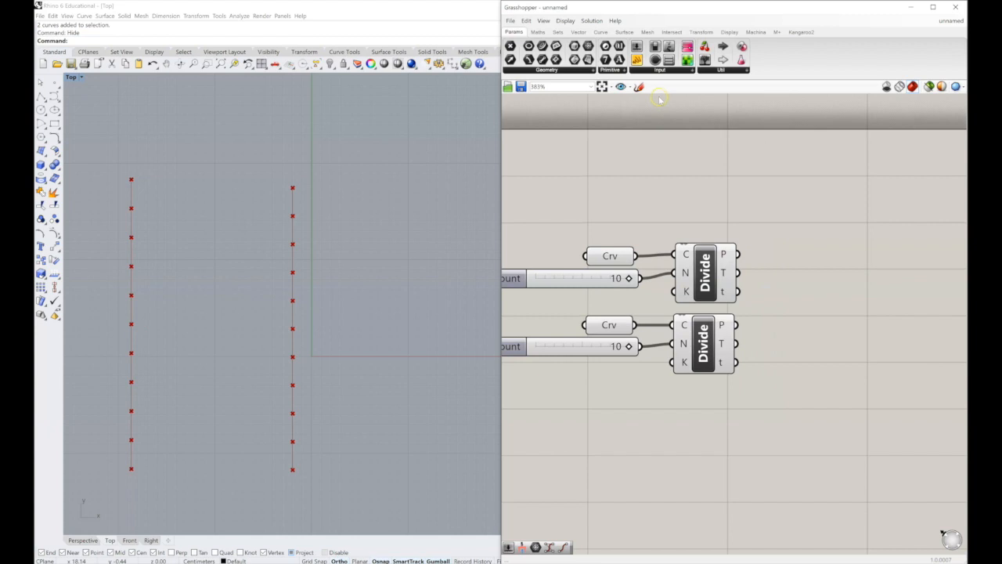
{"action": "left_click_drag", "start_coordinate": [637, 62], "coordinate": [783, 246]}
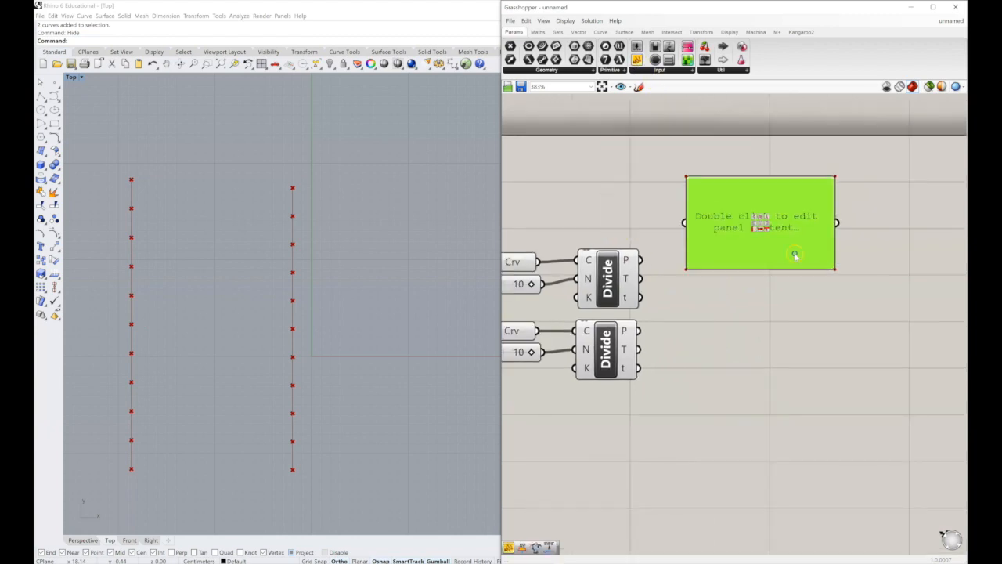
{"action": "left_click_drag", "start_coordinate": [639, 260], "coordinate": [696, 226]}
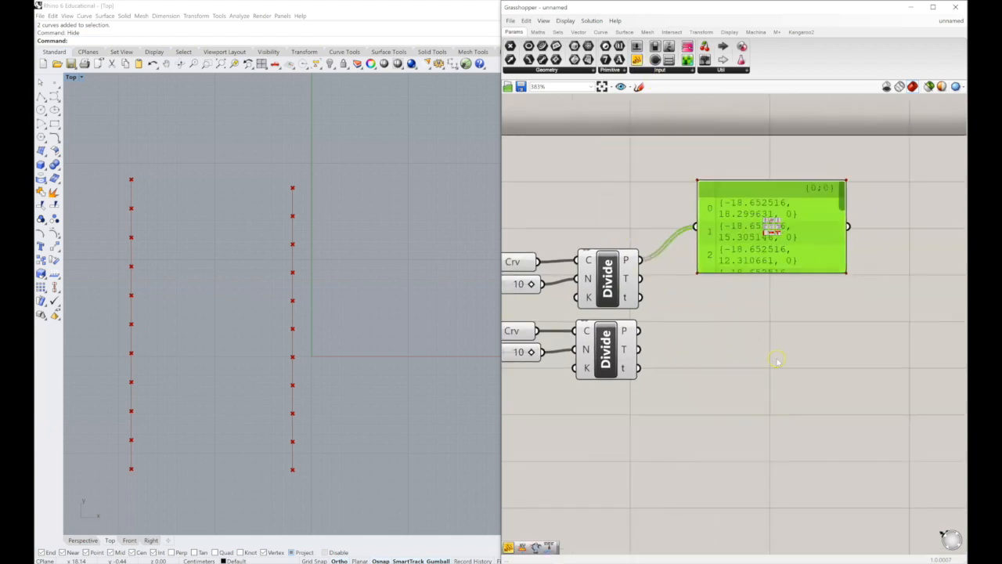
{"action": "left_click_drag", "start_coordinate": [844, 272], "coordinate": [915, 379]}
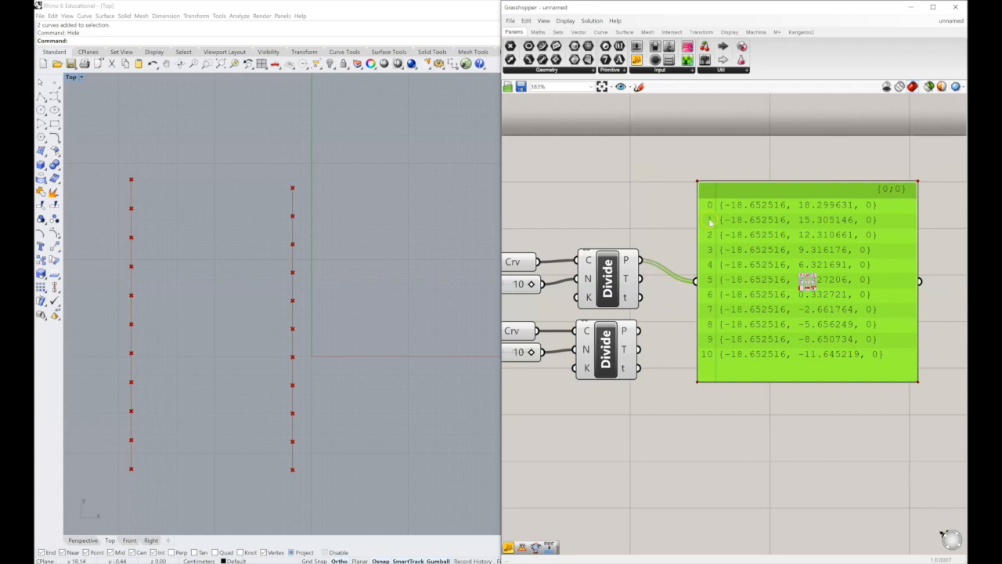
{"action": "left_click_drag", "start_coordinate": [754, 194], "coordinate": [757, 153]}
- Examine the indexed division points in the panel and in the upper Divide's Points output information
{"action": "right_click_drag", "start_coordinate": [784, 179], "coordinate": [739, 207]}
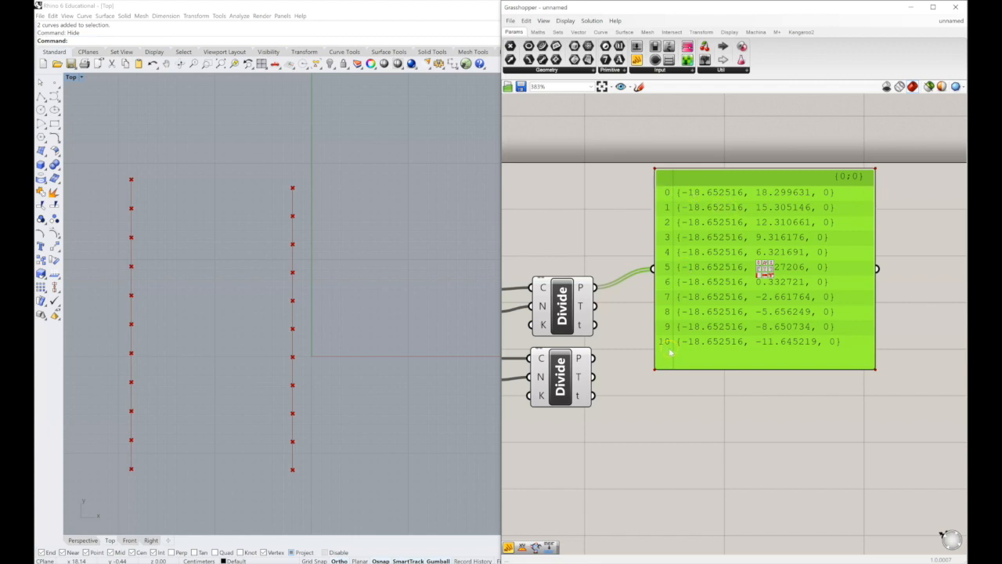
{"action": "right_click_drag", "start_coordinate": [668, 347], "coordinate": [683, 348]}
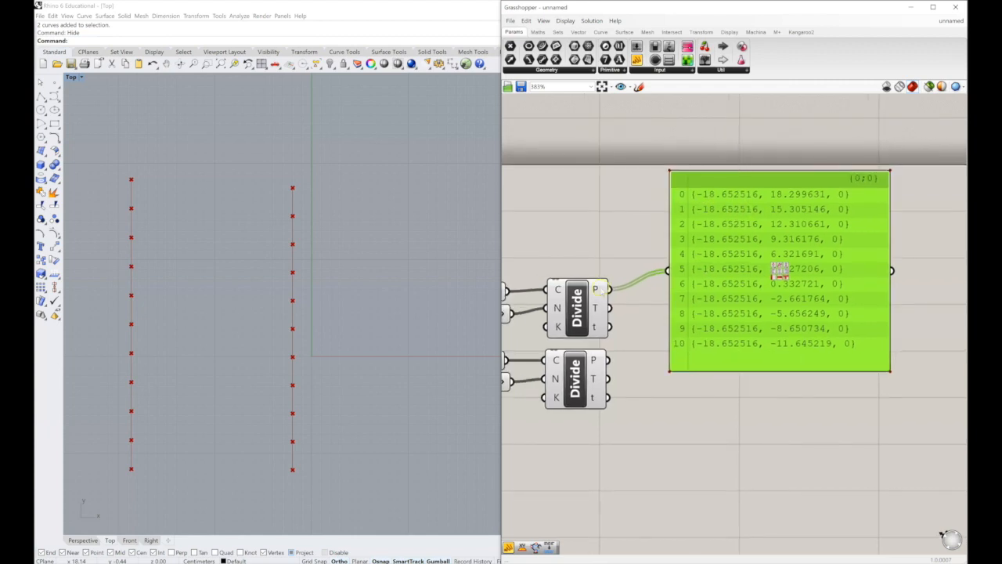
{"action": "mouse_move", "coordinate": [603, 290]}
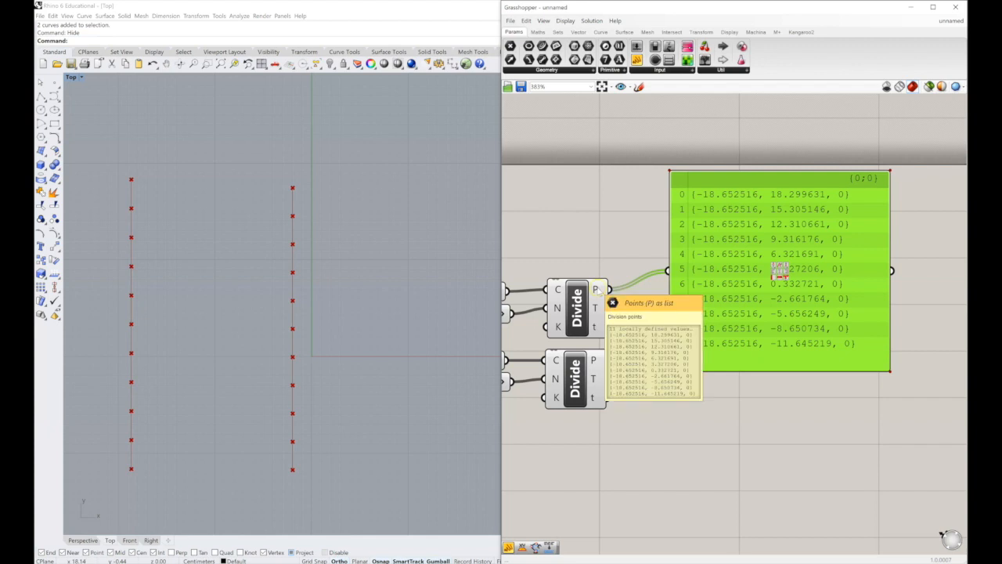
{"action": "right_click_drag", "start_coordinate": [597, 290], "coordinate": [694, 283]}
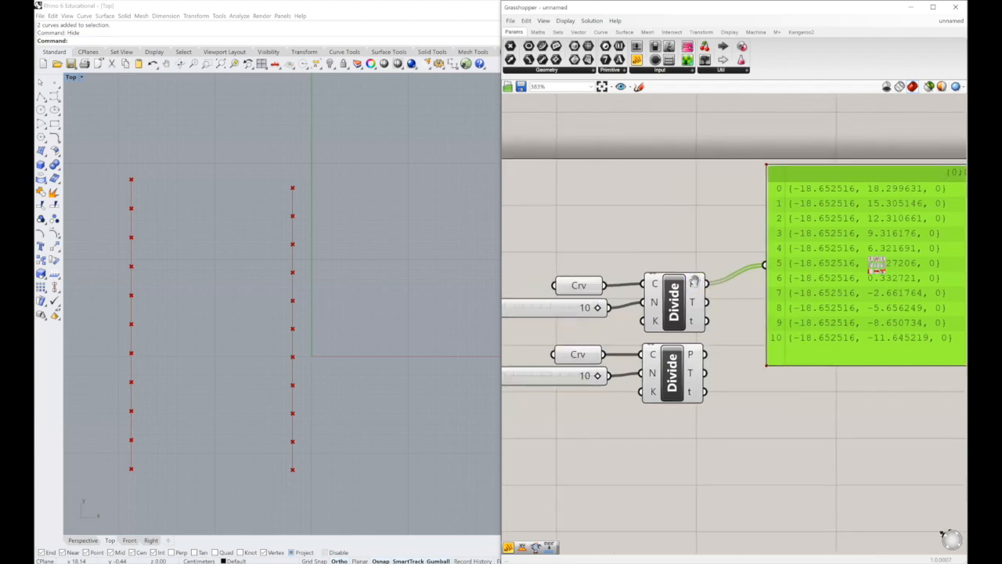
{"action": "mouse_move", "coordinate": [693, 283]}
{"action": "right_click_drag", "start_coordinate": [597, 235], "coordinate": [577, 216]}
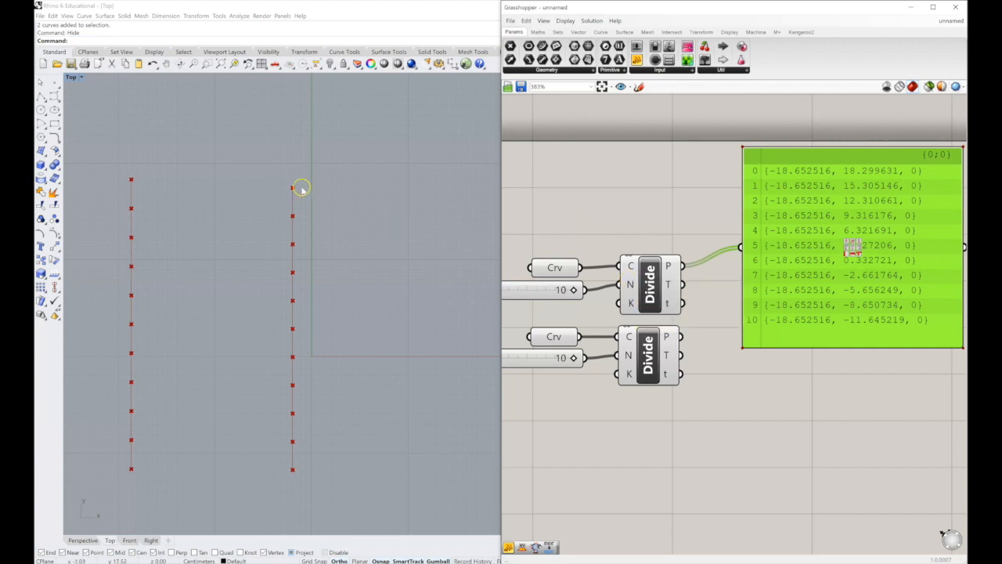
- Feed the upper Divide's Tangents (T) output into the panel instead and examine its vectors
{"action": "right_click_drag", "start_coordinate": [693, 287], "coordinate": [634, 288]}
{"action": "left_click_drag", "start_coordinate": [624, 285], "coordinate": [682, 248]}
{"action": "right_click_drag", "start_coordinate": [645, 211], "coordinate": [629, 208]}
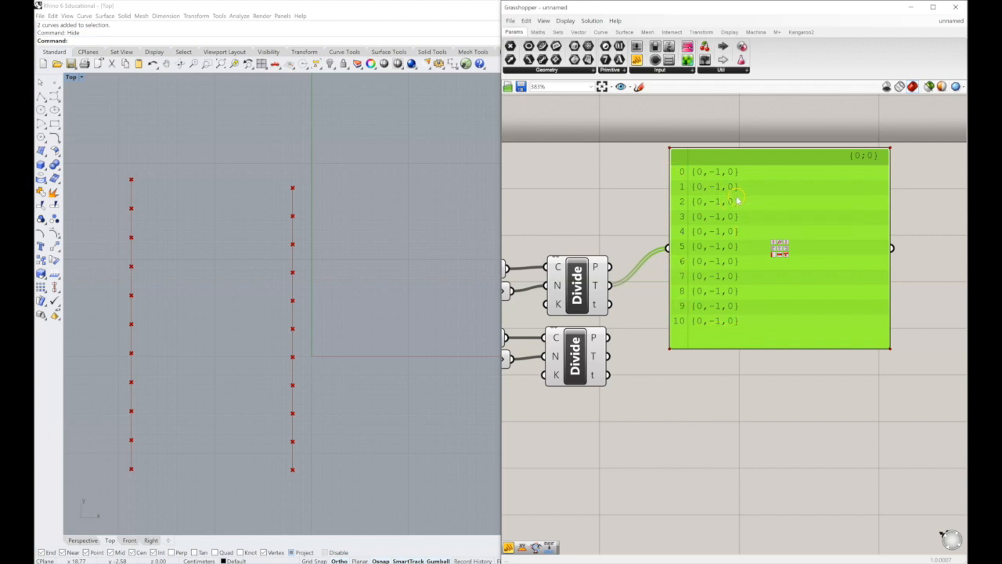
{"action": "left_click", "coordinate": [721, 171]}
{"action": "left_click", "coordinate": [718, 188]}
- Feed the upper Divide's parameter (t) output into the panel and inspect the division points in the Rhino Top viewport
{"action": "right_click_drag", "start_coordinate": [632, 274], "coordinate": [637, 254]}
{"action": "left_click_drag", "start_coordinate": [615, 284], "coordinate": [671, 227]}
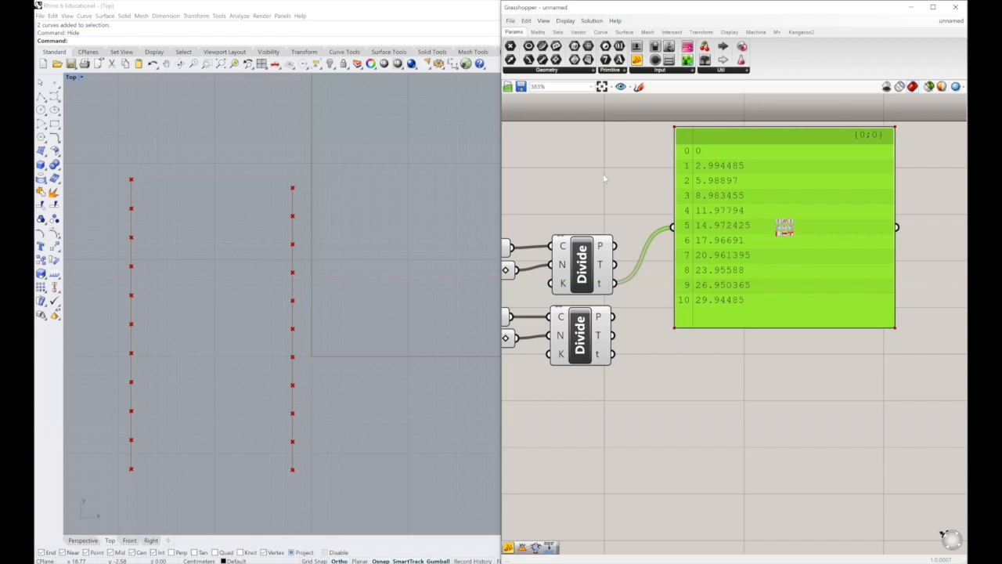
{"action": "right_click_drag", "start_coordinate": [366, 238], "coordinate": [379, 209]}
{"action": "scroll", "coordinate": [294, 342], "scroll_direction": "up", "scroll_amount": 5}
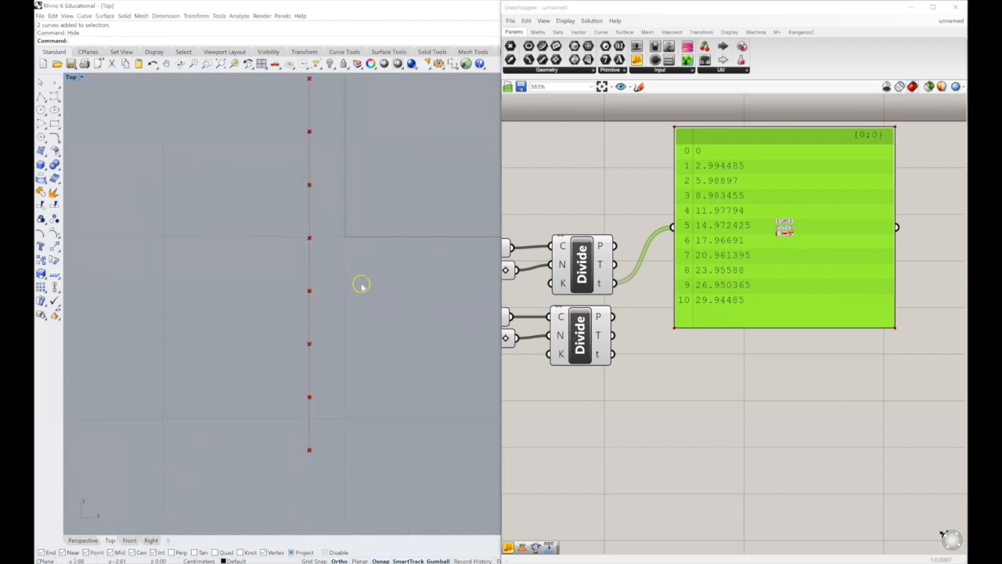
{"action": "right_click_drag", "start_coordinate": [384, 273], "coordinate": [358, 351]}
{"action": "scroll", "coordinate": [355, 348], "scroll_direction": "down", "scroll_amount": 4}
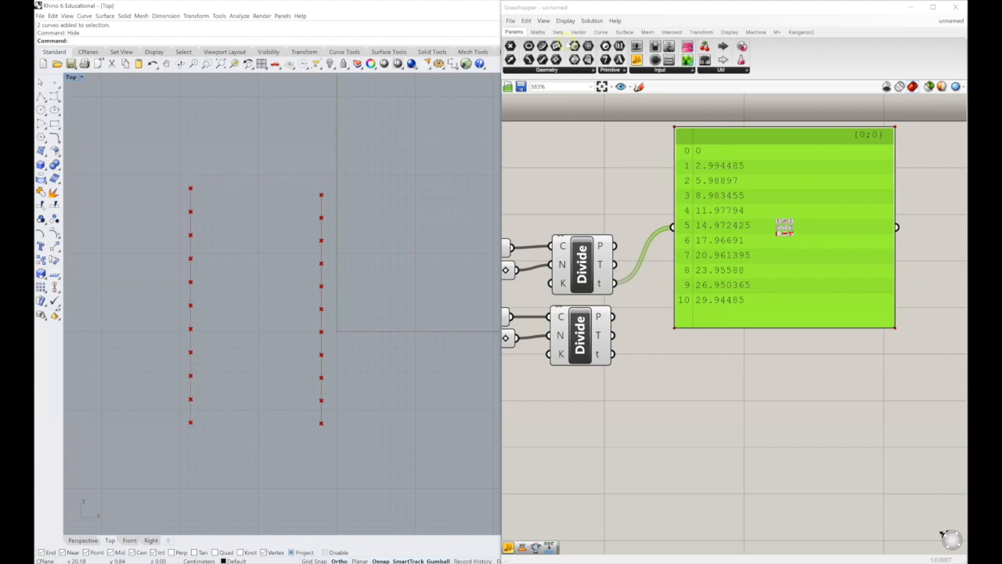
- Add a curve Length component above the upper Divide and connect the upper Curve parameter to its C input
{"action": "double_click", "coordinate": [586, 179]}
{"action": "type", "text": "length"}
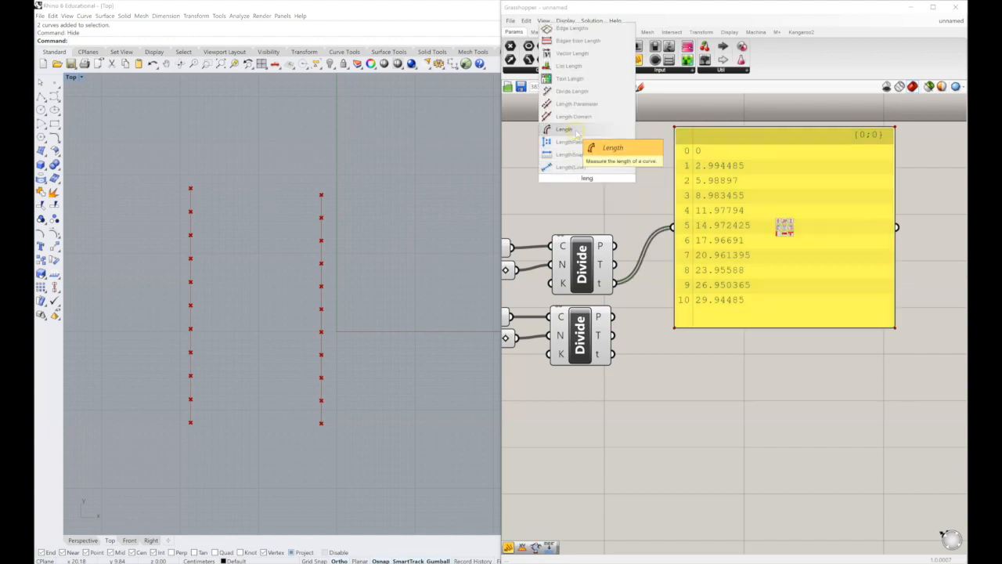
{"action": "left_click", "coordinate": [563, 129]}
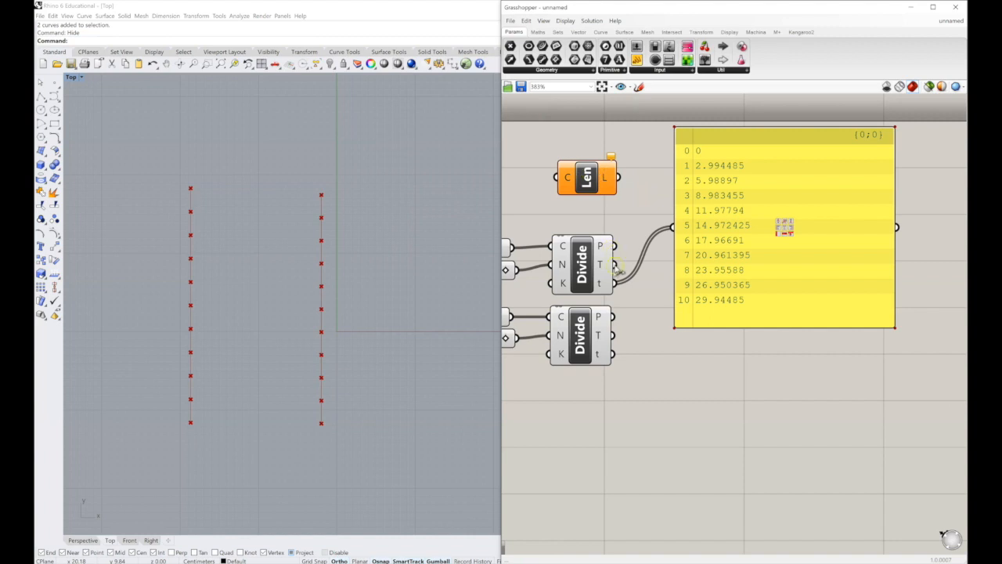
{"action": "right_click_drag", "start_coordinate": [555, 230], "coordinate": [586, 228]}
{"action": "left_click_drag", "start_coordinate": [542, 246], "coordinate": [586, 176]}
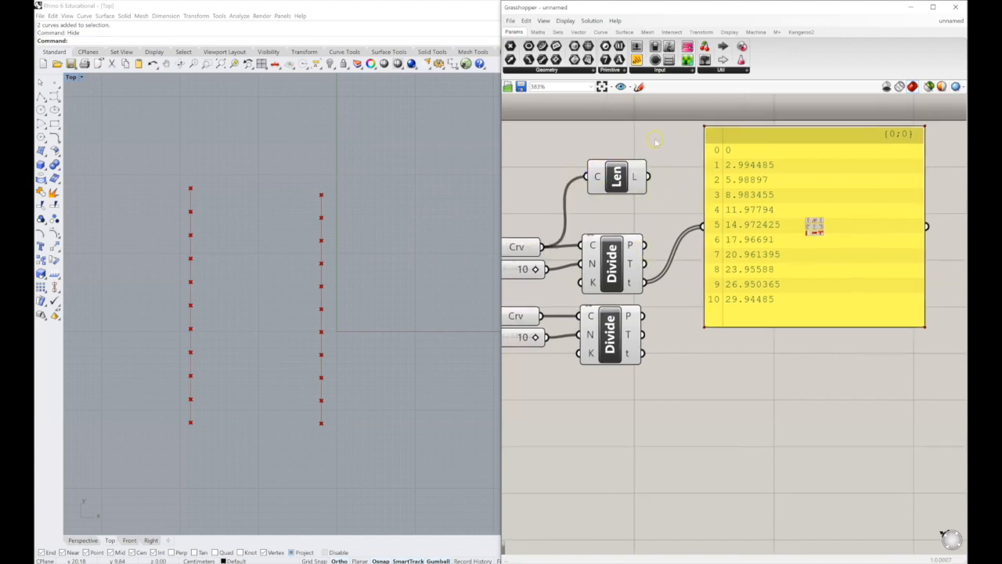
- Add a second Panel above the parameter panel and connect the Length component's L output to it
{"action": "right_click_drag", "start_coordinate": [656, 144], "coordinate": [599, 188]}
{"action": "left_click_drag", "start_coordinate": [696, 212], "coordinate": [707, 273]}
{"action": "left_click", "coordinate": [636, 59]}
{"action": "left_click", "coordinate": [713, 140]}
{"action": "right_click_drag", "start_coordinate": [742, 183], "coordinate": [739, 229]}
{"action": "left_click", "coordinate": [668, 217]}
{"action": "left_click_drag", "start_coordinate": [668, 216], "coordinate": [688, 263]}
{"action": "left_click_drag", "start_coordinate": [589, 269], "coordinate": [652, 232]}
{"action": "right_click_drag", "start_coordinate": [582, 197], "coordinate": [584, 139]}
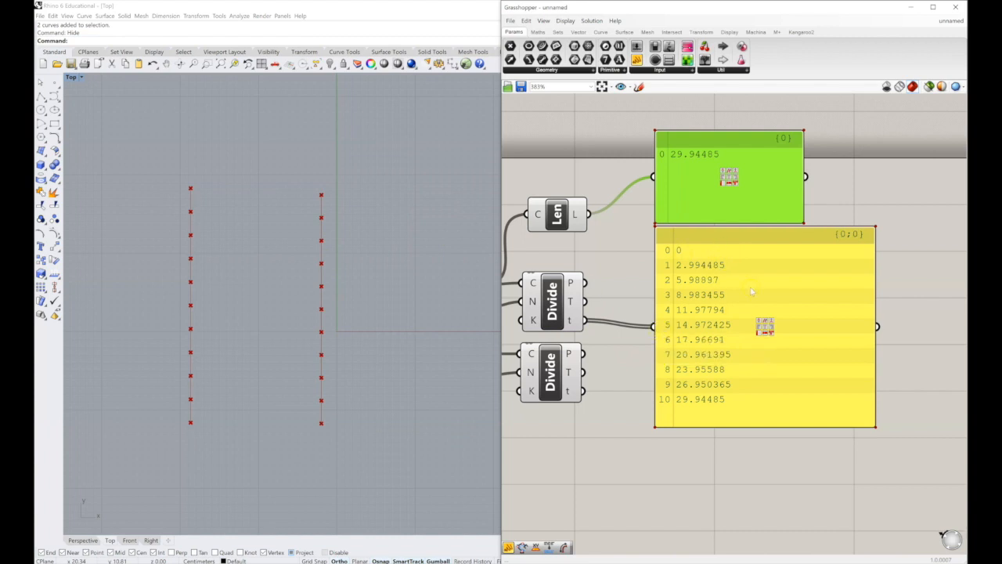
- Reparameterize the curve input (C) of the upper Divide component and check the parameter list in the panel
{"action": "right_click_drag", "start_coordinate": [659, 443], "coordinate": [695, 451]}
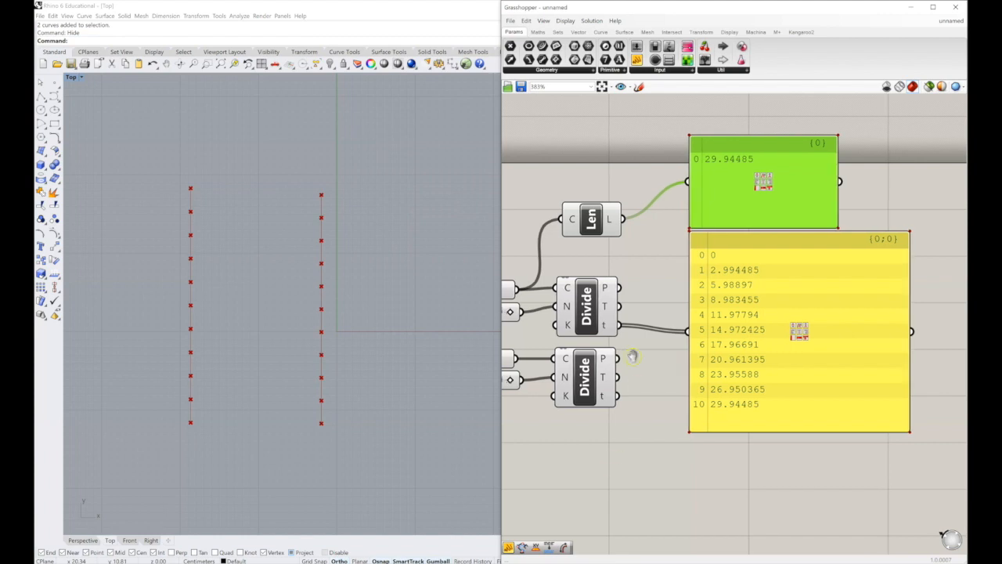
{"action": "right_click_drag", "start_coordinate": [627, 360], "coordinate": [681, 361]}
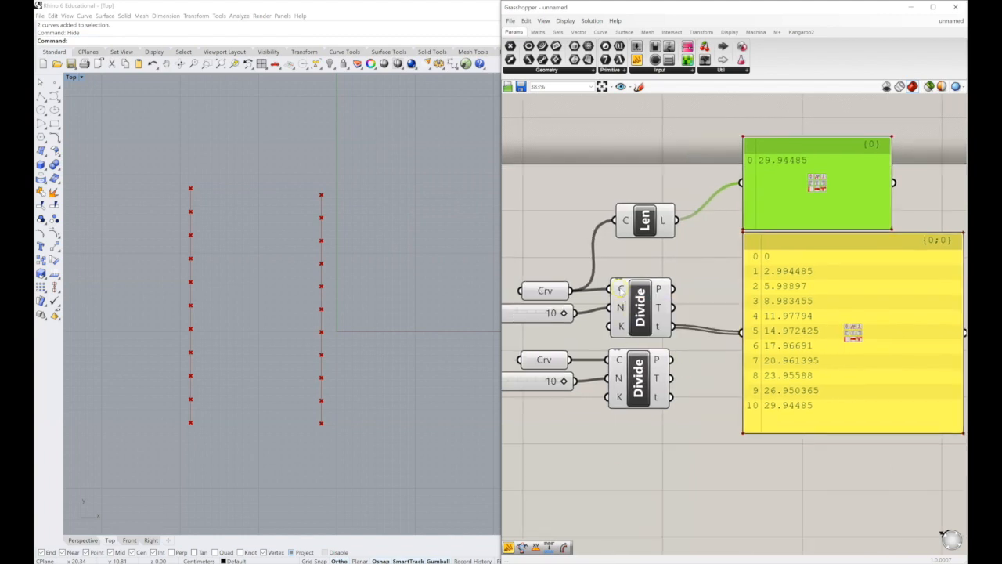
{"action": "mouse_move", "coordinate": [620, 289]}
{"action": "right_click", "coordinate": [620, 289]}
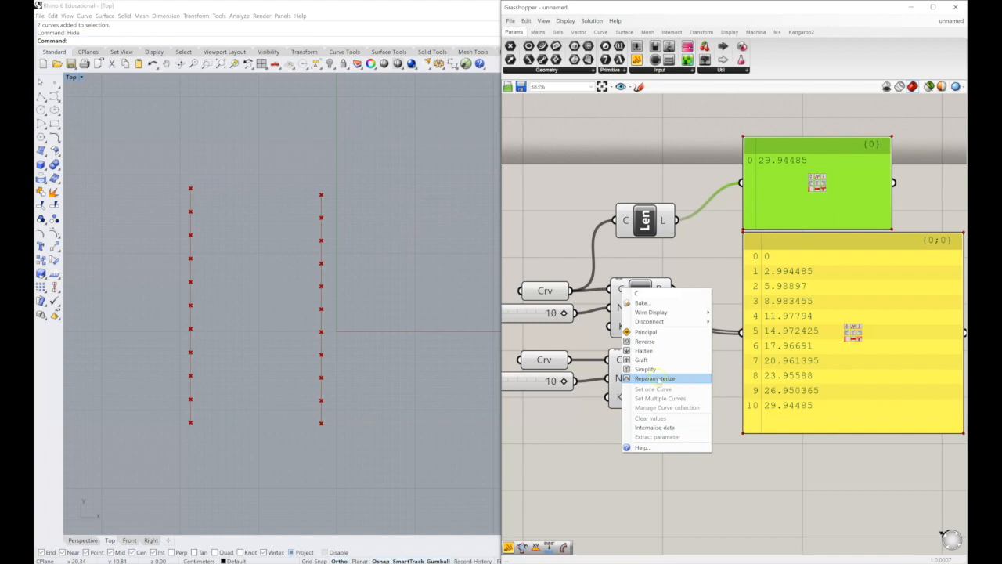
{"action": "left_click", "coordinate": [671, 379]}
{"action": "left_click", "coordinate": [674, 380]}
{"action": "right_click_drag", "start_coordinate": [747, 453], "coordinate": [711, 443]}
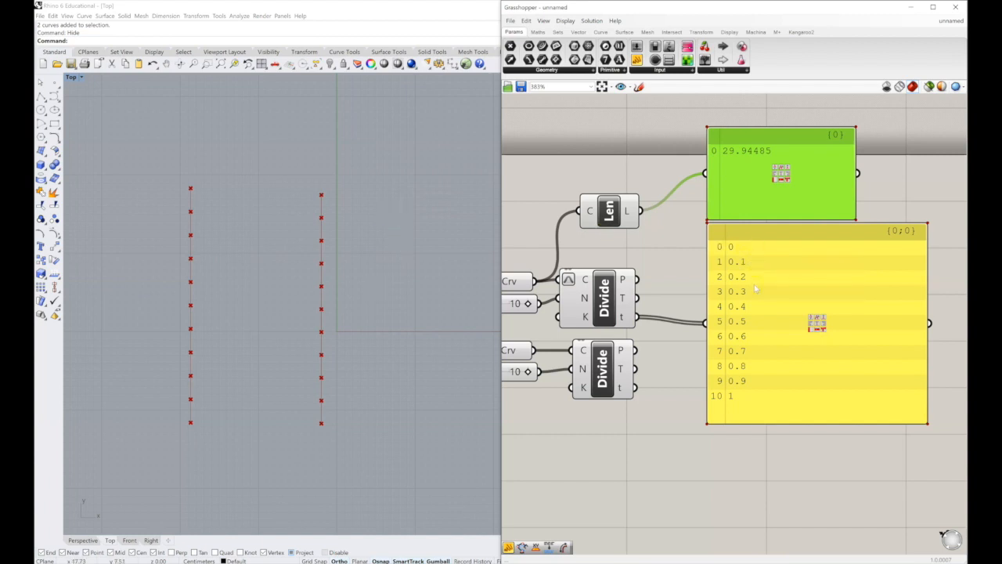
{"action": "left_click", "coordinate": [748, 471]}
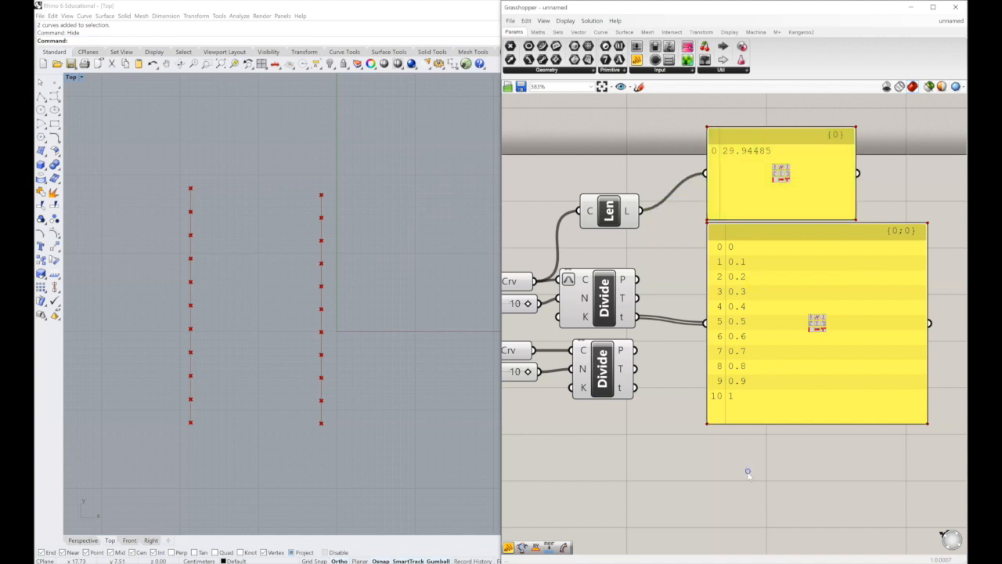
{"action": "left_click", "coordinate": [742, 468]}
- Show the hidden source lines in Rhino with the Show command
{"action": "left_click", "coordinate": [317, 267]}
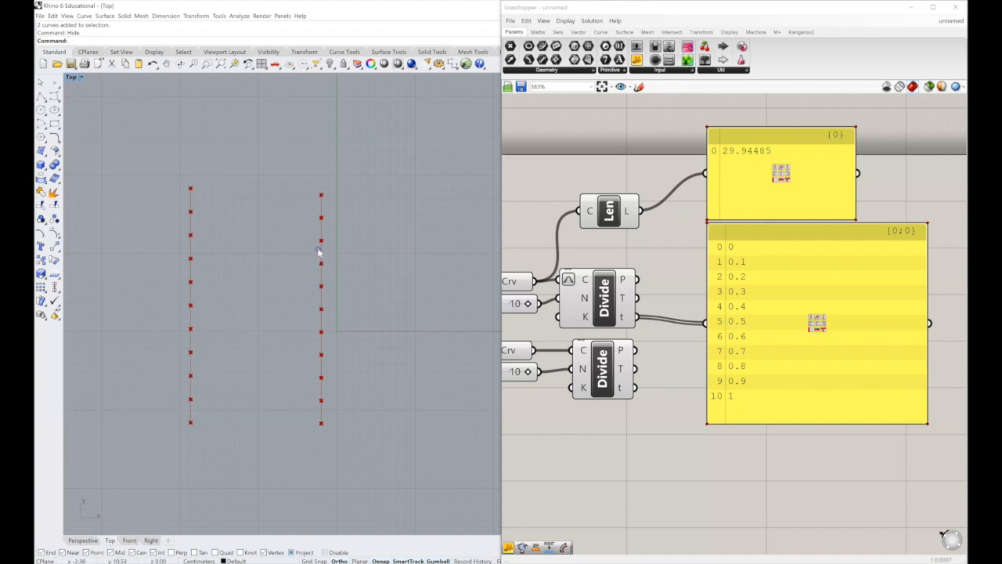
{"action": "type", "text": "Show"}
{"action": "key", "text": "Return"}
- Shorten the line nearest the origin by moving its top endpoint straight down to just below the x-axis, and deselect it
{"action": "left_click", "coordinate": [324, 199]}
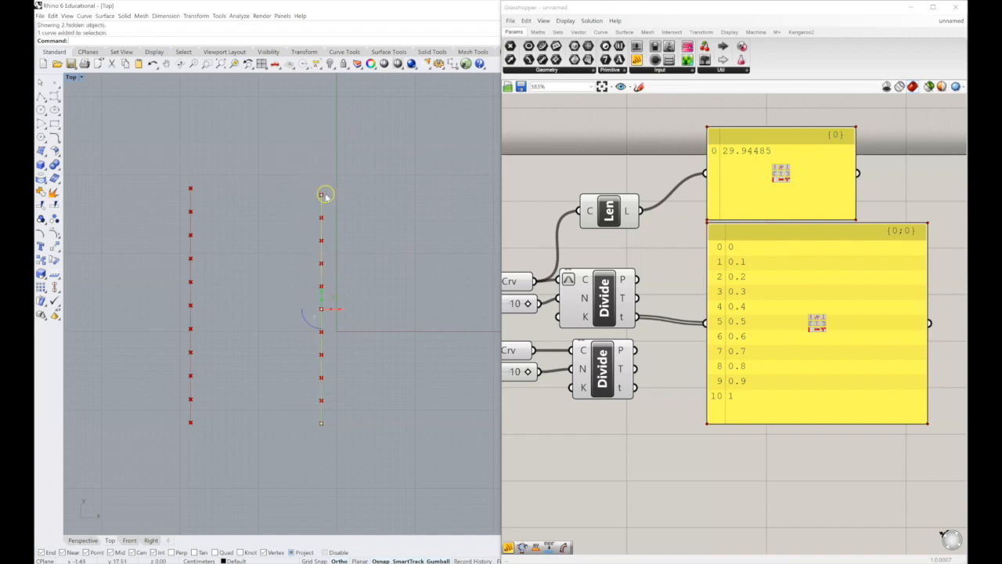
{"action": "left_click", "coordinate": [324, 194]}
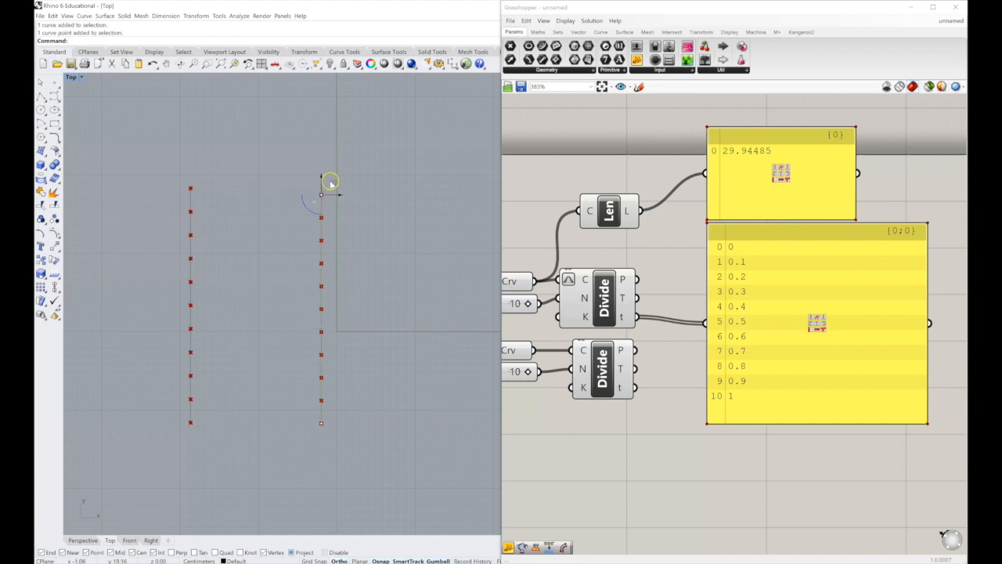
{"action": "left_click_drag", "start_coordinate": [322, 179], "coordinate": [338, 324]}
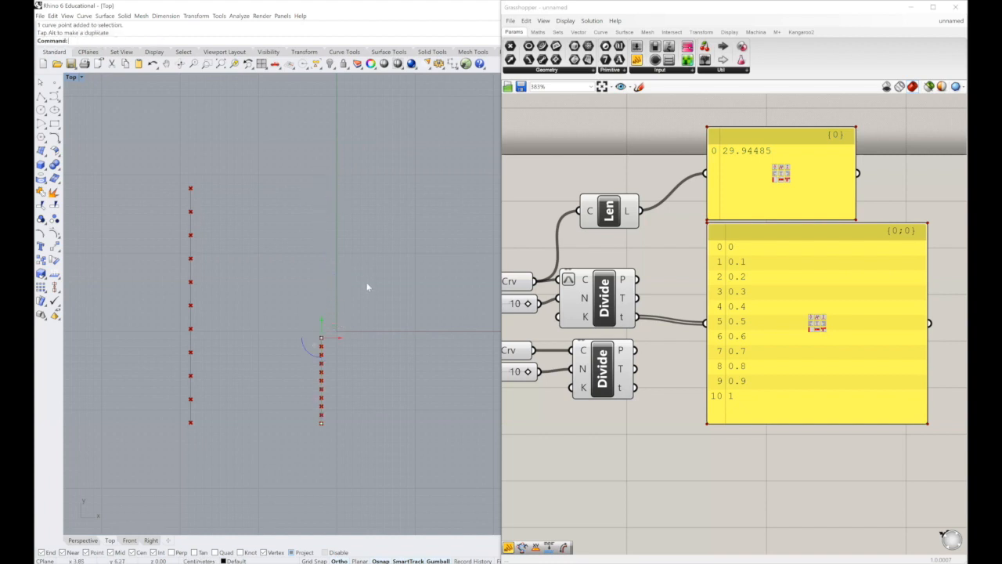
{"action": "left_click", "coordinate": [400, 316]}
{"action": "left_click", "coordinate": [548, 252]}
{"action": "right_click_drag", "start_coordinate": [548, 252], "coordinate": [588, 237]}
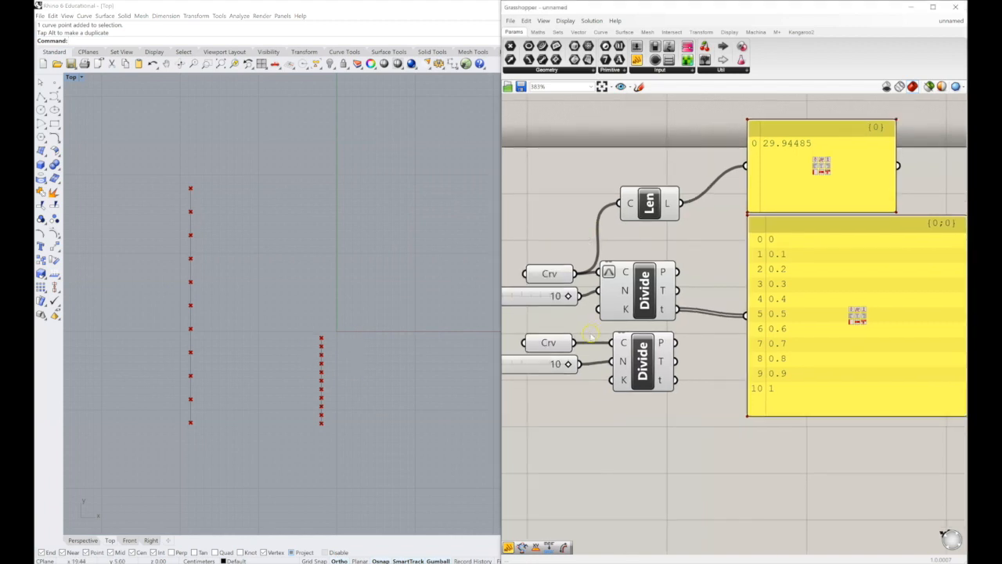
- Shorten the line farther from the origin to about 14.3 by moving its top endpoint straight down to just above the x-axis
{"action": "left_click", "coordinate": [238, 260]}
{"action": "left_click", "coordinate": [191, 188]}
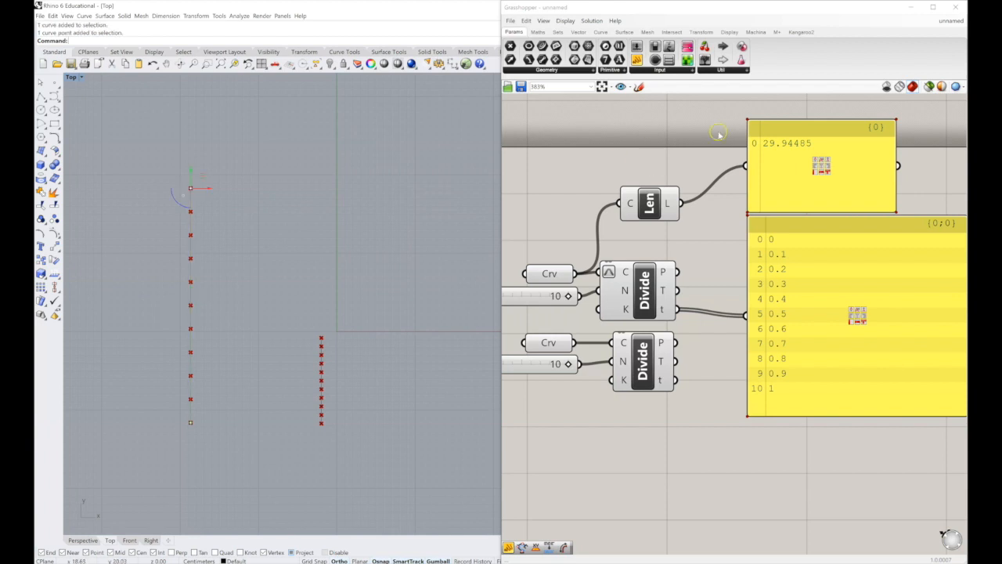
{"action": "left_click_drag", "start_coordinate": [190, 169], "coordinate": [195, 310]}
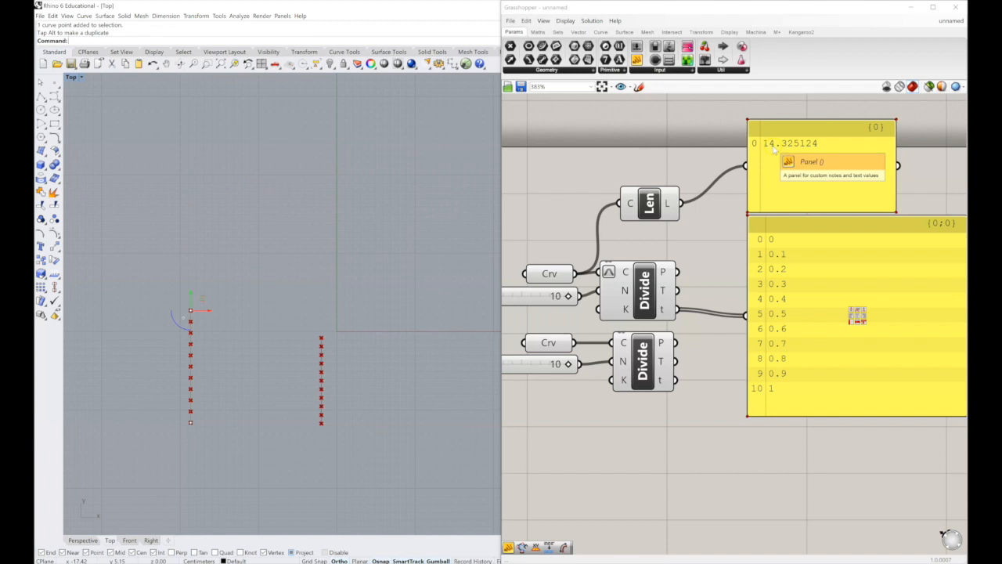
- Turn off Reparameterize on the curve input (C) of the upper Divide component
{"action": "right_click", "coordinate": [624, 273]}
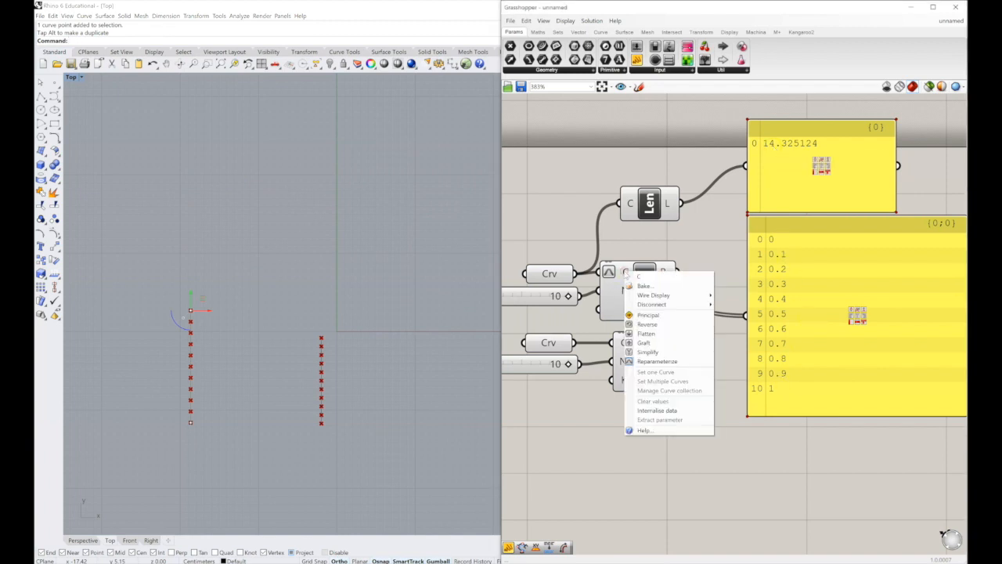
{"action": "left_click", "coordinate": [658, 361]}
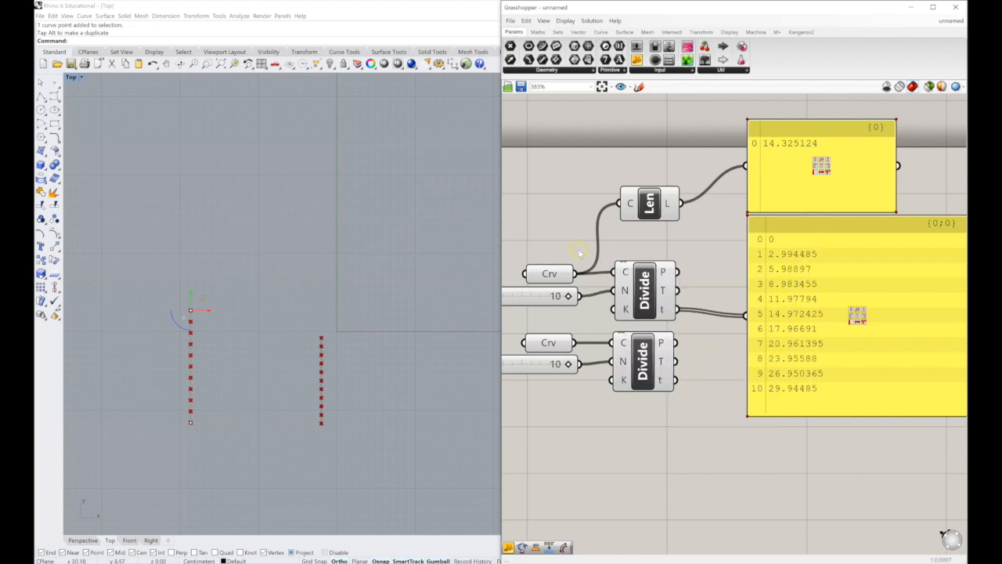
{"action": "right_click_drag", "start_coordinate": [579, 252], "coordinate": [609, 252]}
- Lengthen the line farther from the origin to about 29.3 by moving its top endpoint straight up, and check the upper Divide's outputs
{"action": "left_click", "coordinate": [191, 310]}
{"action": "left_click_drag", "start_coordinate": [192, 294], "coordinate": [204, 180]}
{"action": "right_click_drag", "start_coordinate": [690, 289], "coordinate": [711, 291]}
{"action": "mouse_move", "coordinate": [604, 295]}
{"action": "left_mouse_down"}
{"action": "mouse_move", "coordinate": [554, 297]}
{"action": "mouse_move", "coordinate": [599, 296]}
{"action": "left_mouse_up"}
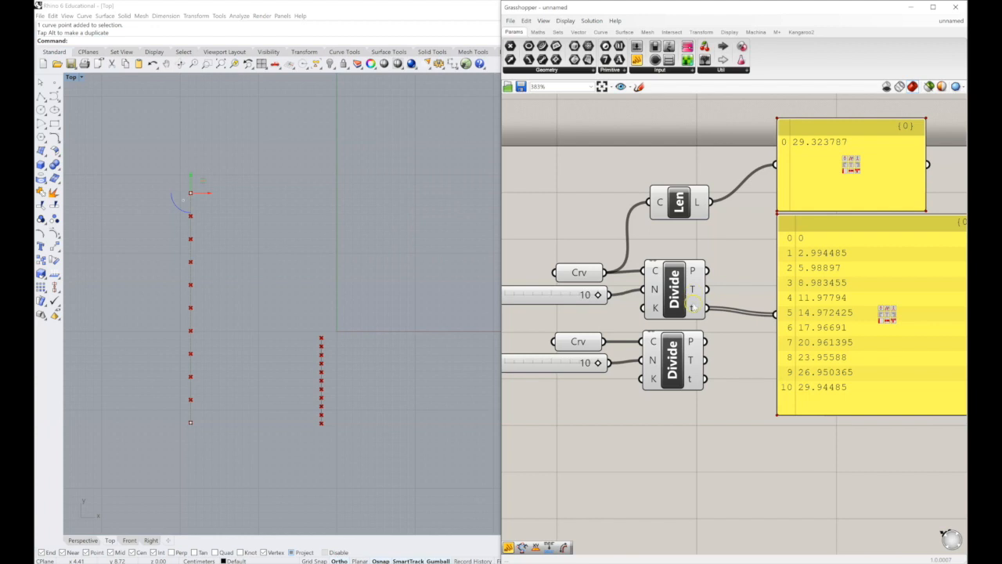
{"action": "mouse_move", "coordinate": [692, 290]}
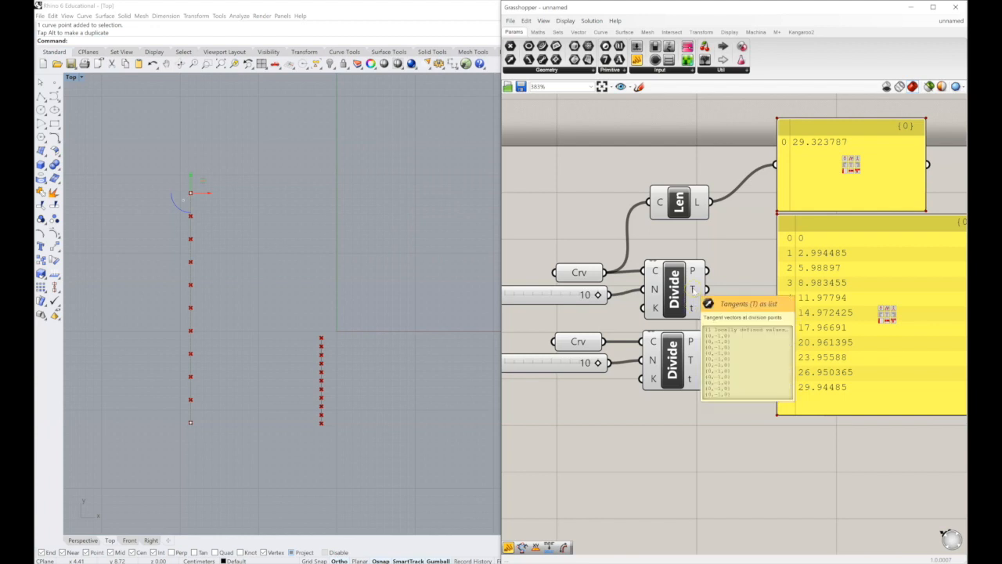
{"action": "right_click_drag", "start_coordinate": [763, 250], "coordinate": [783, 248]}
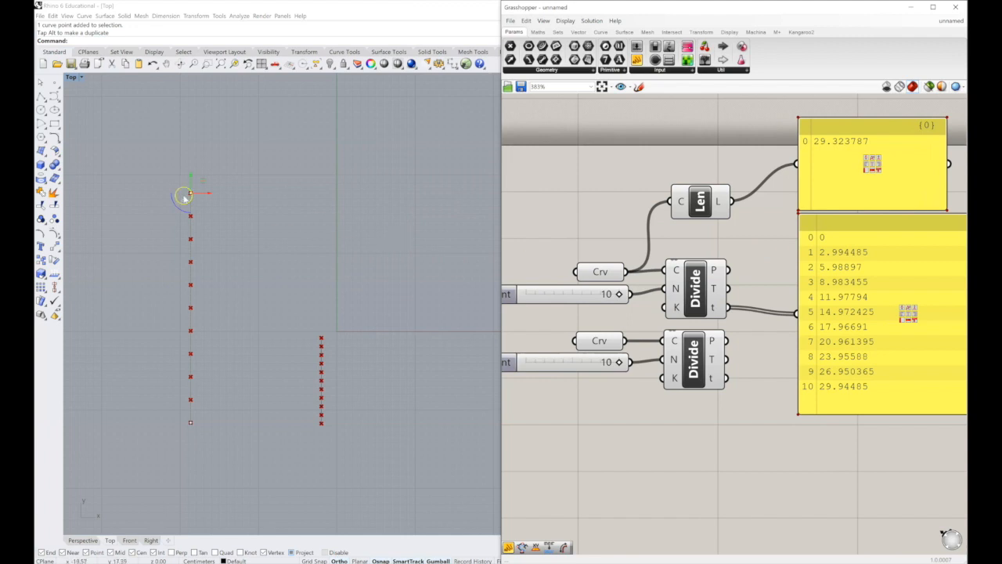
- Shorten the line farther from the origin to about 20.7 by lowering its top endpoint, and reparameterize the upper Divide's curve input (C)
{"action": "left_click_drag", "start_coordinate": [150, 172], "coordinate": [239, 224]}
{"action": "left_click_drag", "start_coordinate": [195, 179], "coordinate": [195, 246]}
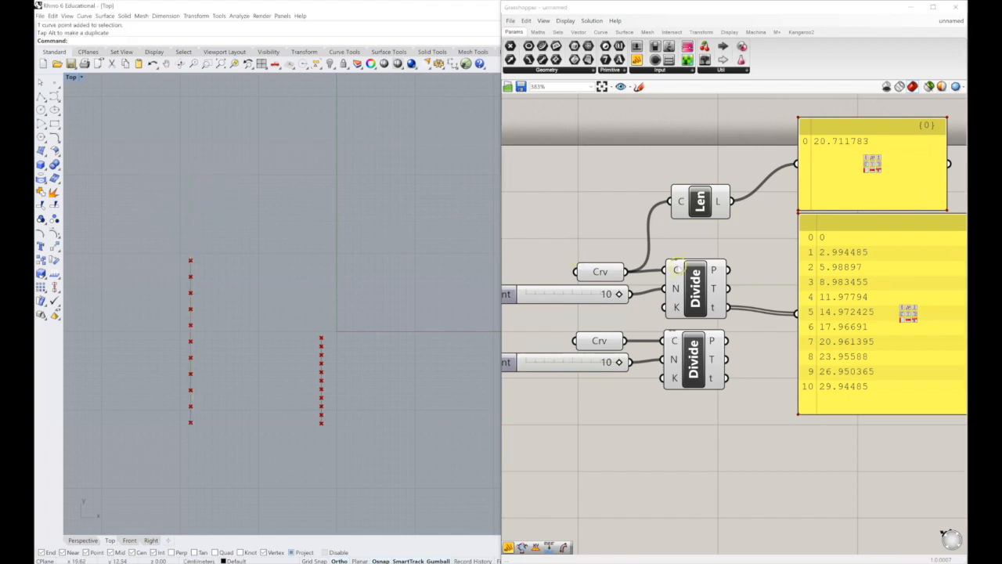
{"action": "right_click", "coordinate": [676, 270]}
{"action": "left_click", "coordinate": [721, 361]}
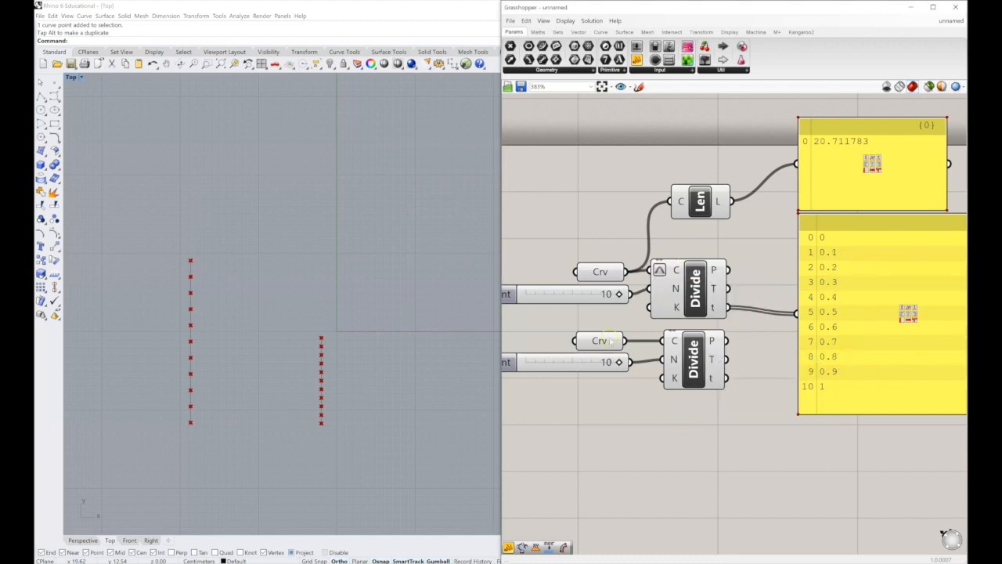
- Lengthen the line nearest the origin by moving its top endpoint straight up to slightly above the other line's top, and deselect it
{"action": "left_click", "coordinate": [321, 356]}
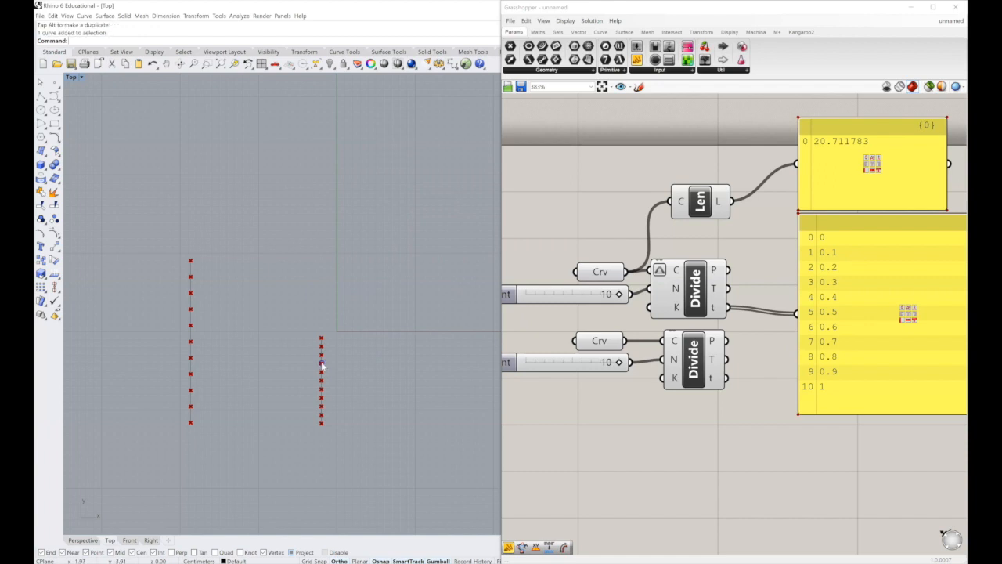
{"action": "left_click", "coordinate": [321, 339]}
{"action": "left_click_drag", "start_coordinate": [323, 343], "coordinate": [330, 245]}
{"action": "left_click", "coordinate": [368, 205]}
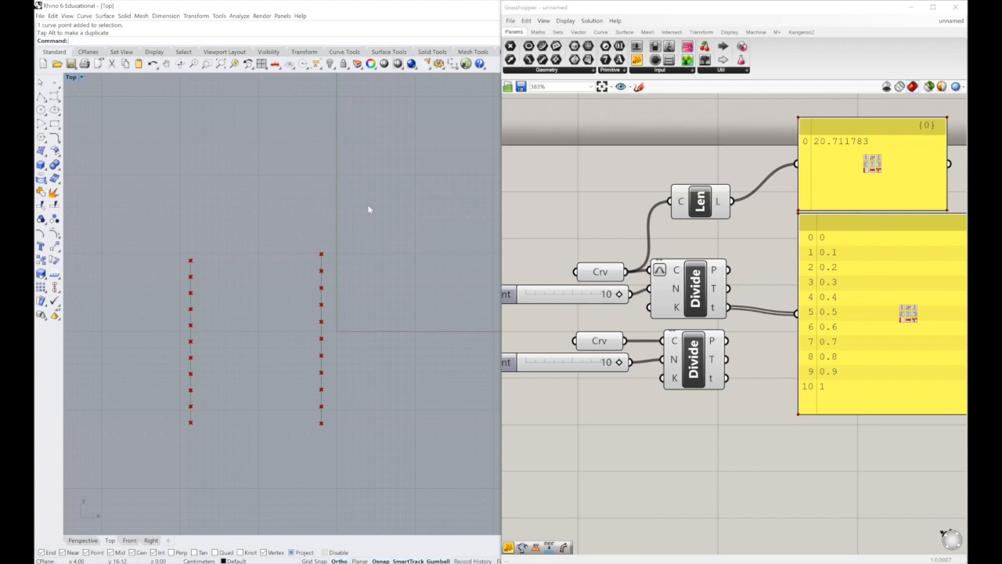
{"action": "right_click_drag", "start_coordinate": [726, 346], "coordinate": [642, 332]}
{"action": "right_click", "coordinate": [627, 331]}
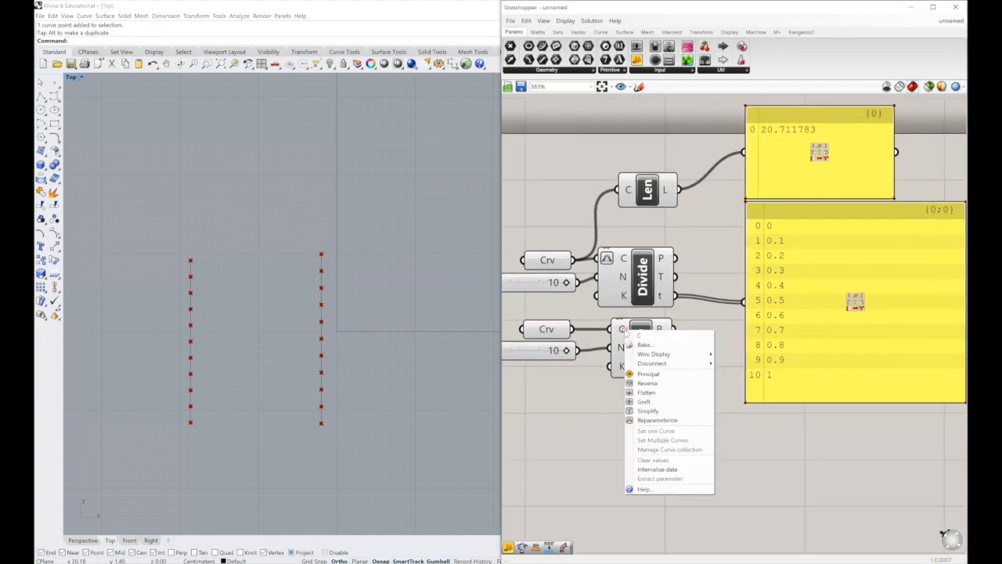
{"action": "left_click", "coordinate": [561, 433]}
- Delete the two panels showing the curve length and the division parameters
{"action": "right_click_drag", "start_coordinate": [758, 269], "coordinate": [667, 313]}
{"action": "left_click_drag", "start_coordinate": [772, 482], "coordinate": [642, 155]}
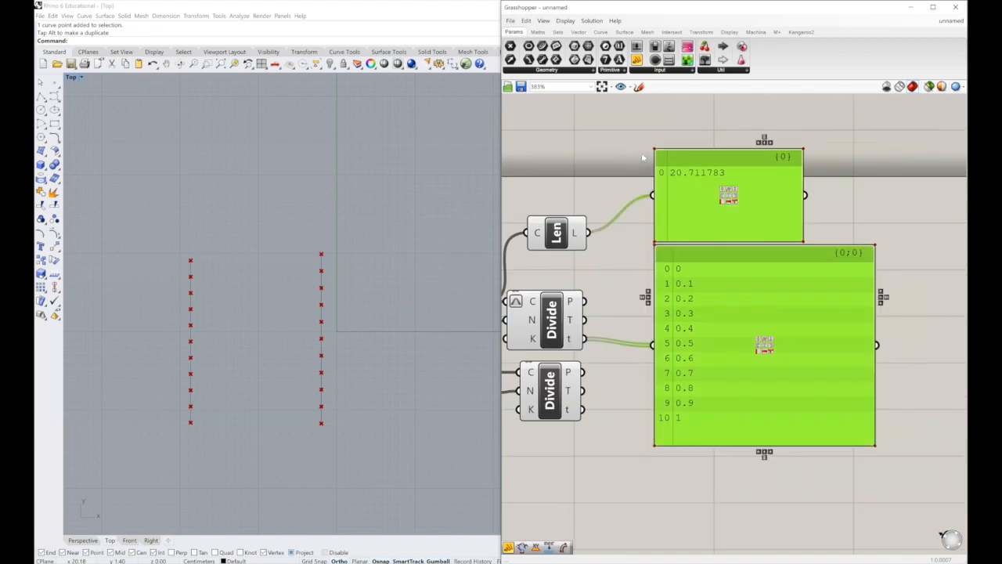
{"action": "key", "text": "Delete"}
{"action": "right_click_drag", "start_coordinate": [692, 243], "coordinate": [764, 233]}
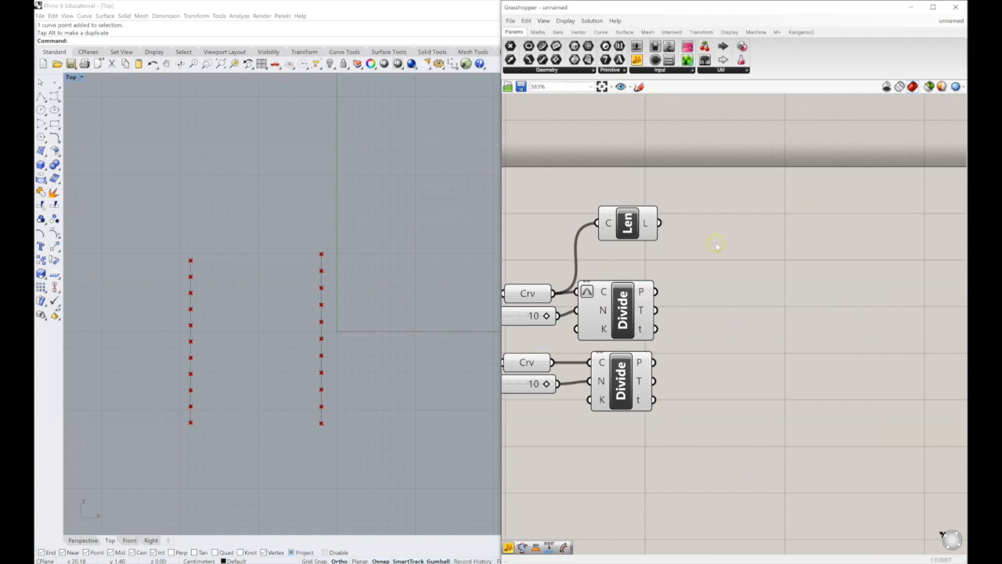
- Reparameterize the curve input (C) of the lower Divide component
{"action": "right_click", "coordinate": [602, 361]}
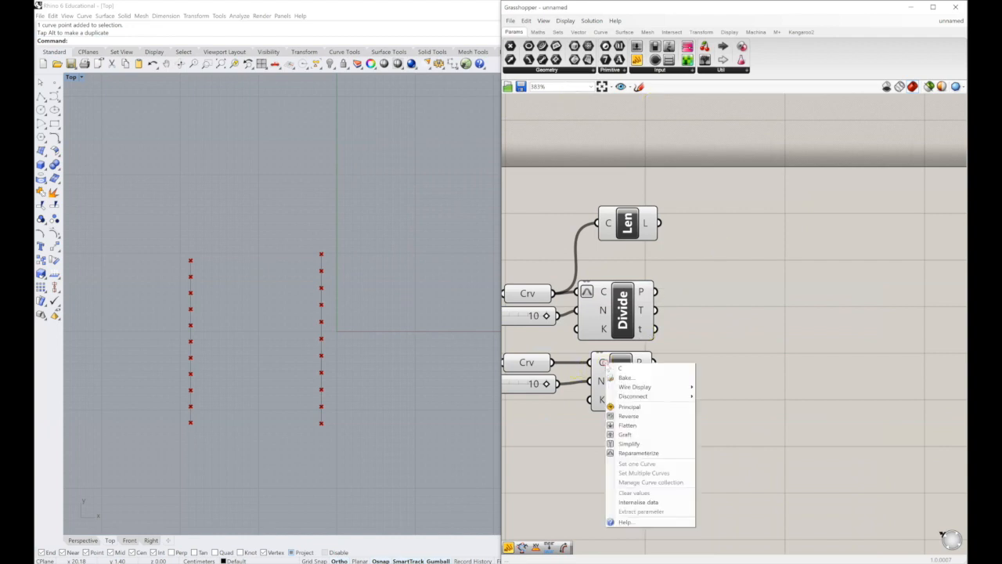
{"action": "left_click", "coordinate": [638, 453]}
{"action": "right_click_drag", "start_coordinate": [743, 347], "coordinate": [827, 340]}
- Delete the Length component above the Divide components
{"action": "left_click", "coordinate": [710, 222]}
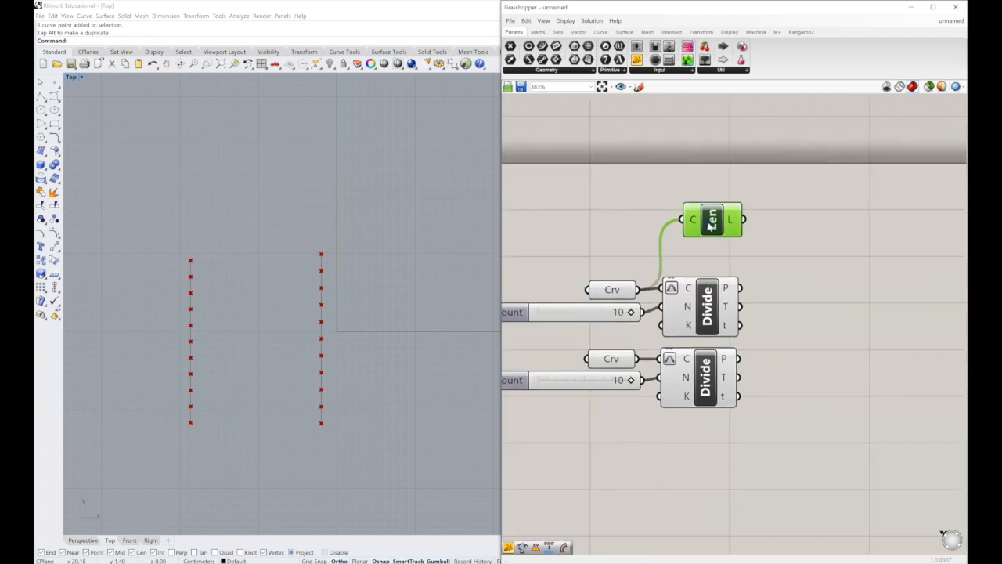
{"action": "key", "text": "Delete"}
{"action": "right_click_drag", "start_coordinate": [738, 258], "coordinate": [740, 227]}
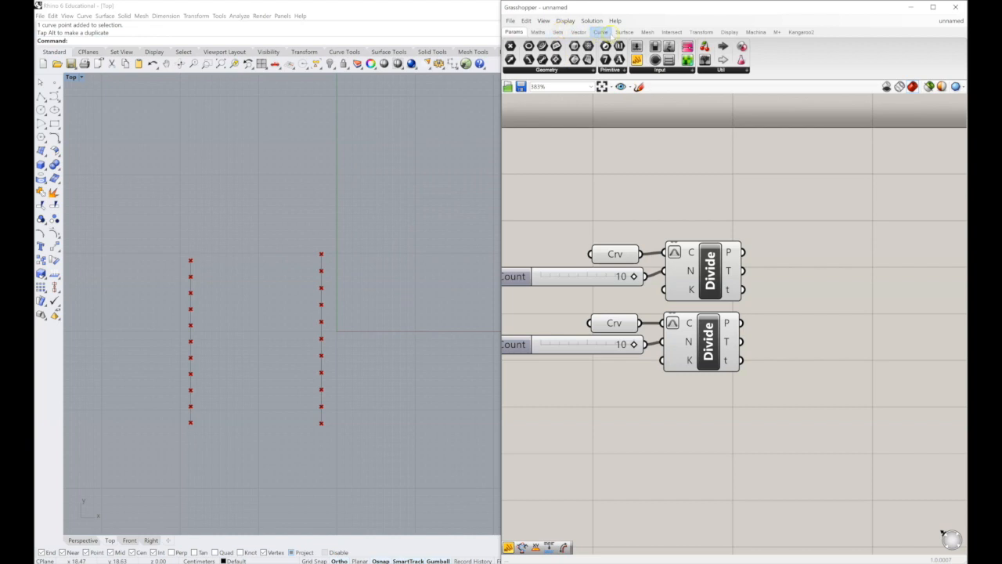
- Add a Line component to the right of the Divide components and connect the upper Divide's P output to its A input
{"action": "left_click", "coordinate": [603, 32]}
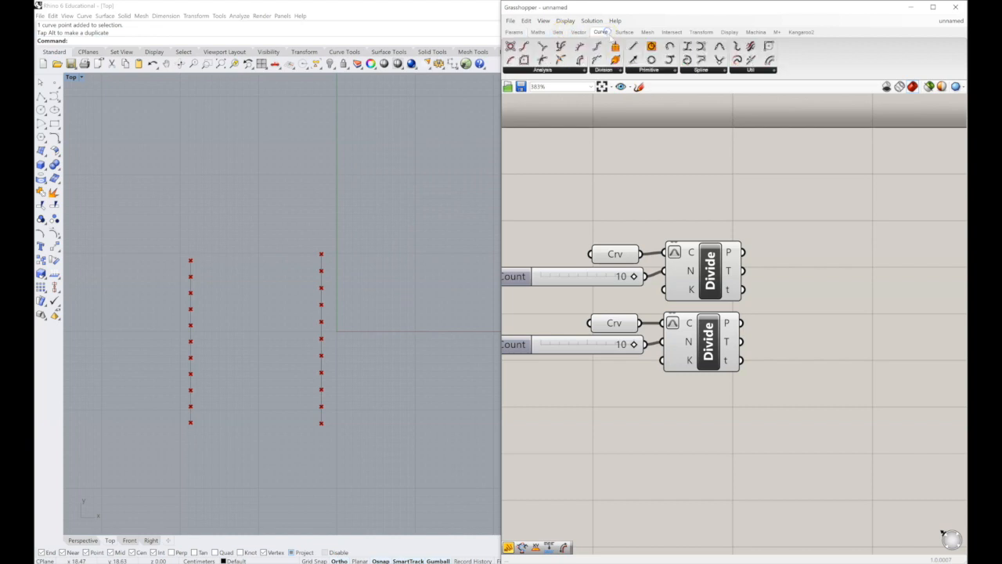
{"action": "left_click", "coordinate": [634, 47]}
{"action": "left_click", "coordinate": [816, 210]}
{"action": "right_click_drag", "start_coordinate": [826, 214], "coordinate": [788, 200]}
{"action": "left_click_drag", "start_coordinate": [786, 200], "coordinate": [810, 240]}
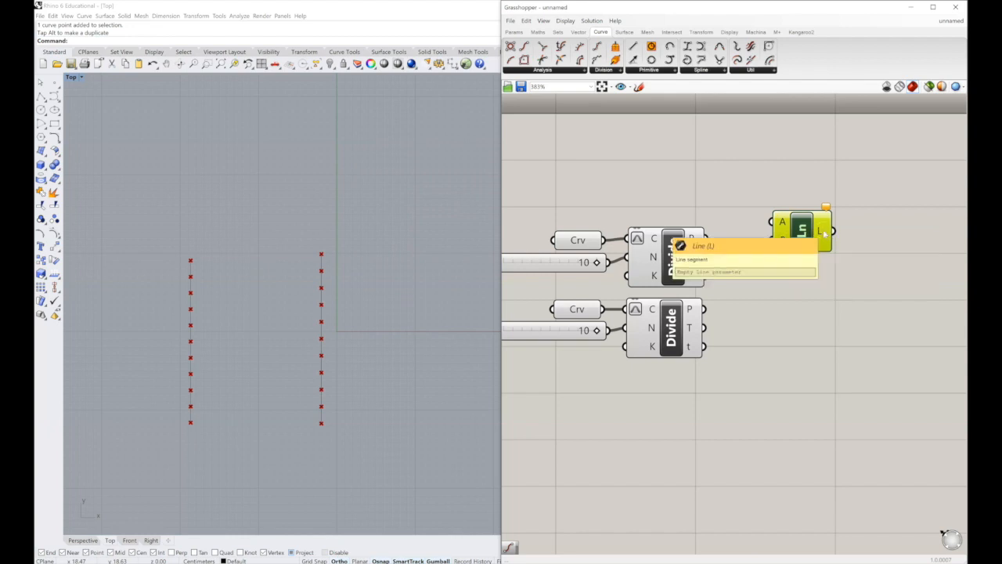
{"action": "left_click_drag", "start_coordinate": [810, 234], "coordinate": [815, 245]}
{"action": "left_click_drag", "start_coordinate": [704, 238], "coordinate": [810, 296]}
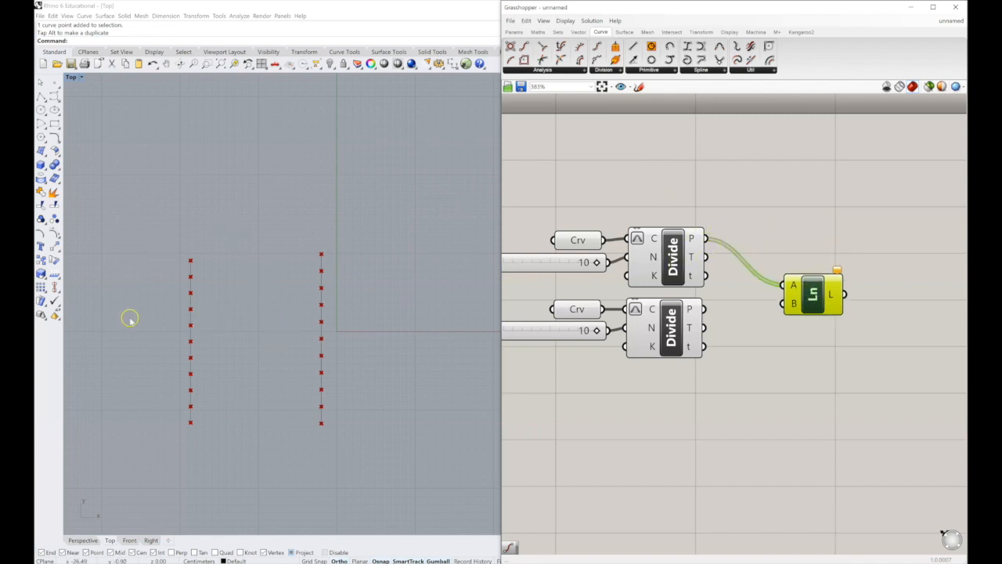
- Move the lower Curve parameter, Count slider and Divide component down, and connect the lower Divide's P output to the Line's B input
{"action": "left_click", "coordinate": [674, 229]}
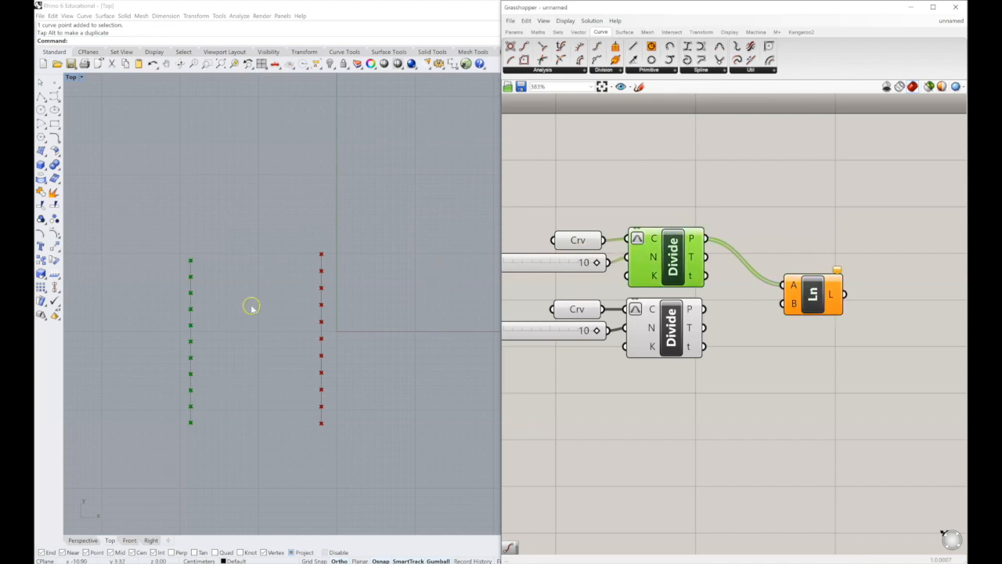
{"action": "left_click", "coordinate": [664, 321]}
{"action": "right_click_drag", "start_coordinate": [699, 391], "coordinate": [767, 368]}
{"action": "left_click_drag", "start_coordinate": [793, 368], "coordinate": [528, 285]}
{"action": "left_click_drag", "start_coordinate": [736, 307], "coordinate": [862, 285]}
{"action": "left_click", "coordinate": [792, 327]}
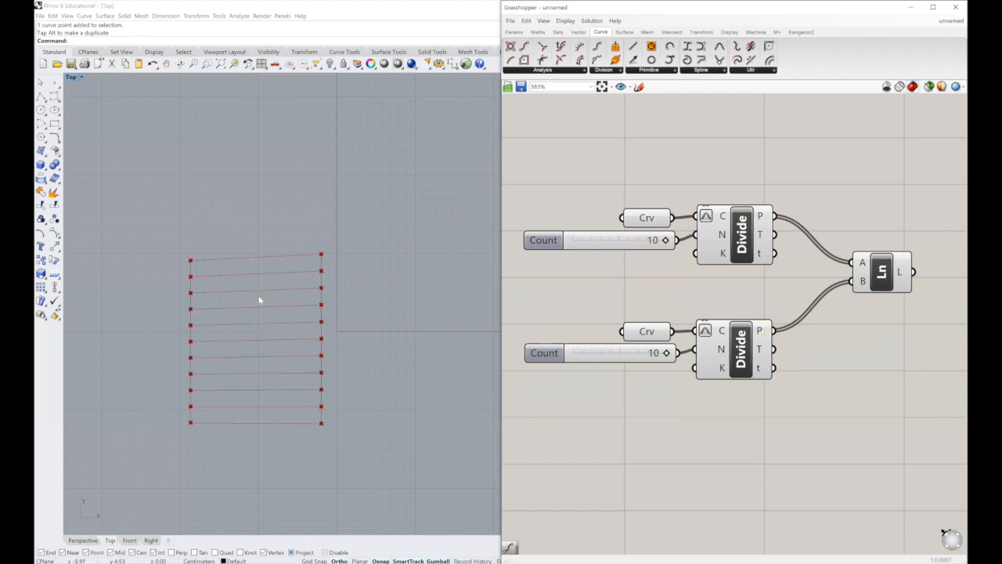
- Move both Curve parameters and Count sliders farther left, away from the Divide components, and deselect them
{"action": "right_click_drag", "start_coordinate": [568, 323], "coordinate": [592, 314]}
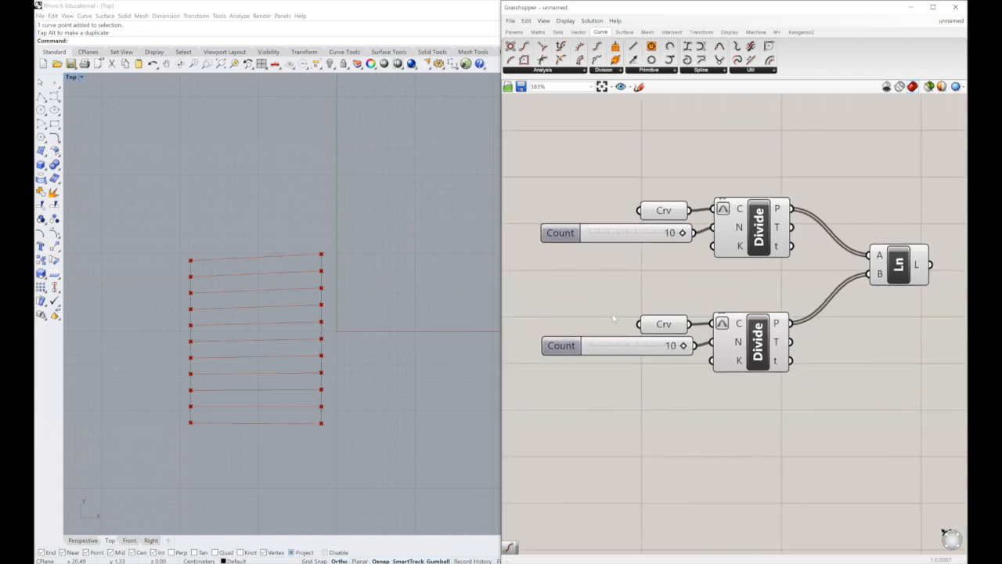
{"action": "right_click_drag", "start_coordinate": [555, 190], "coordinate": [591, 188]}
{"action": "left_click_drag", "start_coordinate": [538, 163], "coordinate": [728, 420]}
{"action": "left_click_drag", "start_coordinate": [656, 231], "coordinate": [561, 231]}
{"action": "right_click_drag", "start_coordinate": [730, 202], "coordinate": [765, 198]}
{"action": "left_click", "coordinate": [667, 123]}
- Add a Panel above the upper Curve parameter and reduce its height to a label-sized strip
{"action": "left_click", "coordinate": [513, 32]}
{"action": "left_click", "coordinate": [636, 59]}
{"action": "left_click", "coordinate": [604, 161]}
{"action": "right_click_drag", "start_coordinate": [619, 162], "coordinate": [677, 205]}
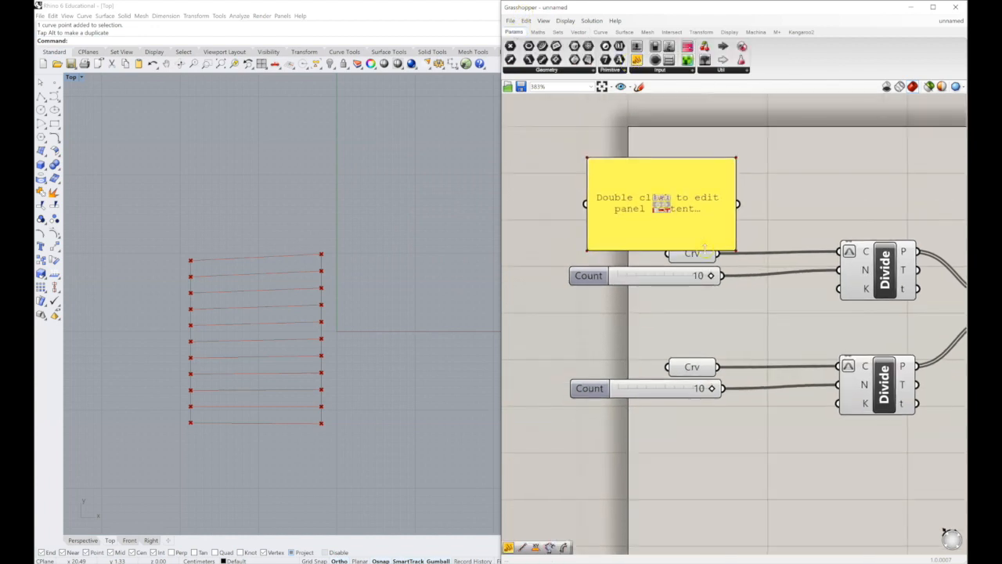
{"action": "left_click_drag", "start_coordinate": [705, 249], "coordinate": [704, 194]}
- Label the new panel "Parameters" and move it down to sit directly above the upper Curve parameter
{"action": "double_click", "coordinate": [610, 175]}
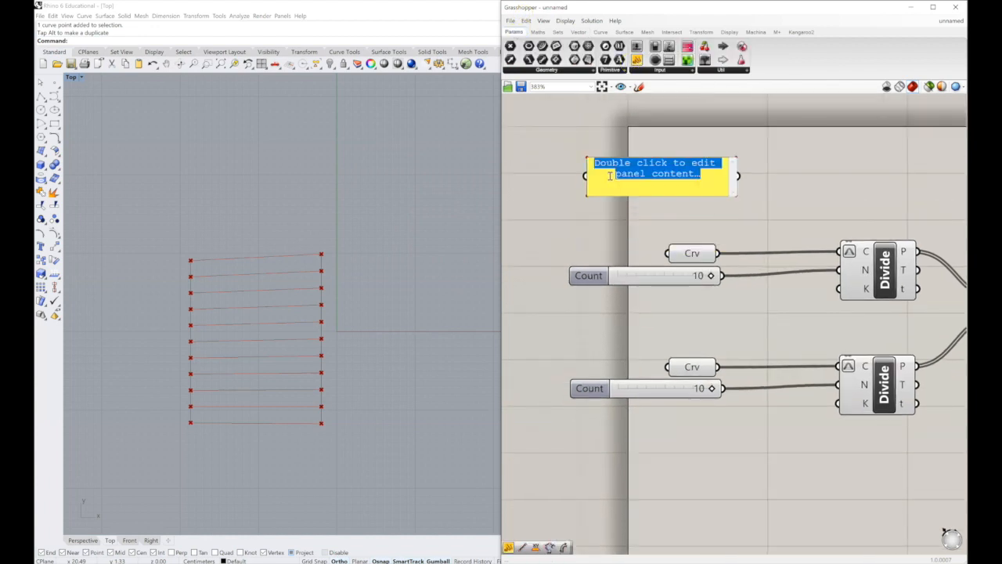
{"action": "type", "text": "P"}
{"action": "type", "text": "aram store"}
{"action": "key", "text": "BackSpace"}
{"action": "key", "text": "BackSpace"}
{"action": "key", "text": "BackSpace"}
{"action": "key", "text": "BackSpace"}
{"action": "key", "text": "BackSpace"}
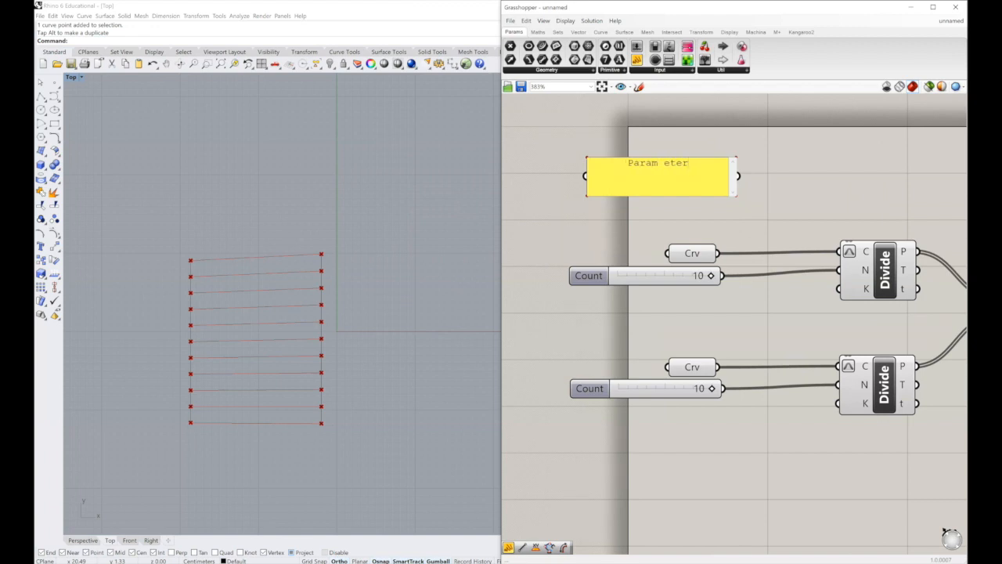
{"action": "key", "text": "BackSpace"}
{"action": "type", "text": "eters"}
{"action": "left_click_drag", "start_coordinate": [708, 174], "coordinate": [694, 216]}
{"action": "right_click_drag", "start_coordinate": [783, 205], "coordinate": [740, 201]}
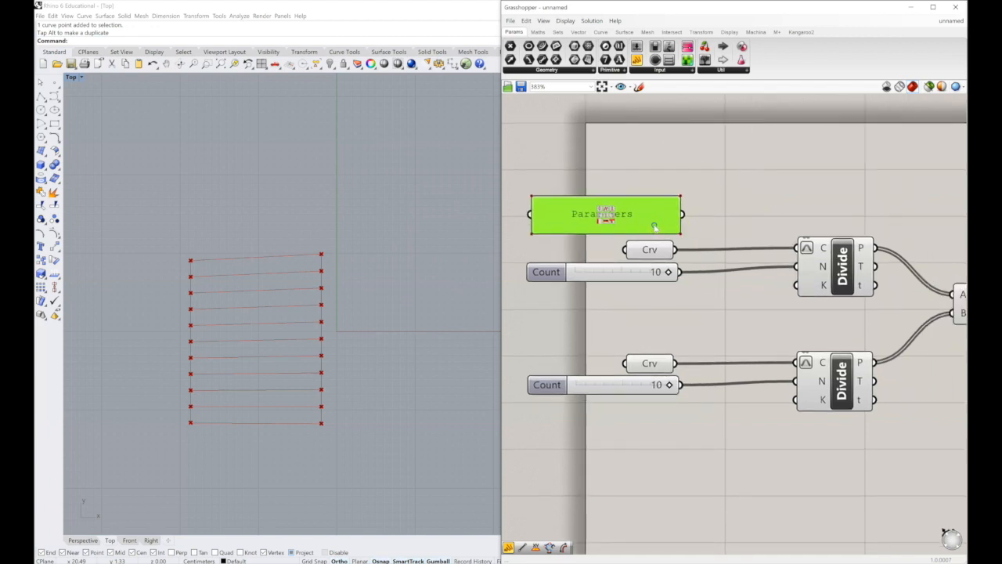
- Copy the Parameters panel to above the upper Divide component and label the copy "2- Divide curves in equal segments"
{"action": "left_click_drag", "start_coordinate": [655, 227], "coordinate": [878, 223], "text": "alt"}
{"action": "right_click_drag", "start_coordinate": [868, 212], "coordinate": [780, 217]}
{"action": "double_click", "coordinate": [782, 218]}
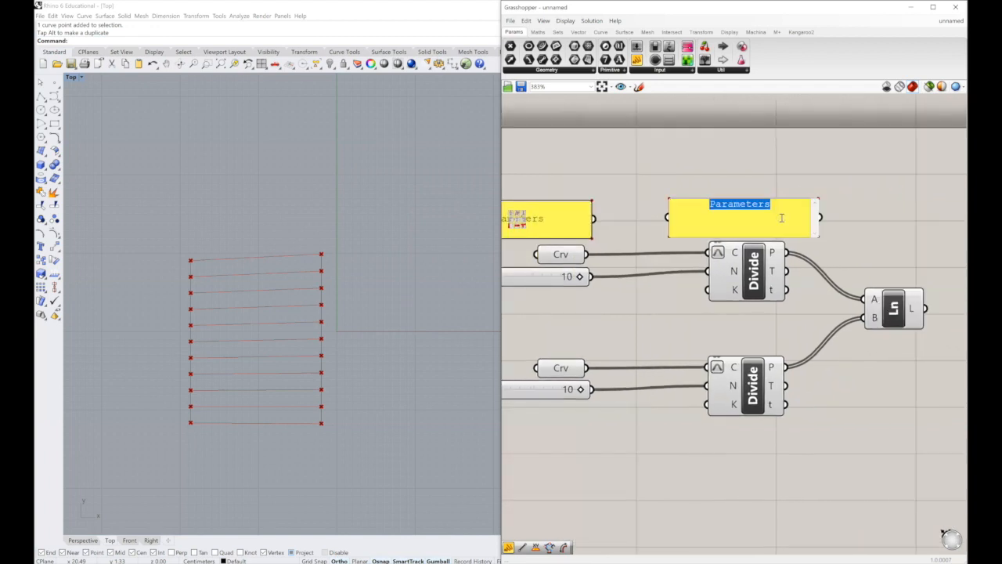
{"action": "type", "text": "2- Divide "}
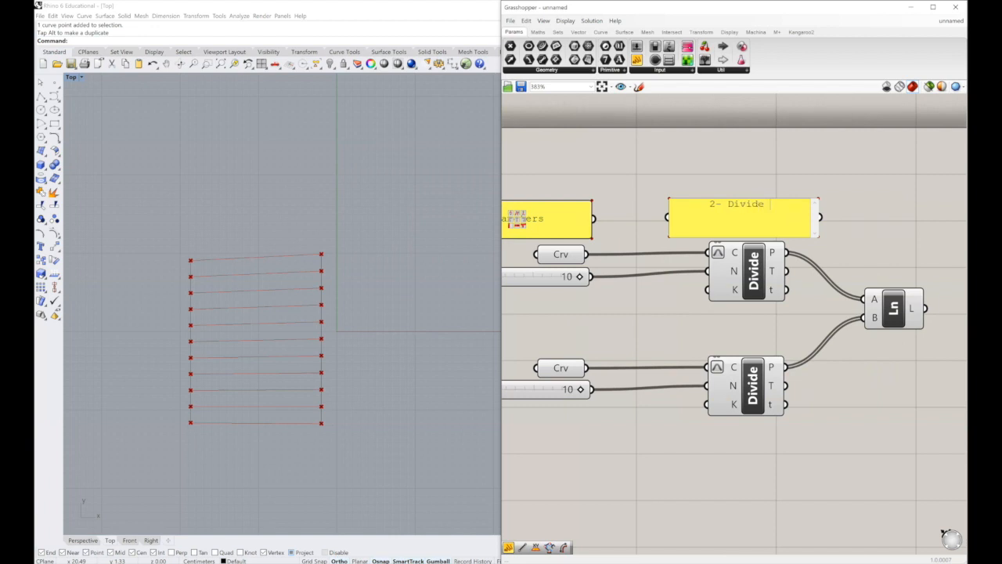
{"action": "type", "text": "curves in equal segemets"}
{"action": "right_click_drag", "start_coordinate": [894, 198], "coordinate": [874, 196]}
{"action": "left_click", "coordinate": [765, 220]}
{"action": "double_click", "coordinate": [765, 222]}
{"action": "left_click", "coordinate": [782, 204]}
{"action": "left_click", "coordinate": [747, 213]}
{"action": "type", "text": "n"}
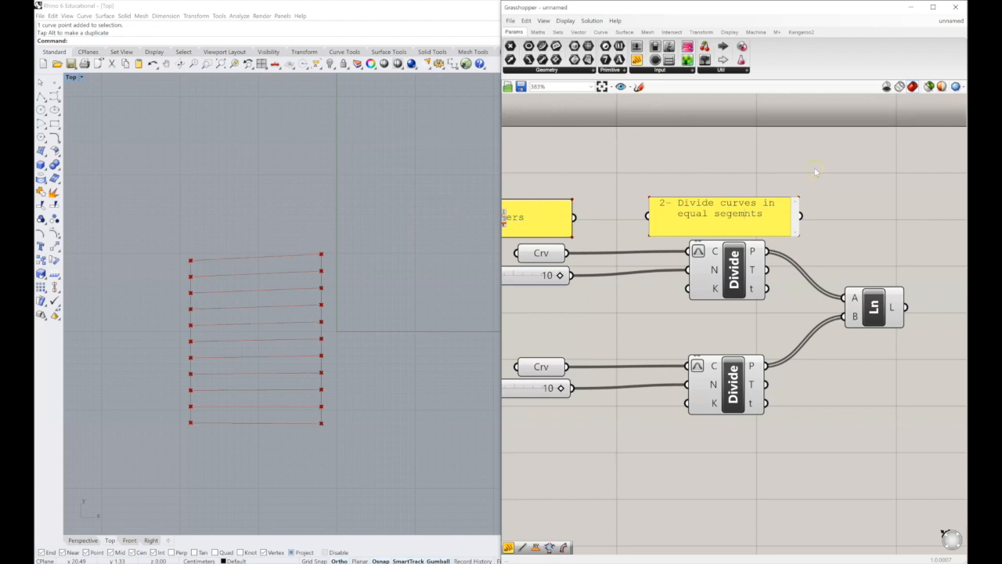
{"action": "key", "text": "BackSpace"}
{"action": "key", "text": "Right"}
{"action": "type", "text": "e"}
{"action": "left_click", "coordinate": [815, 171]}
- Copy the Divide label panel to above the Line component and label the copy "3- Create connecting lines"
{"action": "right_click_drag", "start_coordinate": [875, 217], "coordinate": [741, 215]}
{"action": "left_click", "coordinate": [646, 218]}
{"action": "left_click_drag", "start_coordinate": [646, 218], "coordinate": [811, 211], "text": "alt"}
{"action": "double_click", "coordinate": [811, 211]}
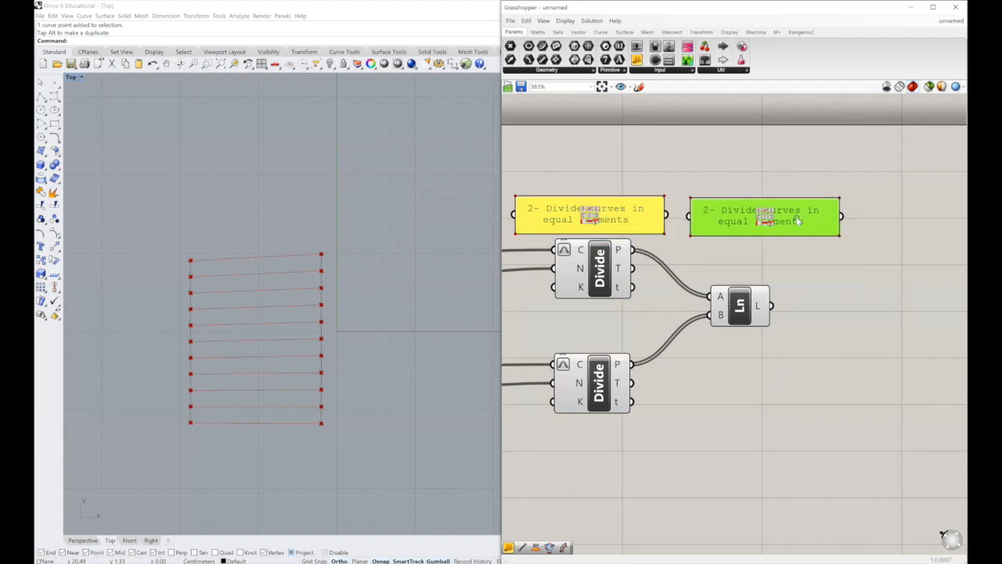
{"action": "type", "text": "3-"}
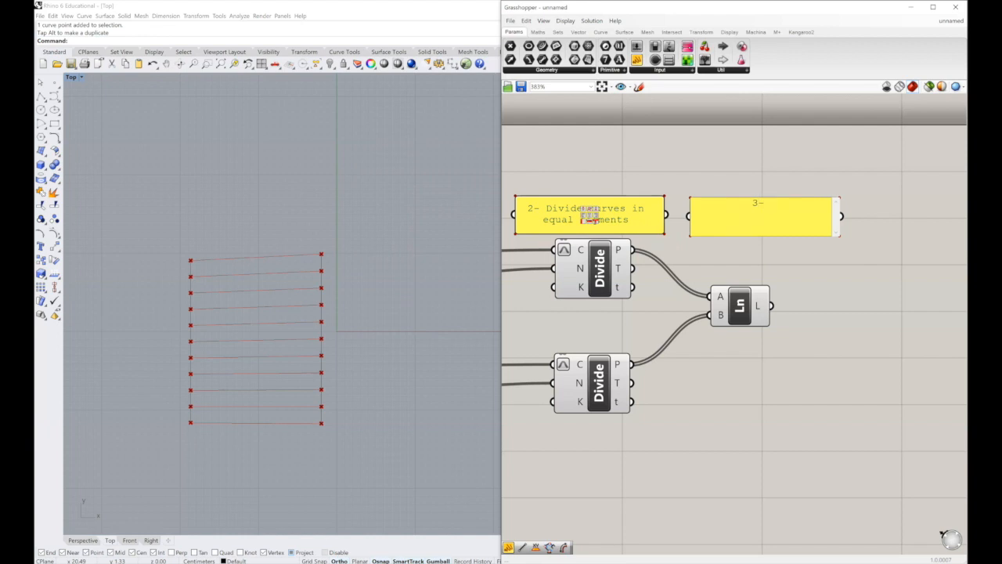
{"action": "type", "text": " Create a line connecting"}
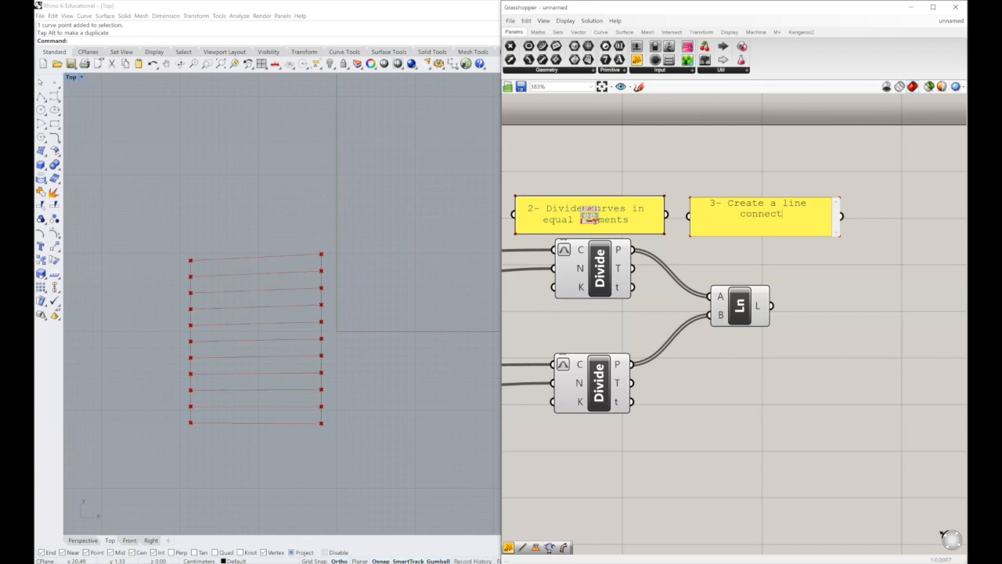
{"action": "key", "text": "BackSpace"}
{"action": "key", "text": "BackSpace"}
{"action": "key", "text": "BackSpace"}
{"action": "key", "text": "BackSpace"}
{"action": "key", "text": "BackSpace"}
{"action": "key", "text": "BackSpace"}
{"action": "key", "text": "BackSpace"}
{"action": "key", "text": "BackSpace"}
{"action": "key", "text": "BackSpace"}
{"action": "key", "text": "BackSpace"}
{"action": "key", "text": "BackSpace"}
{"action": "key", "text": "BackSpace"}
{"action": "key", "text": "BackSpace"}
{"action": "key", "text": "BackSpace"}
{"action": "key", "text": "BackSpace"}
{"action": "key", "text": "BackSpace"}
{"action": "key", "text": "BackSpace"}
{"action": "key", "text": "BackSpace"}
{"action": "type", "text": "connecting lines"}
{"action": "left_click", "coordinate": [843, 280]}
{"action": "right_click_drag", "start_coordinate": [825, 287], "coordinate": [890, 329]}
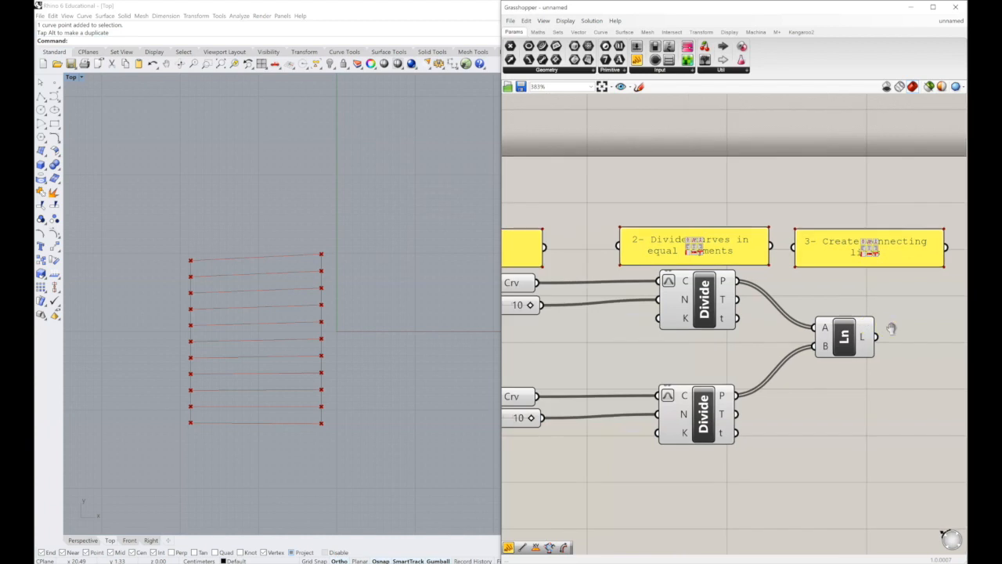
- Move the "2- Divide curves in equal segments" panel and both Divide components together closer to the parameter column
{"action": "scroll", "coordinate": [888, 368], "scroll_direction": "down", "scroll_amount": 2}
{"action": "left_click_drag", "start_coordinate": [629, 287], "coordinate": [627, 286]}
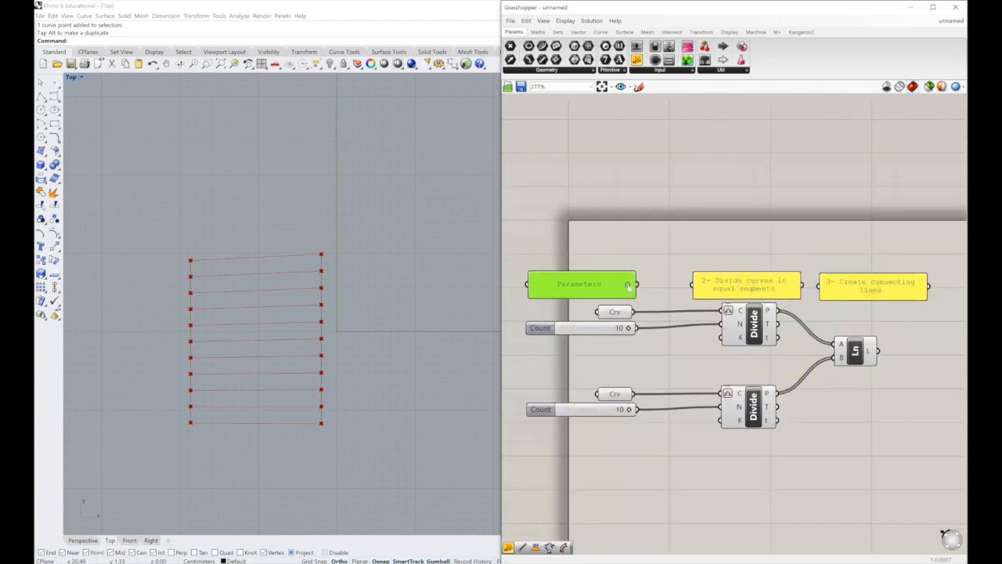
{"action": "left_click_drag", "start_coordinate": [734, 288], "coordinate": [732, 288]}
{"action": "left_click", "coordinate": [744, 249]}
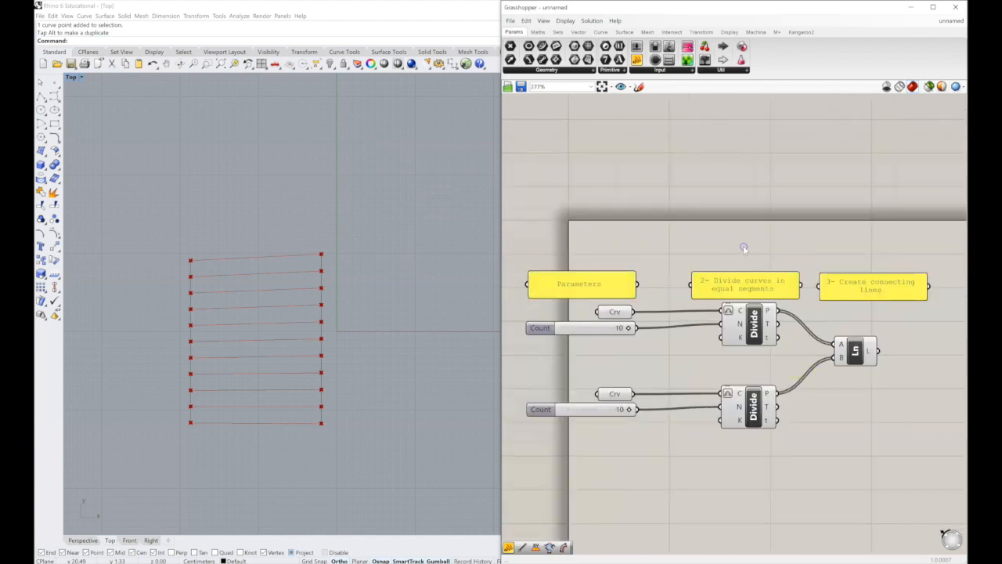
{"action": "left_click_drag", "start_coordinate": [669, 242], "coordinate": [808, 462]}
{"action": "left_click_drag", "start_coordinate": [777, 323], "coordinate": [754, 320]}
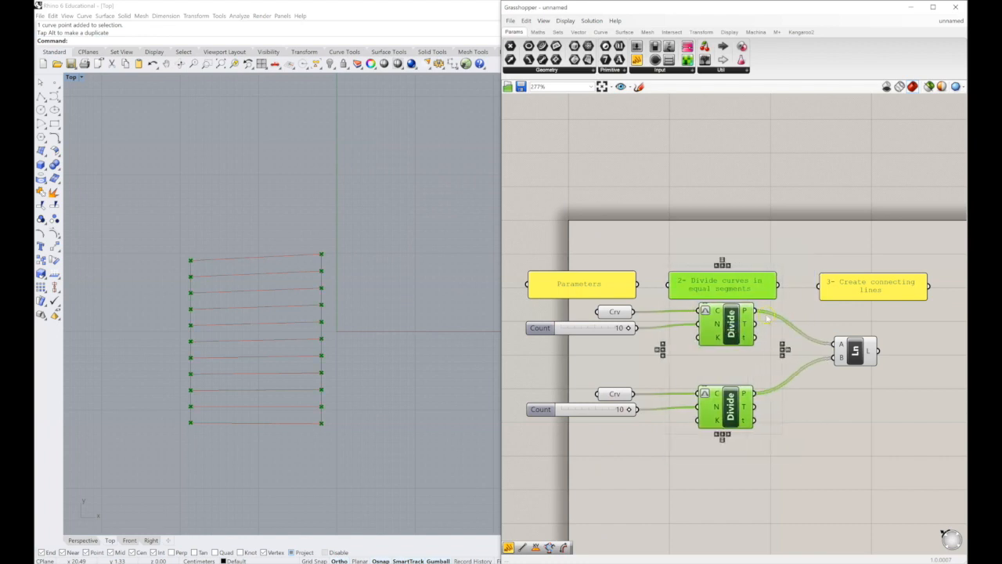
- Move the "3- Create connecting lines" panel and the Line component together closer to the Divide components
{"action": "left_click", "coordinate": [803, 244]}
{"action": "left_click_drag", "start_coordinate": [800, 246], "coordinate": [962, 415]}
{"action": "left_click_drag", "start_coordinate": [864, 359], "coordinate": [850, 356]}
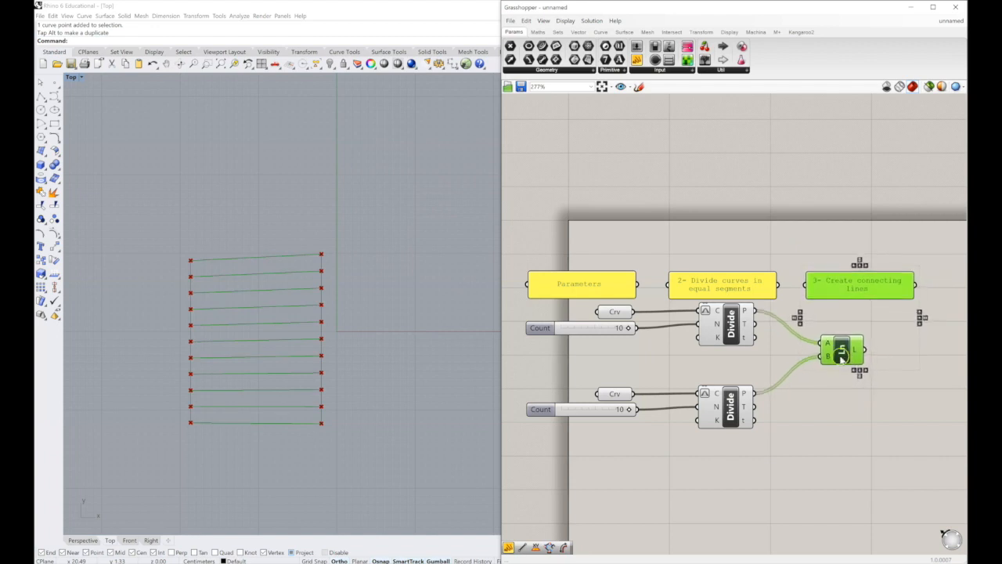
{"action": "left_click", "coordinate": [850, 431]}
{"action": "right_click_drag", "start_coordinate": [740, 345], "coordinate": [755, 343]}
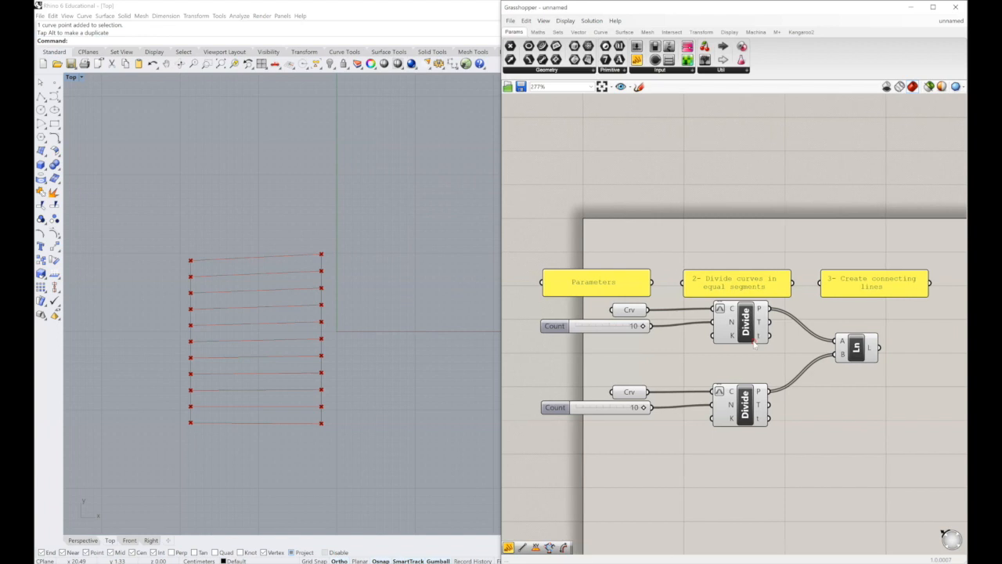
- Widen the Grasshopper window and nudge the Line component slightly downward to highlight its lines in the viewport
{"action": "left_click_drag", "start_coordinate": [501, 352], "coordinate": [424, 354]}
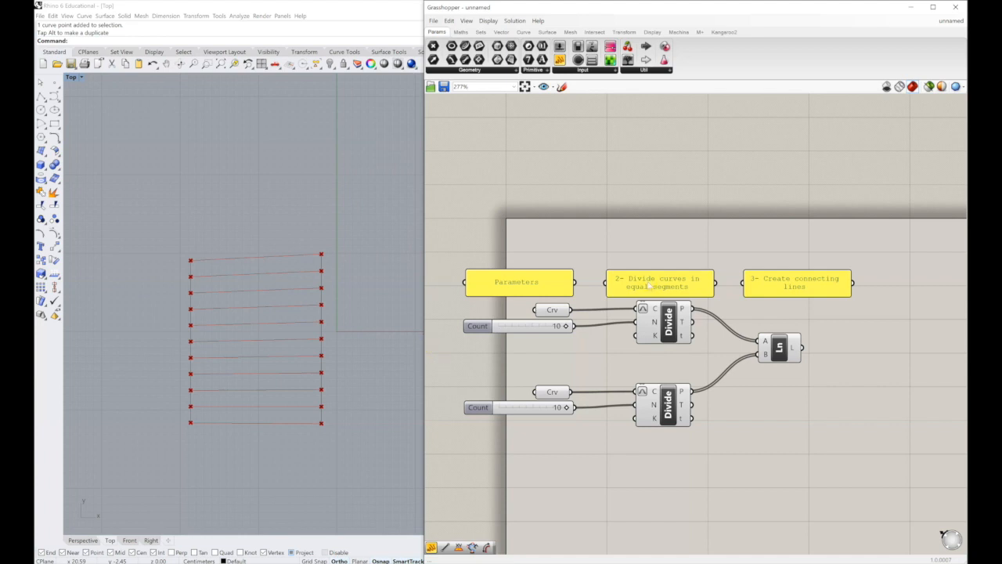
{"action": "left_click", "coordinate": [777, 349]}
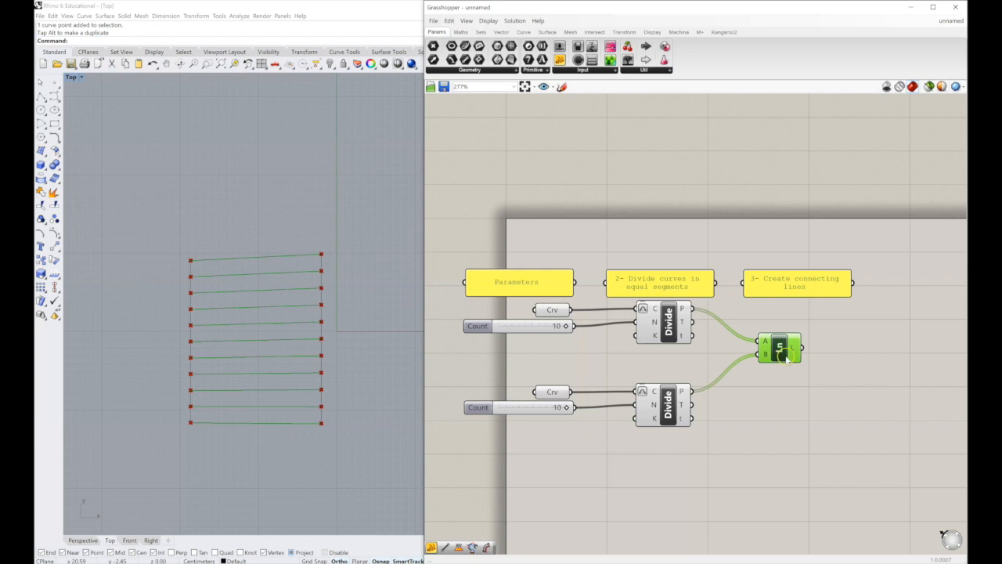
{"action": "left_click_drag", "start_coordinate": [781, 356], "coordinate": [782, 360]}
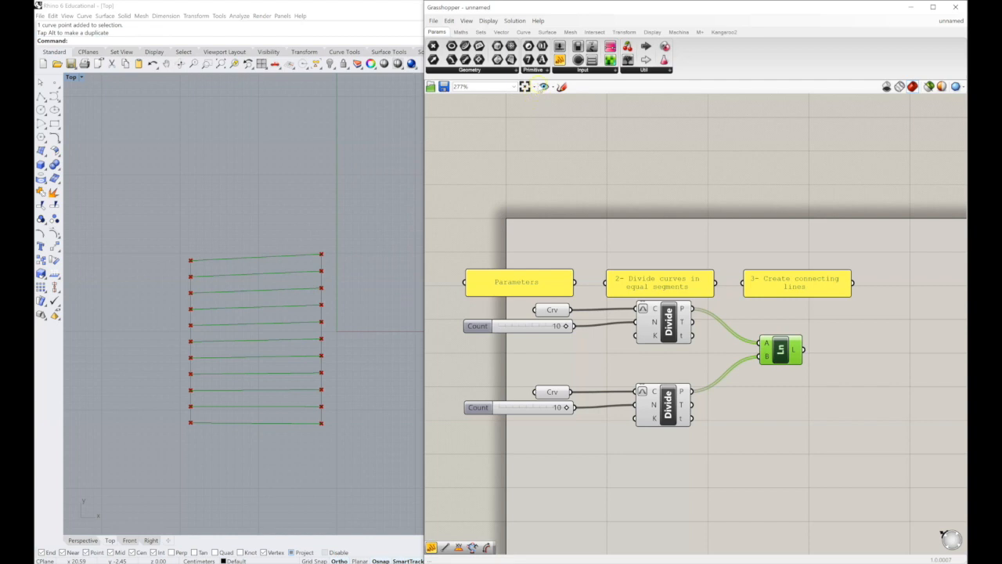
- Add a Circle CNR component above the definition and feed the upper Divide component's points into its center input
{"action": "left_click", "coordinate": [524, 31]}
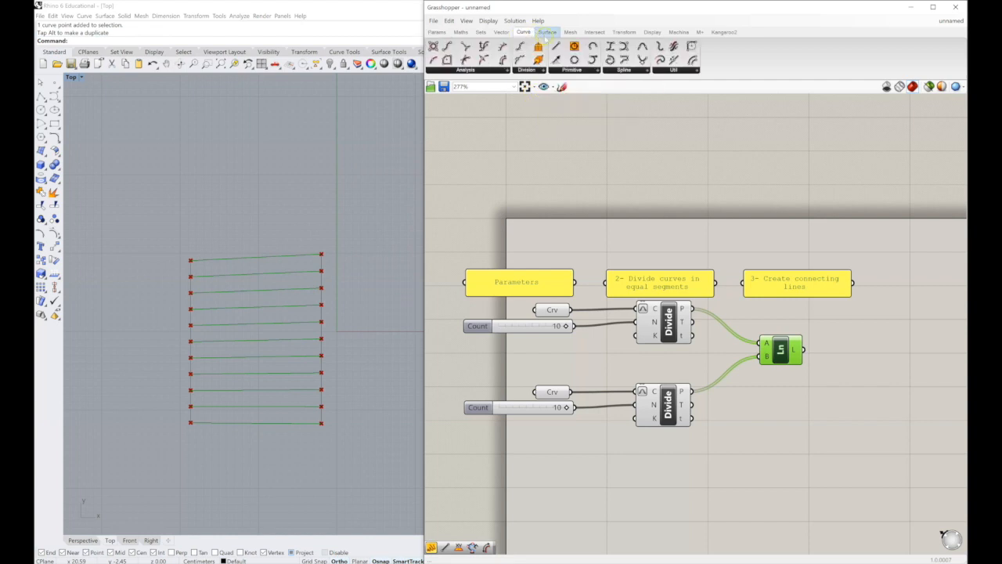
{"action": "left_click", "coordinate": [583, 72]}
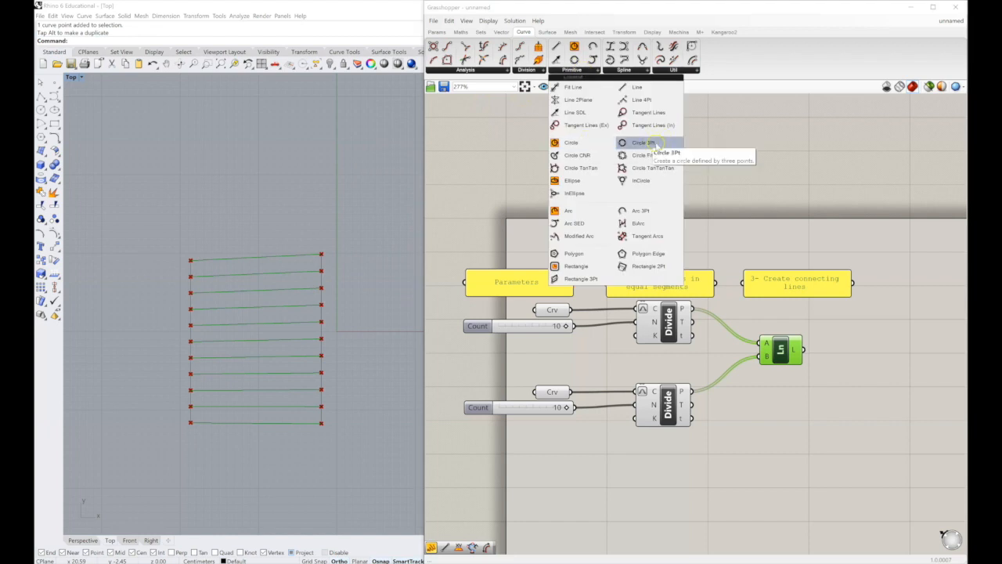
{"action": "left_click_drag", "start_coordinate": [576, 155], "coordinate": [706, 183]}
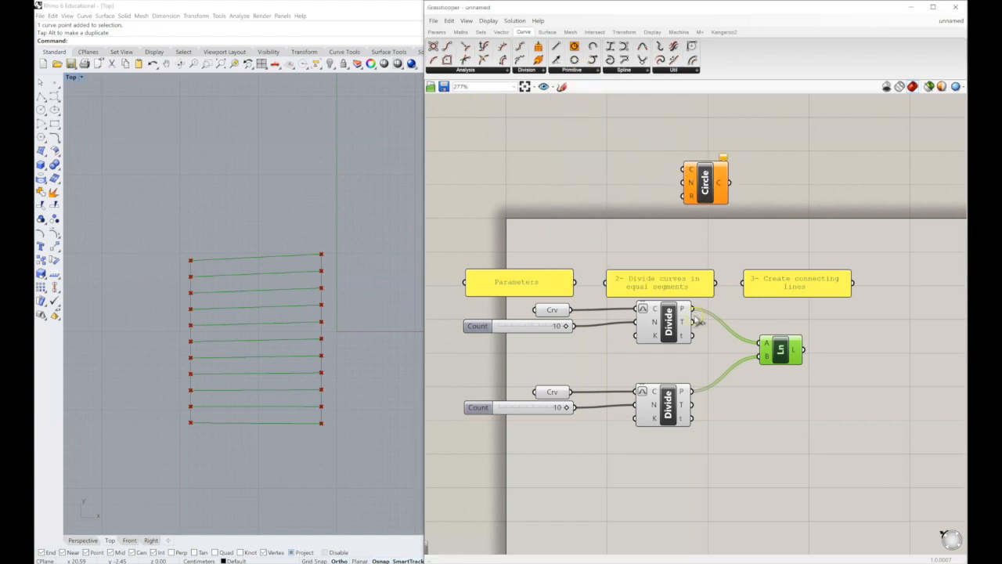
{"action": "left_click_drag", "start_coordinate": [693, 310], "coordinate": [683, 169]}
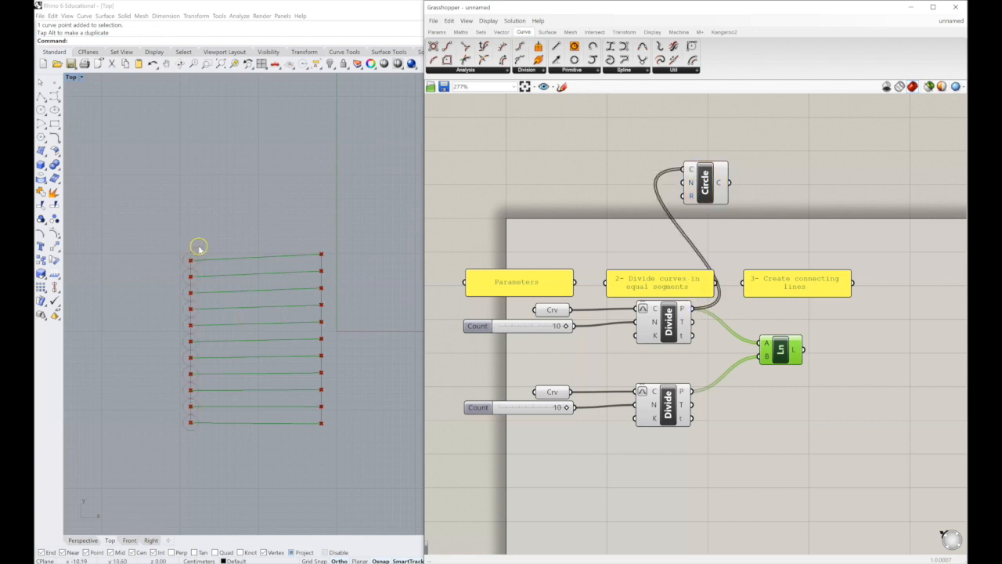
{"action": "left_click", "coordinate": [508, 195]}
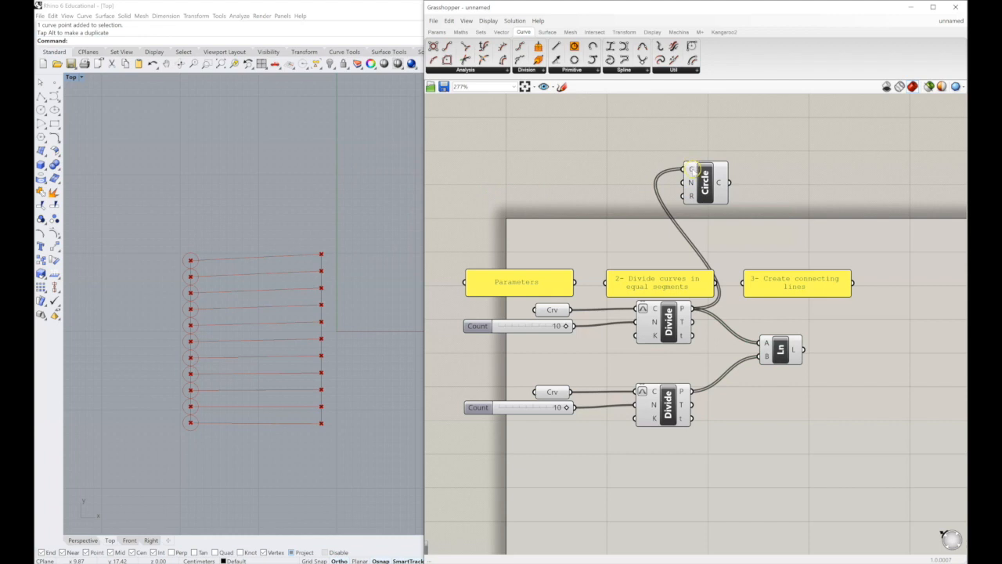
- Add a 5.0 number slider beside the Circle component, try it on the Normal input, and disconnect it
{"action": "scroll", "coordinate": [691, 169], "scroll_direction": "down", "scroll_amount": 3}
{"action": "scroll", "coordinate": [696, 171], "scroll_direction": "up", "scroll_amount": 11}
{"action": "scroll", "coordinate": [696, 172], "scroll_direction": "down", "scroll_amount": 8}
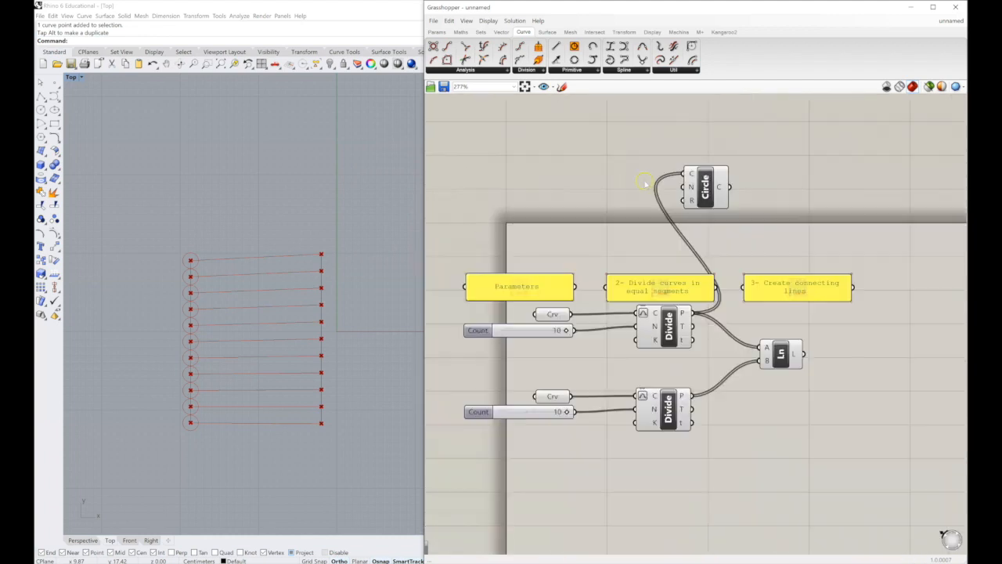
{"action": "scroll", "coordinate": [644, 209], "scroll_direction": "up", "scroll_amount": 4}
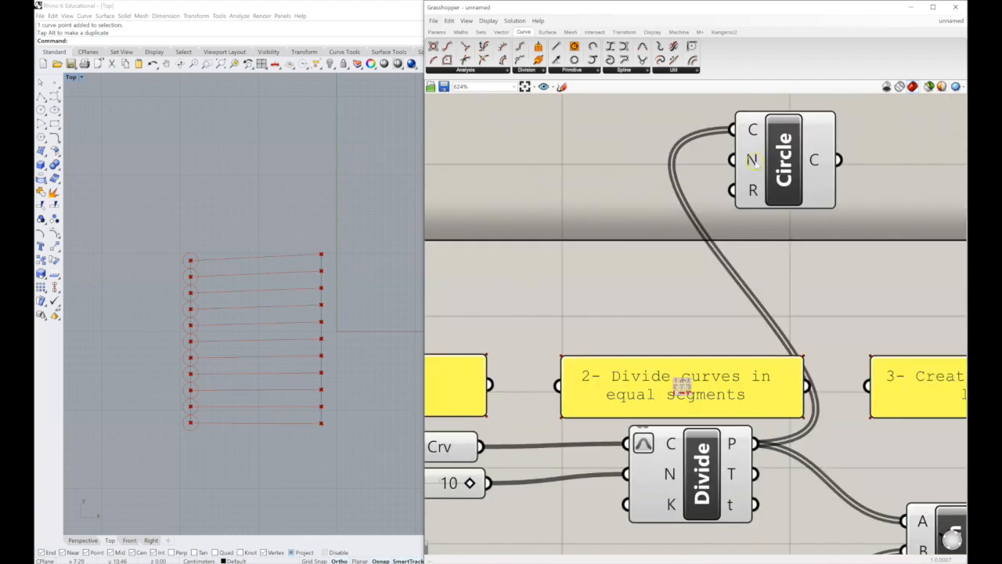
{"action": "double_click", "coordinate": [536, 185]}
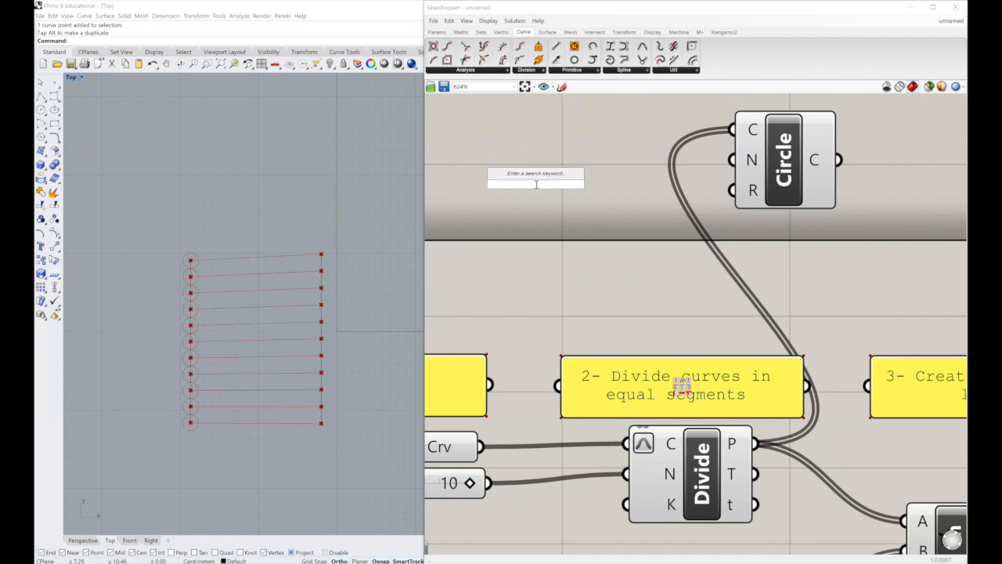
{"action": "type", "text": "5.0"}
{"action": "key", "text": "Return"}
{"action": "left_click_drag", "start_coordinate": [660, 184], "coordinate": [732, 159]}
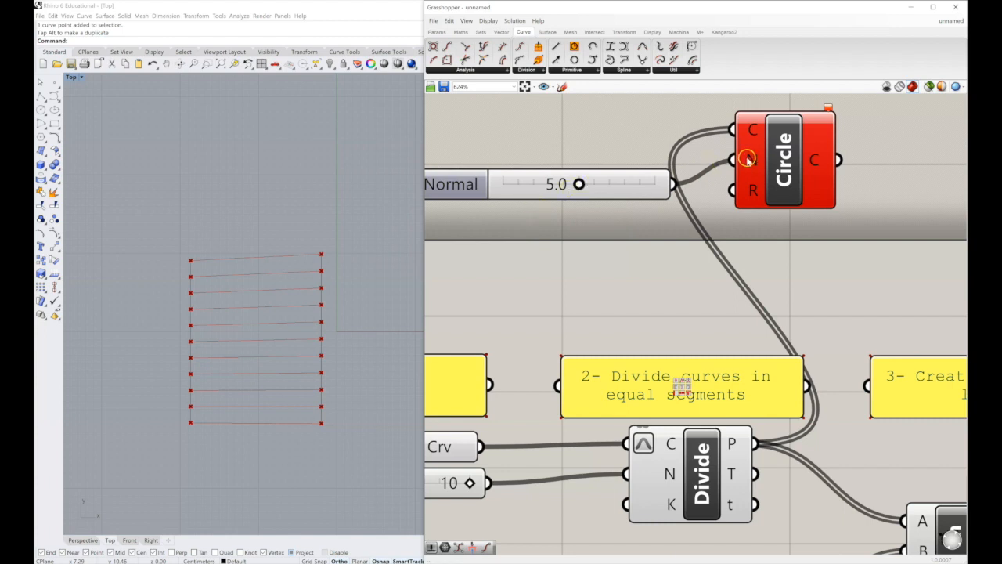
{"action": "left_click_drag", "start_coordinate": [674, 184], "coordinate": [732, 160], "text": "ctrl"}
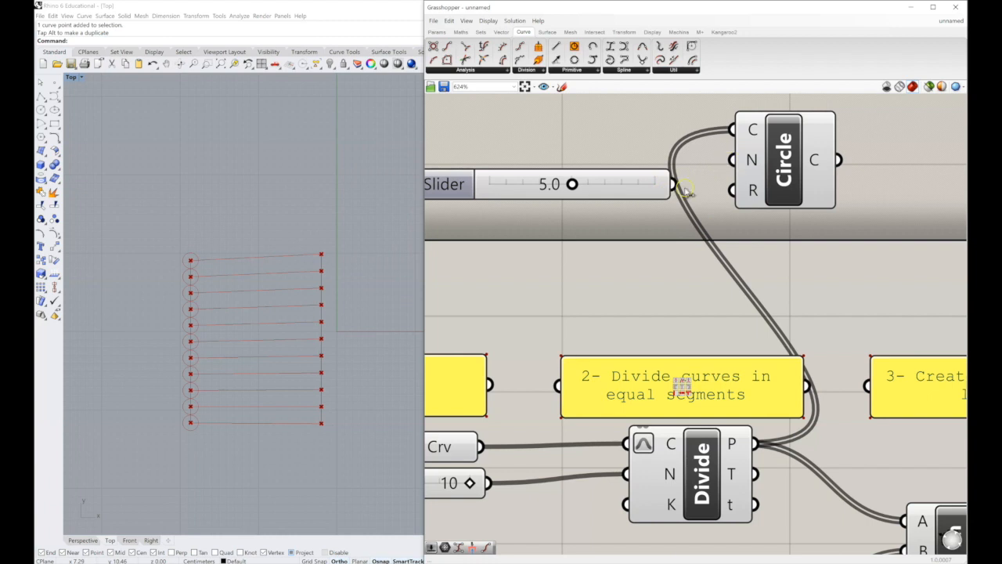
- Connect the slider to the Circle component's Radius input and set the radius to 0.7
{"action": "left_click_drag", "start_coordinate": [675, 184], "coordinate": [732, 190]}
{"action": "right_click_drag", "start_coordinate": [609, 262], "coordinate": [660, 260]}
{"action": "left_click_drag", "start_coordinate": [631, 183], "coordinate": [561, 184]}
{"action": "right_click_drag", "start_coordinate": [686, 269], "coordinate": [658, 236]}
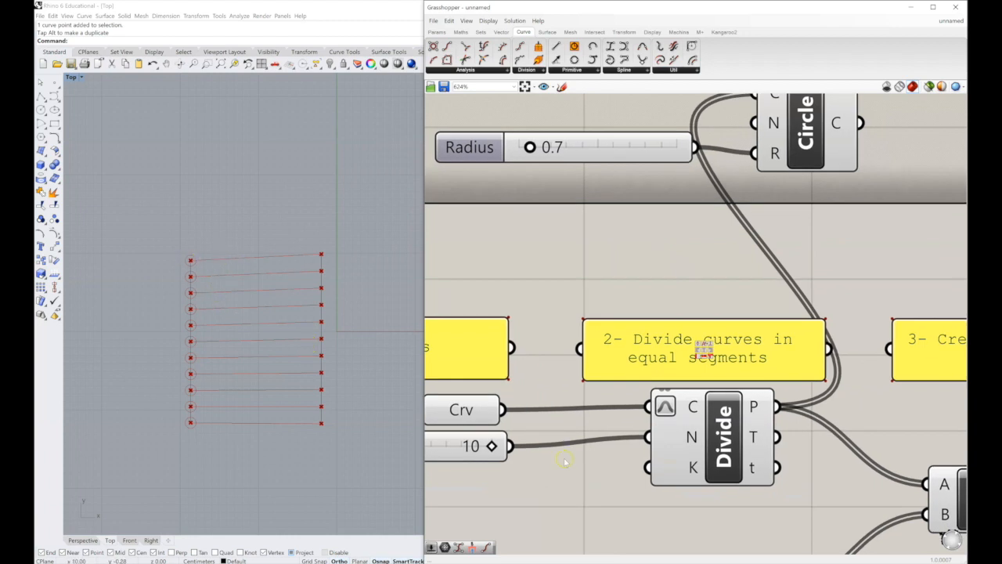
- Inspect the upper Divide component's point list and move the Circle component away from its Radius slider
{"action": "scroll", "coordinate": [692, 435], "scroll_direction": "down", "scroll_amount": 2}
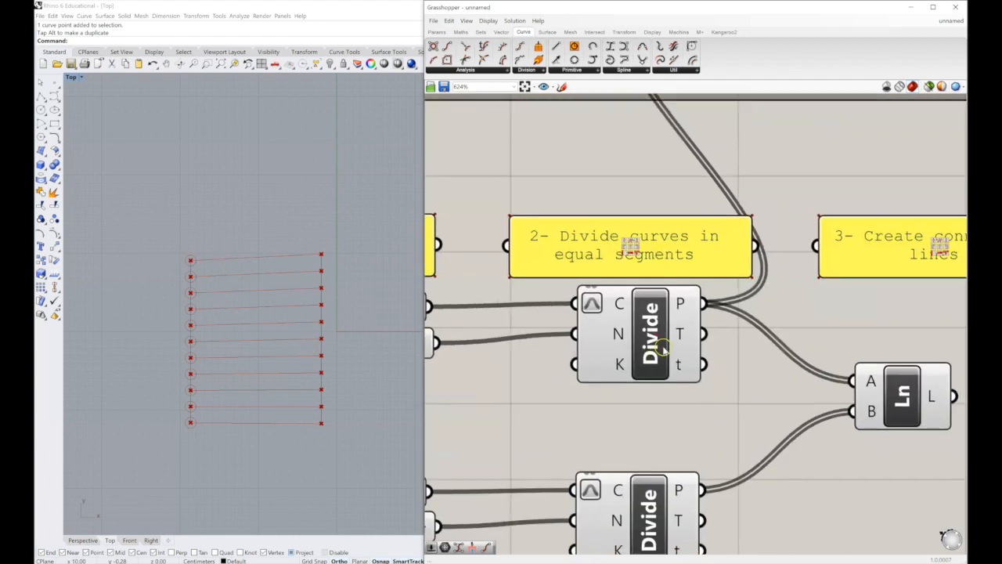
{"action": "scroll", "coordinate": [666, 383], "scroll_direction": "down", "scroll_amount": 1}
{"action": "mouse_move", "coordinate": [676, 319]}
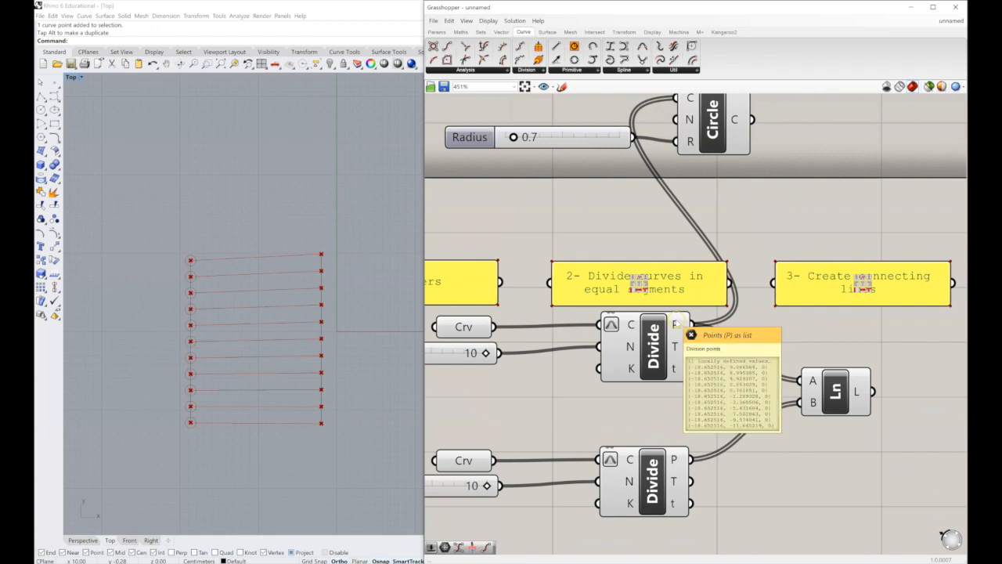
{"action": "right_click_drag", "start_coordinate": [677, 323], "coordinate": [719, 388]}
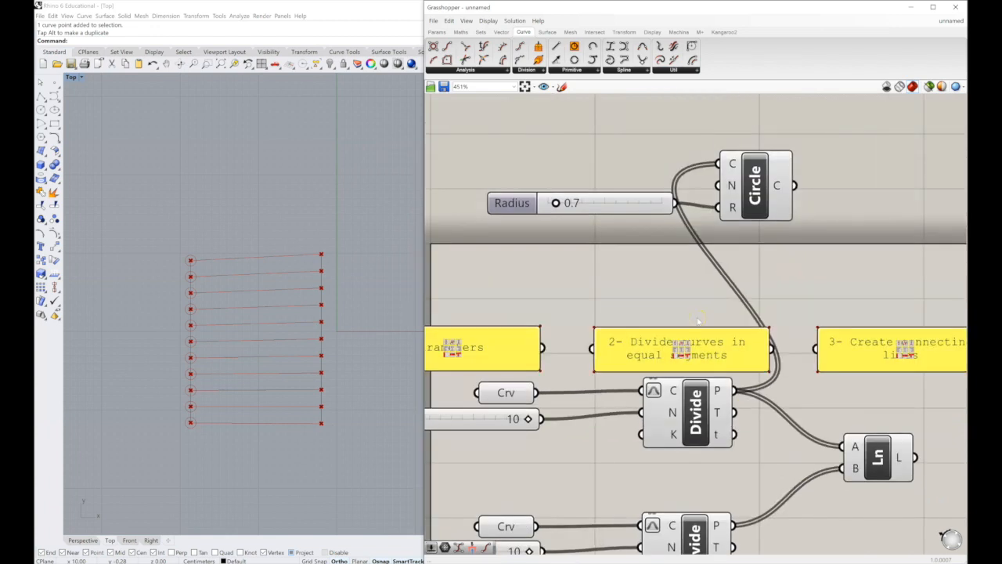
{"action": "right_click_drag", "start_coordinate": [851, 325], "coordinate": [748, 316]}
{"action": "left_click_drag", "start_coordinate": [663, 203], "coordinate": [789, 208]}
- Delete the Circle component together with its Radius slider
{"action": "scroll", "coordinate": [744, 286], "scroll_direction": "down", "scroll_amount": 7}
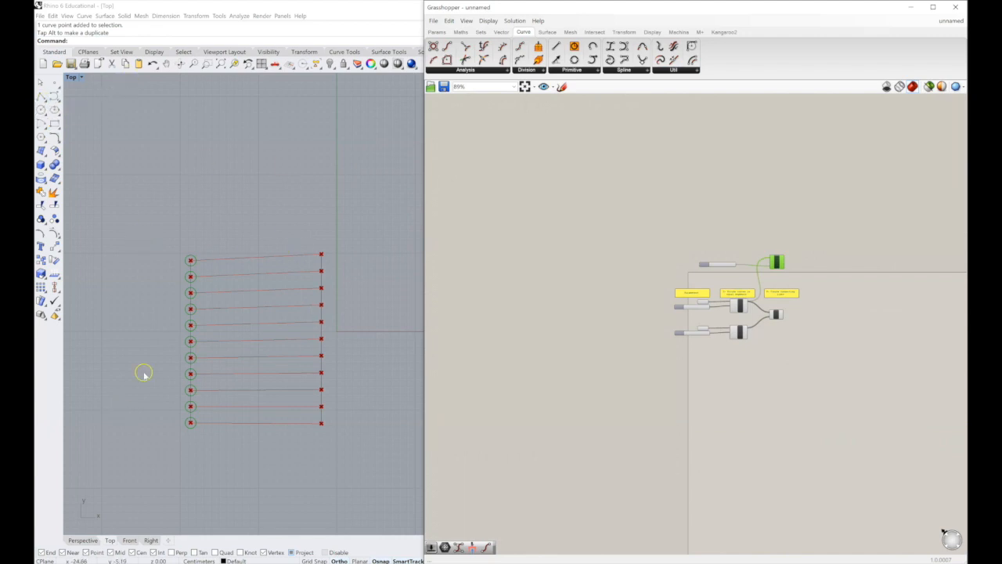
{"action": "scroll", "coordinate": [541, 331], "scroll_direction": "up", "scroll_amount": 5}
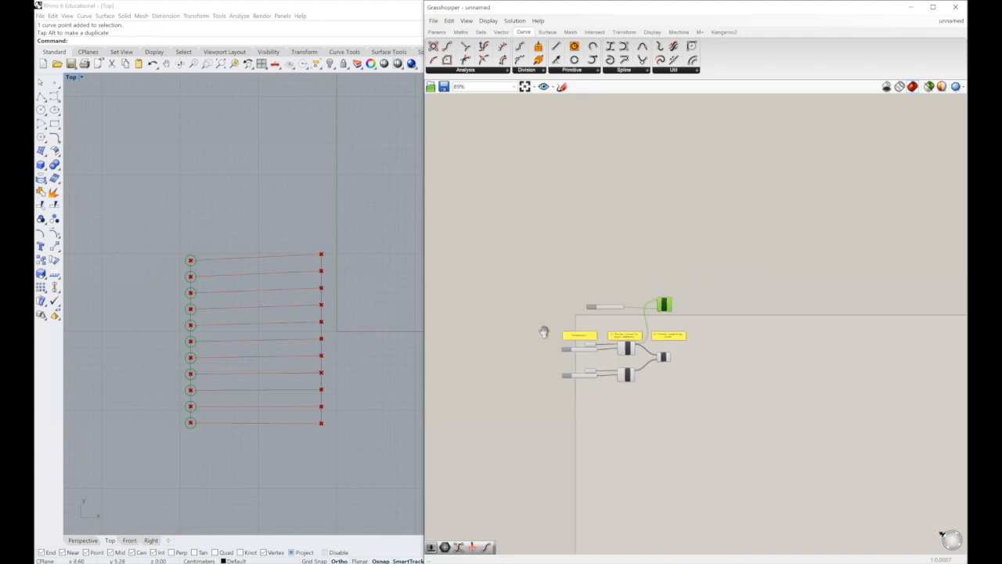
{"action": "scroll", "coordinate": [699, 431], "scroll_direction": "up", "scroll_amount": 2}
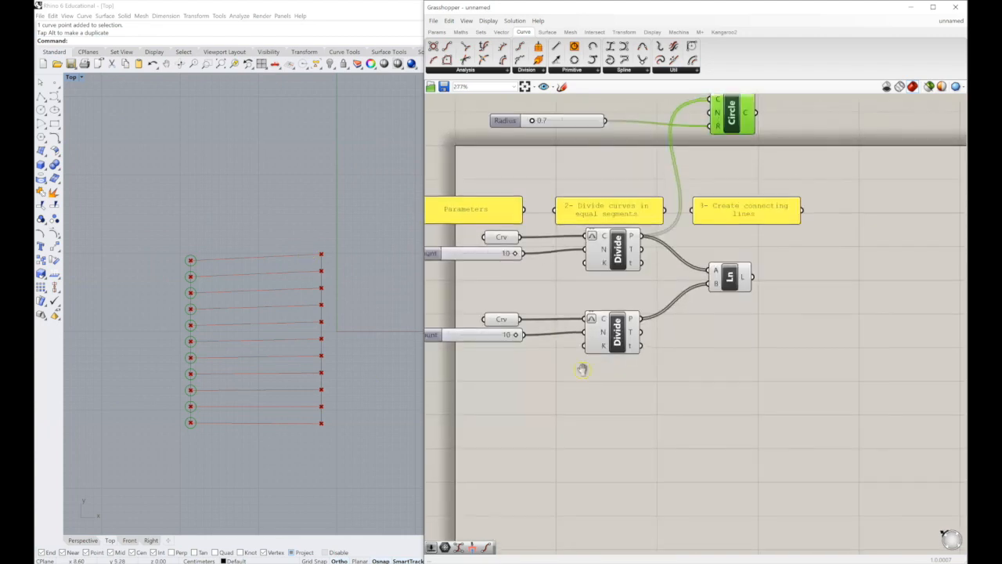
{"action": "left_click_drag", "start_coordinate": [832, 198], "coordinate": [468, 131]}
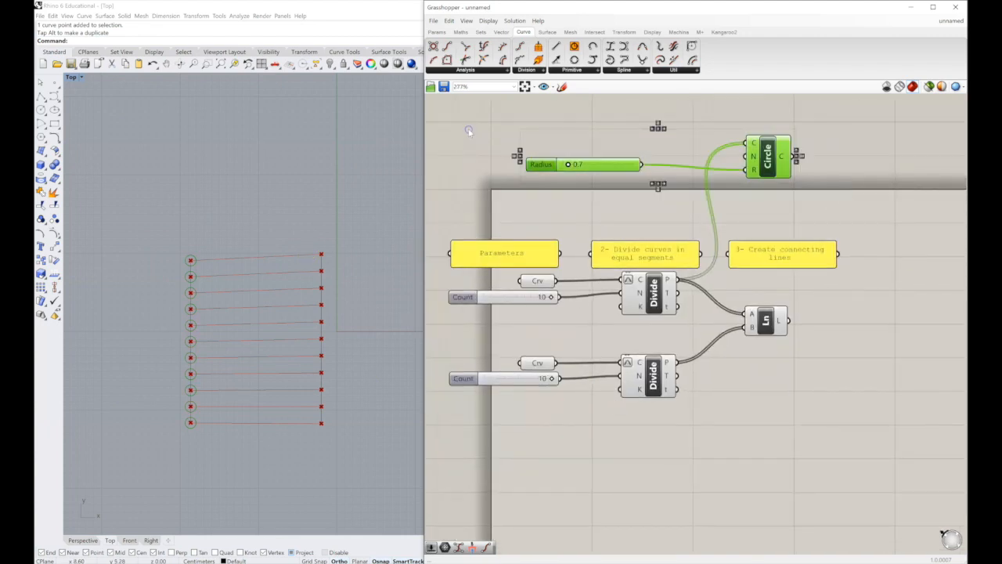
{"action": "key", "text": "Delete"}
- Move the three label panels up together to leave a gap above the components
{"action": "right_click_drag", "start_coordinate": [655, 282], "coordinate": [672, 276]}
{"action": "left_click", "coordinate": [523, 242]}
{"action": "left_click", "coordinate": [671, 247], "text": "shift"}
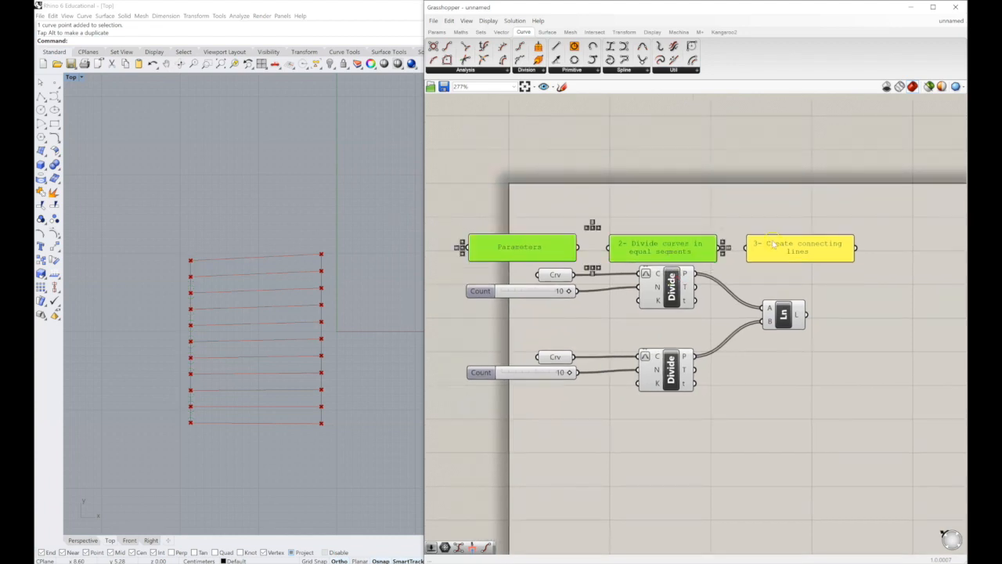
{"action": "left_click", "coordinate": [804, 248], "text": "shift"}
{"action": "left_click_drag", "start_coordinate": [804, 248], "coordinate": [804, 203]}
{"action": "left_click", "coordinate": [791, 344]}
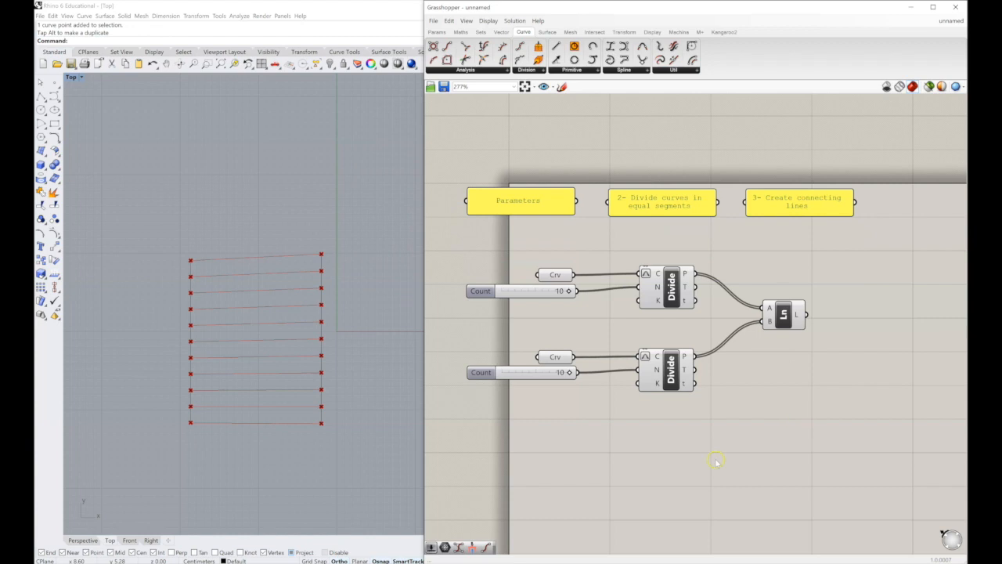
- Group the two Curve parameters and the two Count sliders
{"action": "left_click_drag", "start_coordinate": [594, 422], "coordinate": [480, 276]}
{"action": "left_click_drag", "start_coordinate": [440, 246], "coordinate": [440, 247]}
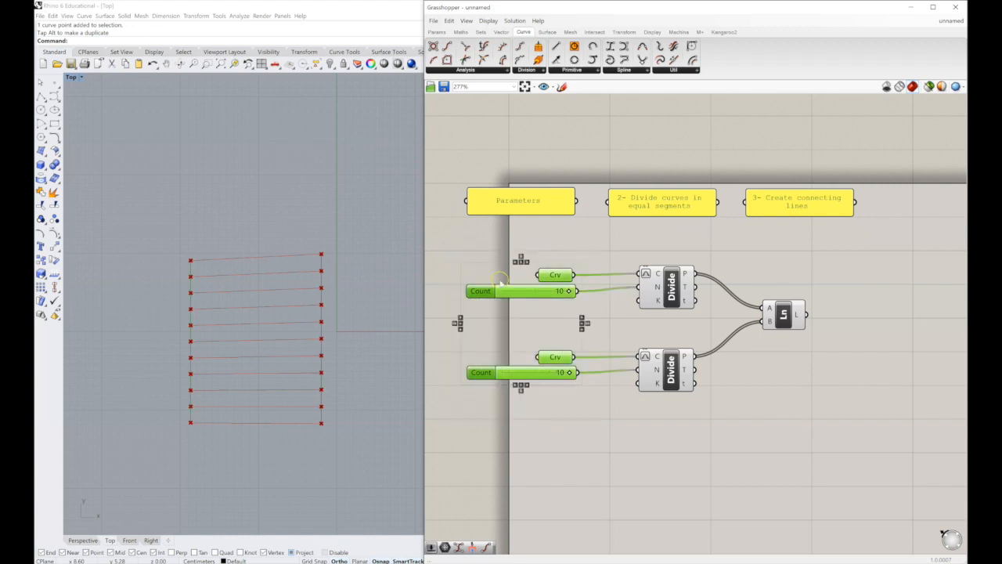
{"action": "right_click", "coordinate": [513, 290]}
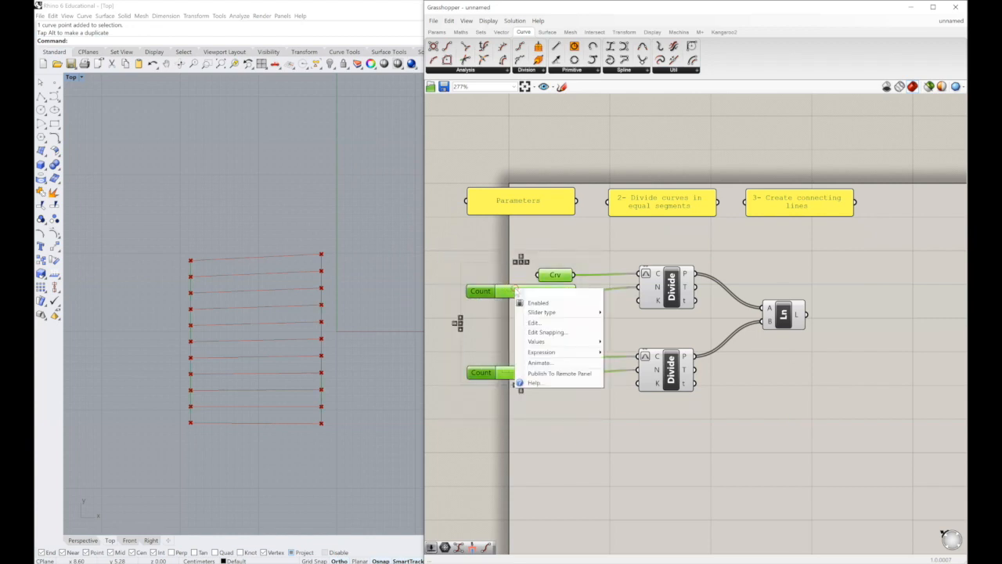
{"action": "right_click", "coordinate": [509, 235]}
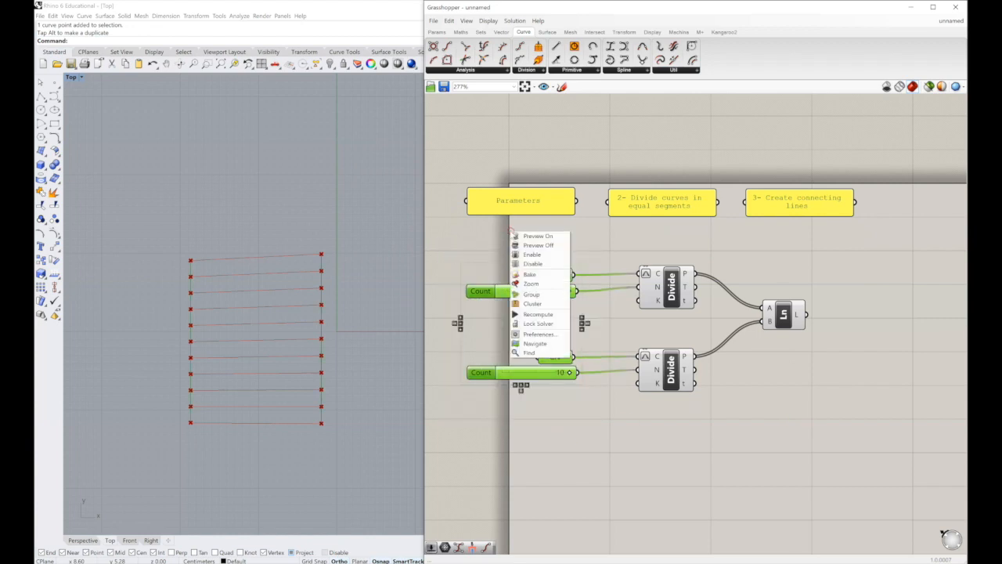
{"action": "left_click", "coordinate": [541, 294]}
{"action": "left_click", "coordinate": [611, 446]}
{"action": "left_click", "coordinate": [541, 315]}
- Name the parameter group "1- Set parameters"
{"action": "right_click", "coordinate": [513, 262]}
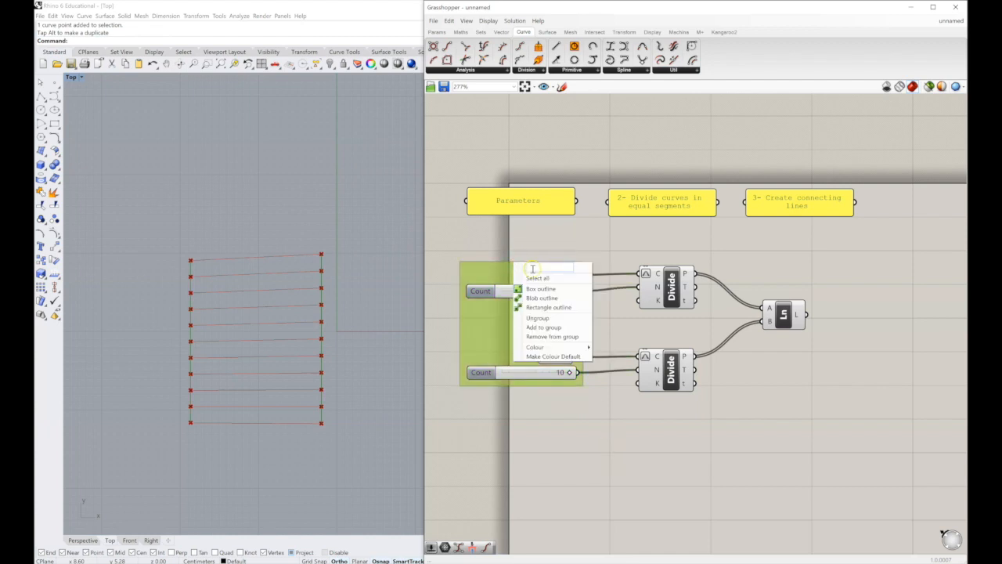
{"action": "left_click", "coordinate": [494, 268]}
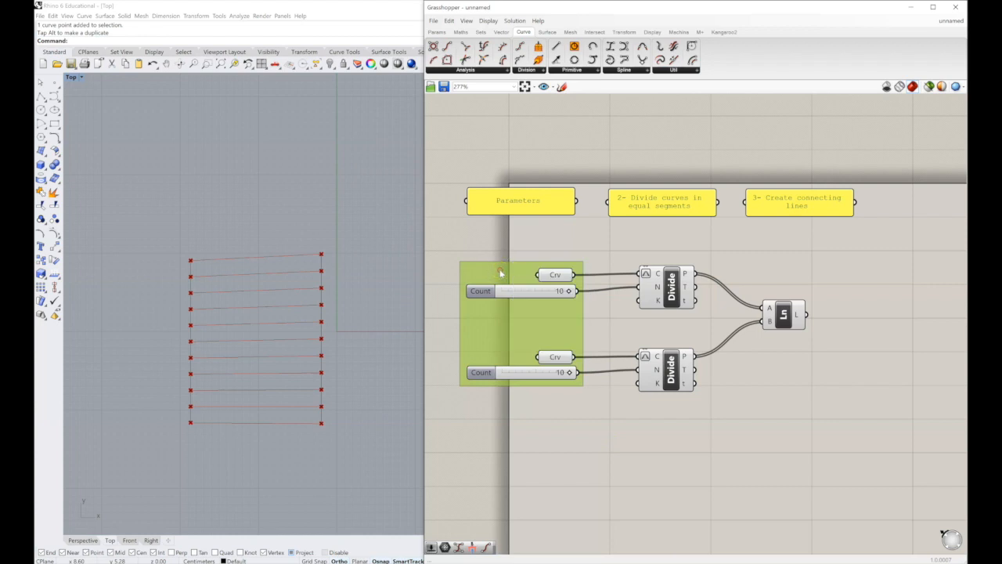
{"action": "right_click", "coordinate": [502, 268]}
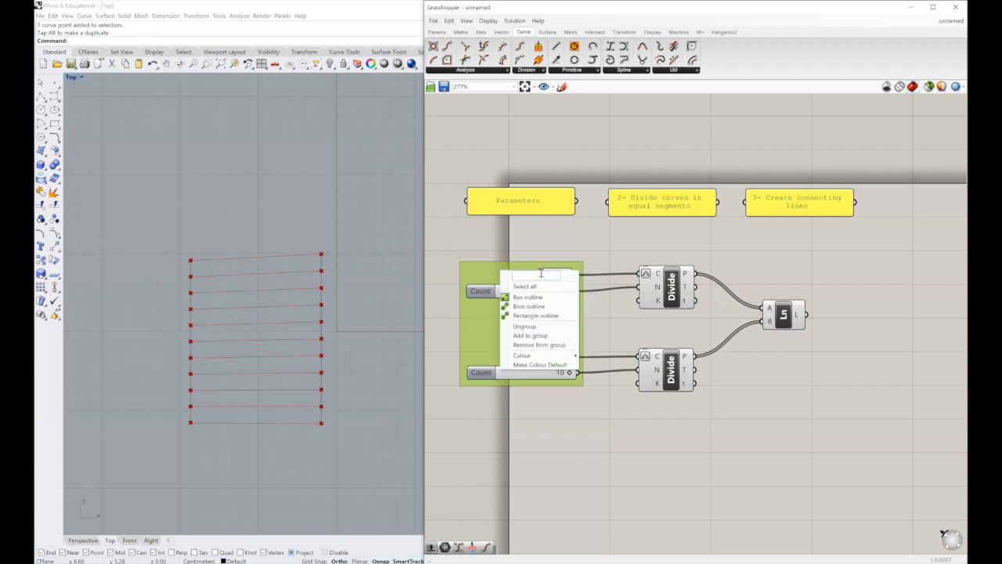
{"action": "type", "text": "1- Set parameters"}
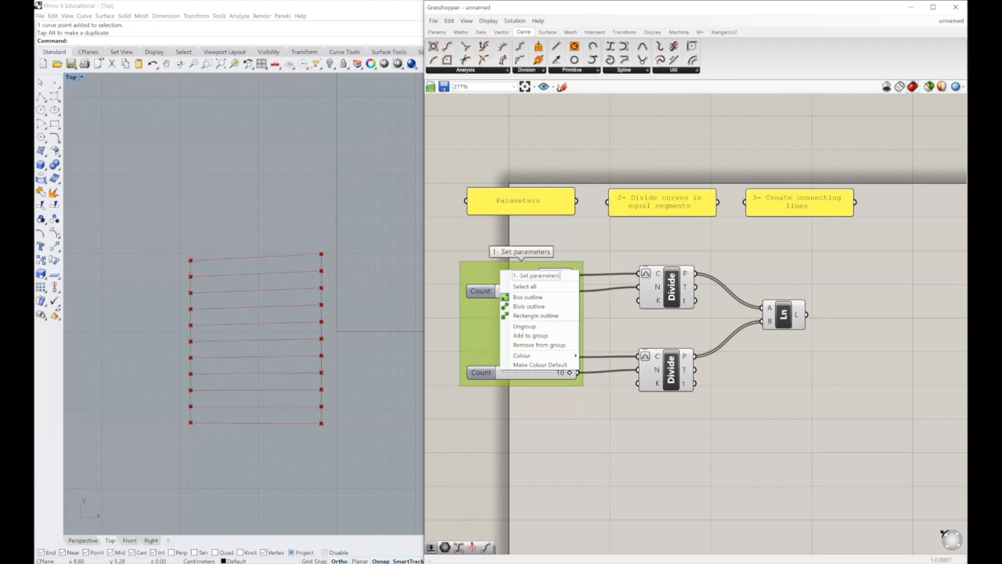
- Delete the three label panels above the components
{"action": "left_click", "coordinate": [588, 454]}
{"action": "left_click_drag", "start_coordinate": [572, 154], "coordinate": [503, 219]}
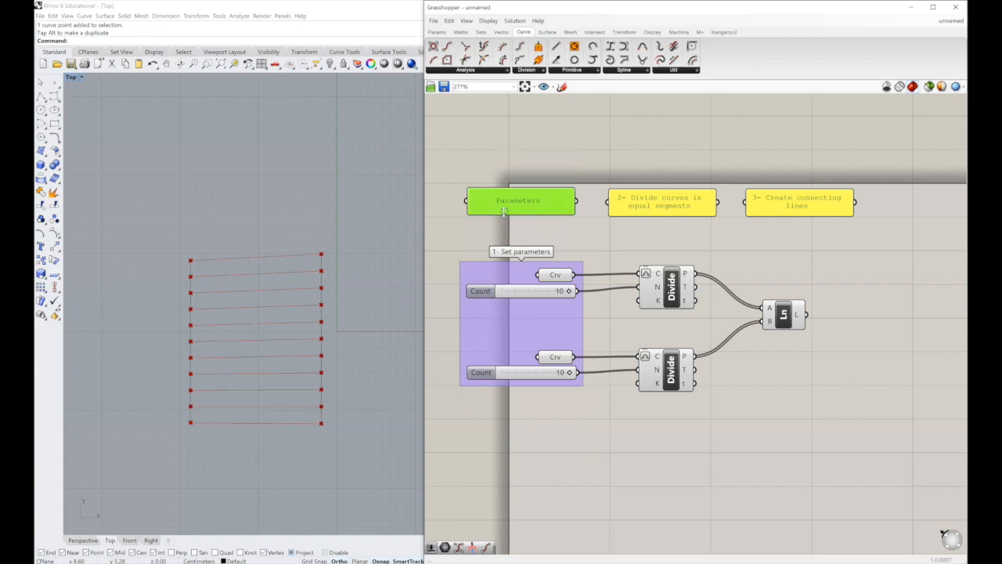
{"action": "left_click_drag", "start_coordinate": [833, 153], "coordinate": [468, 224]}
{"action": "key", "text": "Delete"}
- Group the two Divide components and name the group "2- dividing lines"
{"action": "right_click_drag", "start_coordinate": [532, 278], "coordinate": [541, 261]}
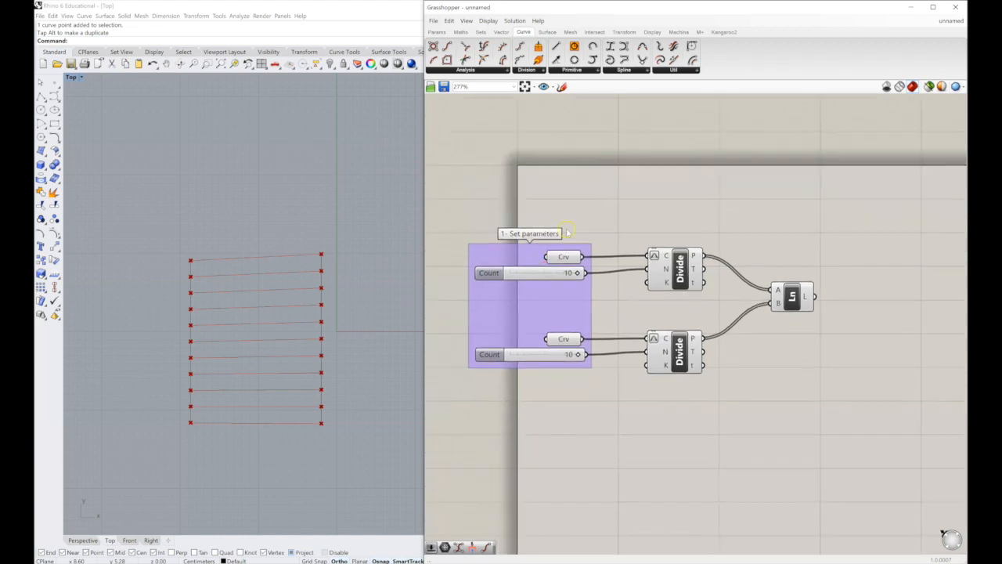
{"action": "left_click_drag", "start_coordinate": [727, 421], "coordinate": [635, 219]}
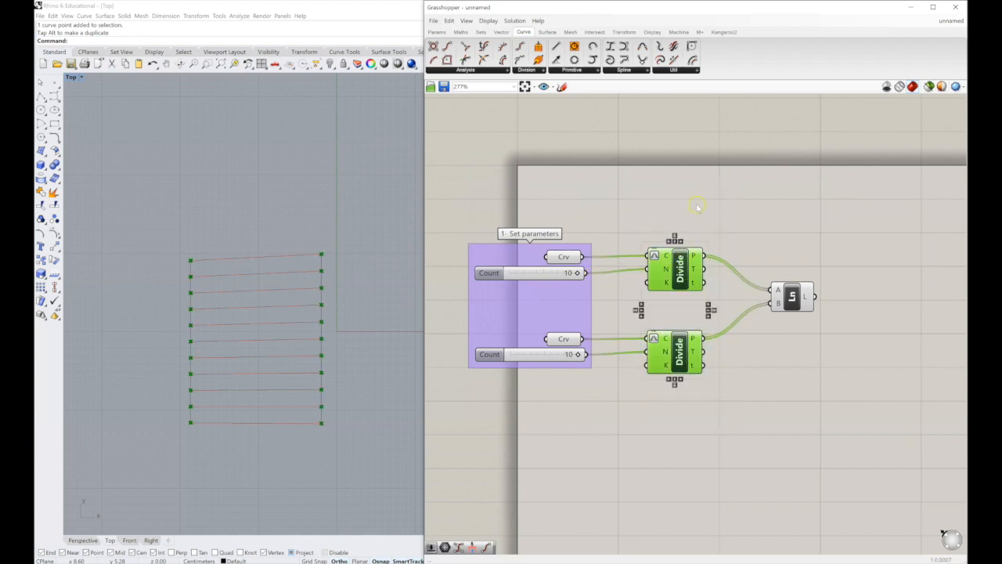
{"action": "right_click", "coordinate": [682, 182]}
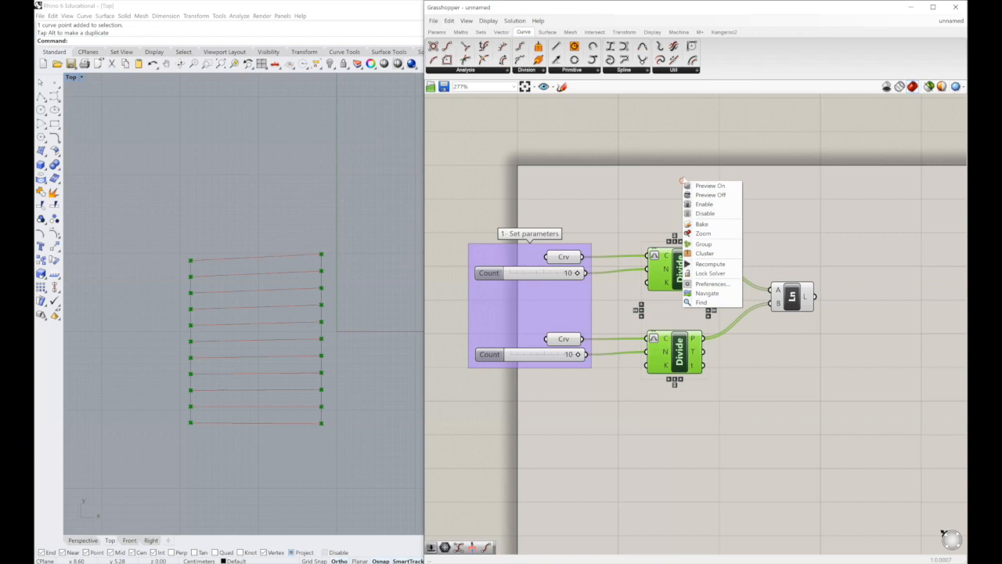
{"action": "left_click", "coordinate": [707, 244]}
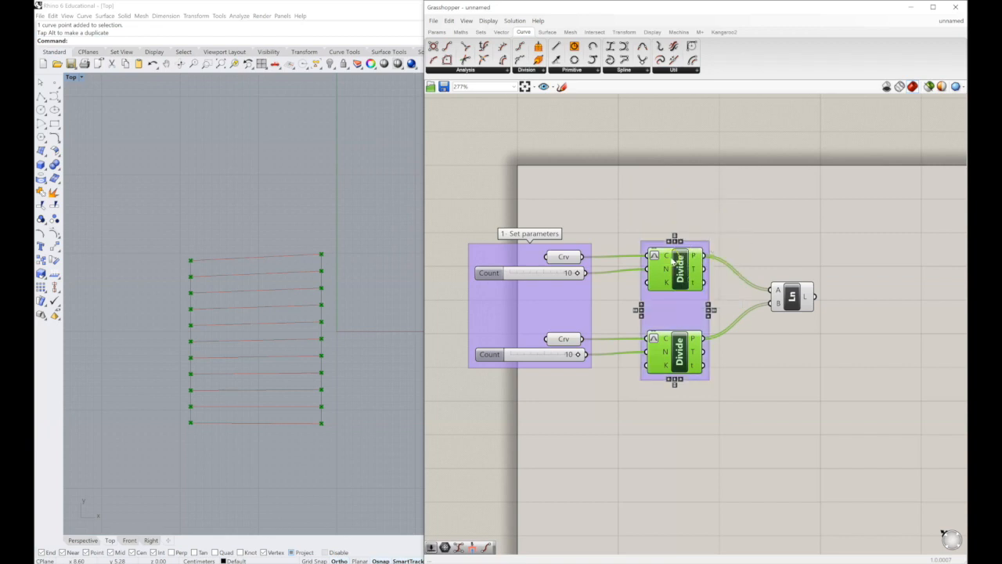
{"action": "right_click", "coordinate": [671, 298]}
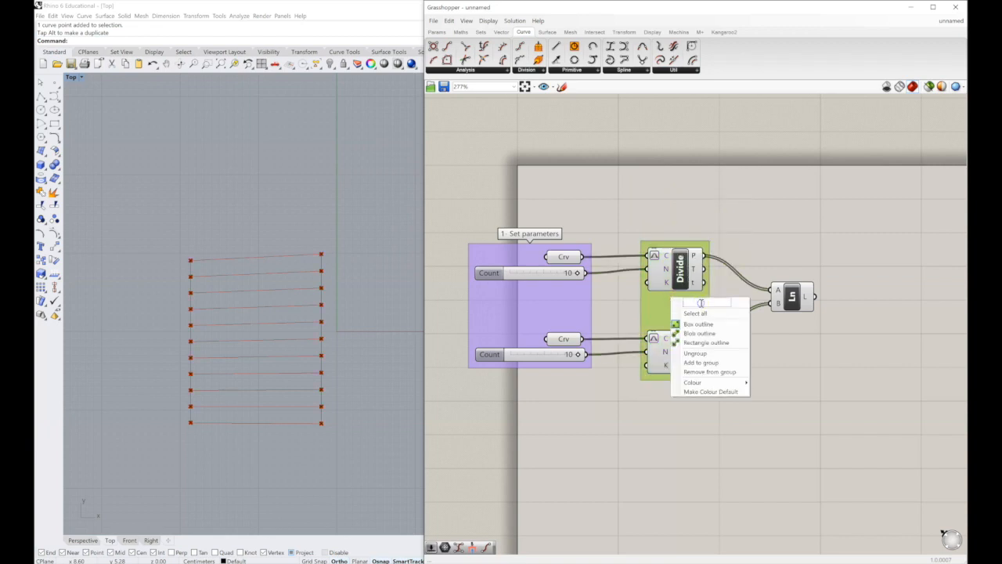
{"action": "type", "text": "2- dividing lines"}
{"action": "left_click", "coordinate": [903, 217]}
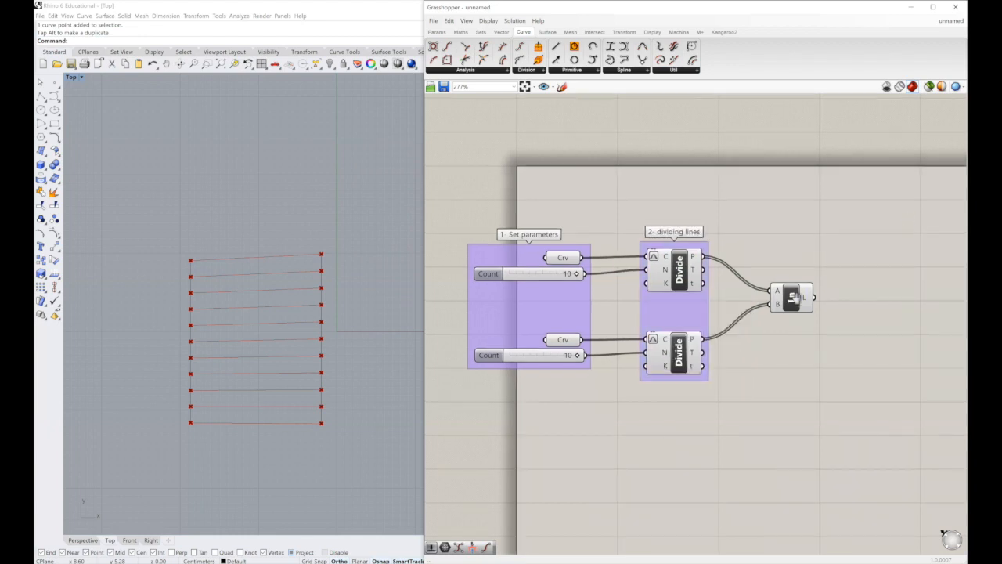
- Rename the group around the Divide components as "2- divide lines and create connections"
{"action": "right_click_drag", "start_coordinate": [794, 298], "coordinate": [769, 310]}
{"action": "left_click", "coordinate": [769, 309]}
{"action": "right_click_drag", "start_coordinate": [541, 332], "coordinate": [599, 334]}
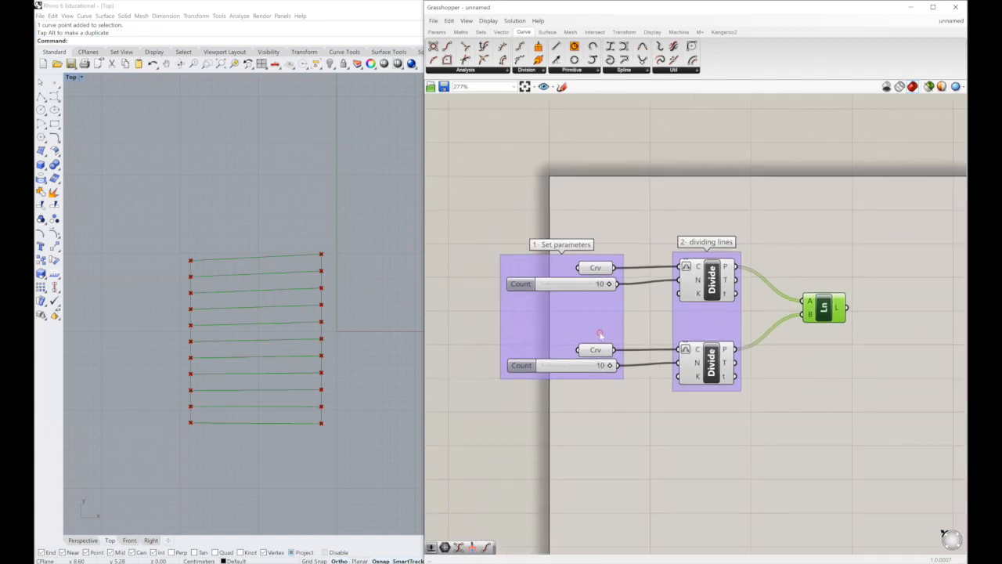
{"action": "left_click", "coordinate": [733, 314]}
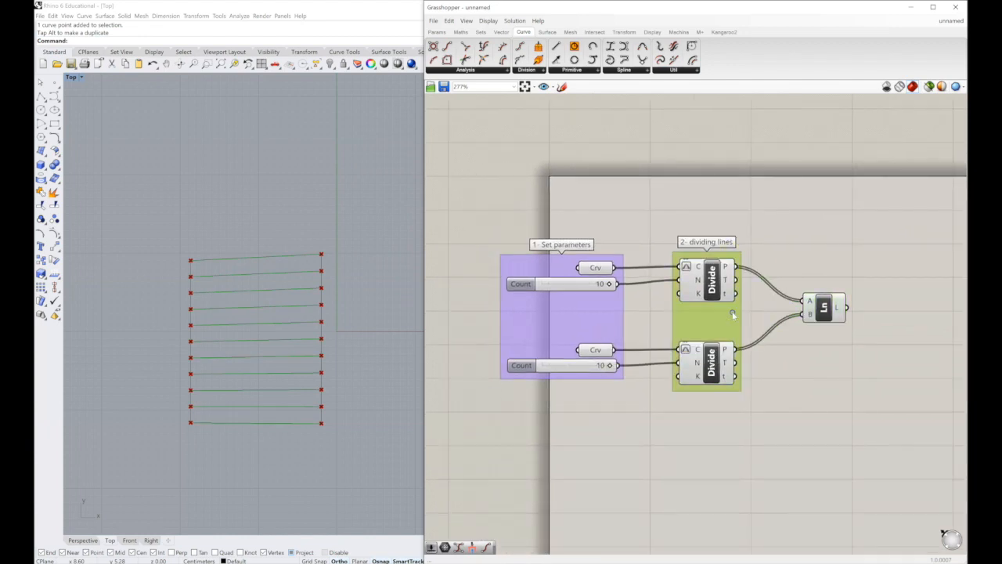
{"action": "right_click", "coordinate": [710, 241]}
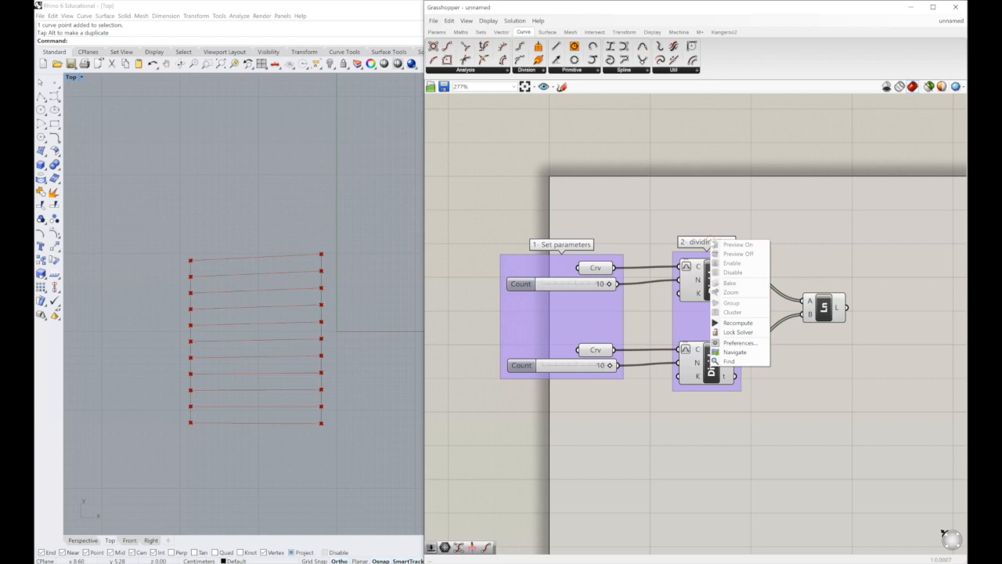
{"action": "right_click", "coordinate": [689, 321]}
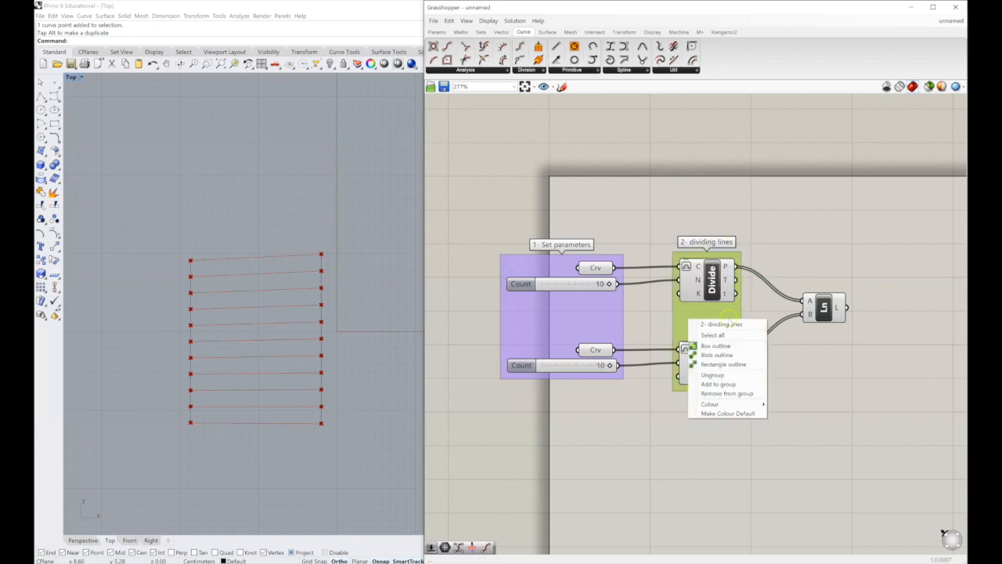
{"action": "left_click_drag", "start_coordinate": [747, 325], "coordinate": [708, 324]}
{"action": "type", "text": "divide"}
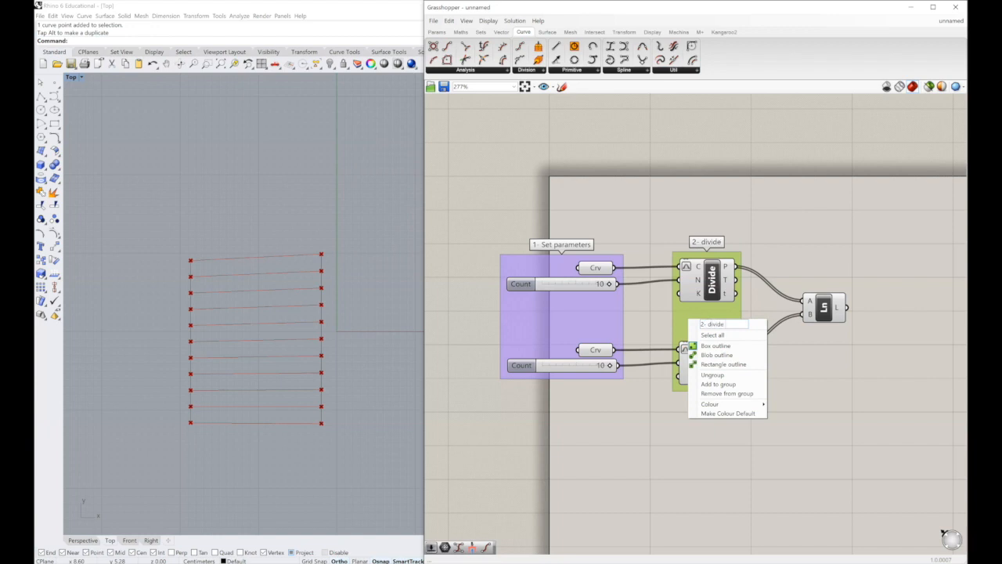
{"action": "type", "text": " lines and create"}
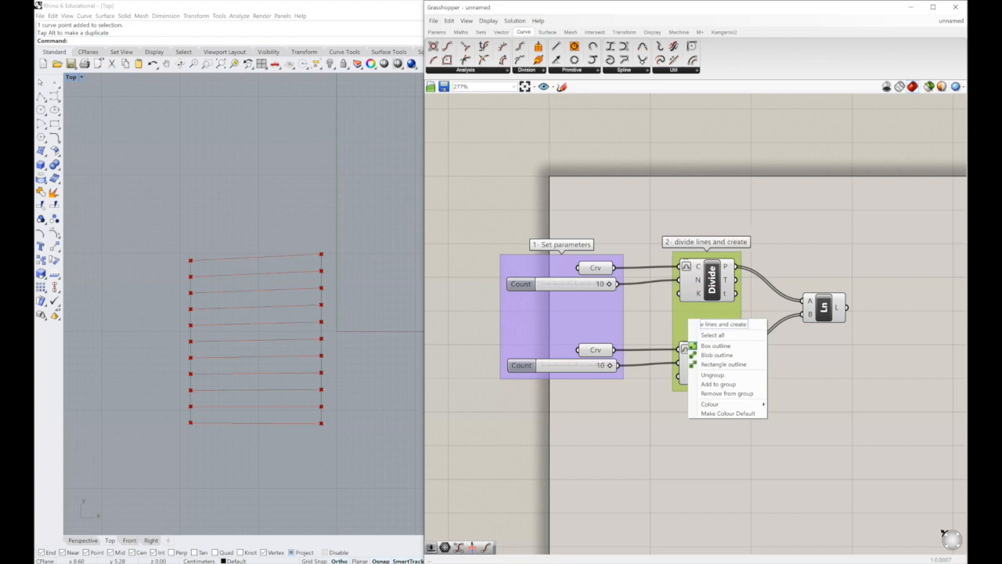
{"action": "type", "text": " new sgments"}
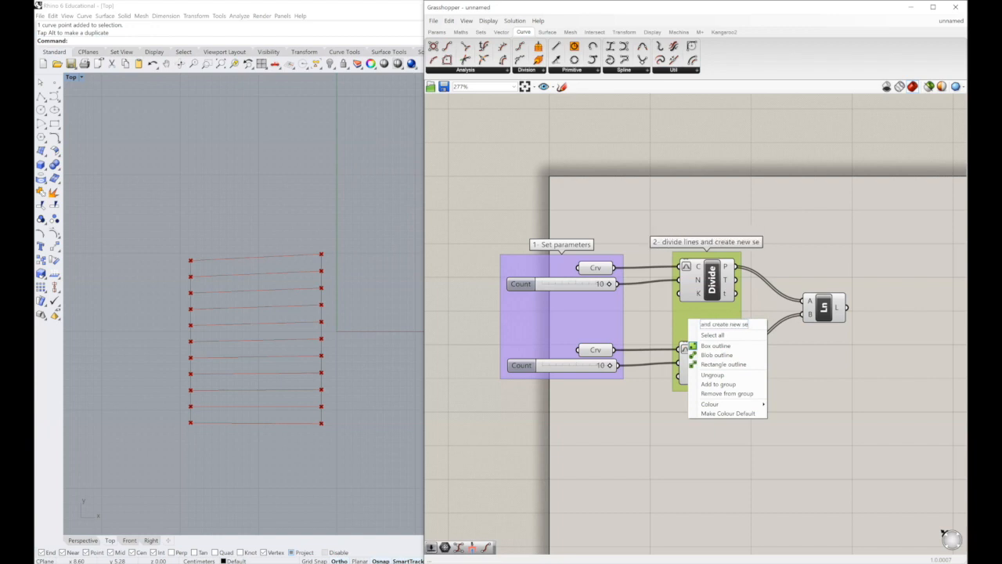
{"action": "key", "text": "BackSpace"}
{"action": "key", "text": "BackSpace"}
{"action": "key", "text": "BackSpace"}
{"action": "key", "text": "BackSpace"}
{"action": "key", "text": "BackSpace"}
{"action": "key", "text": "BackSpace"}
{"action": "key", "text": "BackSpace"}
{"action": "key", "text": "BackSpace"}
{"action": "key", "text": "BackSpace"}
{"action": "key", "text": "BackSpace"}
{"action": "key", "text": "BackSpace"}
{"action": "key", "text": "BackSpace"}
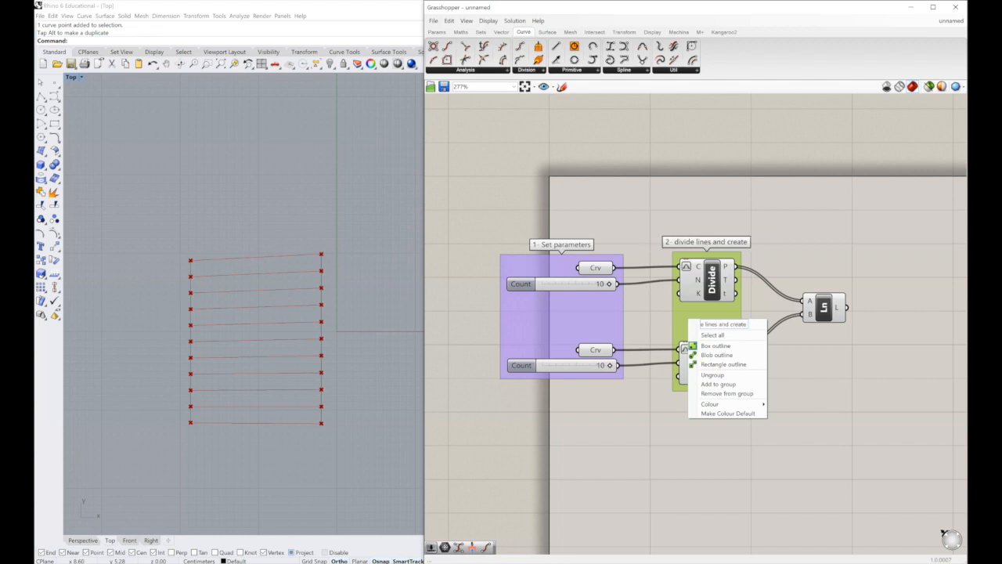
{"action": "type", "text": "connections"}
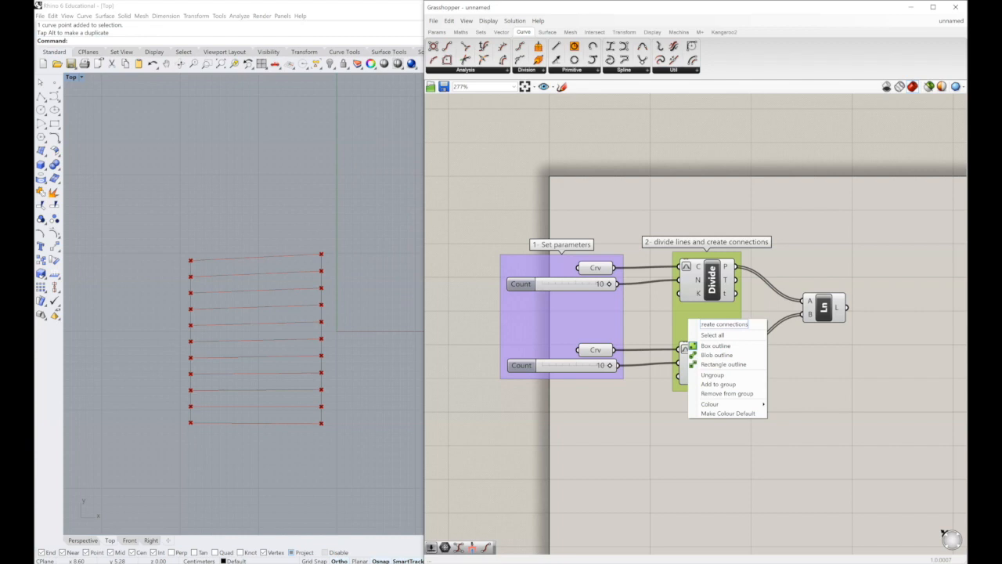
{"action": "left_click", "coordinate": [727, 197]}
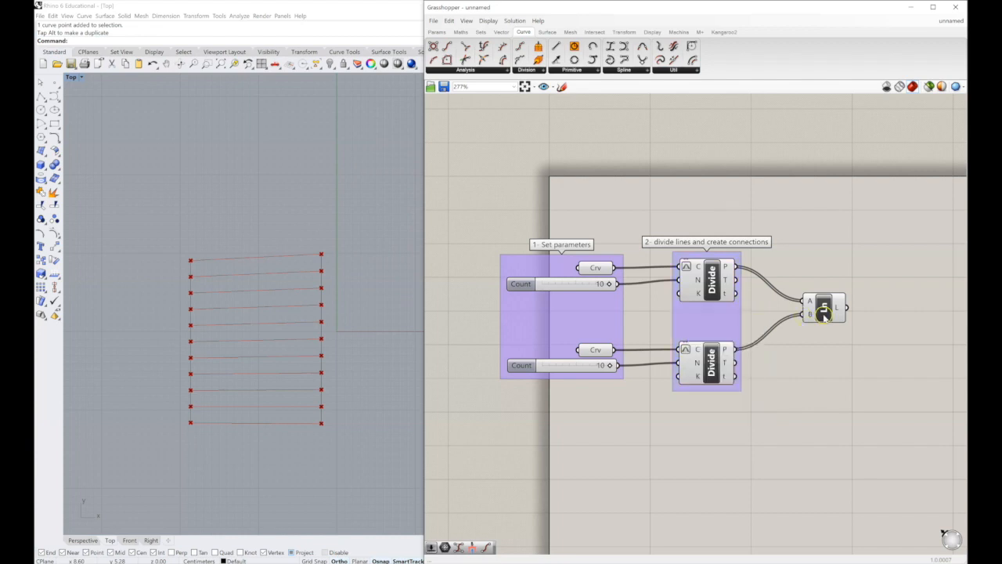
- Add the Line component to the existing group that holds the two Divide components
{"action": "right_click_drag", "start_coordinate": [696, 335], "coordinate": [593, 302]}
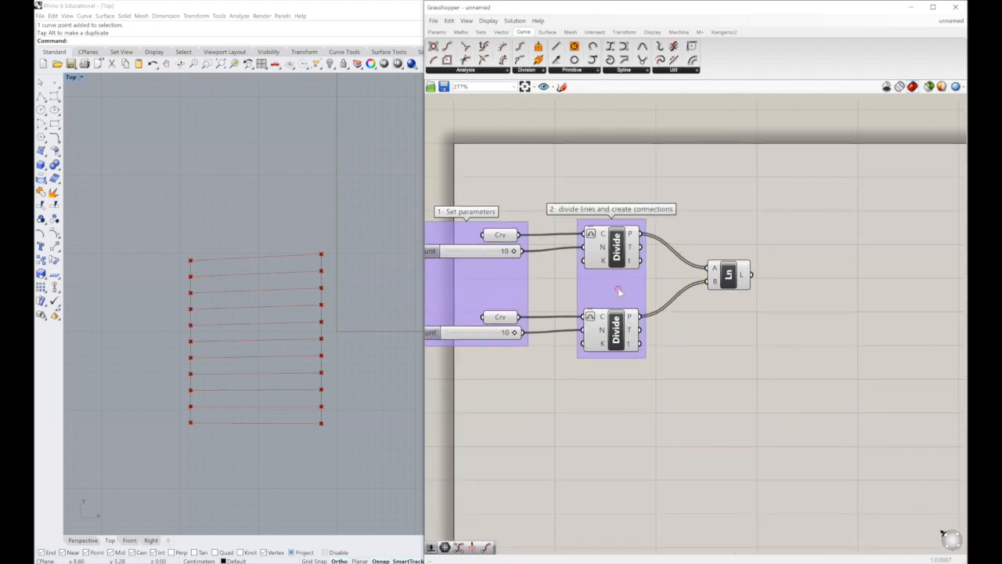
{"action": "left_click", "coordinate": [631, 287]}
{"action": "right_click", "coordinate": [728, 276]}
{"action": "middle_click", "coordinate": [725, 192]}
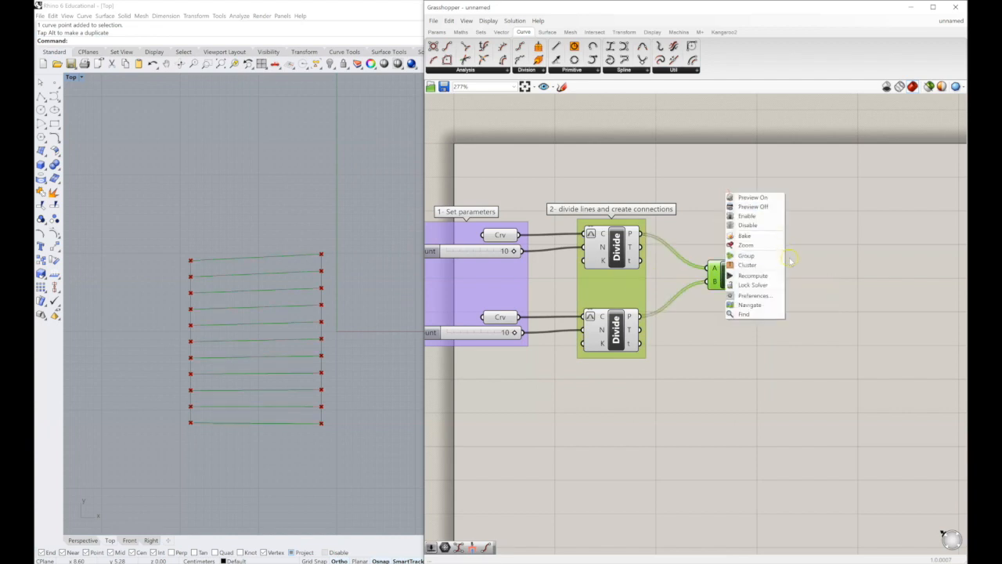
{"action": "left_click", "coordinate": [826, 260]}
{"action": "right_click", "coordinate": [631, 280]}
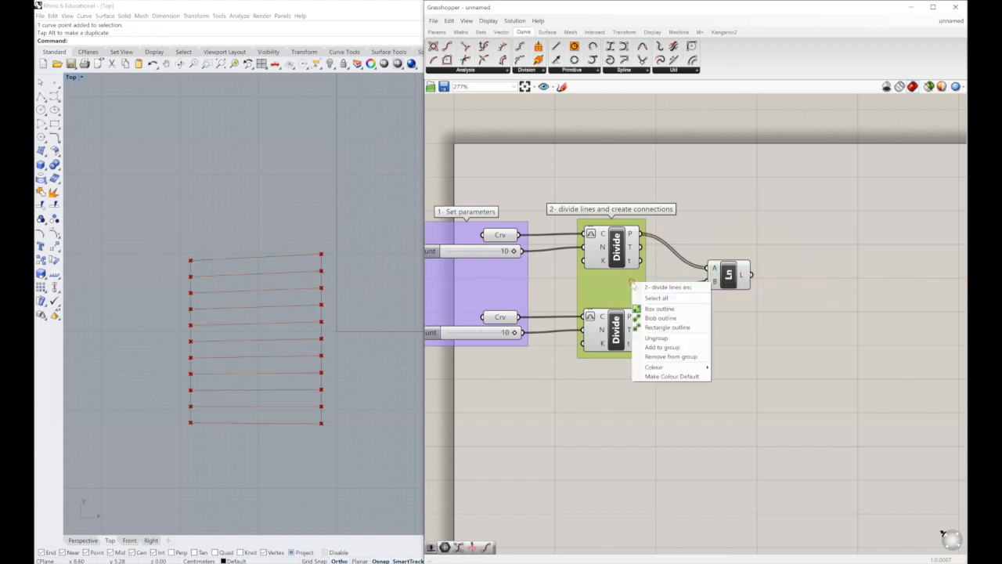
{"action": "left_click", "coordinate": [723, 216]}
{"action": "left_click", "coordinate": [727, 274]}
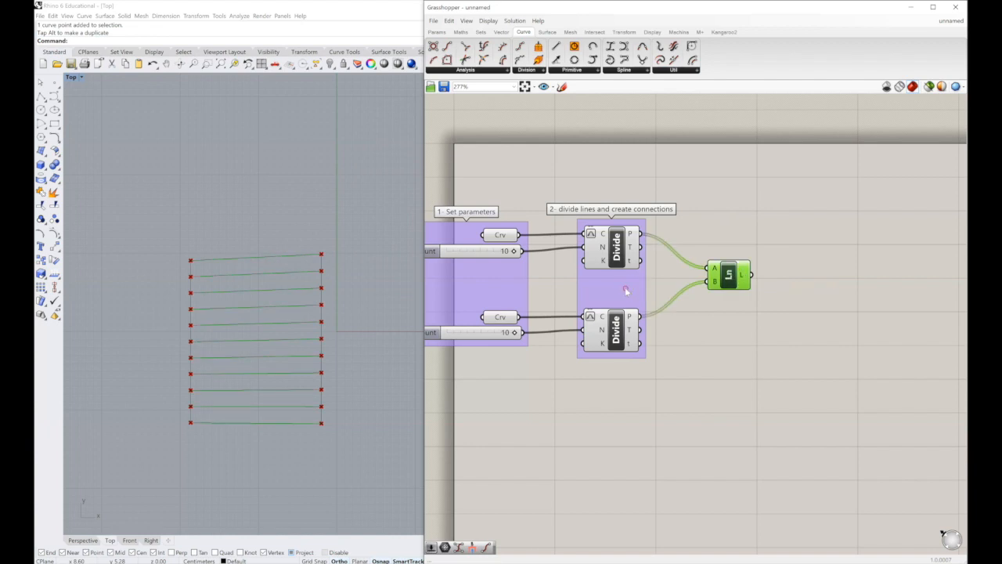
{"action": "right_click", "coordinate": [626, 289]}
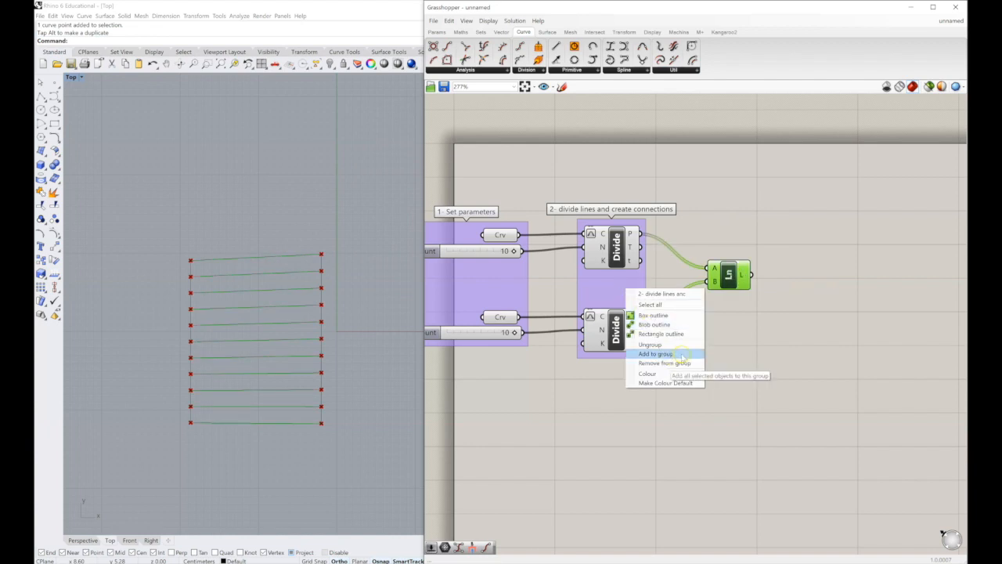
{"action": "left_click", "coordinate": [683, 357]}
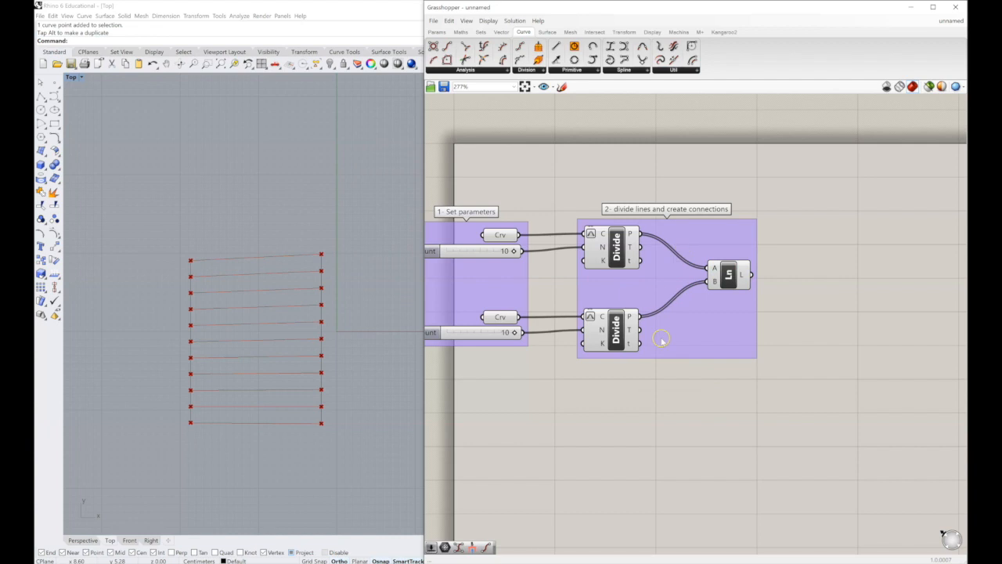
- Change the colour of the "2- divide lines and create connections" group to a saturated red with hue 0°
{"action": "right_click_drag", "start_coordinate": [733, 376], "coordinate": [772, 384]}
{"action": "right_click_drag", "start_coordinate": [526, 309], "coordinate": [552, 320]}
{"action": "left_click", "coordinate": [689, 305]}
{"action": "right_click", "coordinate": [689, 306]}
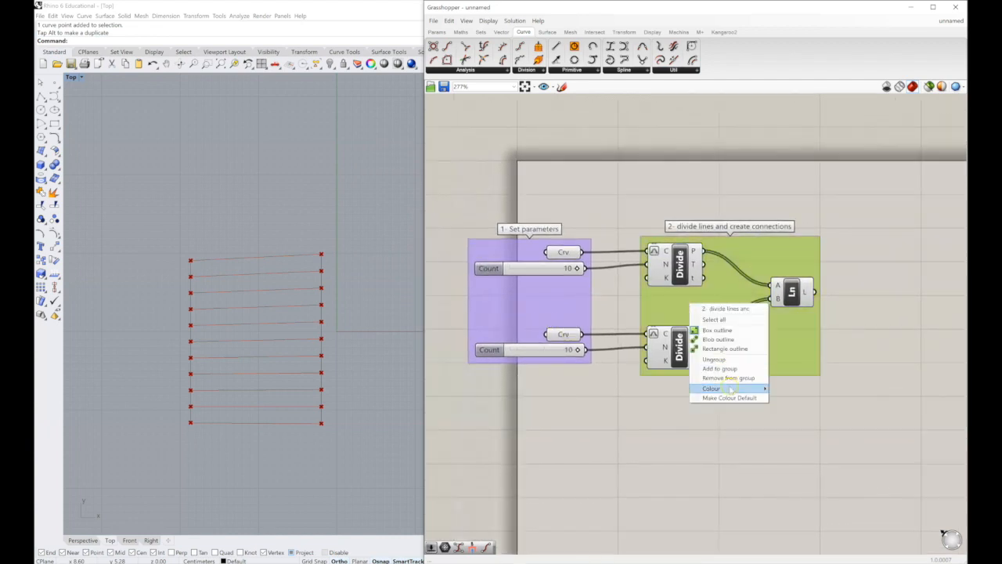
{"action": "mouse_move", "coordinate": [730, 389]}
{"action": "left_click", "coordinate": [798, 486]}
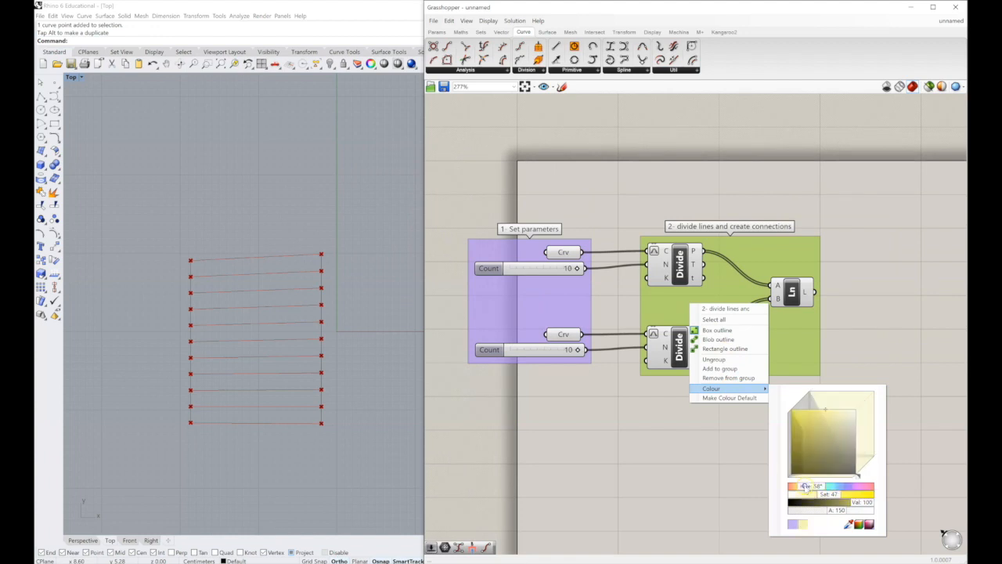
{"action": "left_click_drag", "start_coordinate": [798, 486], "coordinate": [788, 487]}
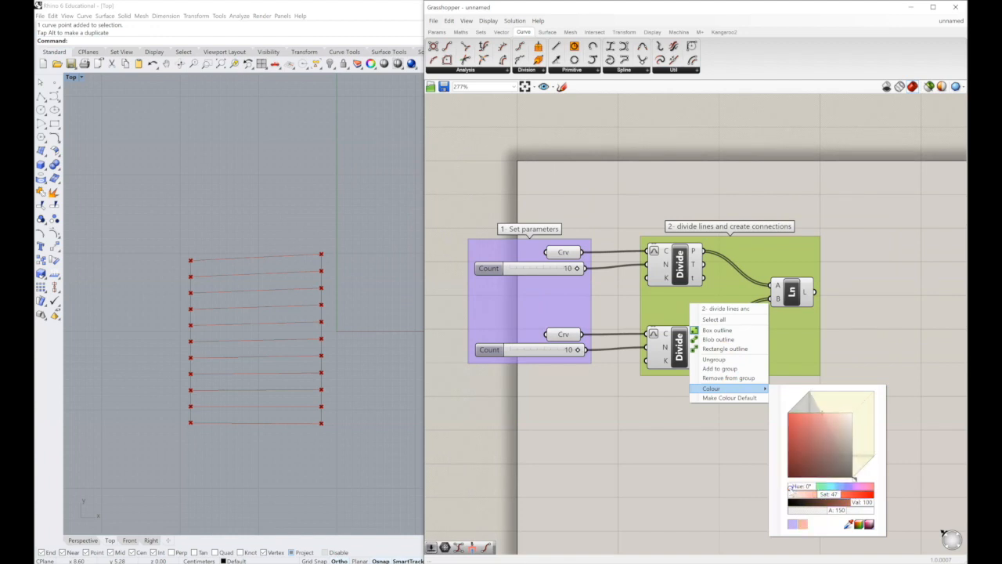
{"action": "left_click_drag", "start_coordinate": [819, 443], "coordinate": [789, 396]}
{"action": "left_click", "coordinate": [737, 467]}
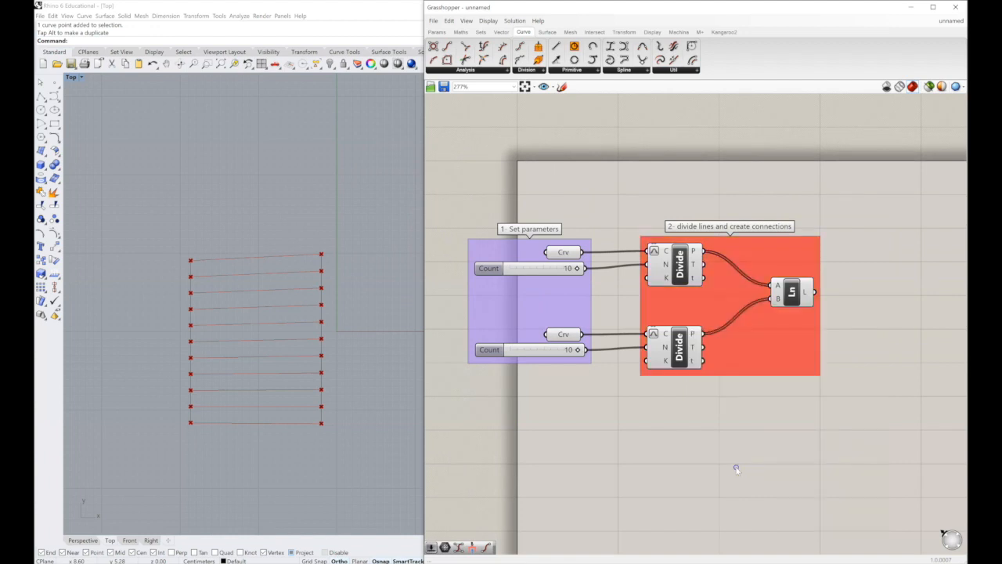
{"action": "left_click", "coordinate": [568, 301]}
{"action": "left_click", "coordinate": [560, 422]}
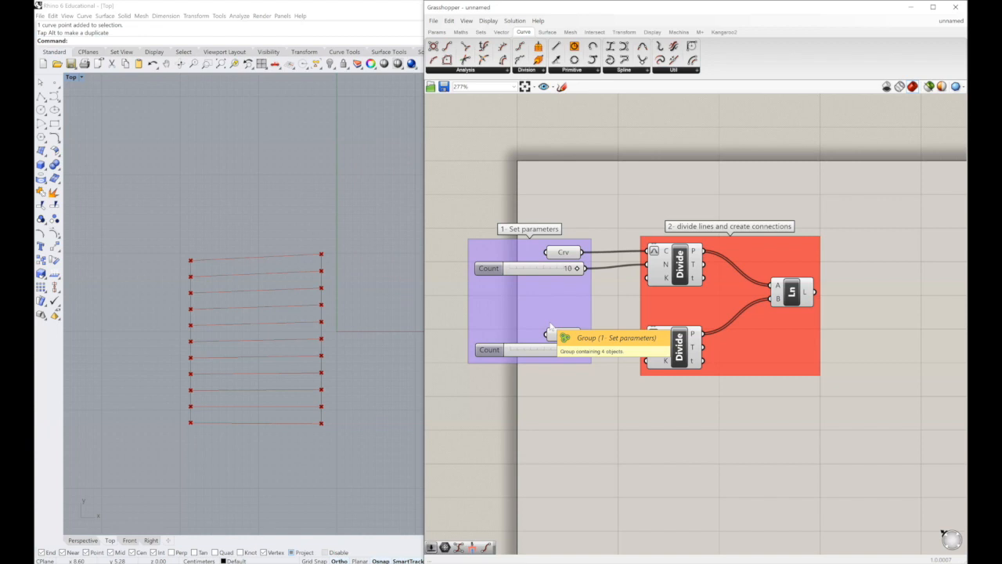
{"action": "left_click", "coordinate": [735, 307]}
{"action": "left_click", "coordinate": [816, 384]}
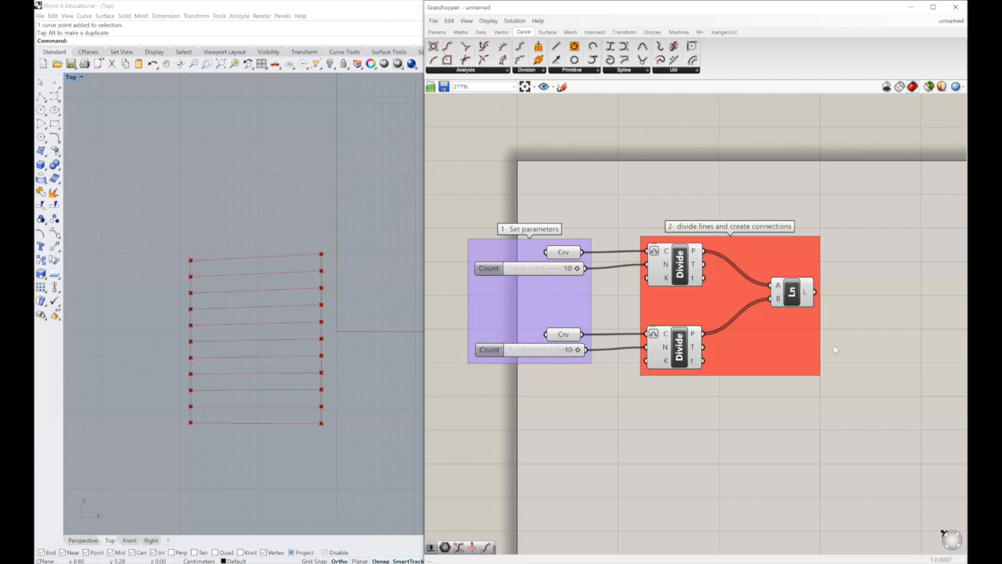
- Move the red group slightly closer to the parameters and reposition the Line component inside it
{"action": "left_click_drag", "start_coordinate": [794, 342], "coordinate": [780, 345]}
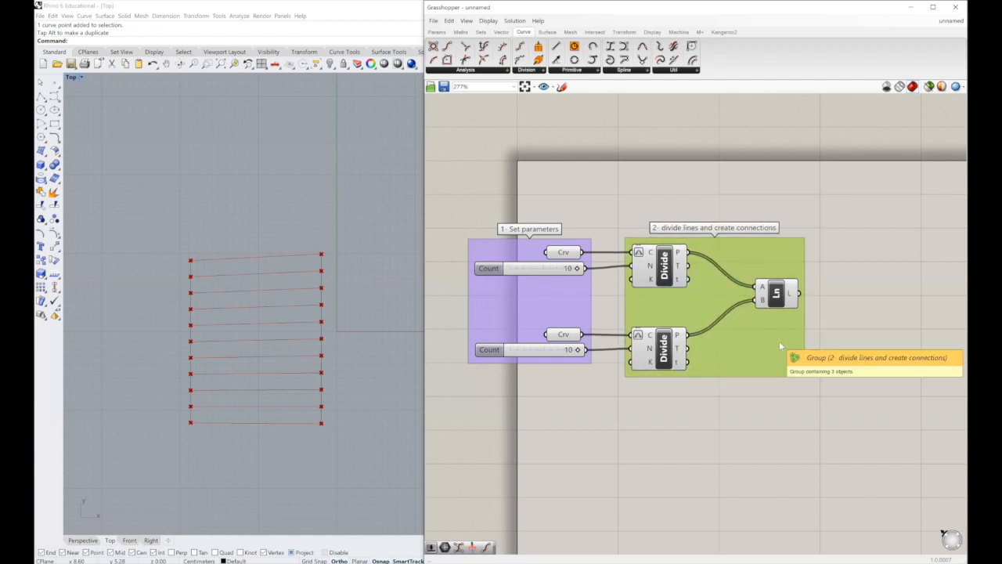
{"action": "left_click_drag", "start_coordinate": [775, 301], "coordinate": [737, 308]}
{"action": "left_click", "coordinate": [828, 273]}
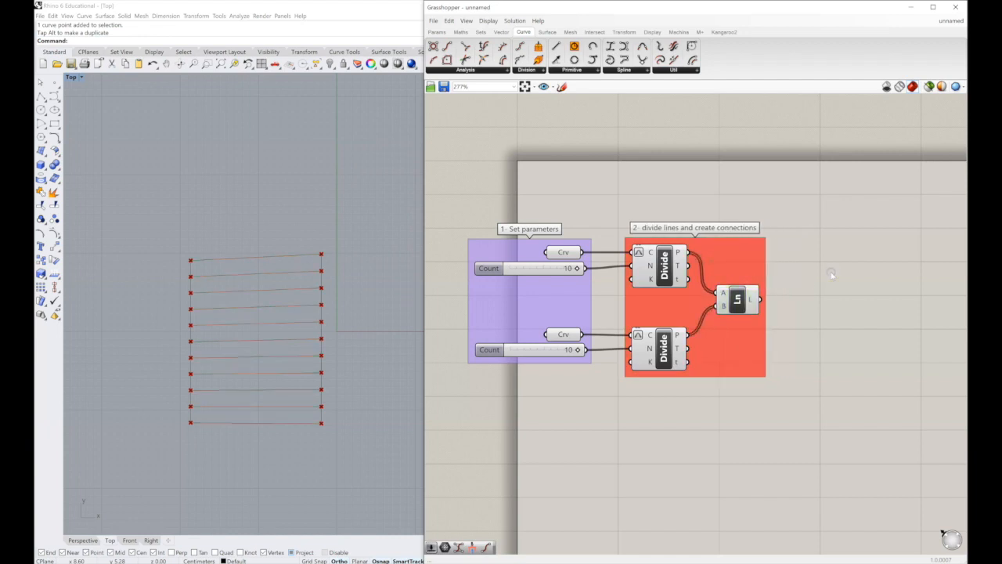
{"action": "left_click_drag", "start_coordinate": [737, 300], "coordinate": [781, 293]}
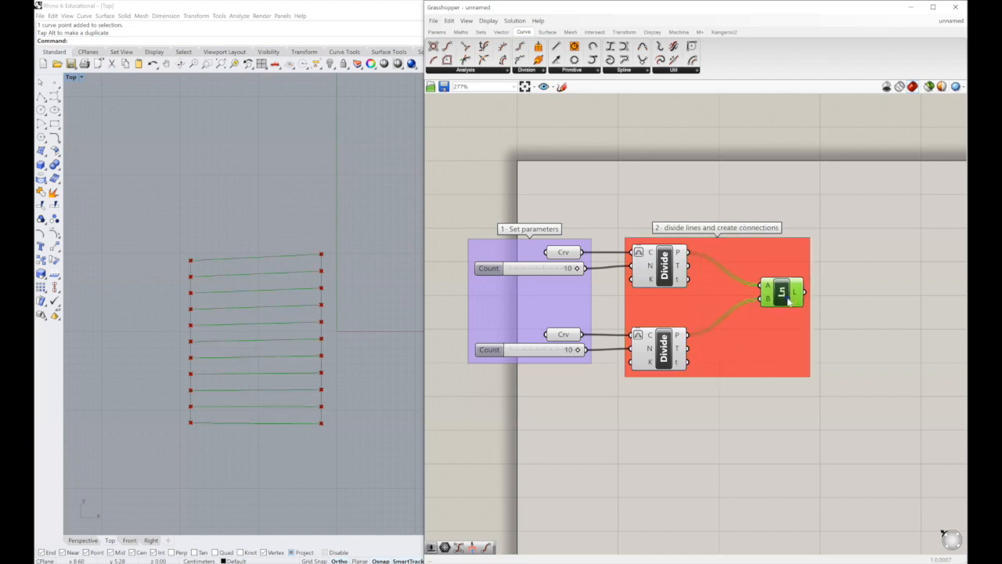
- Delete the "2- divide lines and create connections" and "1- Set parameters" groups, keeping their components
{"action": "left_click", "coordinate": [767, 356]}
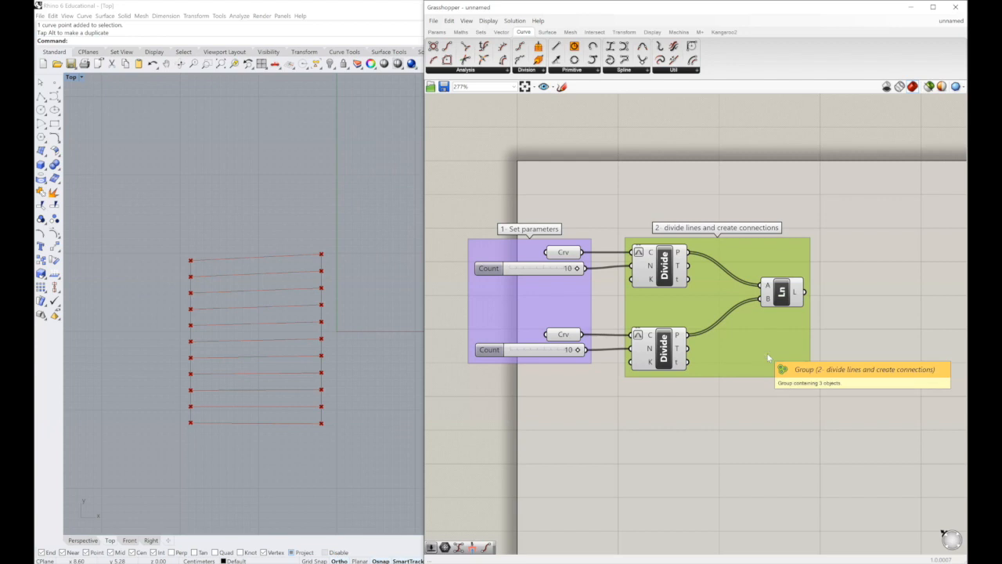
{"action": "key", "text": "Delete"}
{"action": "left_click", "coordinate": [577, 306]}
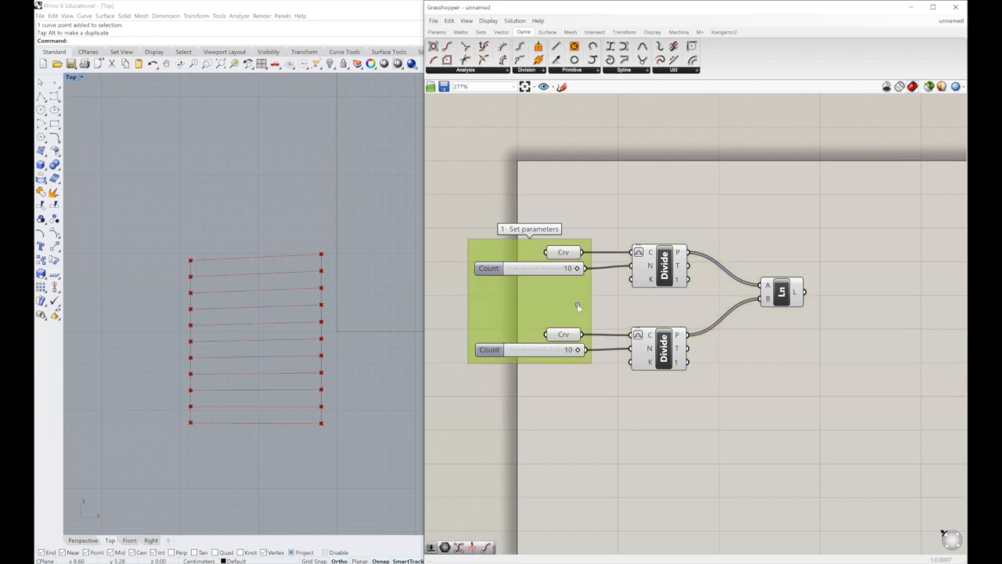
{"action": "key", "text": "Delete"}
{"action": "right_click_drag", "start_coordinate": [645, 353], "coordinate": [630, 357]}
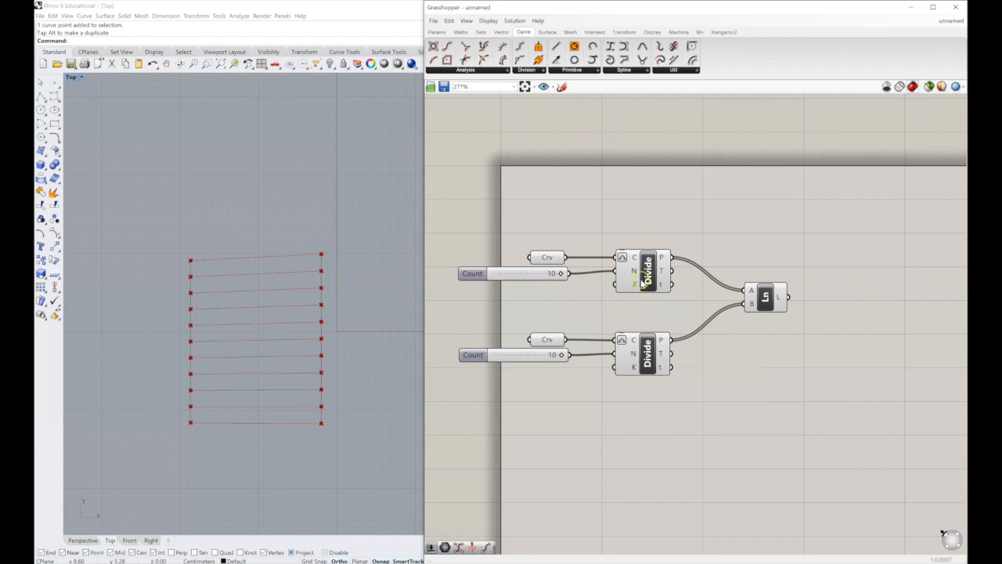
- Graft the points output (P) of the upper Divide component that feeds input A of the Line component
{"action": "scroll", "coordinate": [639, 285], "scroll_direction": "up", "scroll_amount": 2}
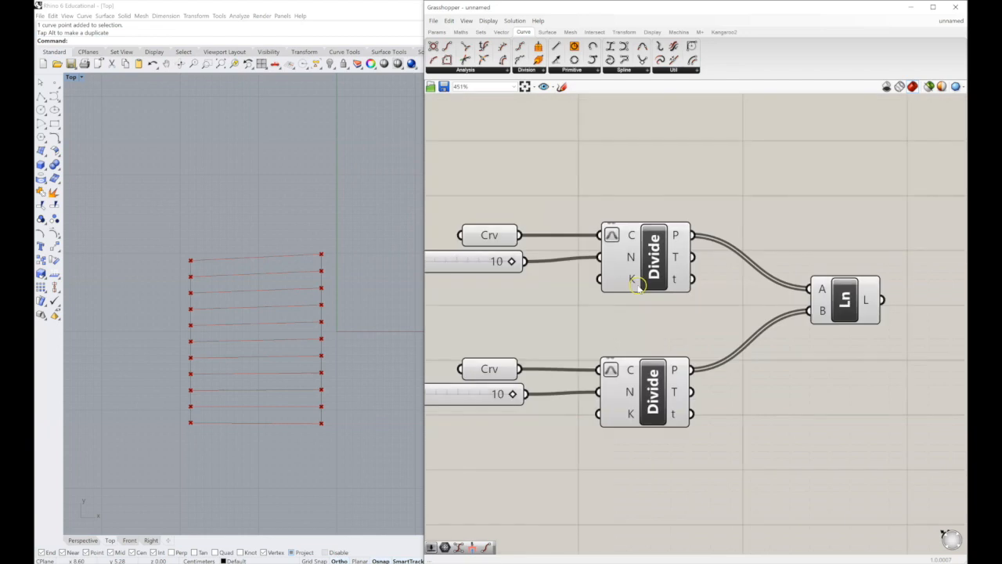
{"action": "right_click_drag", "start_coordinate": [639, 285], "coordinate": [666, 290]}
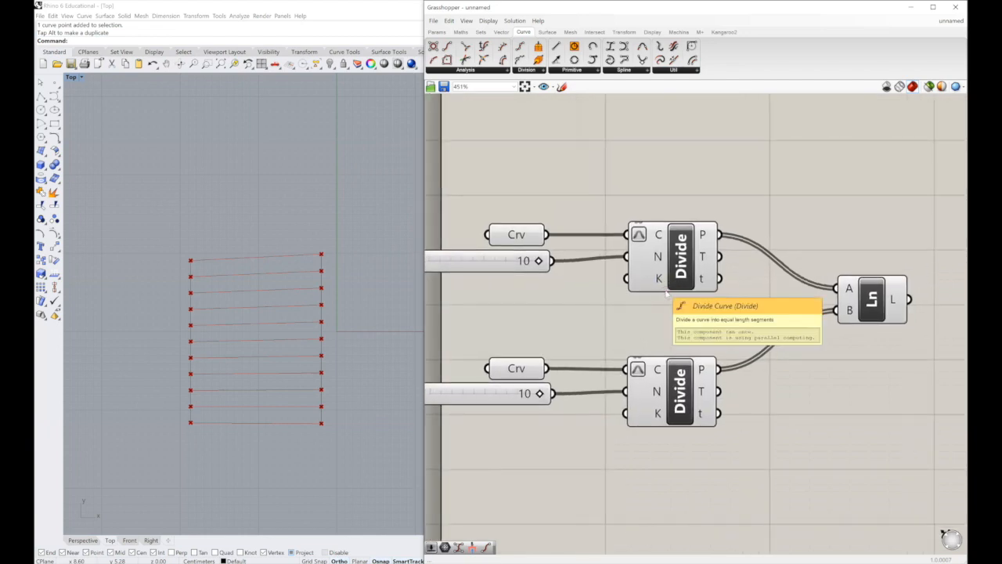
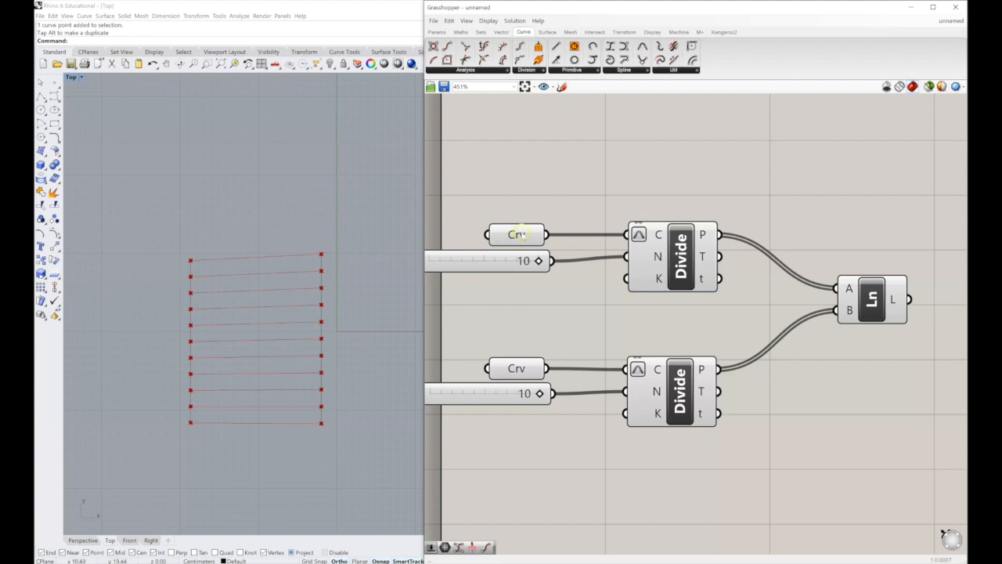
{"action": "mouse_move", "coordinate": [520, 235]}
{"action": "right_click_drag", "start_coordinate": [714, 252], "coordinate": [612, 239]}
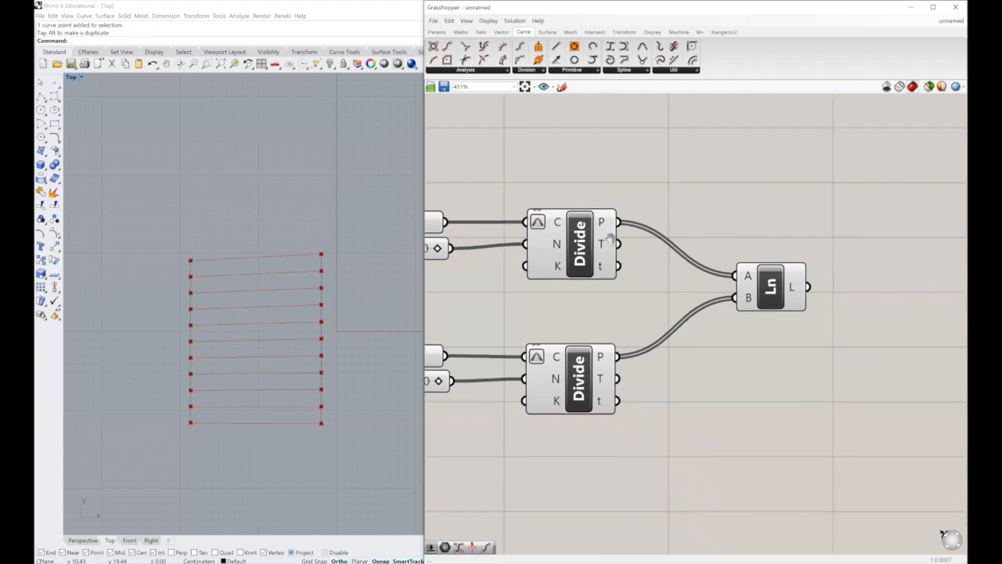
{"action": "mouse_move", "coordinate": [601, 223]}
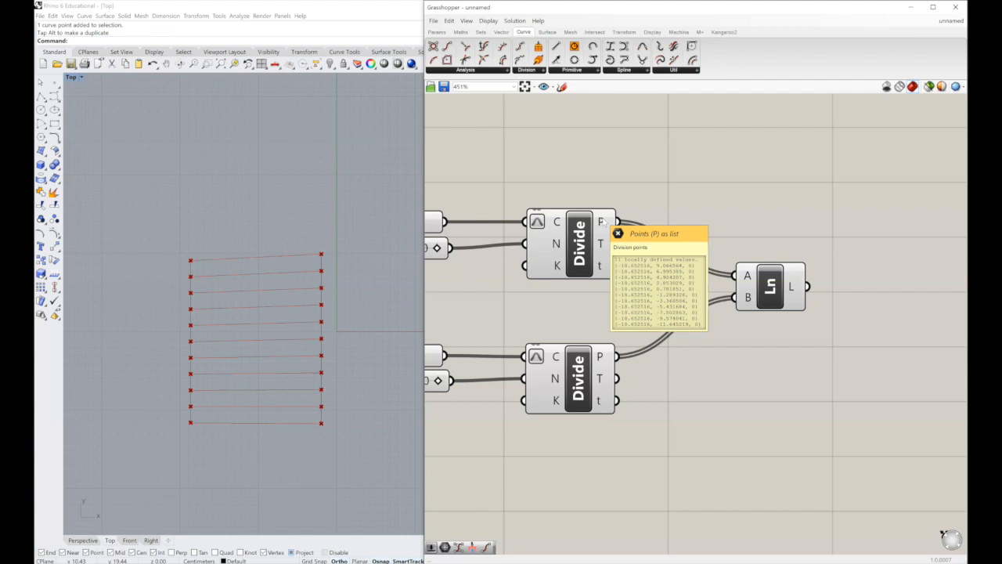
{"action": "left_click_drag", "start_coordinate": [697, 208], "coordinate": [665, 290]}
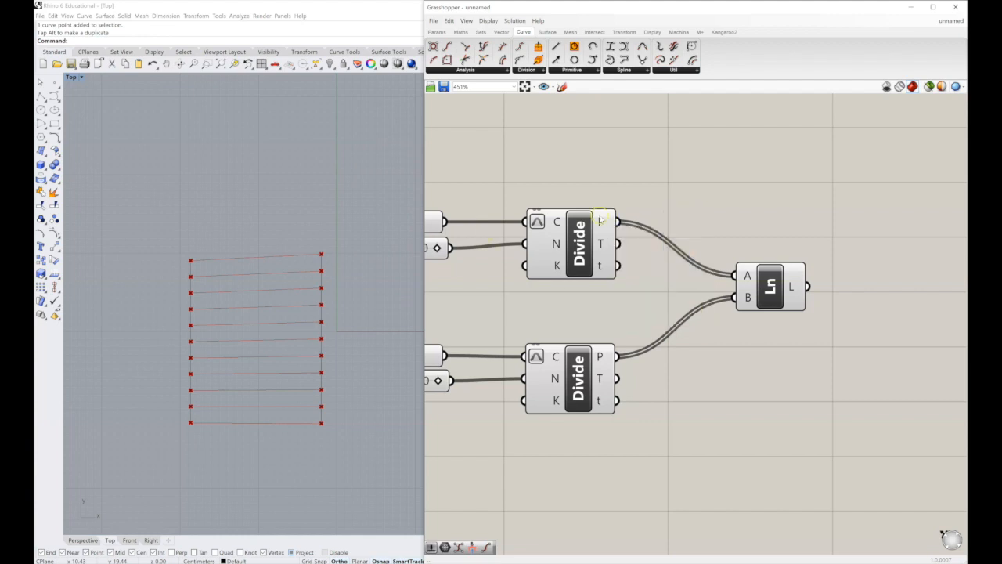
{"action": "mouse_move", "coordinate": [603, 223]}
{"action": "left_click_drag", "start_coordinate": [603, 223], "coordinate": [726, 281]}
{"action": "right_click", "coordinate": [600, 222]}
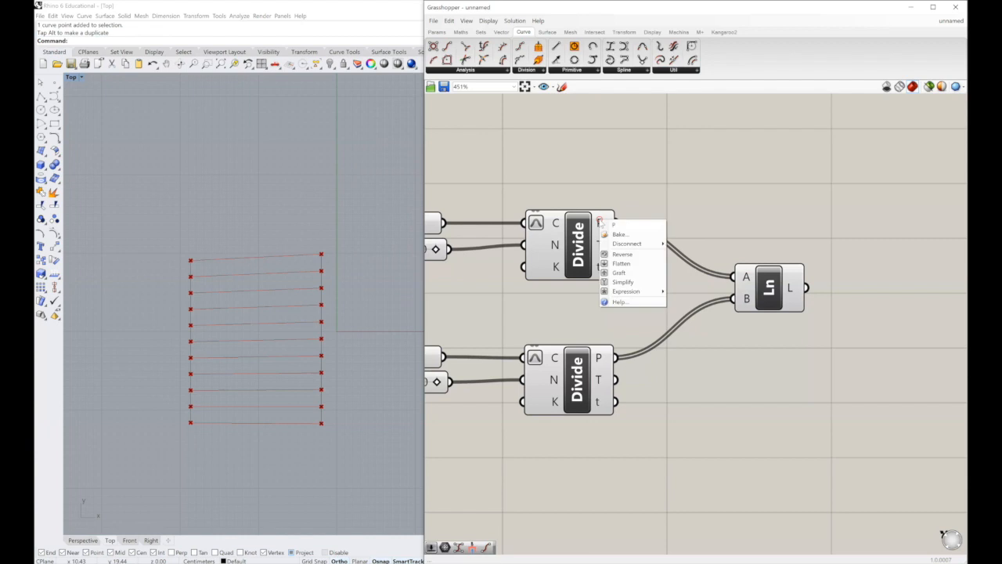
{"action": "left_click", "coordinate": [618, 271]}
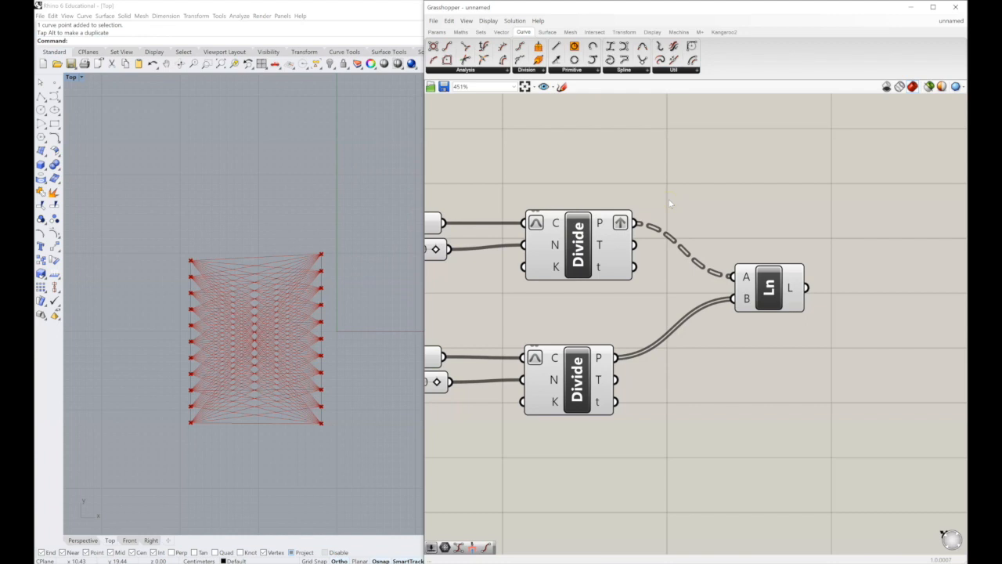
{"action": "scroll", "coordinate": [223, 313], "scroll_direction": "up", "scroll_amount": 4}
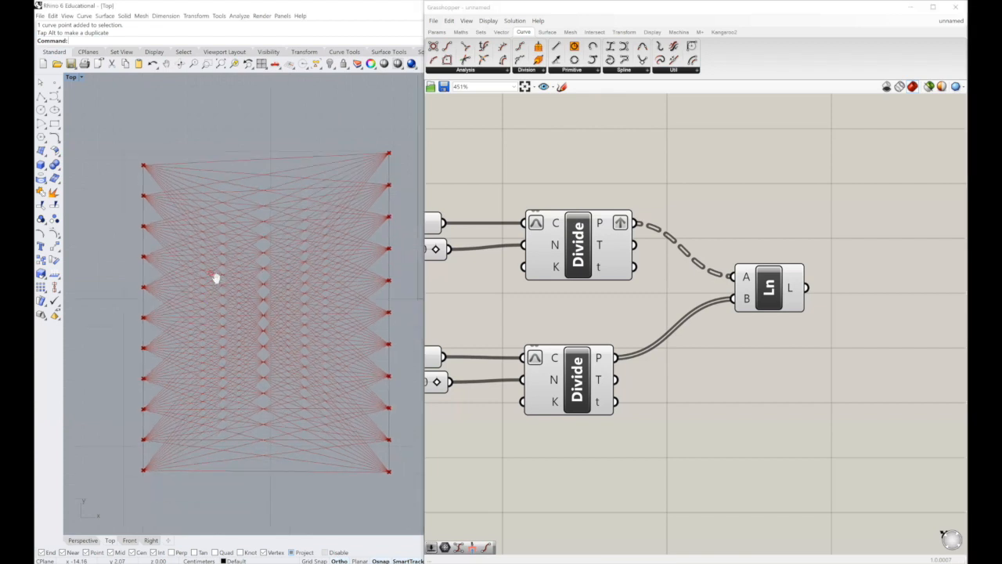
{"action": "right_click_drag", "start_coordinate": [215, 278], "coordinate": [201, 251]}
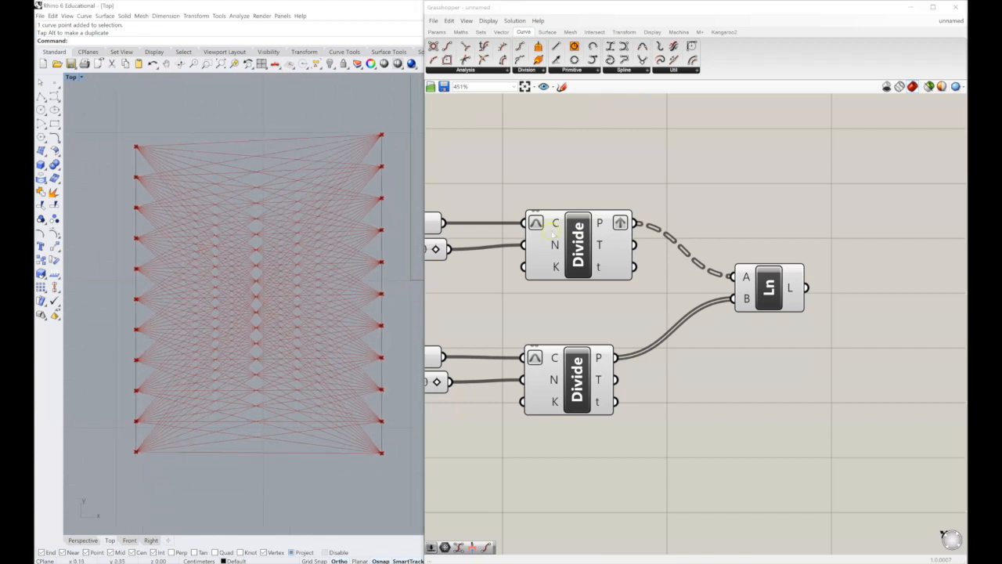
- Add a panel above the Line component, connect it to the grafted points output of the upper Divide component, and enlarge it
{"action": "mouse_move", "coordinate": [600, 222]}
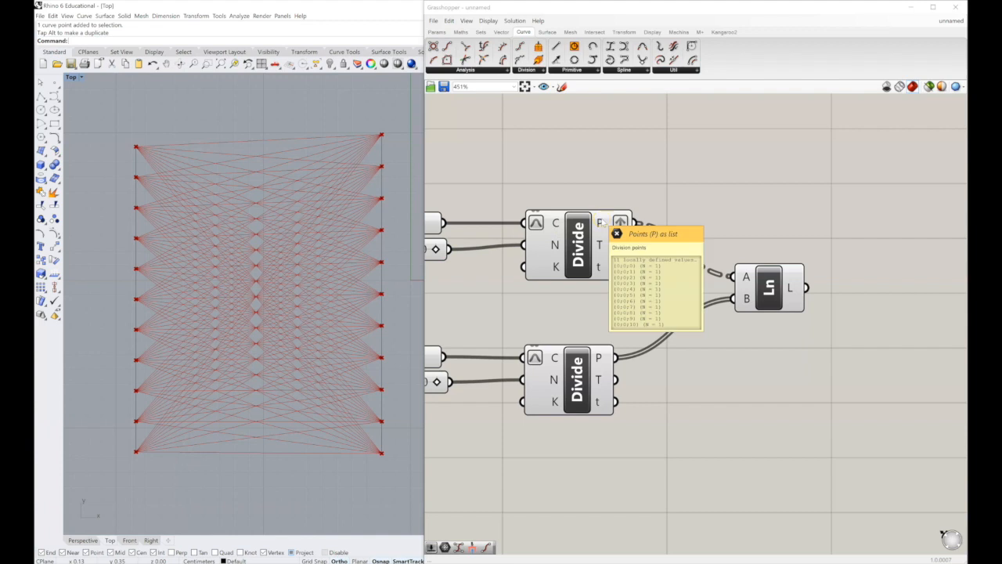
{"action": "right_click_drag", "start_coordinate": [702, 196], "coordinate": [658, 235]}
{"action": "left_click", "coordinate": [438, 33]}
{"action": "left_click_drag", "start_coordinate": [558, 59], "coordinate": [732, 194]}
{"action": "left_click_drag", "start_coordinate": [591, 262], "coordinate": [645, 188]}
{"action": "right_click_drag", "start_coordinate": [702, 225], "coordinate": [694, 198]}
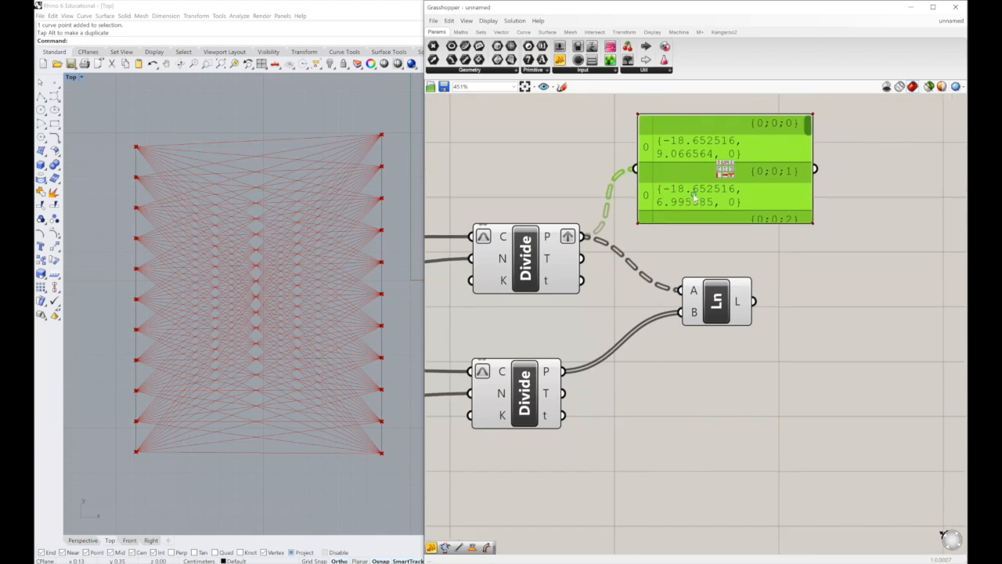
{"action": "right_click_drag", "start_coordinate": [795, 191], "coordinate": [740, 240]}
{"action": "left_click_drag", "start_coordinate": [740, 241], "coordinate": [737, 204]}
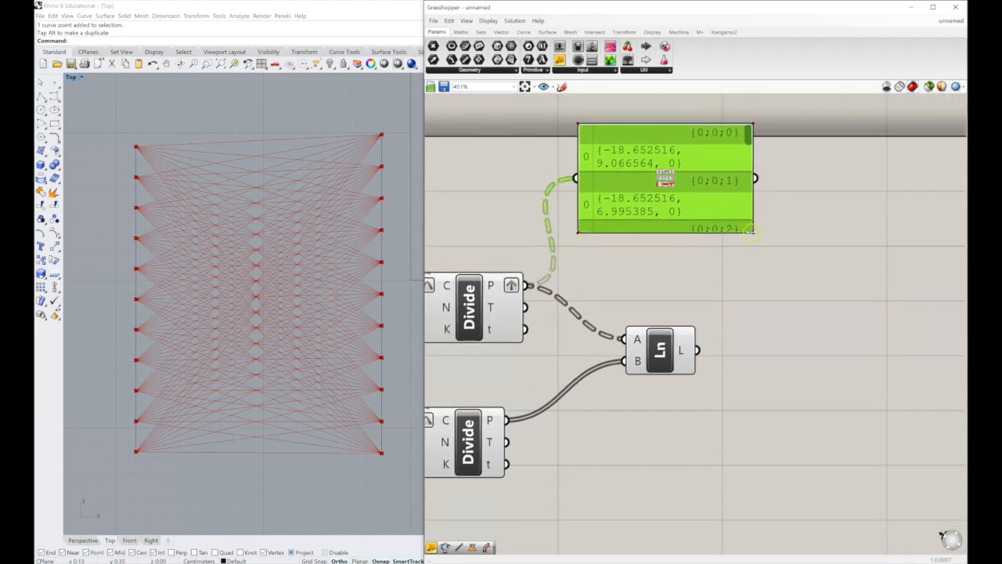
{"action": "left_click_drag", "start_coordinate": [749, 232], "coordinate": [875, 308]}
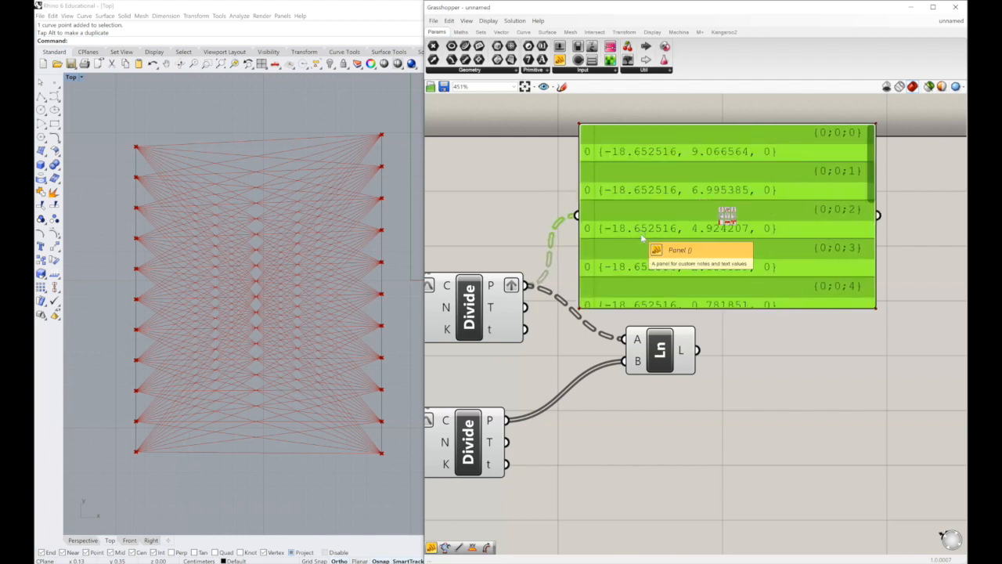
- Duplicate the panel, place the copy below the Line component, and connect it to the points output of the lower Divide component
{"action": "key", "text": "ctrl+c"}
{"action": "key", "text": "ctrl+v"}
{"action": "left_click_drag", "start_coordinate": [630, 228], "coordinate": [626, 504]}
{"action": "right_click_drag", "start_coordinate": [531, 446], "coordinate": [545, 382]}
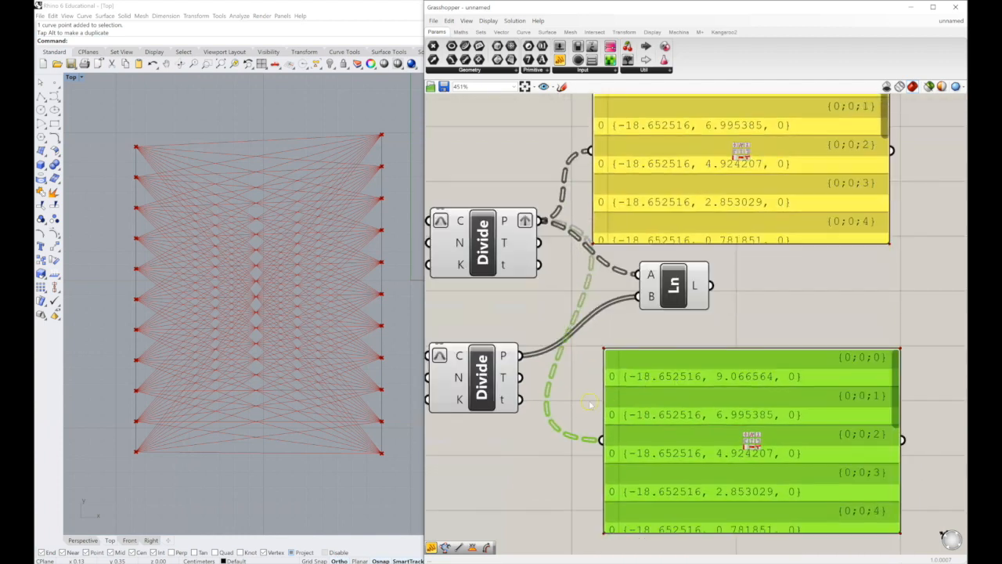
{"action": "left_click_drag", "start_coordinate": [523, 359], "coordinate": [603, 440]}
{"action": "left_click_drag", "start_coordinate": [660, 412], "coordinate": [648, 408]}
- Compare the point lists of the grafted upper Divide output and the ungrafted lower Divide output in their tooltips and panels
{"action": "right_click_drag", "start_coordinate": [560, 329], "coordinate": [669, 326]}
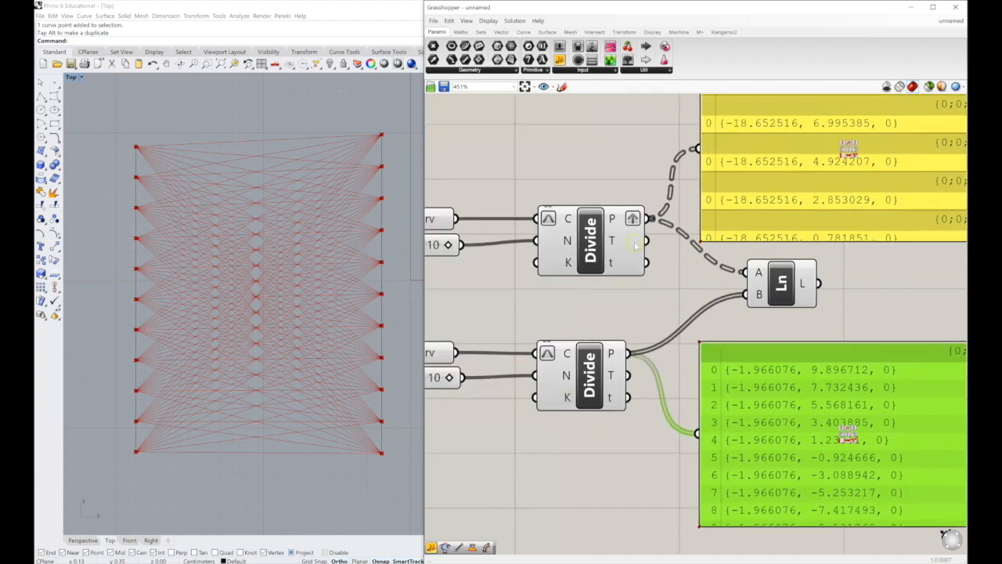
{"action": "mouse_move", "coordinate": [612, 217]}
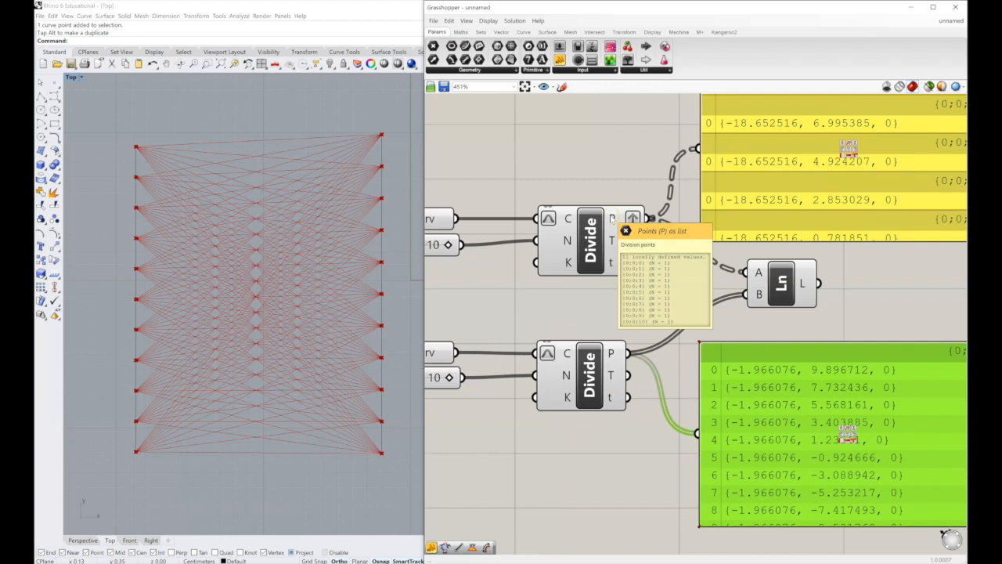
{"action": "right_click_drag", "start_coordinate": [612, 218], "coordinate": [583, 220]}
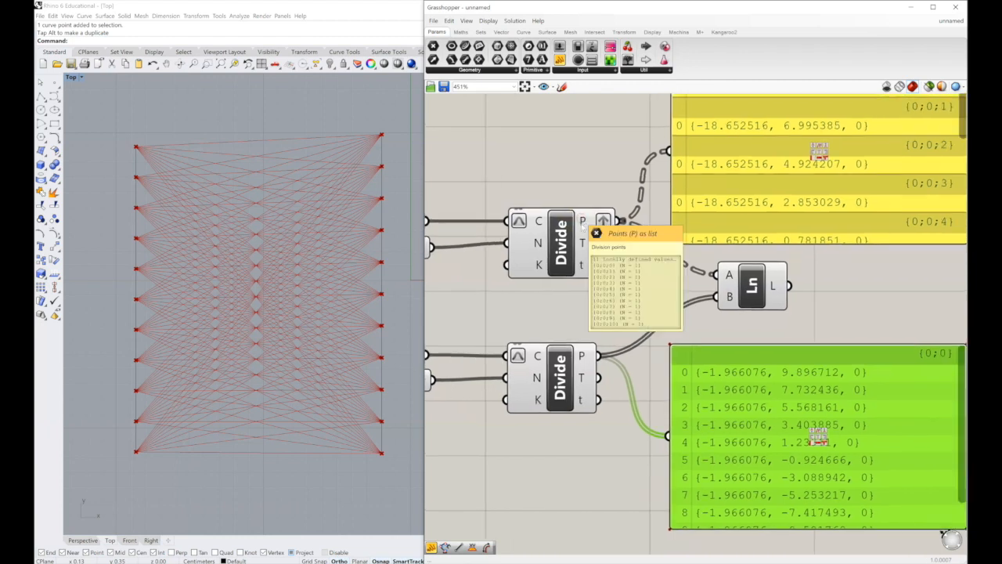
{"action": "mouse_move", "coordinate": [584, 359]}
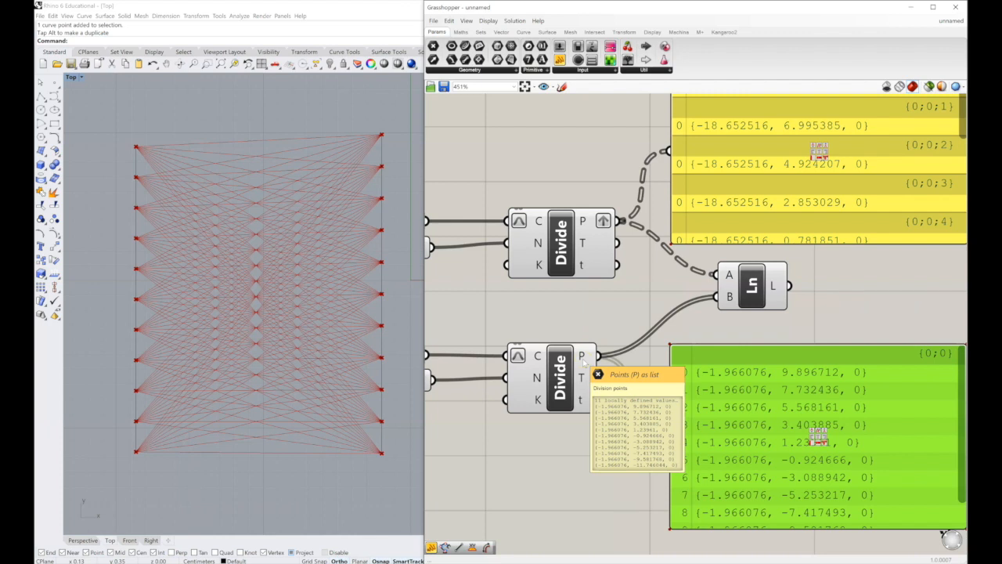
{"action": "right_click_drag", "start_coordinate": [615, 302], "coordinate": [538, 268]}
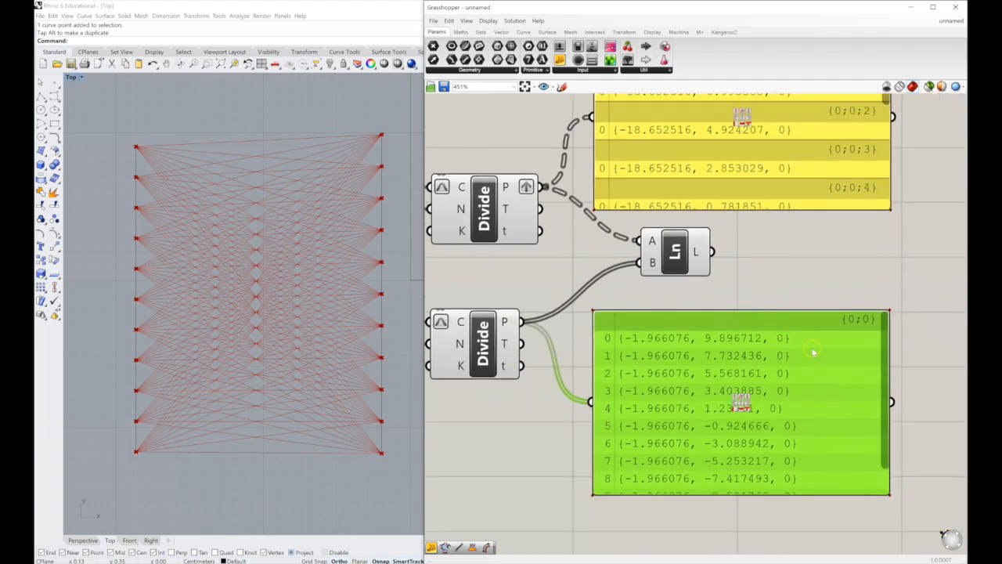
{"action": "left_click_drag", "start_coordinate": [884, 338], "coordinate": [893, 414]}
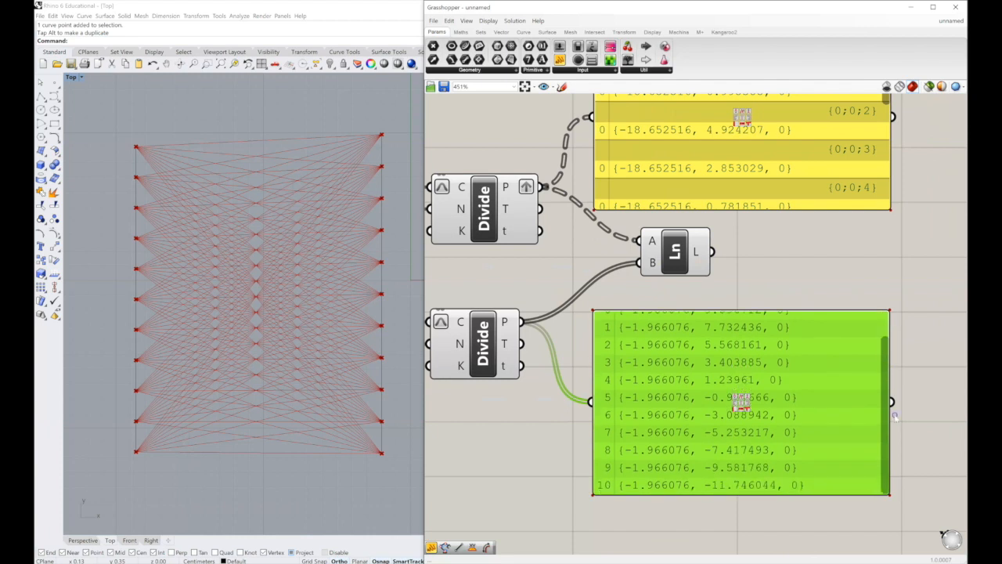
{"action": "right_click_drag", "start_coordinate": [841, 273], "coordinate": [855, 371]}
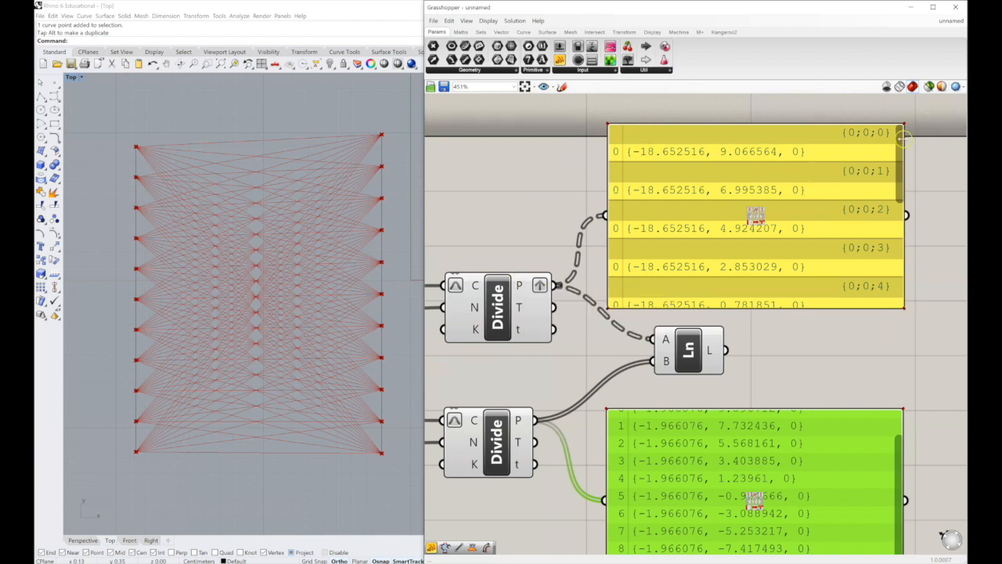
{"action": "left_click_drag", "start_coordinate": [904, 140], "coordinate": [906, 267]}
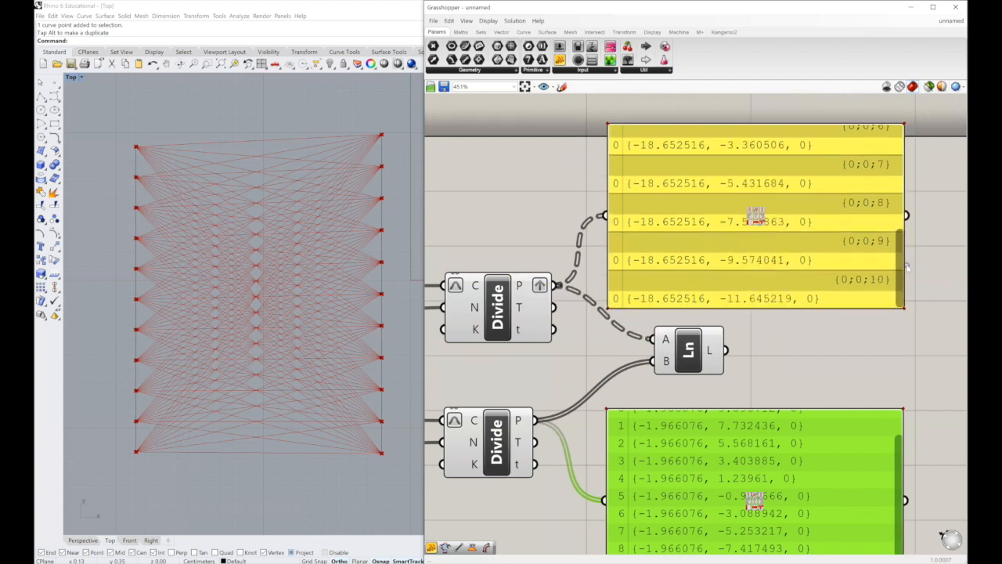
{"action": "right_click_drag", "start_coordinate": [819, 358], "coordinate": [796, 244]}
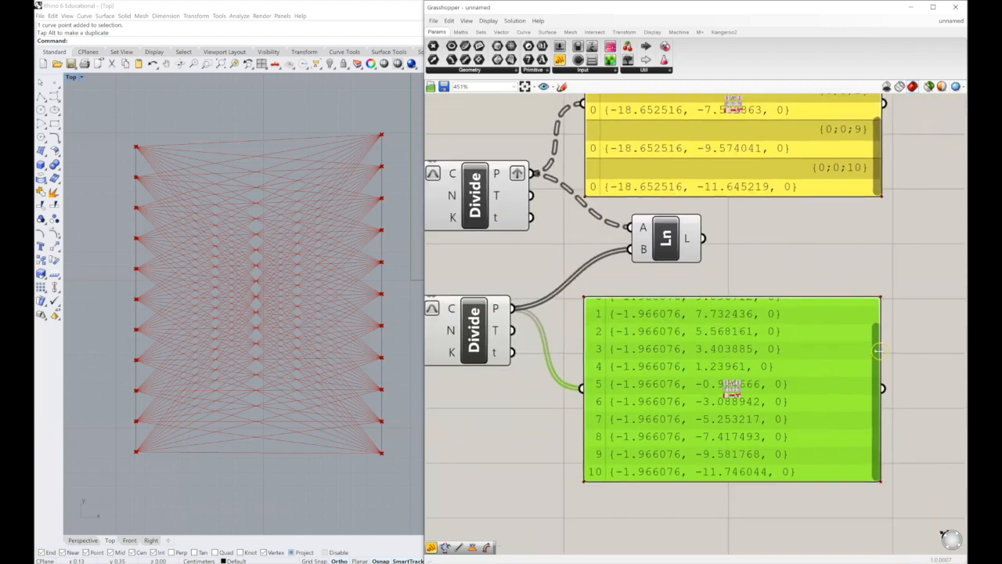
{"action": "left_click_drag", "start_coordinate": [878, 352], "coordinate": [877, 323]}
{"action": "right_click_drag", "start_coordinate": [855, 272], "coordinate": [830, 319]}
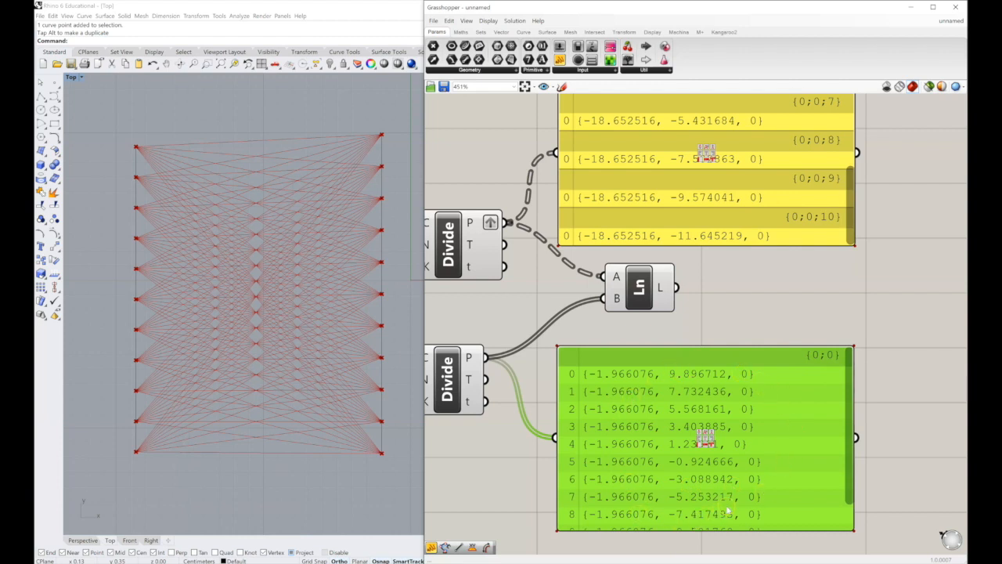
- Examine the branch paths in the upper panel and the data structure of the Line component's output
{"action": "right_click_drag", "start_coordinate": [729, 324], "coordinate": [710, 436]}
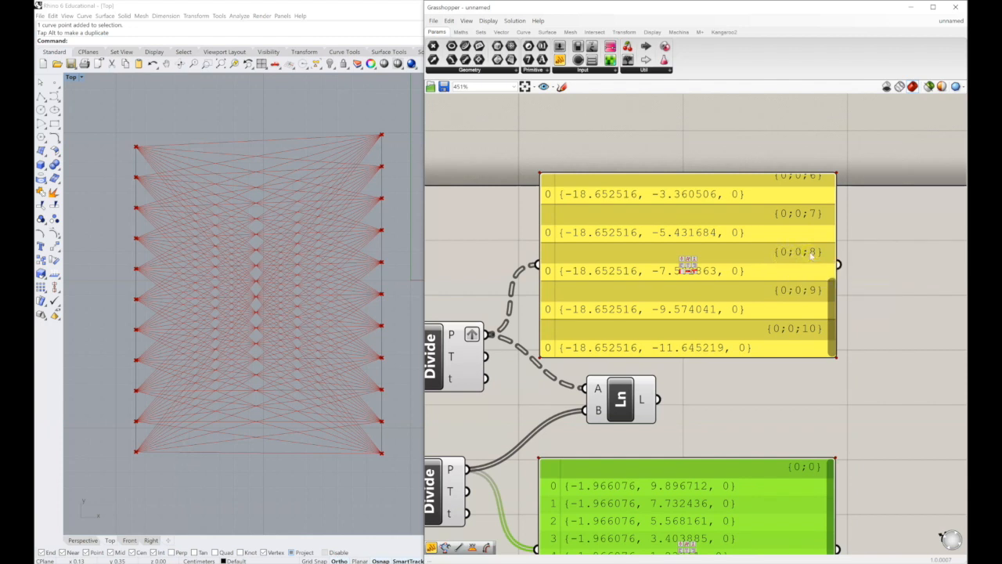
{"action": "right_click_drag", "start_coordinate": [814, 232], "coordinate": [812, 332]}
{"action": "left_click_drag", "start_coordinate": [829, 395], "coordinate": [828, 282]}
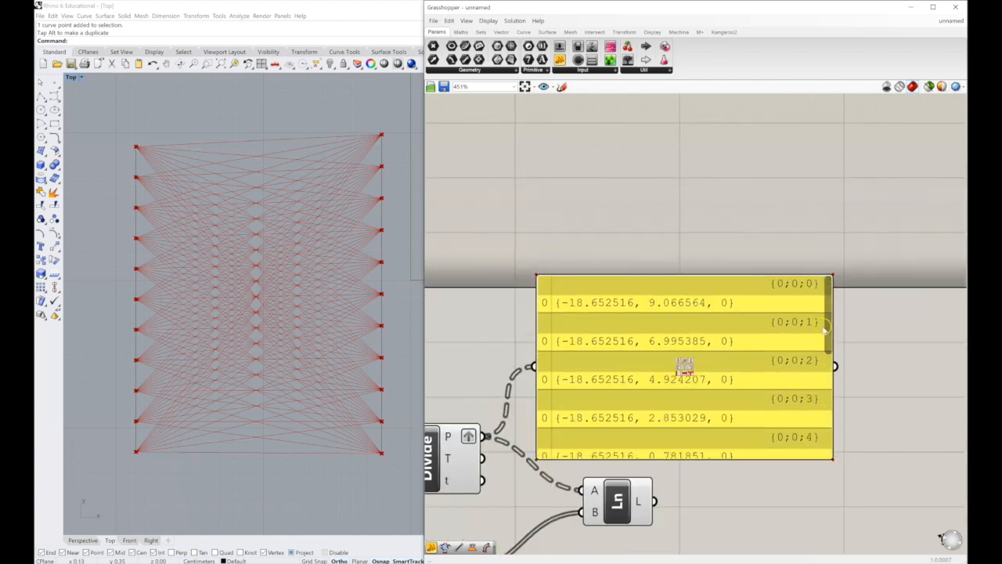
{"action": "right_click_drag", "start_coordinate": [782, 272], "coordinate": [783, 186]}
{"action": "right_click_drag", "start_coordinate": [745, 356], "coordinate": [838, 298]}
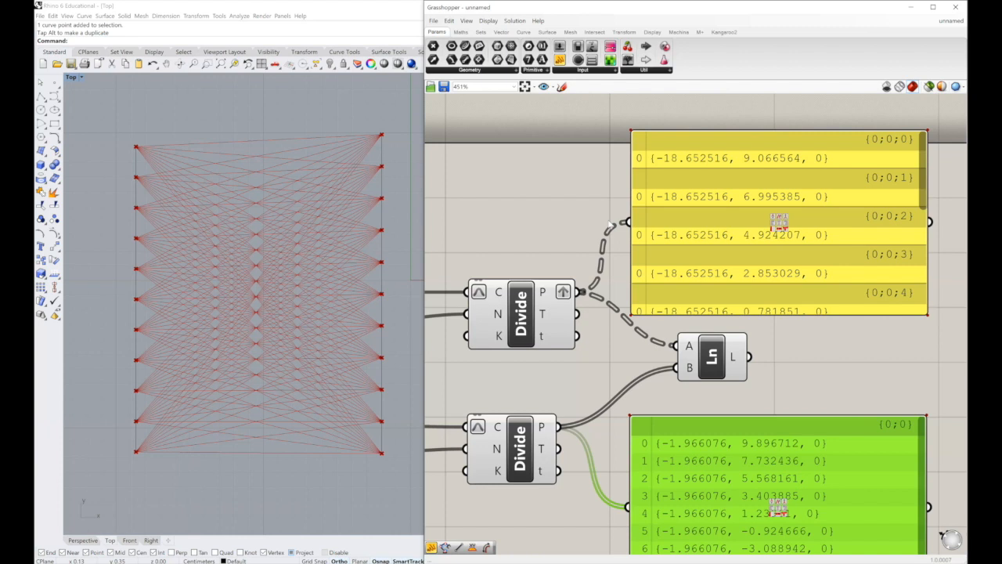
{"action": "right_click_drag", "start_coordinate": [655, 352], "coordinate": [601, 252]}
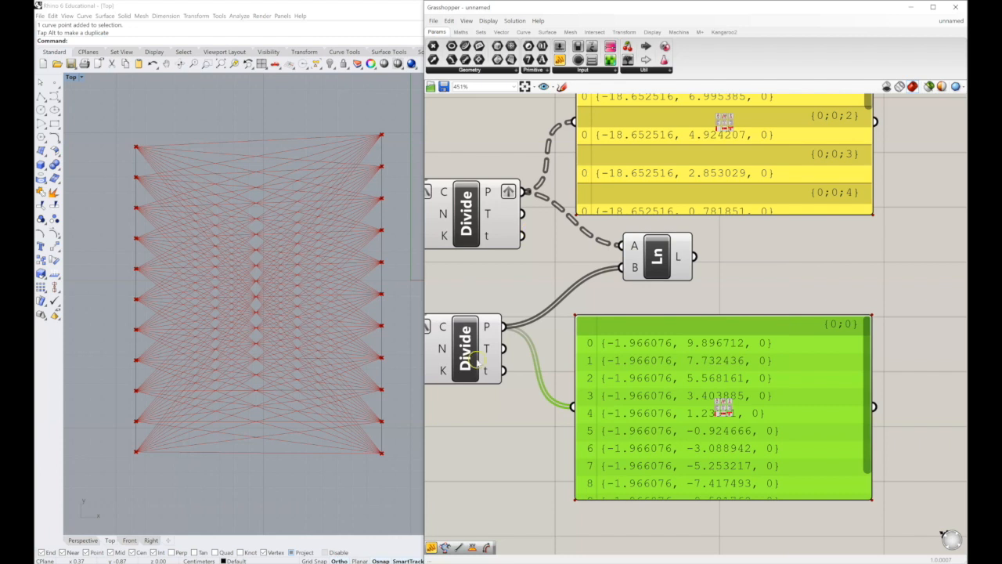
{"action": "mouse_move", "coordinate": [680, 257]}
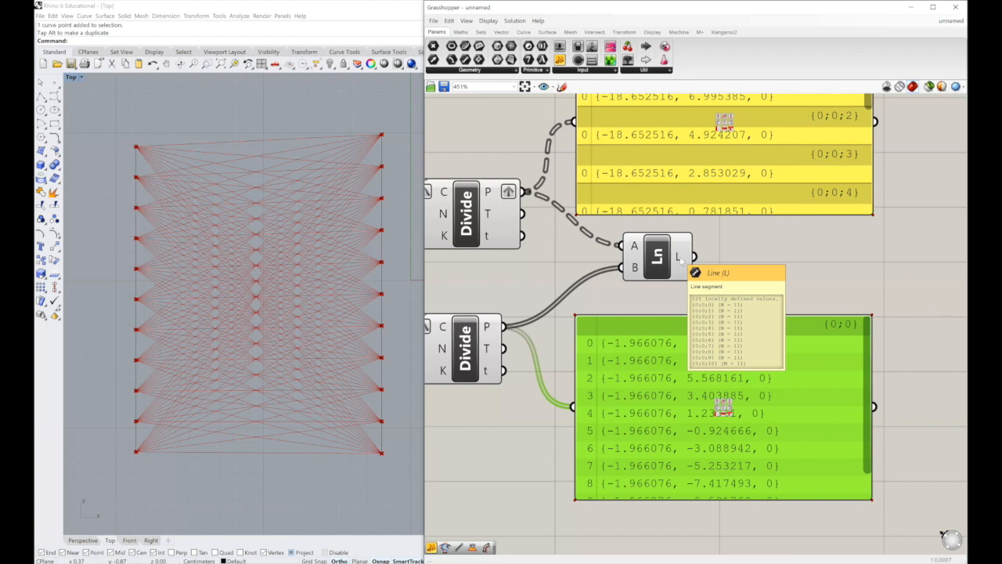
{"action": "right_click_drag", "start_coordinate": [510, 139], "coordinate": [628, 206]}
{"action": "scroll", "coordinate": [578, 202], "scroll_direction": "down", "scroll_amount": 3}
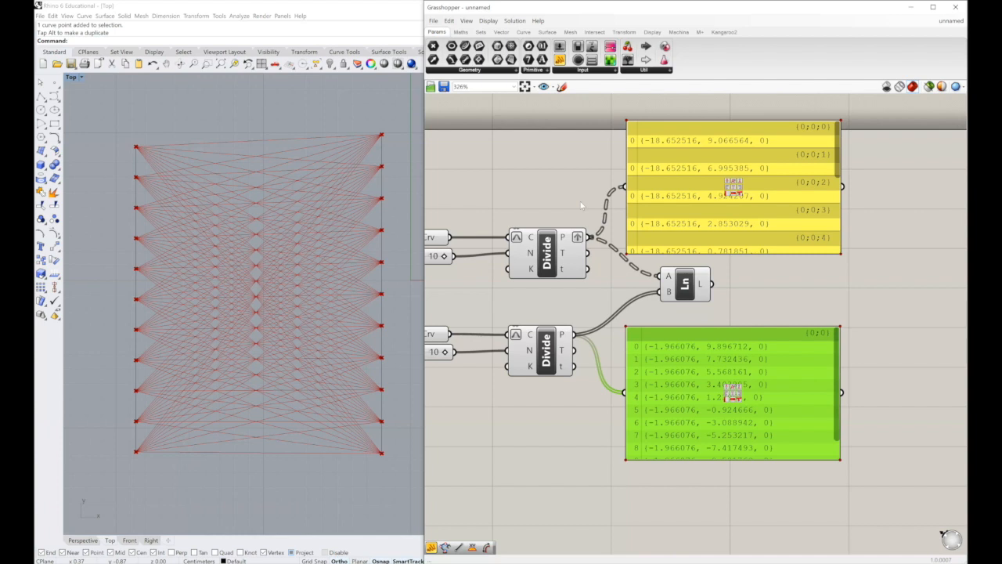
- Open the save dialog for the definition and dismiss it without saving
{"action": "left_click", "coordinate": [443, 87]}
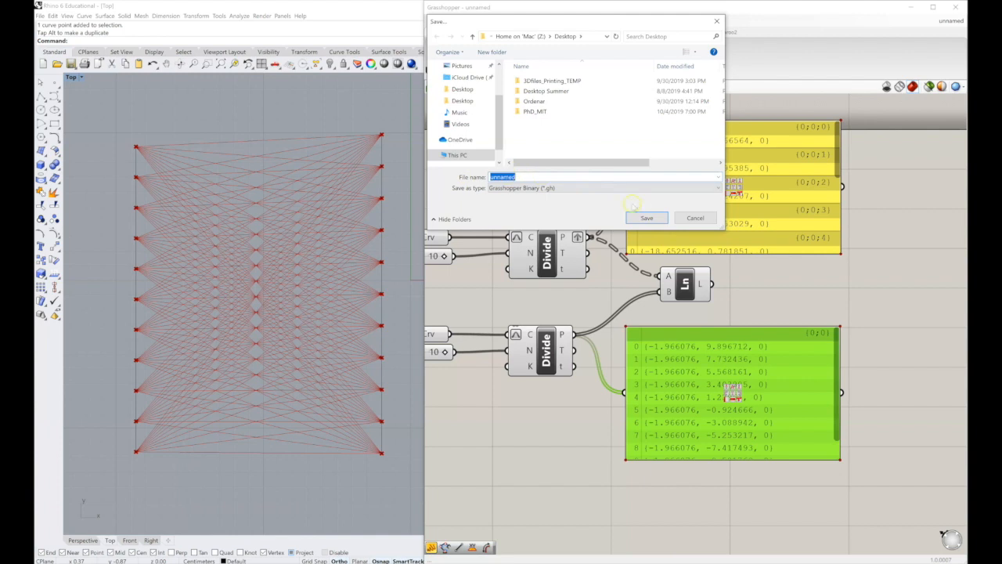
{"action": "left_click", "coordinate": [696, 218]}
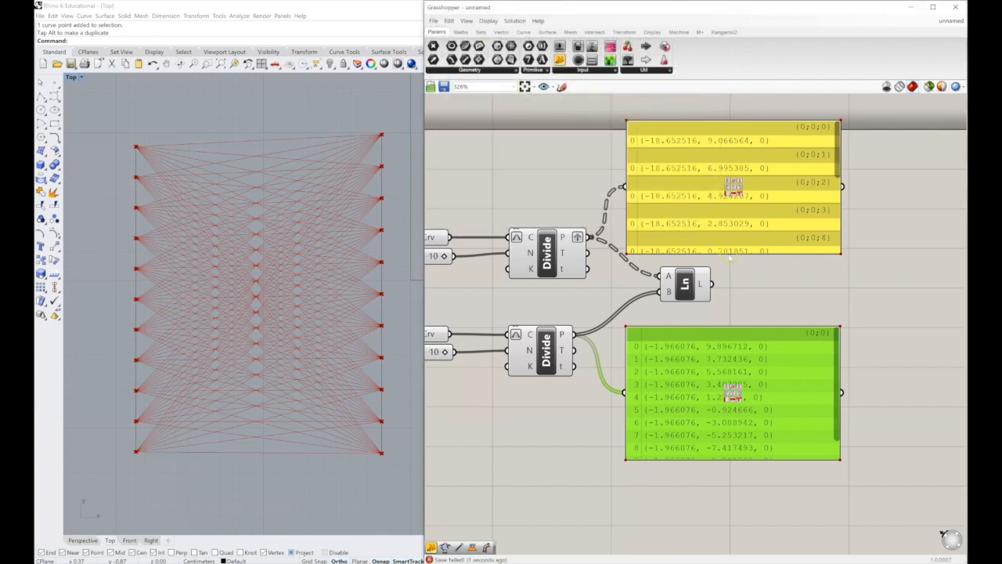
- Delete the two panels attached to the points outputs of the upper and lower Divide components
{"action": "left_click", "coordinate": [773, 277]}
{"action": "left_click", "coordinate": [800, 192]}
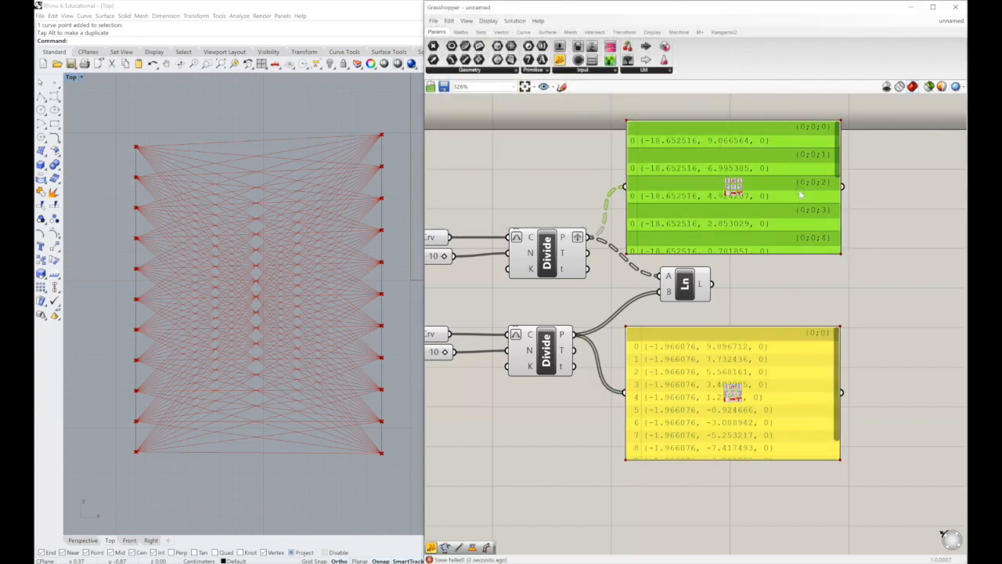
{"action": "key", "text": "Delete"}
{"action": "left_click", "coordinate": [760, 356]}
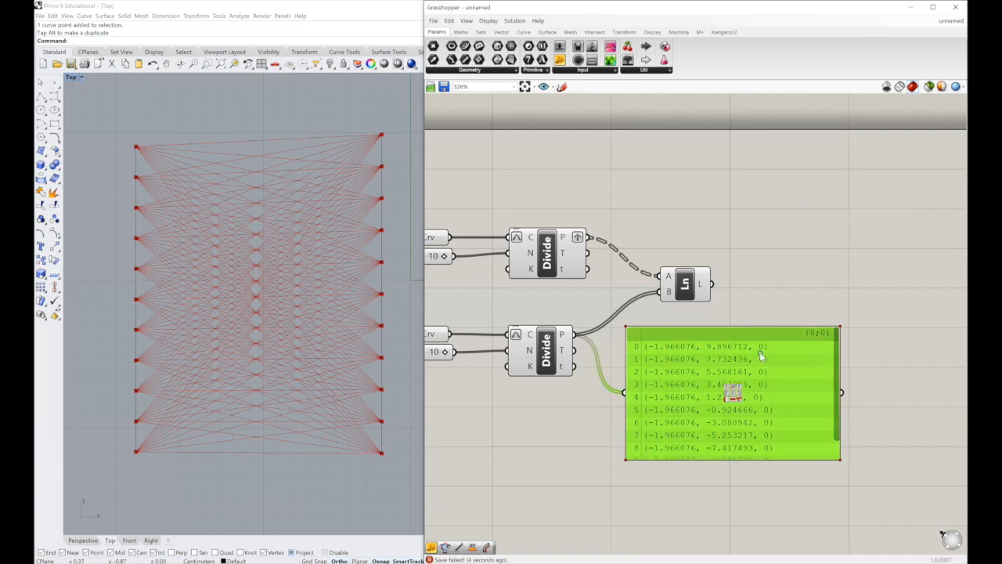
{"action": "key", "text": "Delete"}
- Reverse the points output of the upper Divide component and remove its Graft setting
{"action": "right_click_drag", "start_coordinate": [695, 217], "coordinate": [727, 190]}
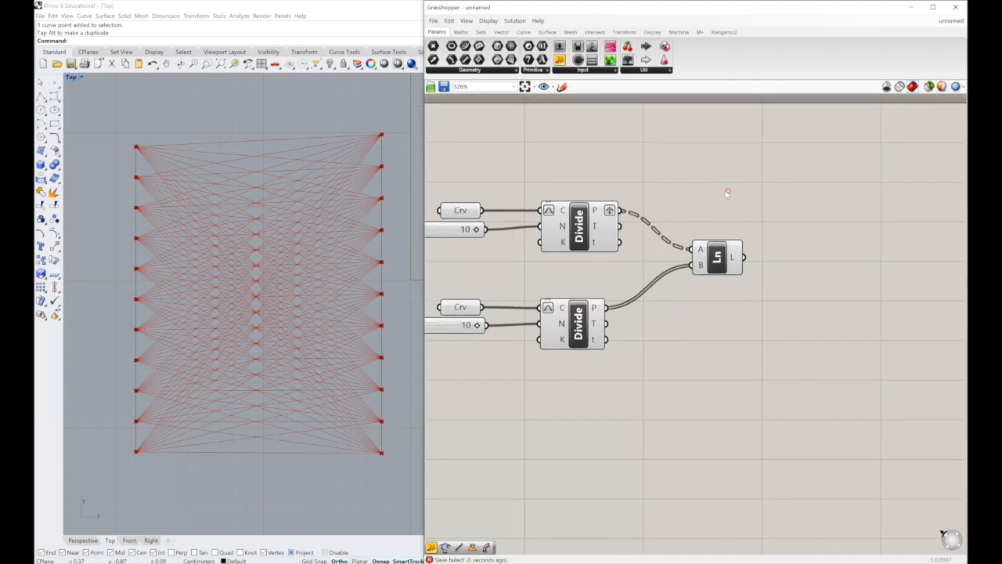
{"action": "right_click", "coordinate": [599, 216]}
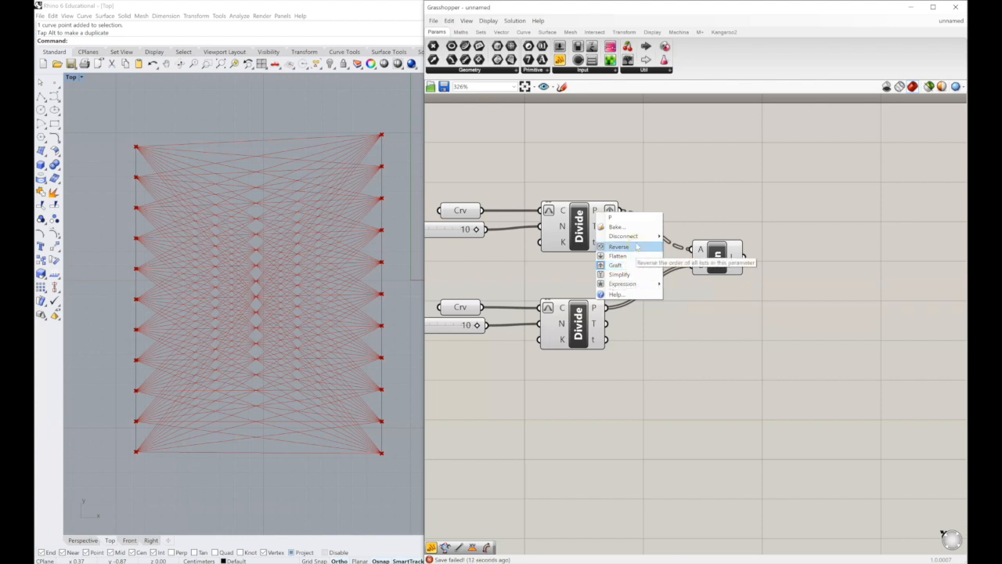
{"action": "left_click", "coordinate": [637, 246]}
{"action": "right_click", "coordinate": [600, 210]}
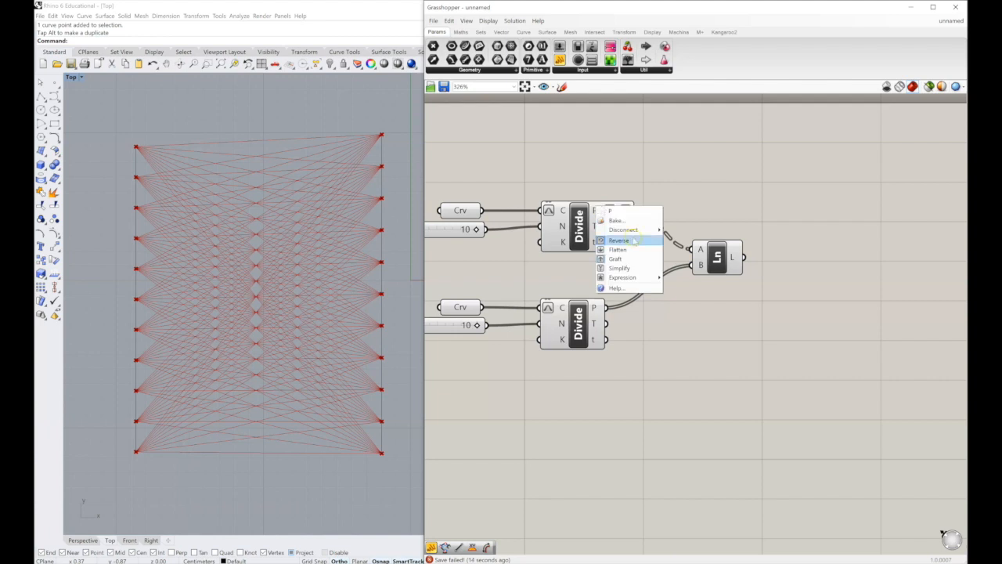
{"action": "left_click", "coordinate": [618, 259]}
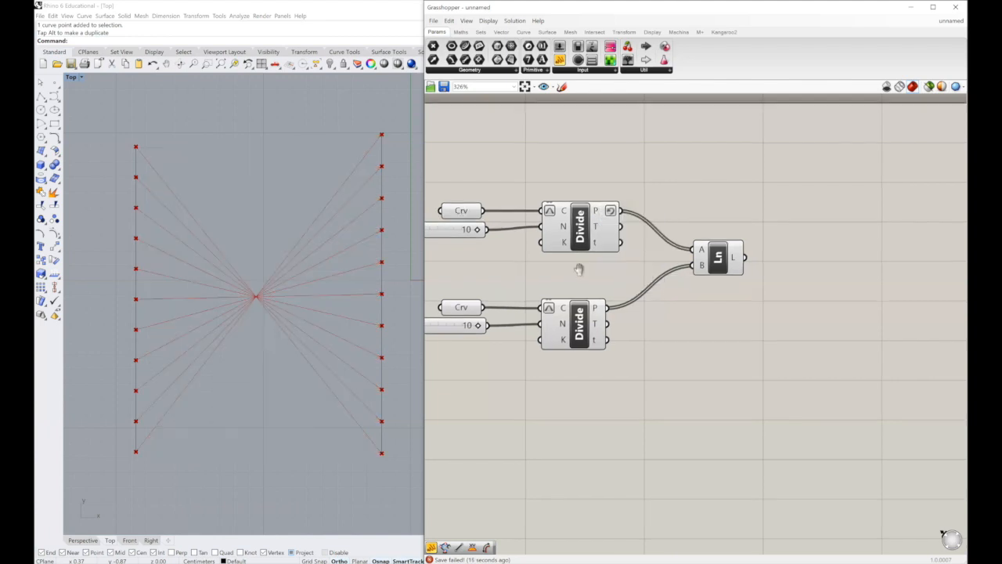
- Turn off Reverse on the points output of the upper Divide component
{"action": "right_click_drag", "start_coordinate": [579, 270], "coordinate": [599, 269]}
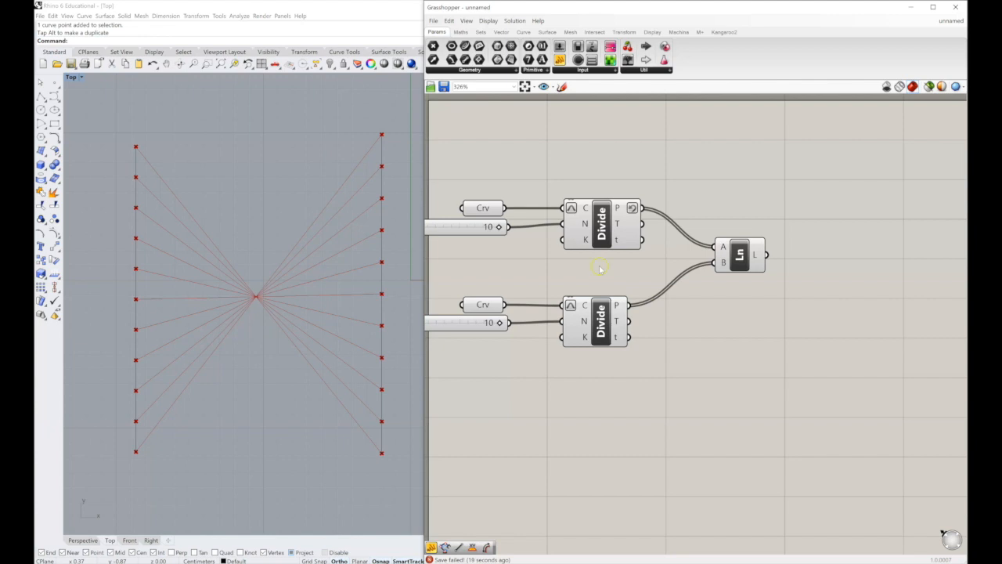
{"action": "right_click", "coordinate": [619, 209]}
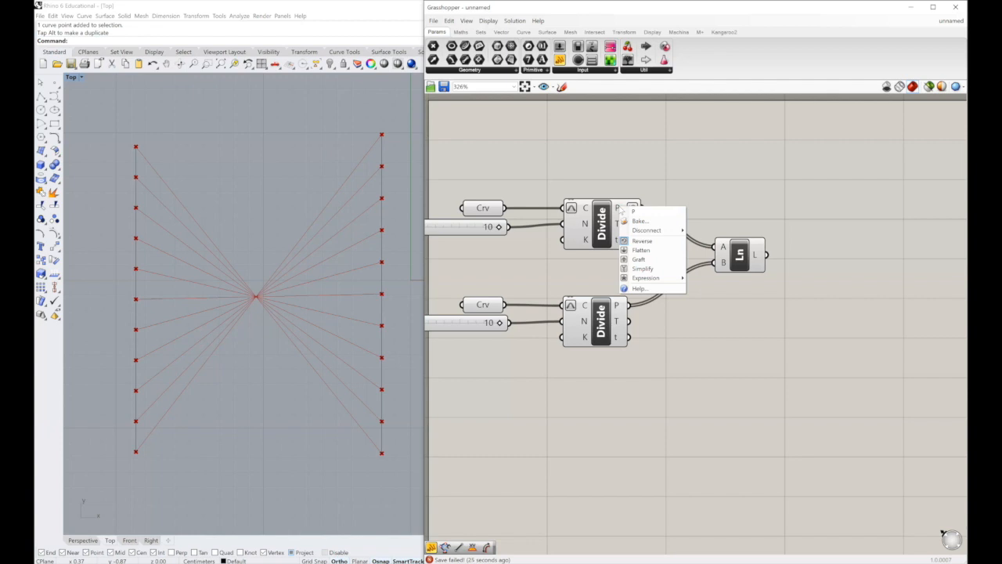
{"action": "right_click_drag", "start_coordinate": [721, 174], "coordinate": [734, 186]}
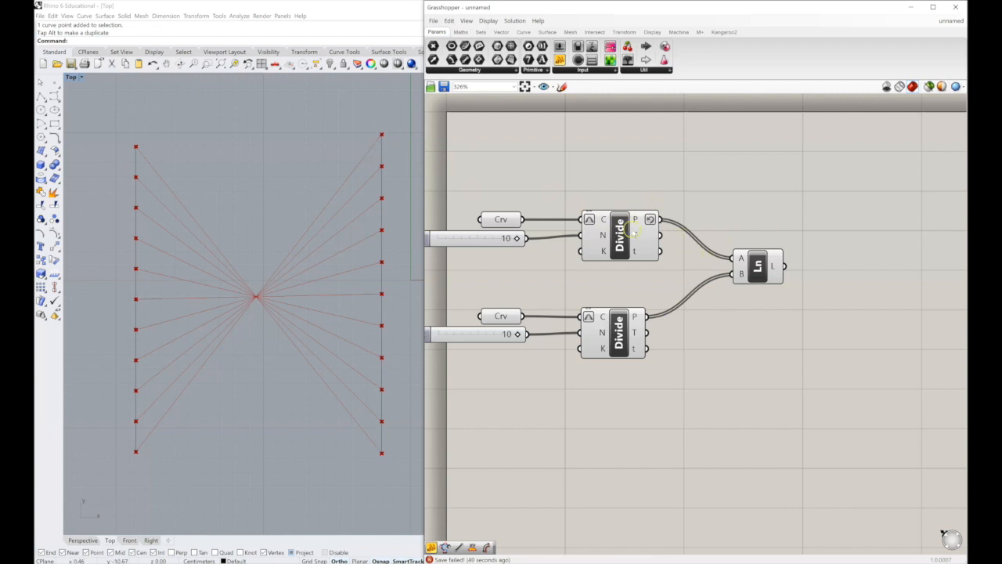
{"action": "right_click", "coordinate": [636, 222]}
{"action": "left_click", "coordinate": [662, 257]}
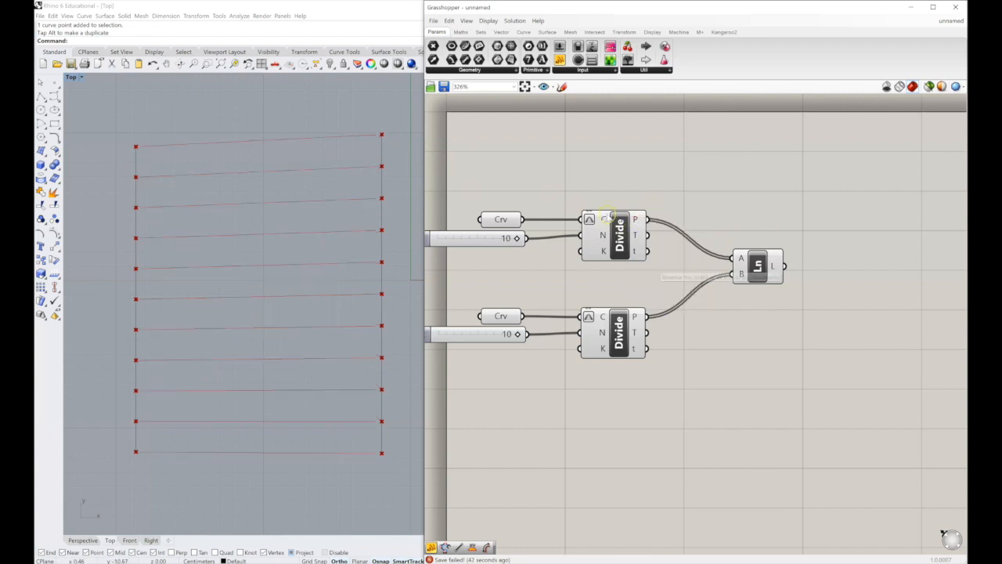
- Add a Param Viewer above the Line component and connect the upper Divide component's points output to it
{"action": "right_click", "coordinate": [636, 221]}
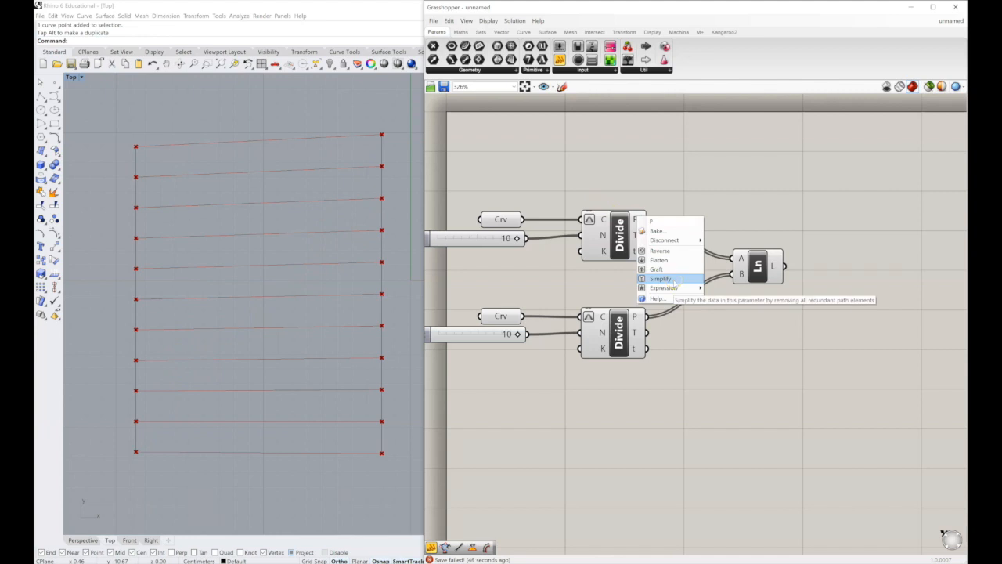
{"action": "right_click_drag", "start_coordinate": [704, 137], "coordinate": [649, 135]}
{"action": "left_click_drag", "start_coordinate": [627, 60], "coordinate": [716, 192]}
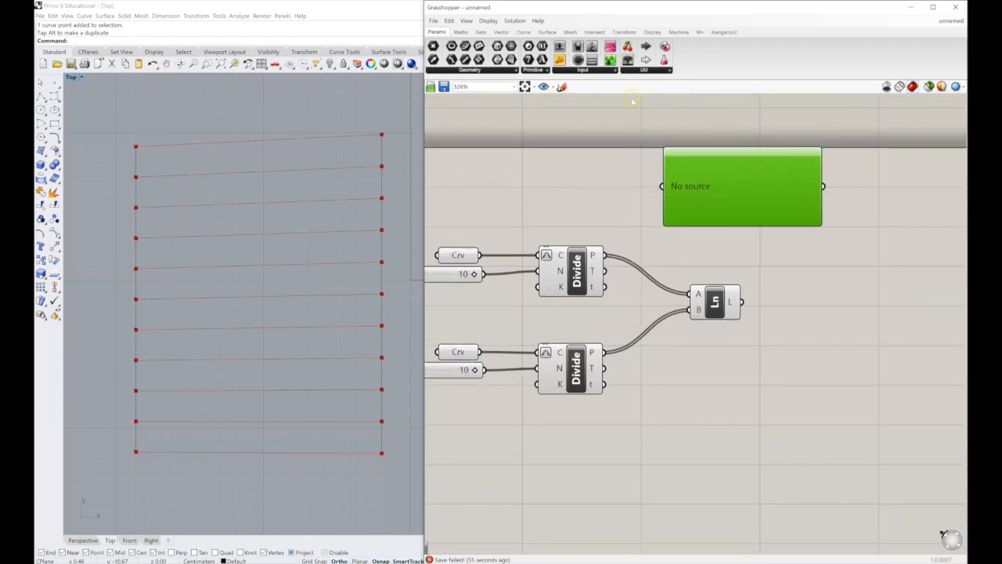
{"action": "right_click_drag", "start_coordinate": [603, 127], "coordinate": [640, 128]}
{"action": "left_click_drag", "start_coordinate": [644, 255], "coordinate": [701, 191]}
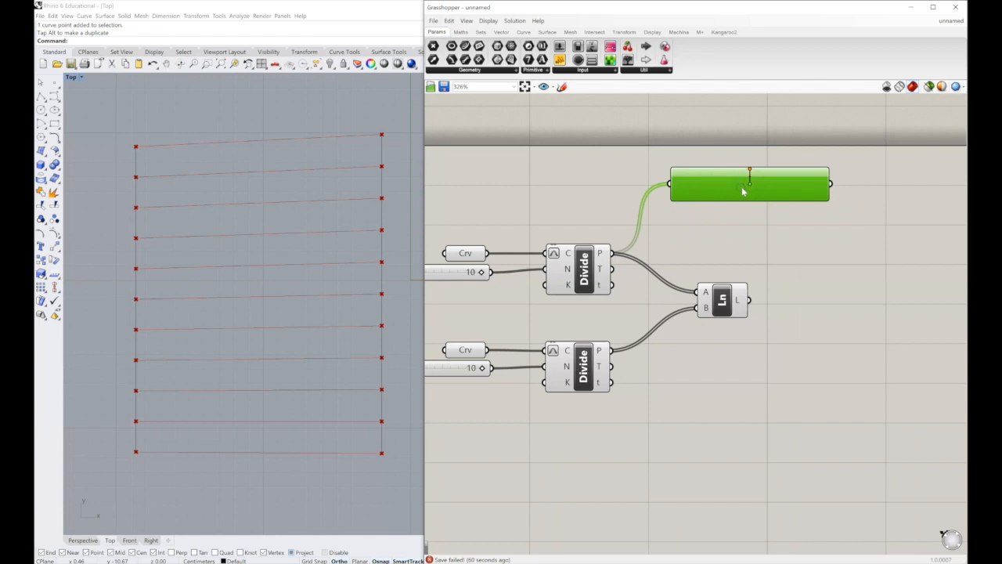
- Switch the Param Viewer to its tree diagram display and enlarge it
{"action": "double_click", "coordinate": [770, 196]}
{"action": "left_click_drag", "start_coordinate": [761, 323], "coordinate": [761, 279]}
{"action": "left_click_drag", "start_coordinate": [741, 204], "coordinate": [741, 187]}
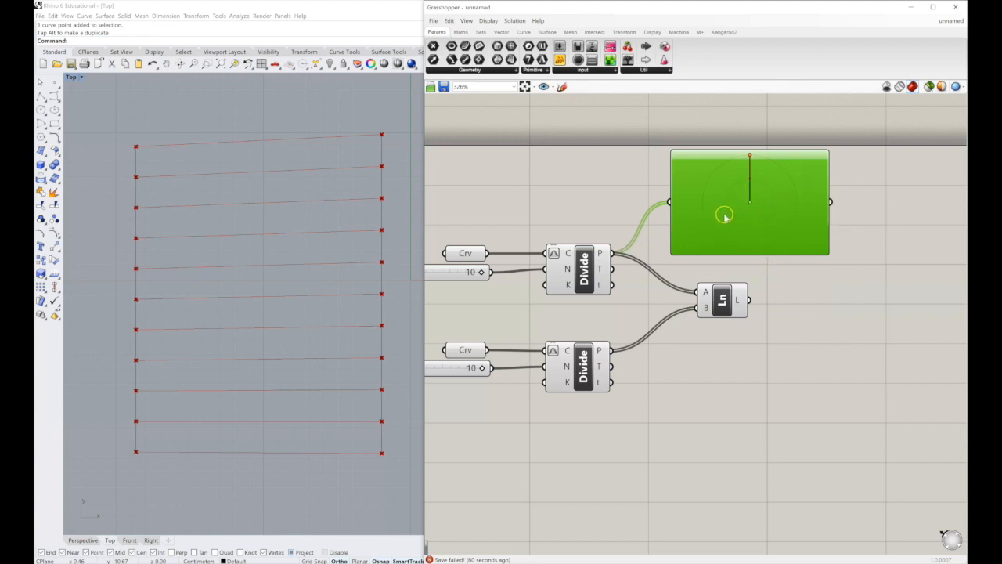
- Duplicate the Param Viewer below the Line component and wire the lower Divide component's points output into the copy
{"action": "left_click_drag", "start_coordinate": [724, 215], "coordinate": [723, 486], "text": "alt"}
{"action": "left_click_drag", "start_coordinate": [614, 351], "coordinate": [678, 434], "text": "shift"}
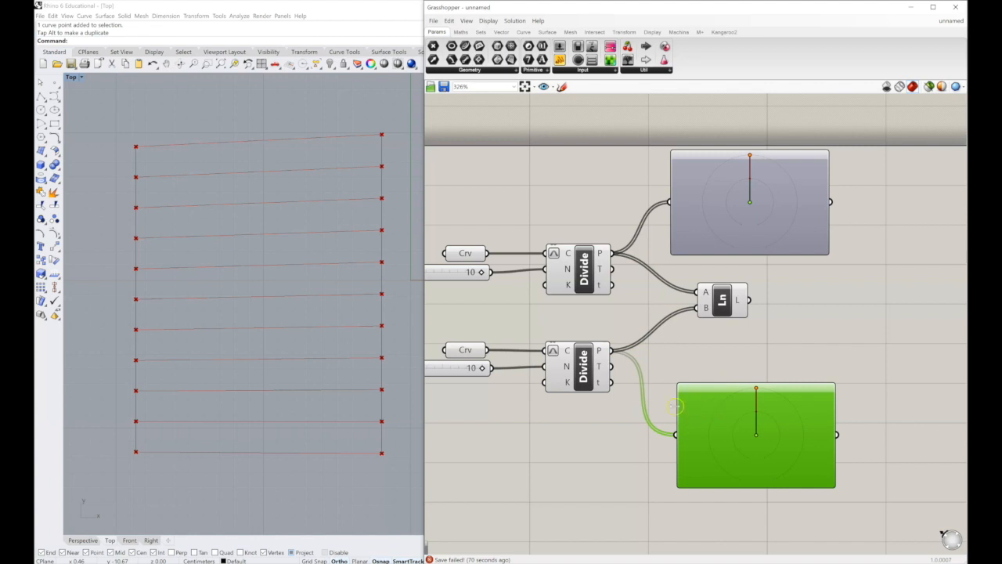
- Graft the points output of the lower Divide component
{"action": "right_click", "coordinate": [601, 351]}
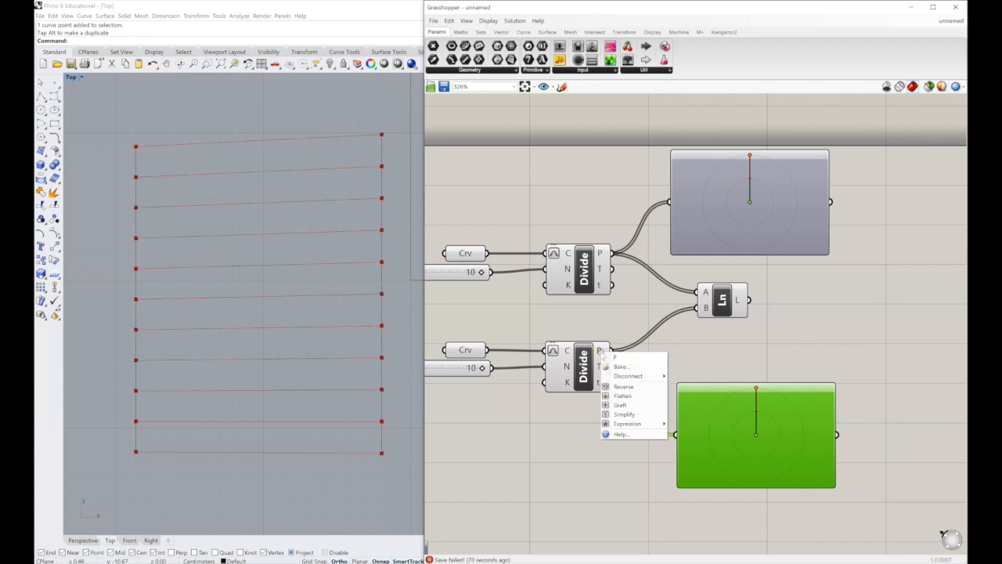
{"action": "left_click", "coordinate": [624, 396]}
{"action": "right_click_drag", "start_coordinate": [660, 406], "coordinate": [644, 379]}
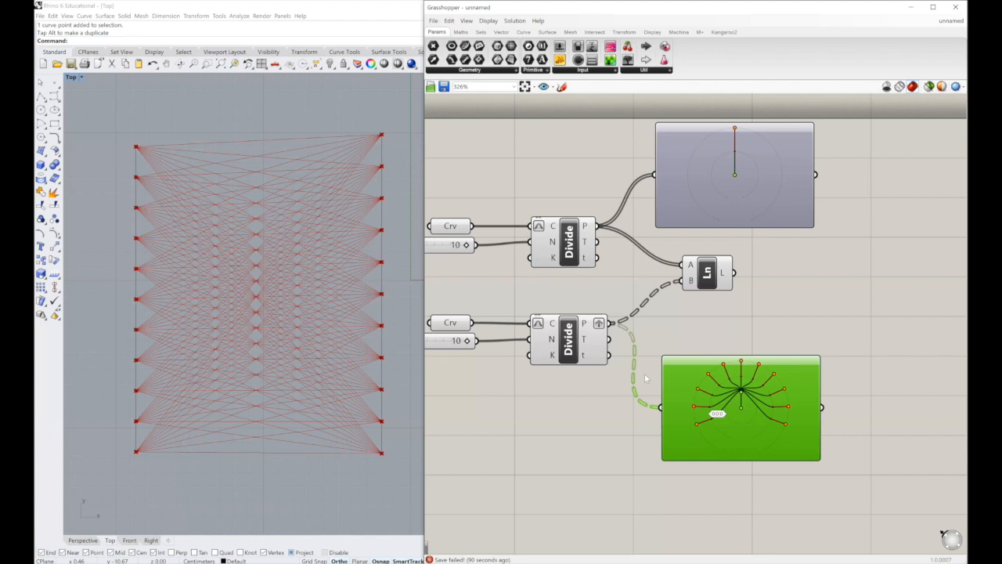
{"action": "right_click_drag", "start_coordinate": [646, 338], "coordinate": [696, 333]}
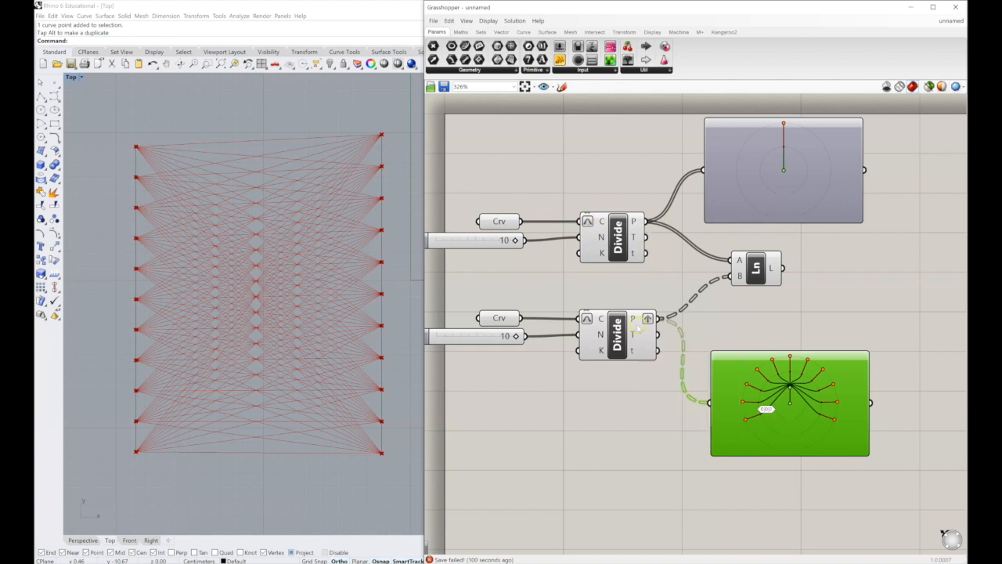
- Delete both Param Viewers from the canvas
{"action": "mouse_move", "coordinate": [638, 328]}
{"action": "left_click", "coordinate": [820, 215]}
{"action": "key", "text": "Delete"}
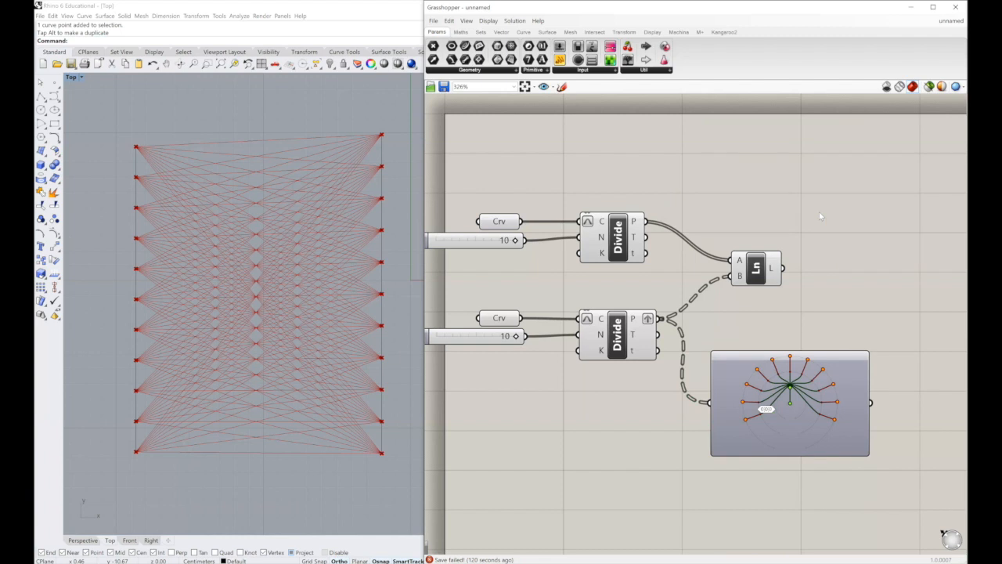
{"action": "left_click", "coordinate": [784, 370]}
{"action": "key", "text": "Delete"}
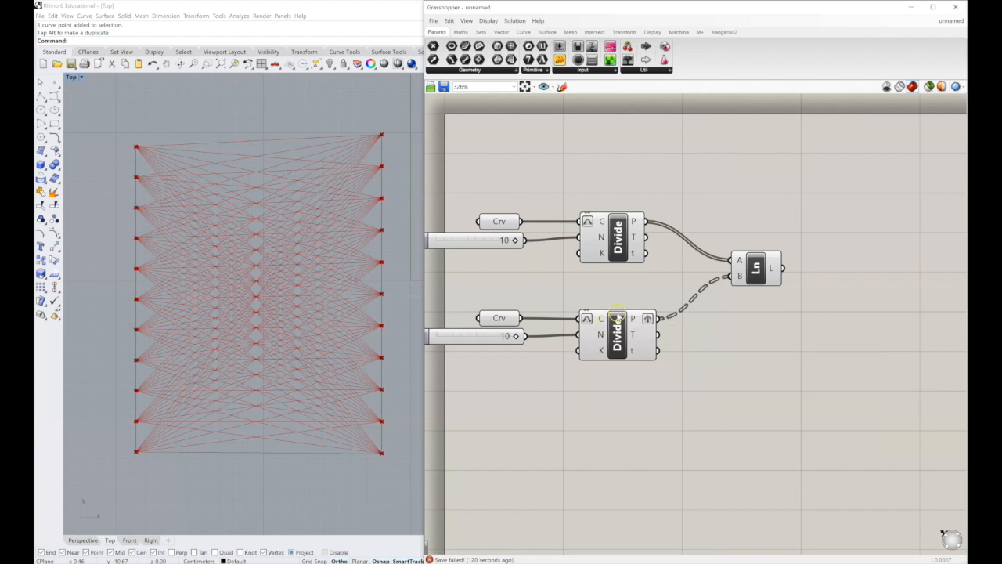
- Turn off Graft on the lower Divide component's points output
{"action": "left_click", "coordinate": [629, 320]}
{"action": "right_click", "coordinate": [629, 320]}
{"action": "right_click", "coordinate": [634, 317]}
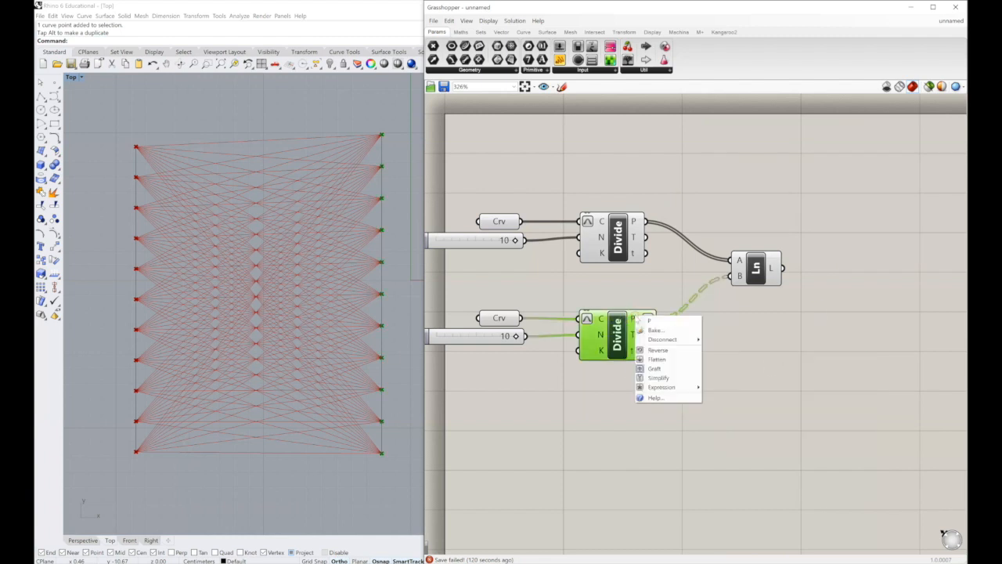
{"action": "left_click", "coordinate": [666, 369]}
{"action": "left_click", "coordinate": [727, 180]}
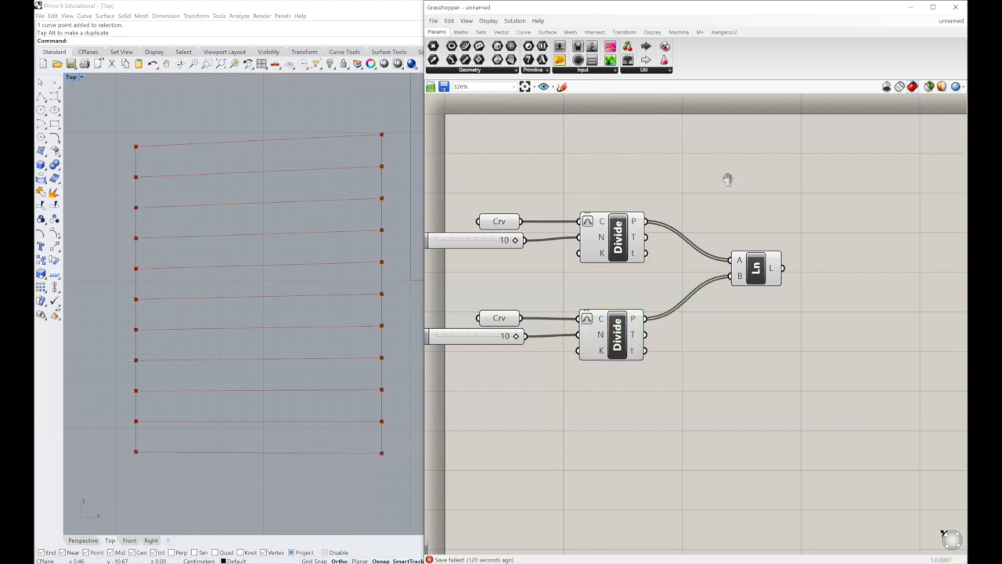
- Set the lower Divide component's Count slider to 5
{"action": "right_click_drag", "start_coordinate": [727, 179], "coordinate": [739, 188]}
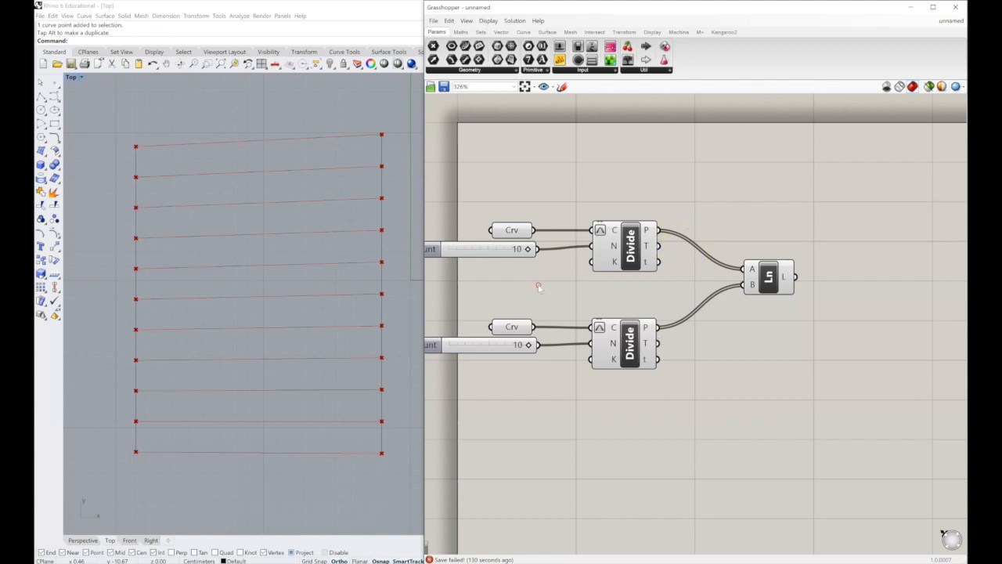
{"action": "right_click_drag", "start_coordinate": [538, 286], "coordinate": [598, 284]}
{"action": "left_click_drag", "start_coordinate": [587, 346], "coordinate": [544, 350]}
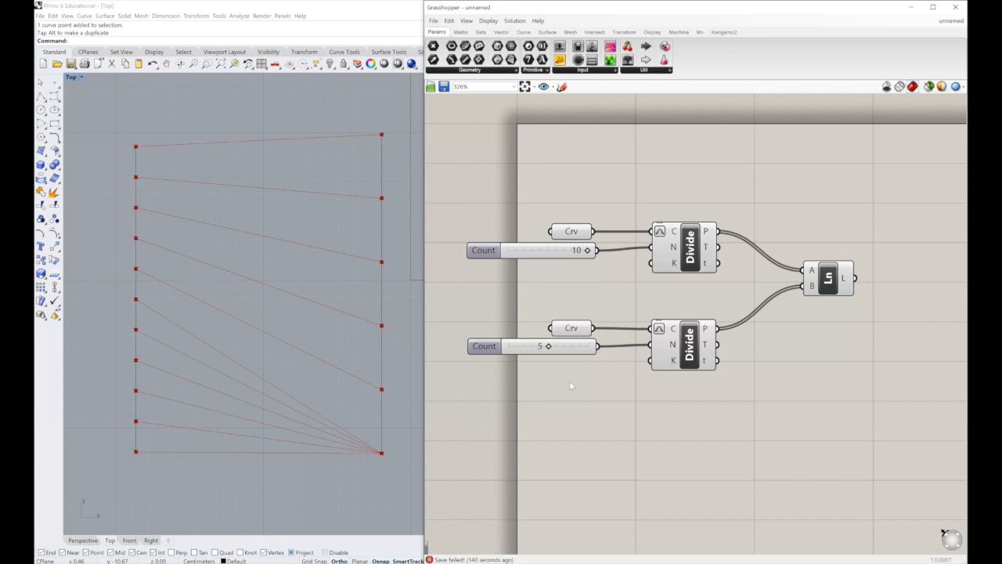
- Add a Cross Reference component from the list components to the canvas, above the Divide and Line components
{"action": "left_click", "coordinate": [481, 31]}
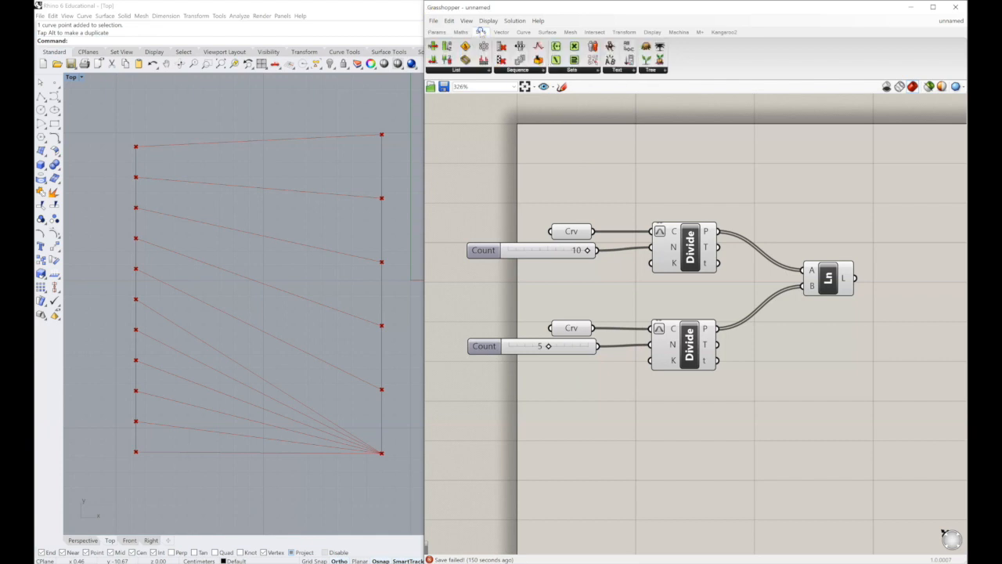
{"action": "left_click", "coordinate": [565, 71]}
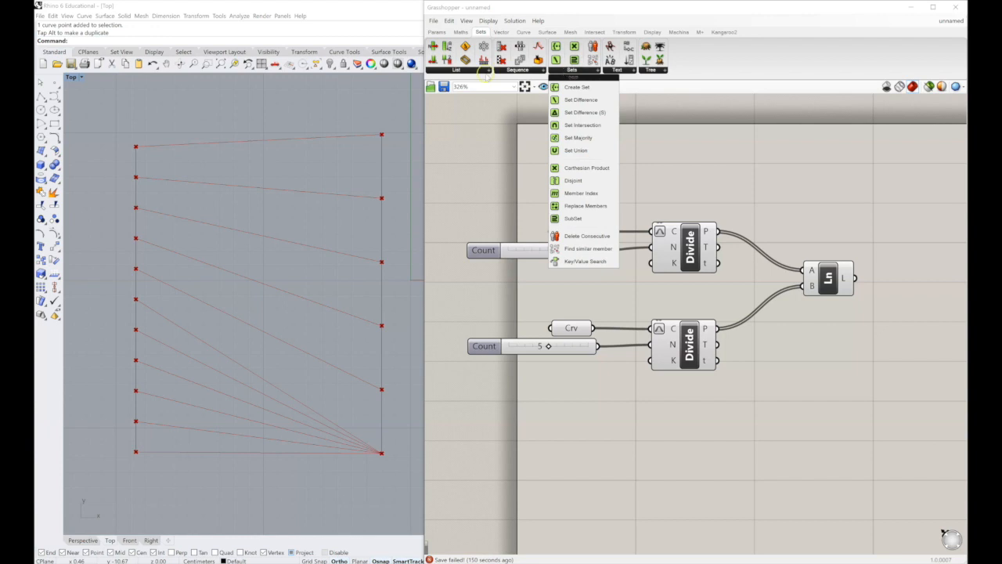
{"action": "left_click", "coordinate": [475, 70]}
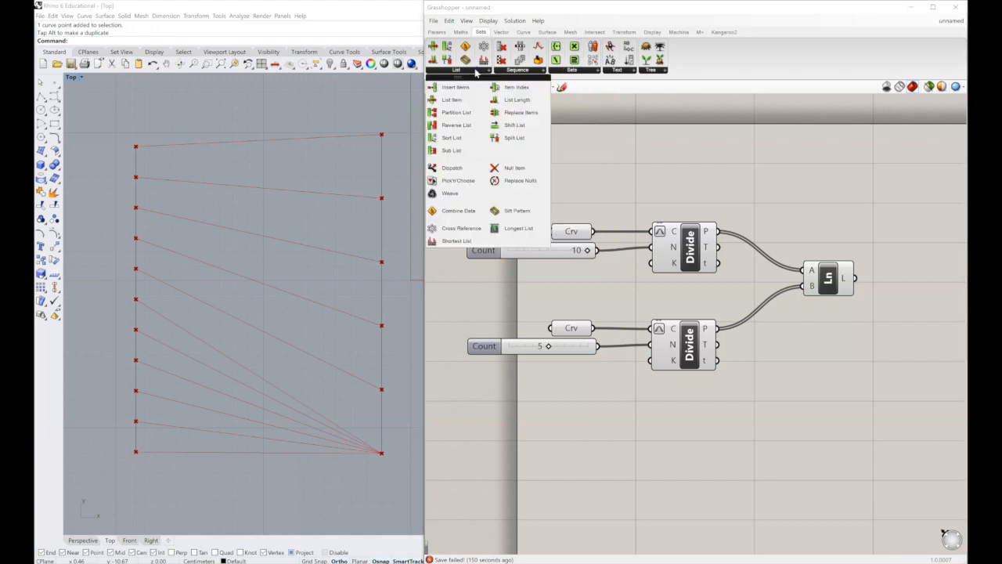
{"action": "left_click_drag", "start_coordinate": [461, 228], "coordinate": [777, 174]}
{"action": "right_click", "coordinate": [686, 252]}
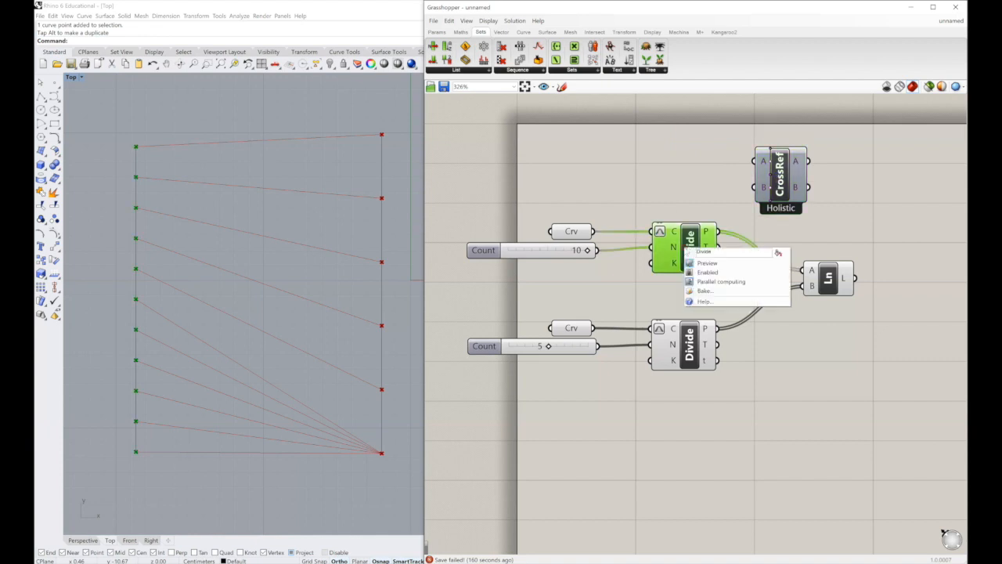
{"action": "right_click", "coordinate": [670, 246]}
{"action": "left_click", "coordinate": [664, 123]}
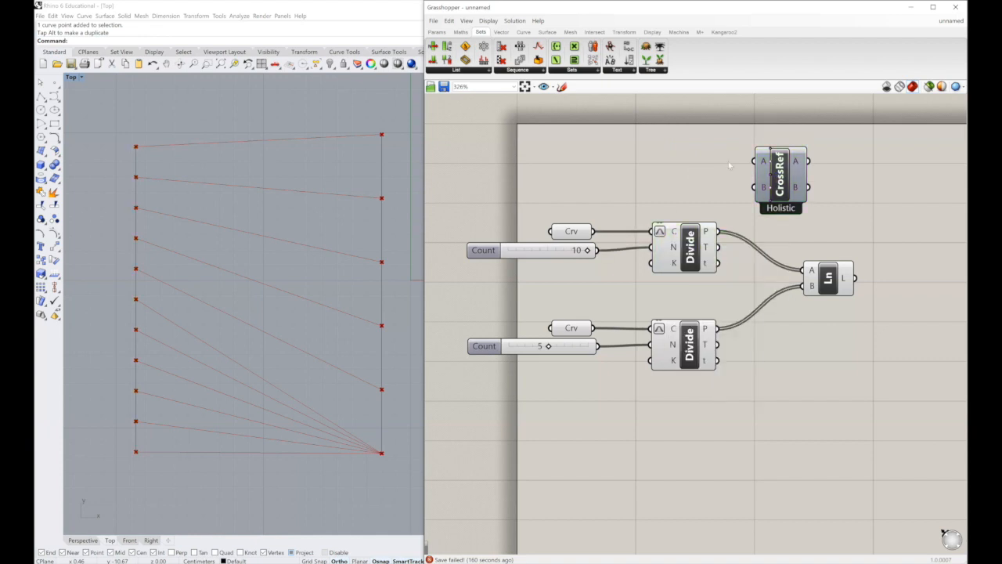
{"action": "right_click", "coordinate": [781, 180]}
{"action": "left_click", "coordinate": [651, 183]}
- Move the Line component farther from the Divide components and place Cross Reference in the gap between them
{"action": "right_click_drag", "start_coordinate": [651, 183], "coordinate": [537, 170]}
{"action": "left_click_drag", "start_coordinate": [711, 269], "coordinate": [836, 288]}
{"action": "right_click_drag", "start_coordinate": [705, 281], "coordinate": [774, 281]}
{"action": "left_click_drag", "start_coordinate": [746, 167], "coordinate": [817, 157]}
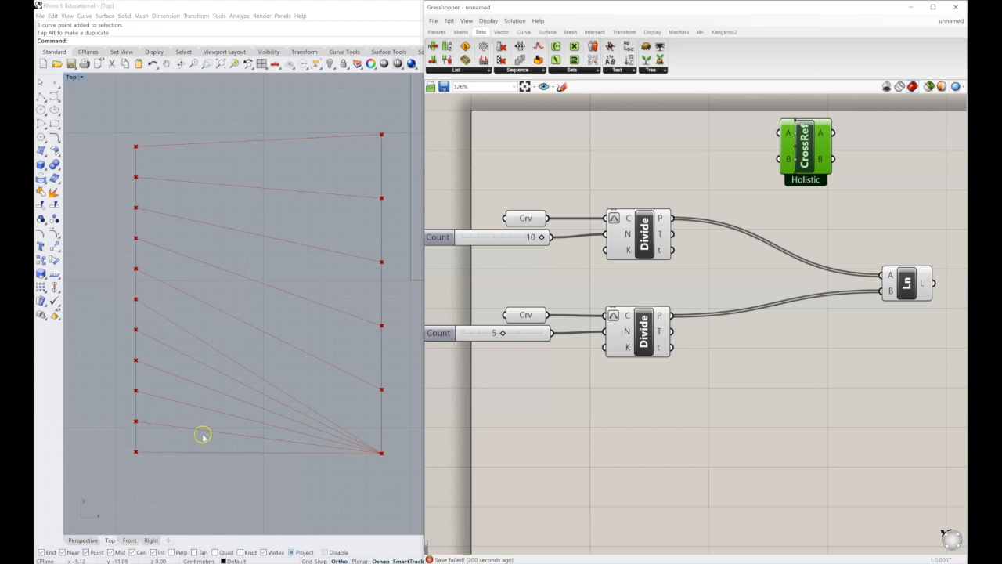
{"action": "left_click", "coordinate": [722, 381]}
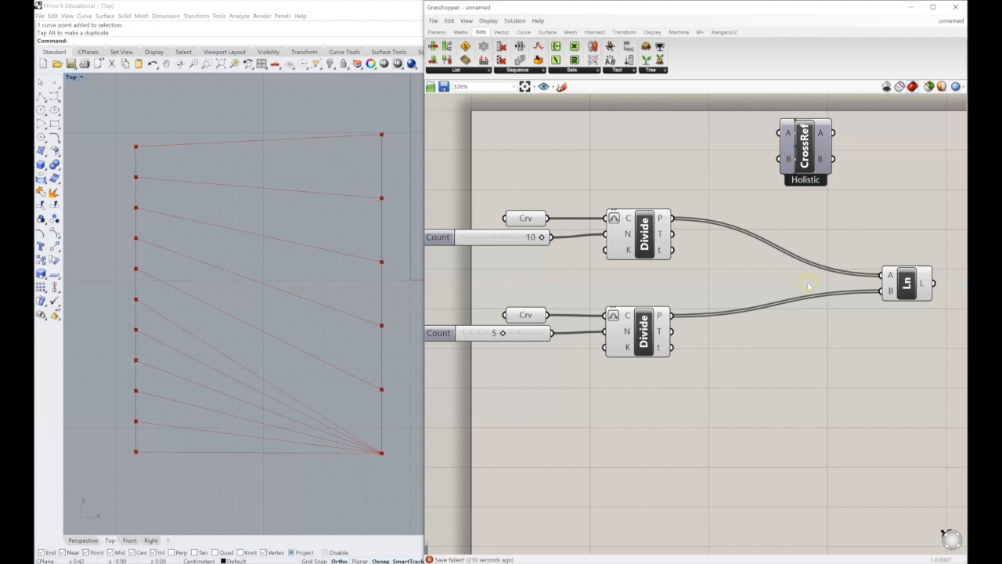
{"action": "left_click_drag", "start_coordinate": [797, 154], "coordinate": [738, 275]}
- Connect the upper Divide component's points output to Cross Reference input A and the lower one's to input B
{"action": "left_click", "coordinate": [640, 238]}
{"action": "right_click", "coordinate": [644, 235]}
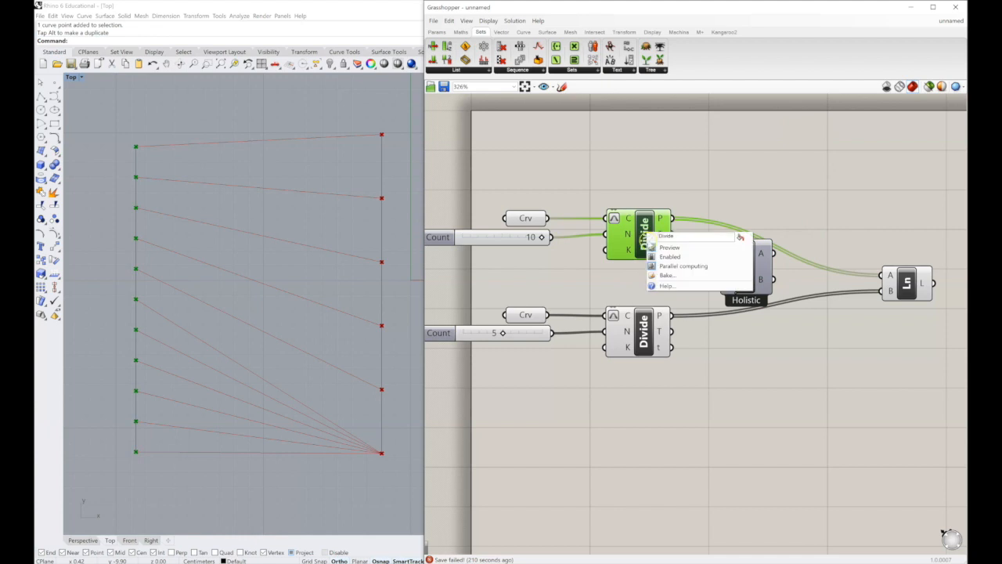
{"action": "left_click", "coordinate": [656, 172]}
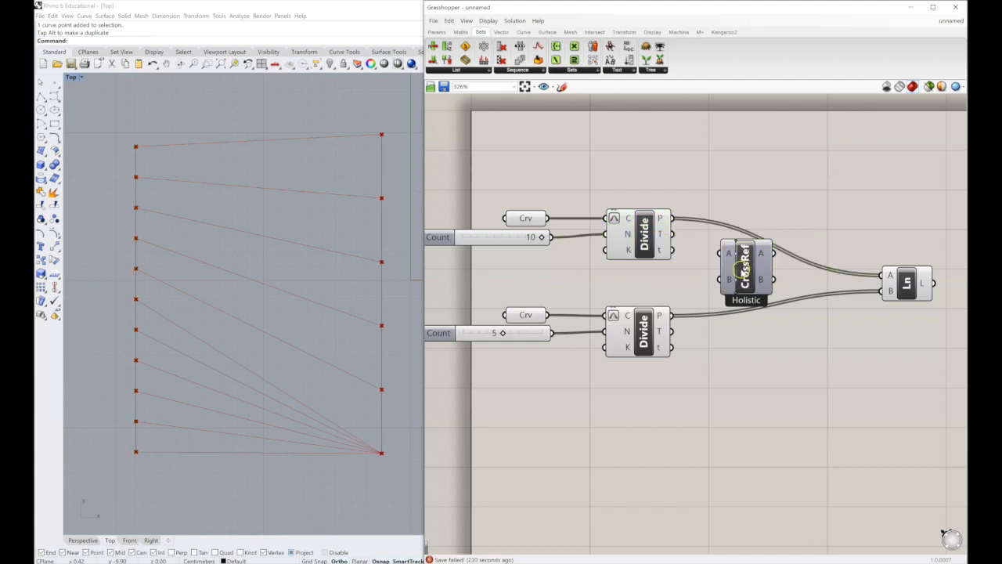
{"action": "left_click", "coordinate": [742, 271]}
{"action": "left_click_drag", "start_coordinate": [673, 218], "coordinate": [720, 253]}
{"action": "left_click_drag", "start_coordinate": [682, 314], "coordinate": [719, 280]}
- Wire the Cross Reference outputs A and B into the Line component's A and B inputs, replacing the direct connections
{"action": "right_click_drag", "start_coordinate": [814, 265], "coordinate": [748, 254]}
{"action": "left_click_drag", "start_coordinate": [710, 245], "coordinate": [818, 267]}
{"action": "left_click_drag", "start_coordinate": [710, 271], "coordinate": [801, 269]}
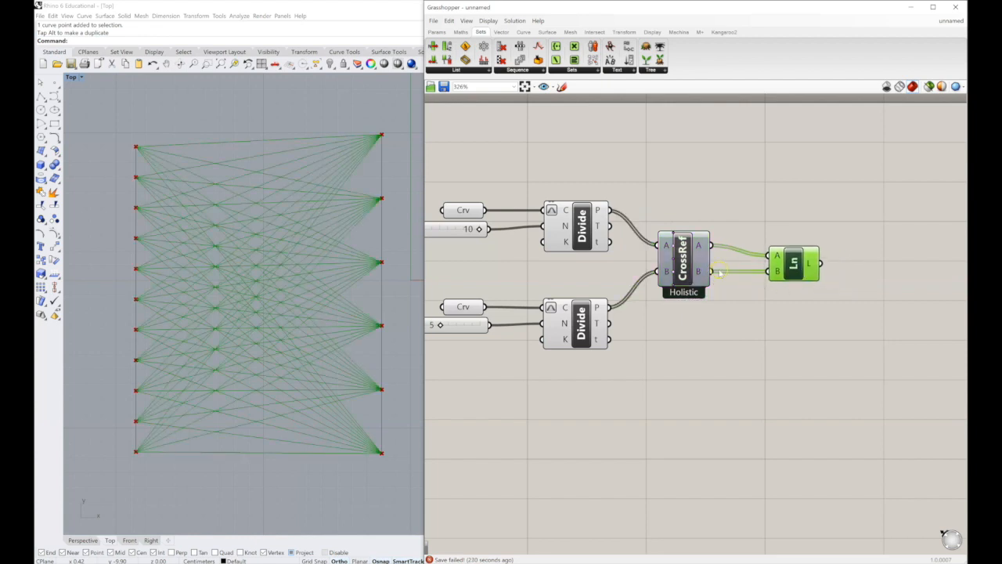
- Try the Lower Triangle and Lower Triangle (strict) matching modes on the Cross Reference component
{"action": "right_click", "coordinate": [689, 255]}
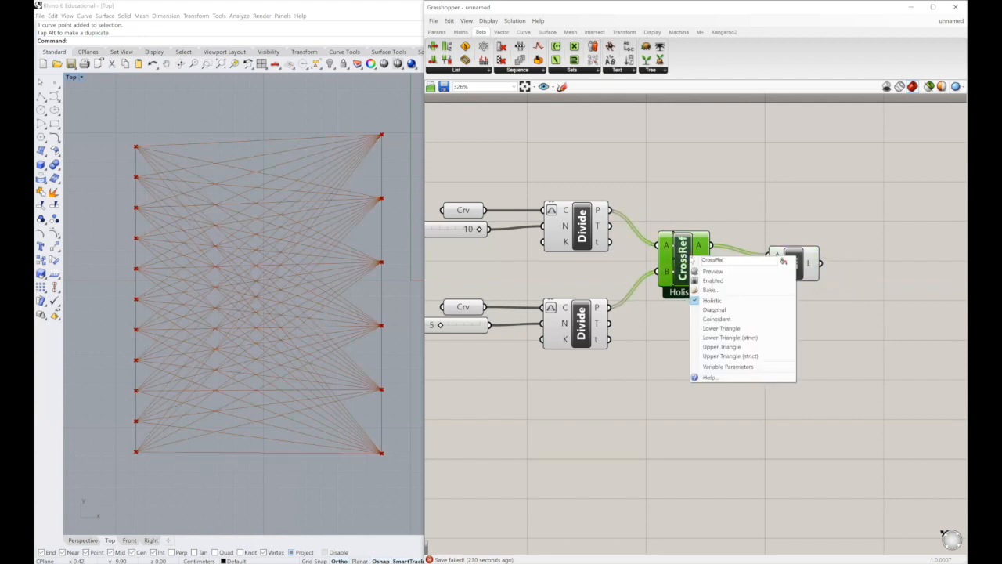
{"action": "left_click", "coordinate": [747, 327]}
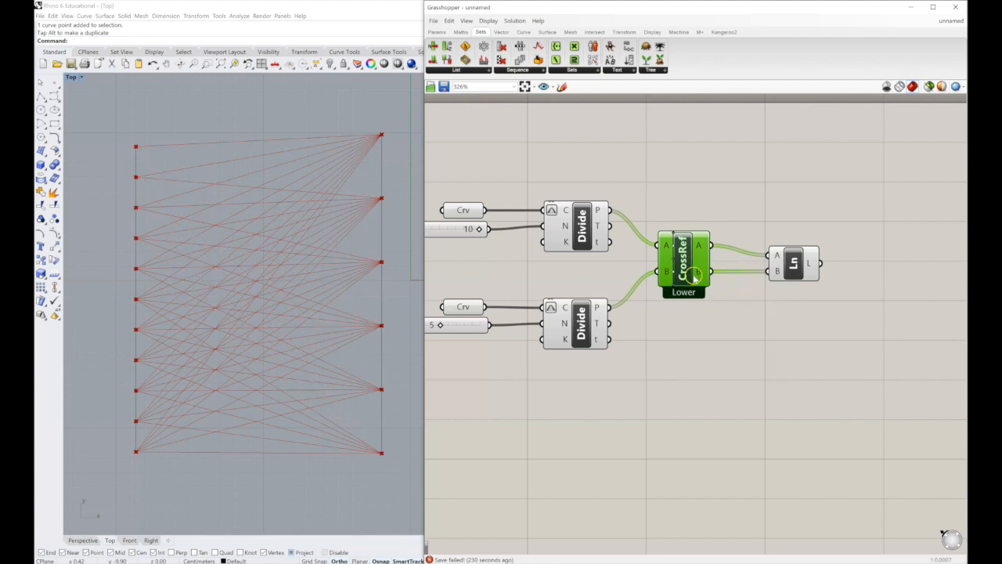
{"action": "right_click", "coordinate": [689, 260]}
{"action": "left_click", "coordinate": [734, 342]}
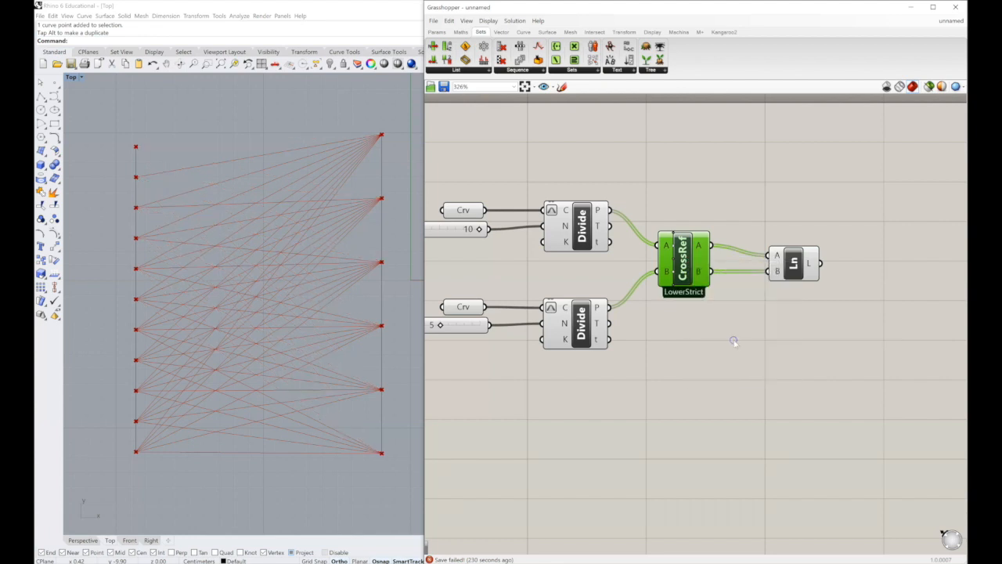
- Set the Cross Reference matching mode to Upper Triangle and switch it to Upper Triangle (strict)
{"action": "right_click", "coordinate": [686, 252]}
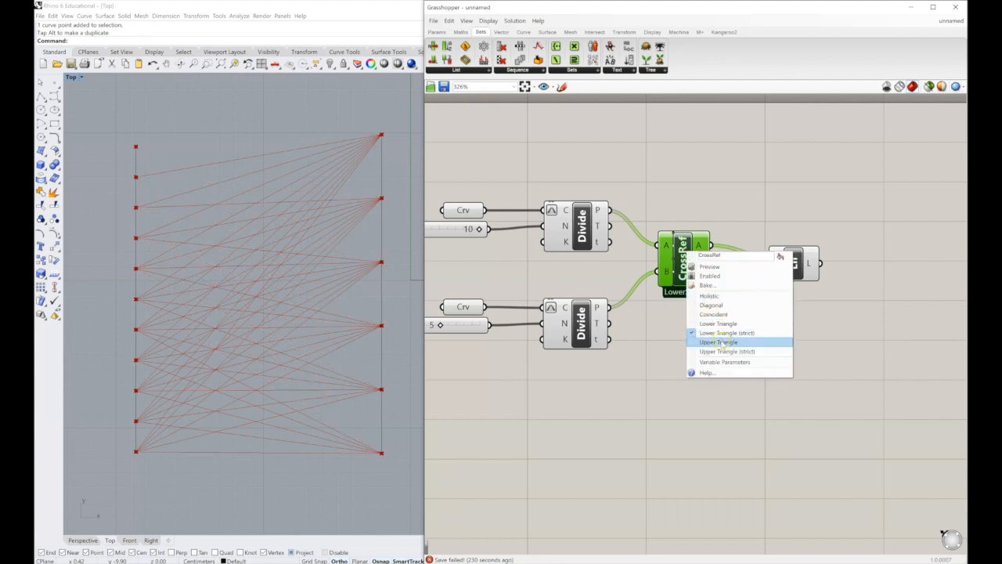
{"action": "left_click", "coordinate": [720, 342]}
{"action": "right_click", "coordinate": [688, 269]}
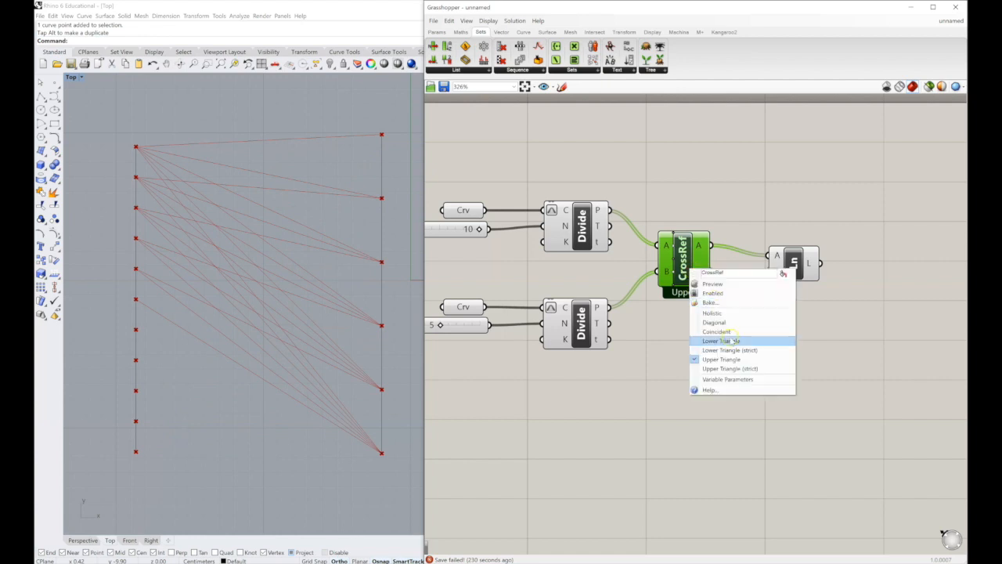
{"action": "left_click", "coordinate": [732, 368]}
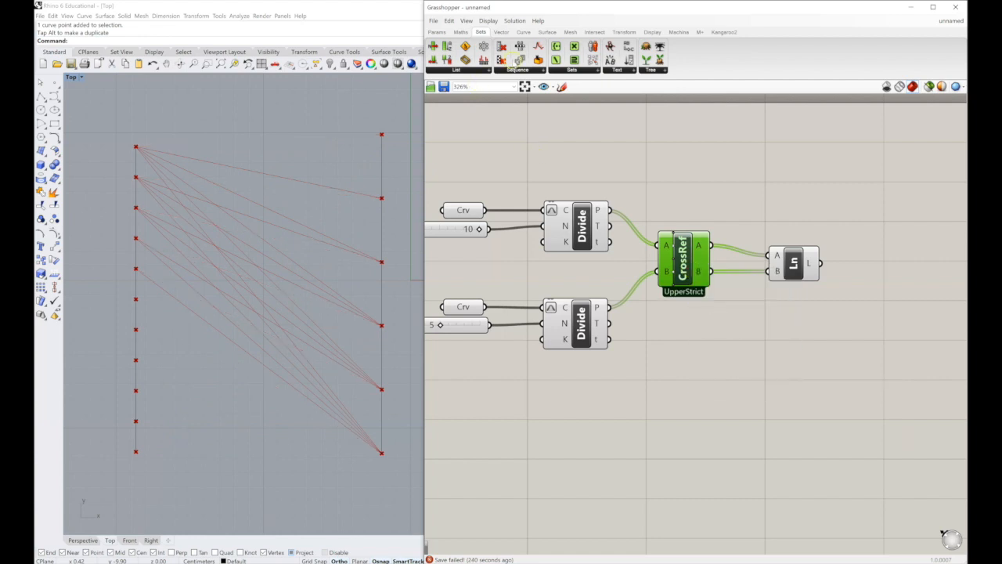
{"action": "left_click", "coordinate": [485, 71]}
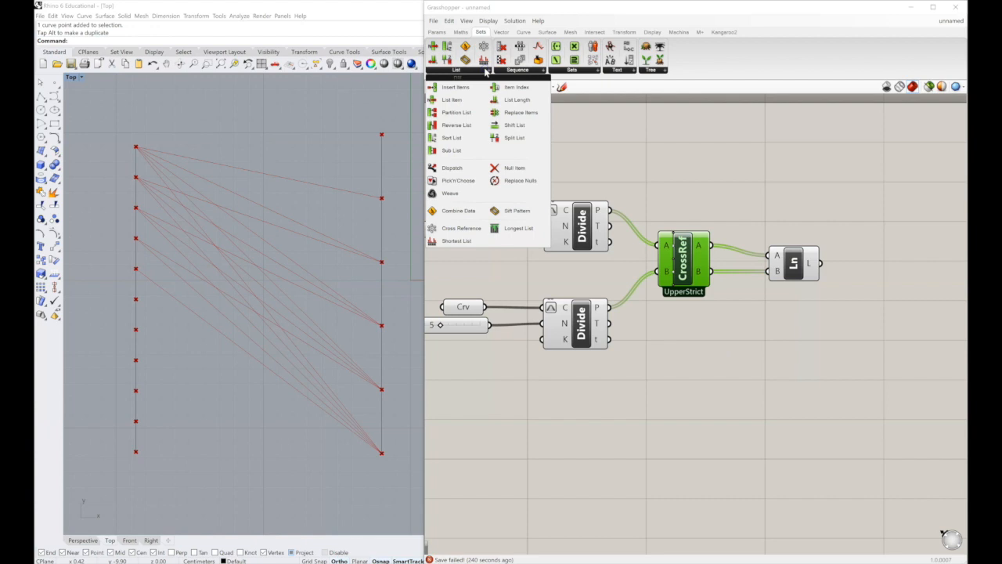
{"action": "left_click_drag", "start_coordinate": [458, 210], "coordinate": [669, 166]}
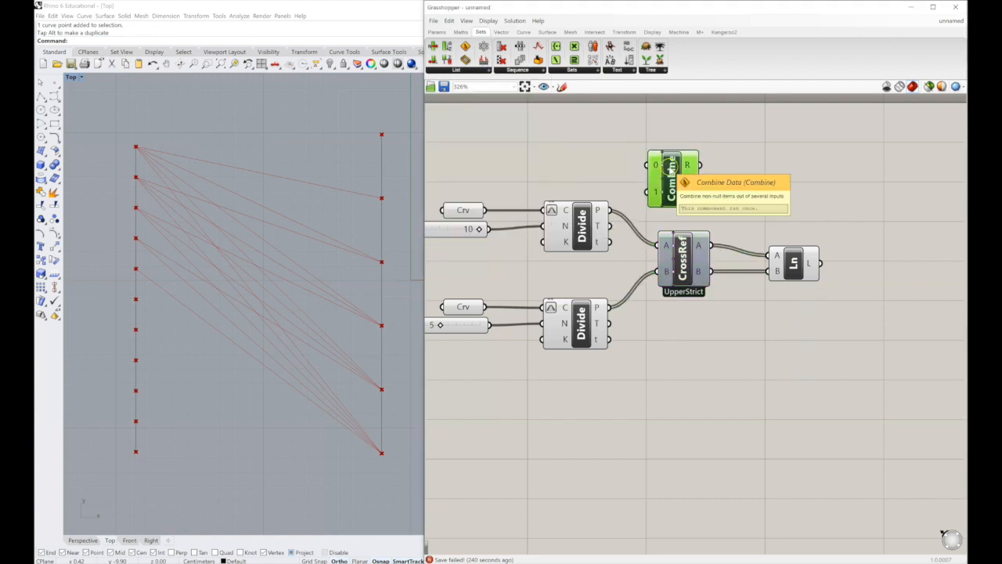
{"action": "right_click", "coordinate": [670, 166]}
{"action": "left_click", "coordinate": [676, 145]}
{"action": "left_click", "coordinate": [676, 168]}
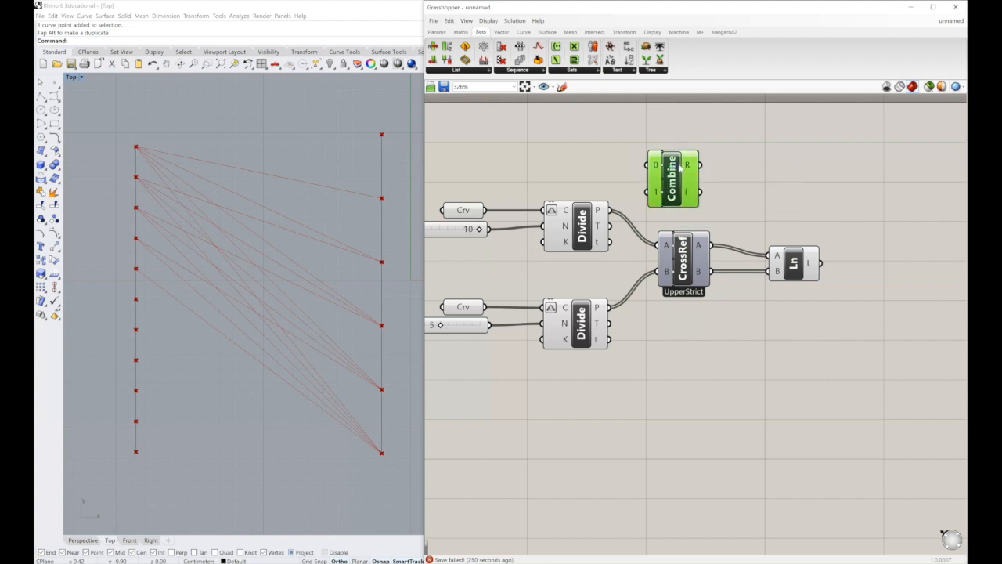
{"action": "key", "text": "Delete"}
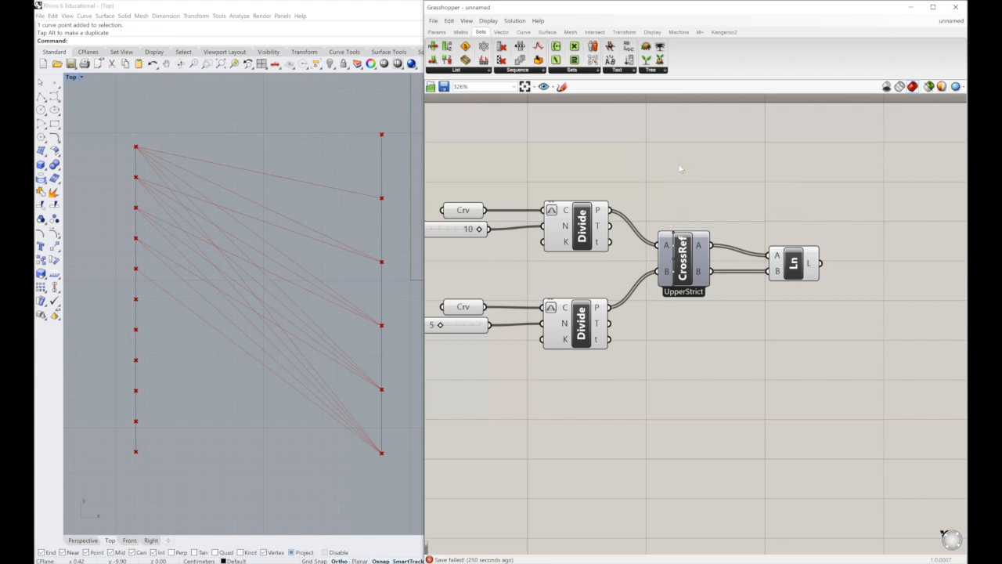
- Add a Longest List component directly above the Cross Reference component, shifting Cross Reference slightly to make room
{"action": "left_click", "coordinate": [486, 70]}
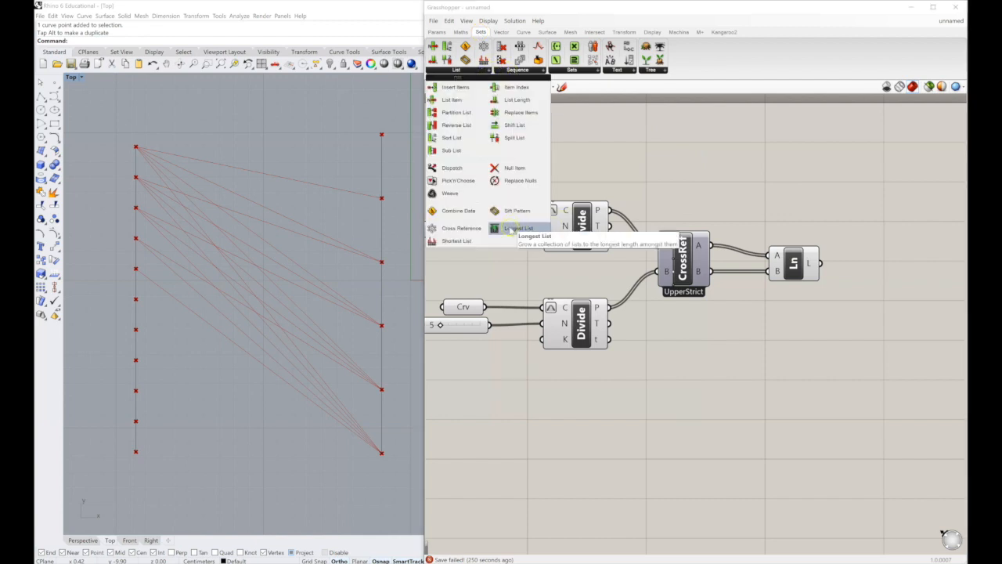
{"action": "left_click_drag", "start_coordinate": [687, 166], "coordinate": [685, 274]}
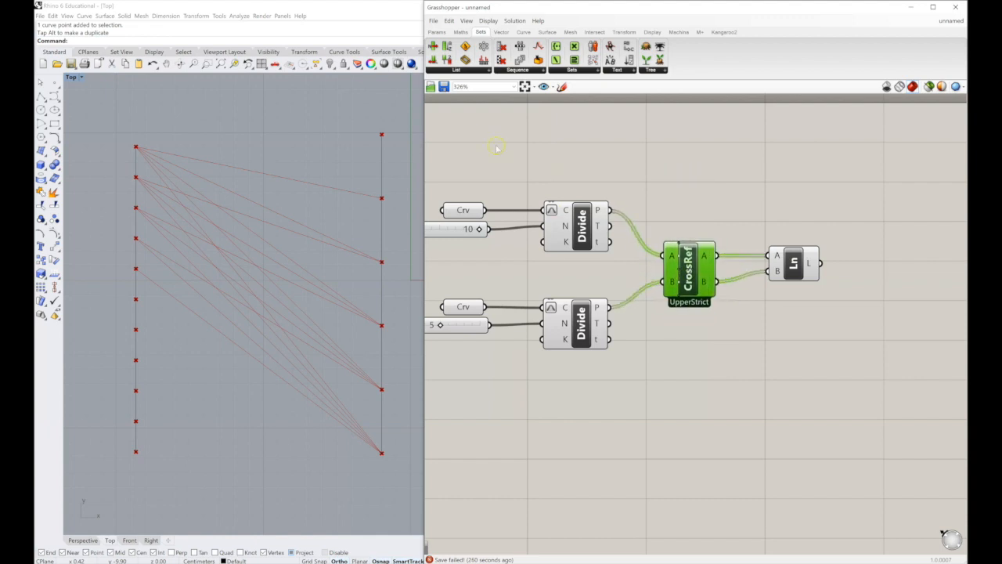
{"action": "left_click", "coordinate": [445, 71]}
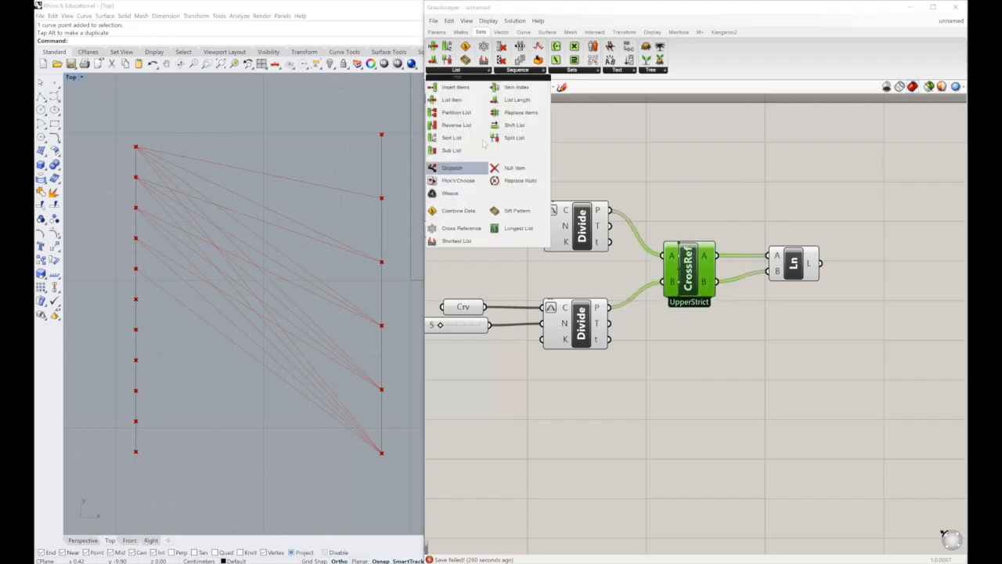
{"action": "left_click", "coordinate": [518, 228]}
{"action": "left_click", "coordinate": [688, 205]}
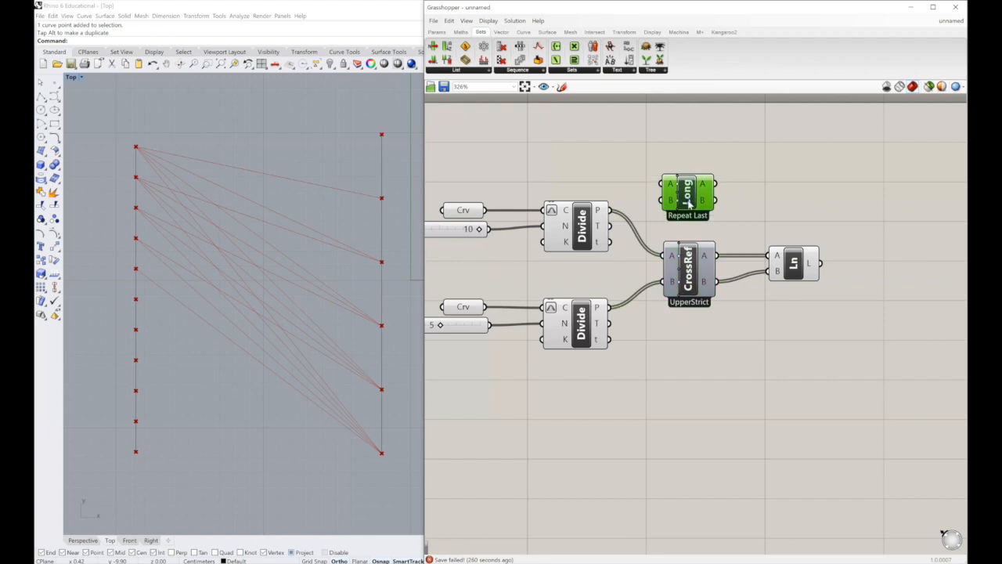
- Add a Shortest List component, place it above Cross Reference, and move the Longest List component below Cross Reference
{"action": "left_click", "coordinate": [488, 71]}
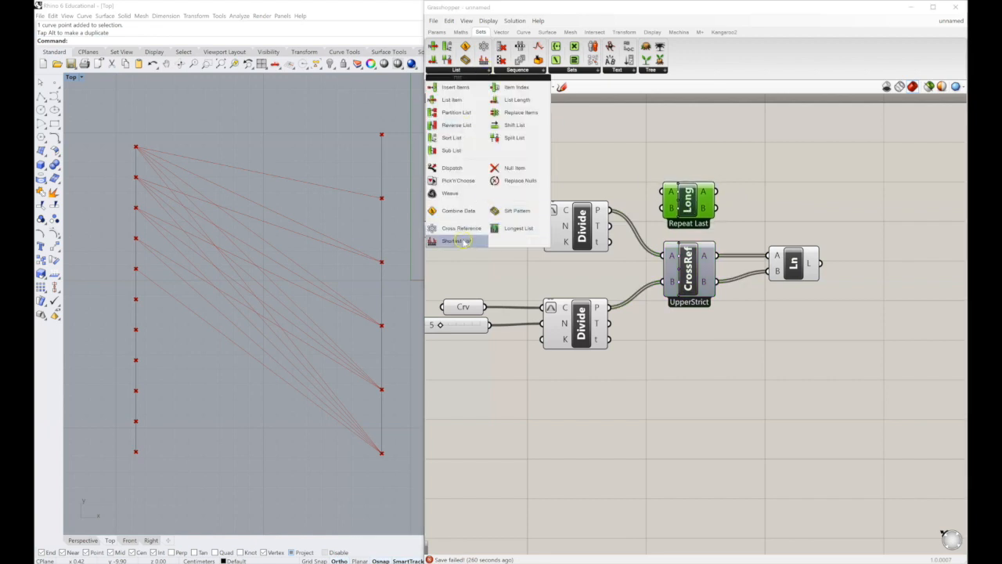
{"action": "left_click", "coordinate": [694, 344]}
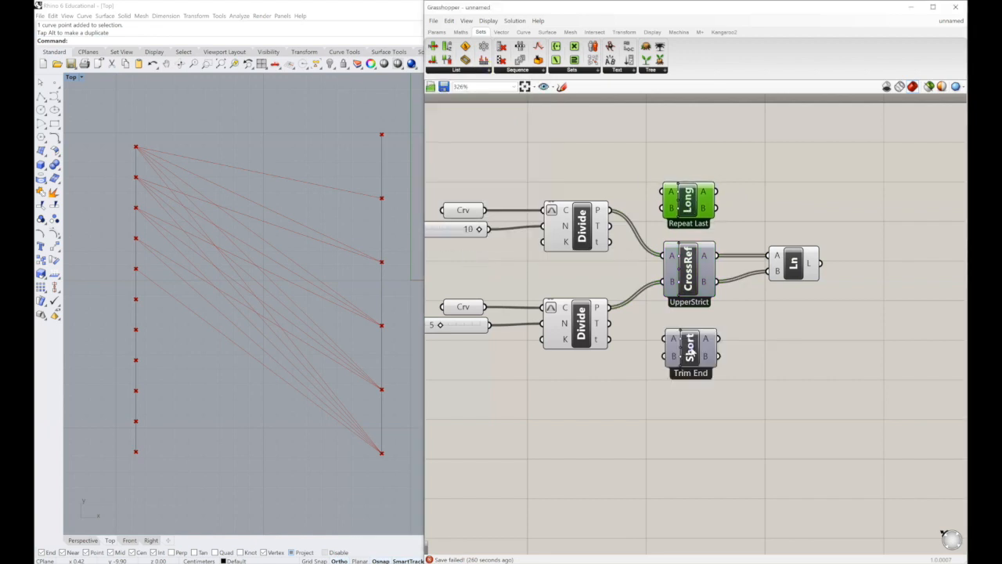
{"action": "left_click_drag", "start_coordinate": [693, 342], "coordinate": [687, 157]}
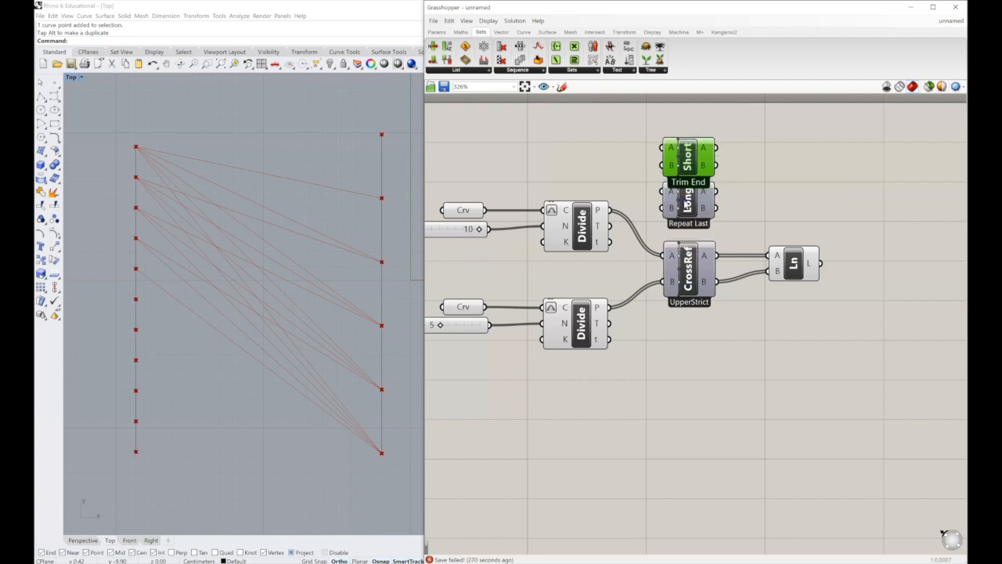
{"action": "left_click_drag", "start_coordinate": [682, 202], "coordinate": [688, 343]}
{"action": "left_click", "coordinate": [688, 252]}
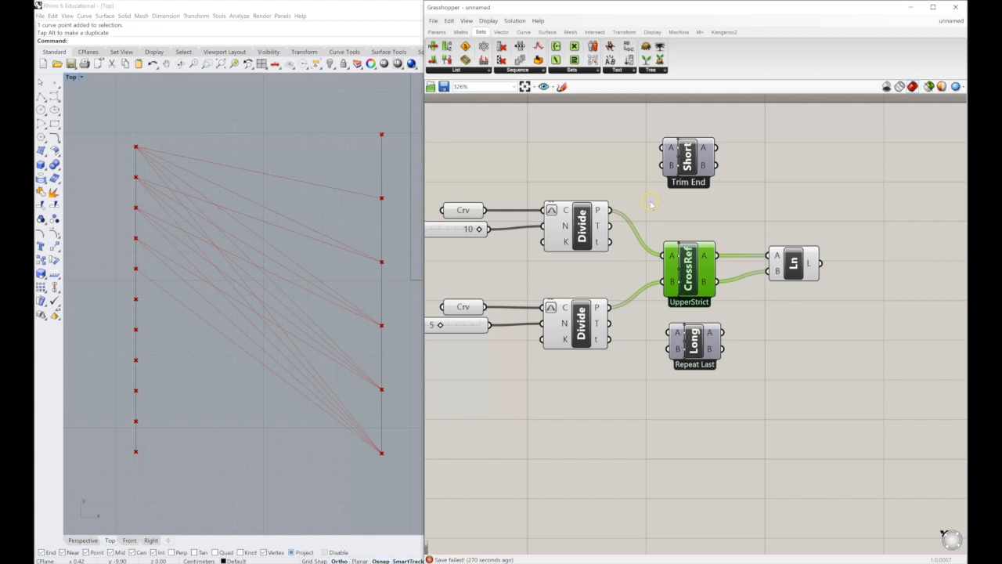
- Duplicate the Line component above and below the original and distribute the three copies evenly in a vertical column
{"action": "left_click", "coordinate": [805, 265]}
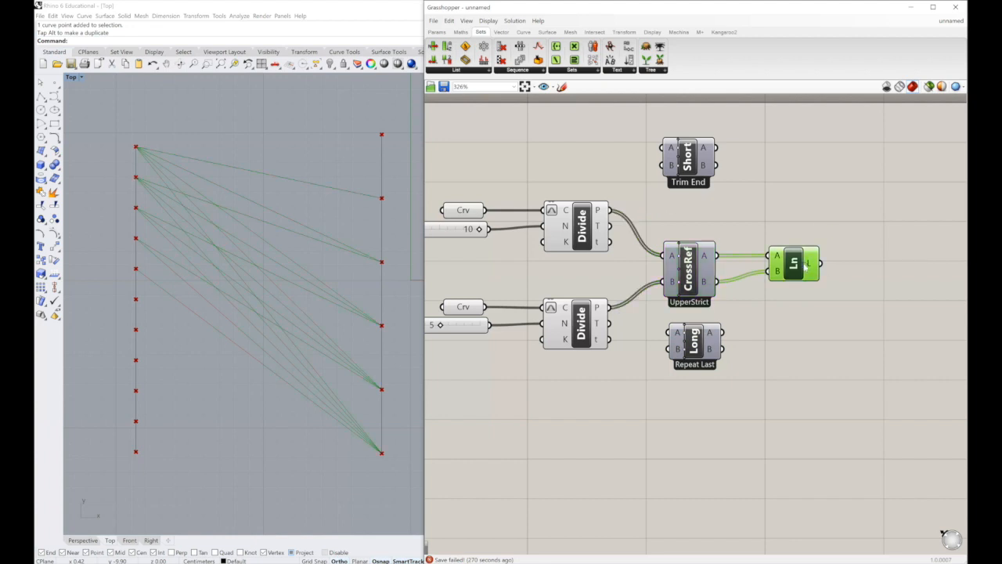
{"action": "left_click_drag", "start_coordinate": [802, 266], "coordinate": [789, 329], "text": "alt"}
{"action": "left_click_drag", "start_coordinate": [822, 385], "coordinate": [753, 149]}
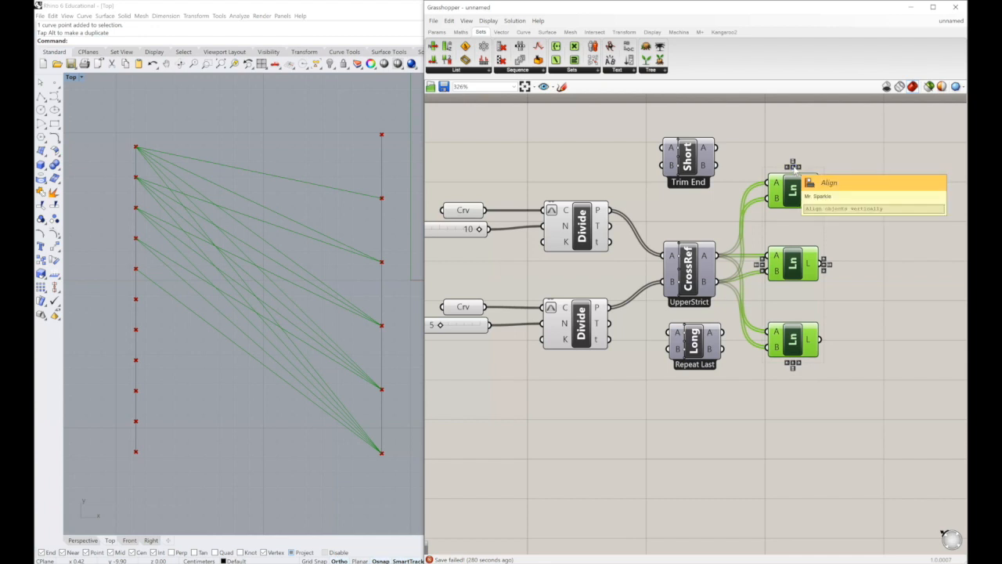
{"action": "left_click", "coordinate": [793, 163]}
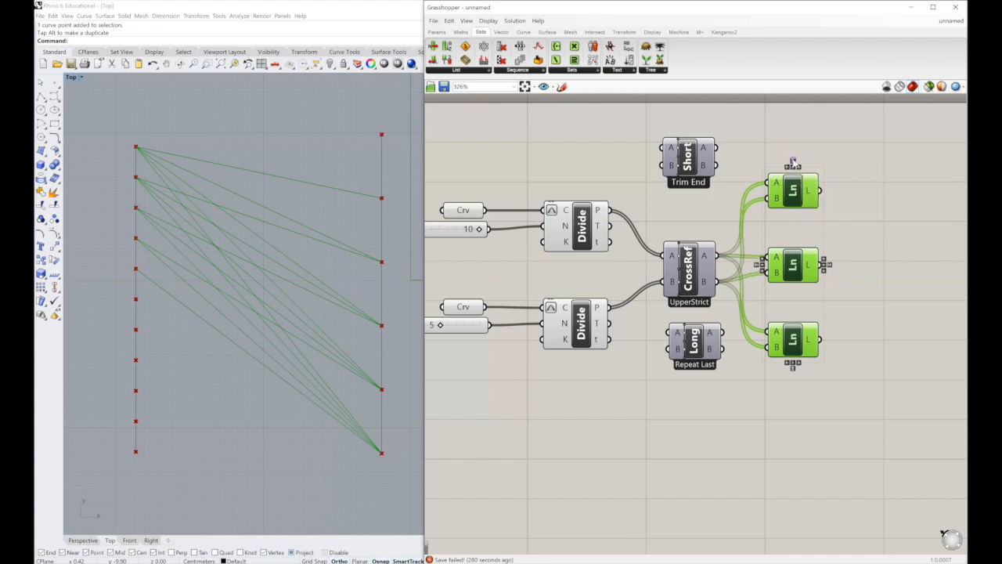
{"action": "left_click", "coordinate": [855, 178]}
- Move the upper Line component closer to the middle one and redistribute all three with even vertical spacing
{"action": "left_click_drag", "start_coordinate": [811, 202], "coordinate": [813, 238]}
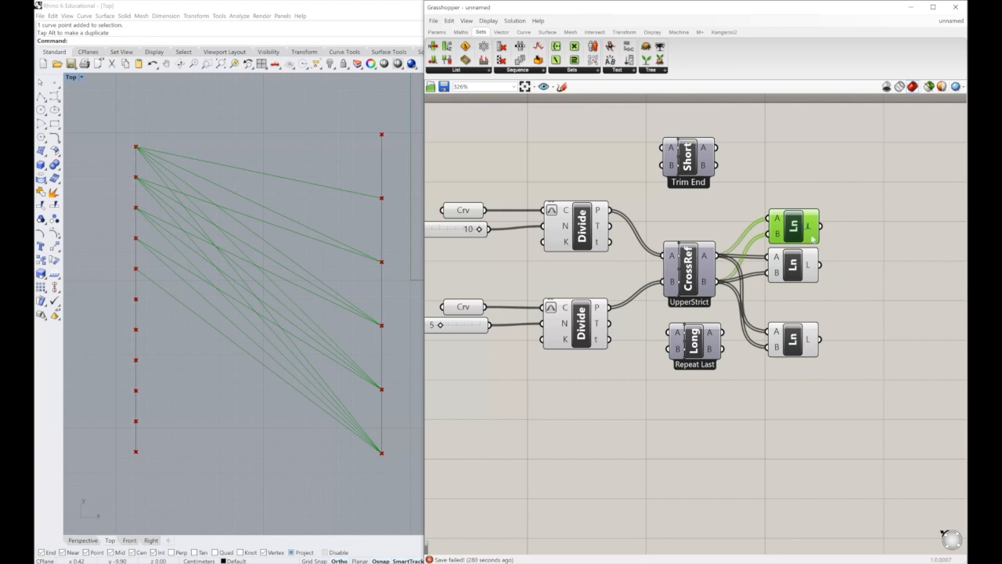
{"action": "left_click_drag", "start_coordinate": [878, 379], "coordinate": [753, 194]}
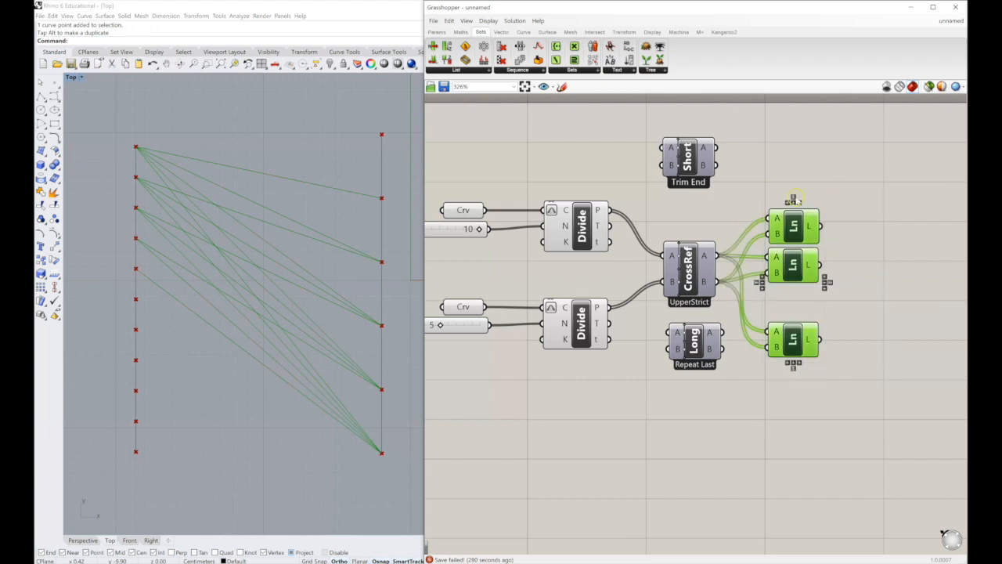
{"action": "left_click", "coordinate": [793, 201]}
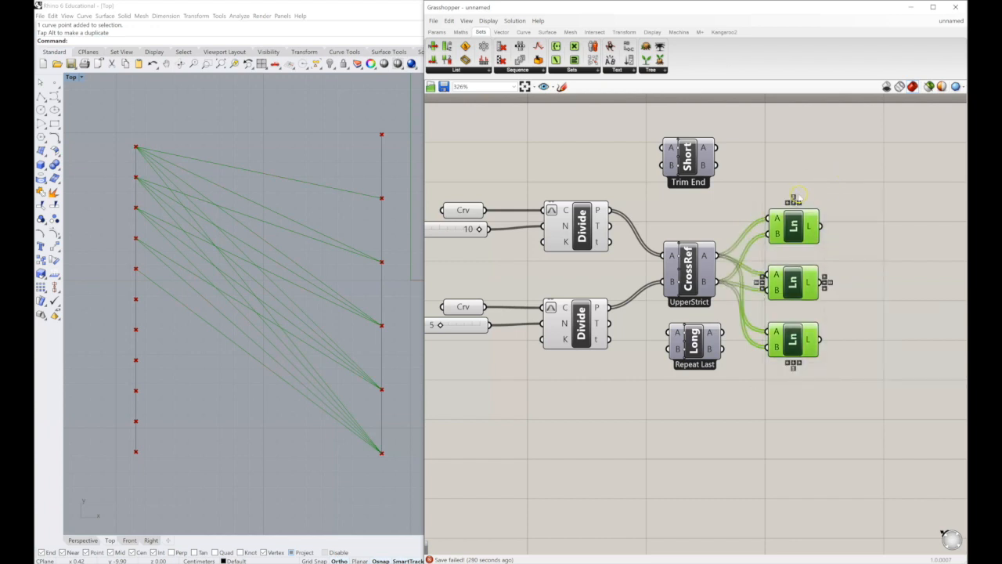
{"action": "left_click", "coordinate": [908, 227]}
- Shift the three Line components, then wire Shortest List outputs A and B to the upper one and Longest List's to the lower one
{"action": "left_click_drag", "start_coordinate": [836, 381], "coordinate": [759, 200]}
{"action": "mouse_move", "coordinate": [798, 230]}
{"action": "left_mouse_down"}
{"action": "mouse_move", "coordinate": [820, 225]}
{"action": "mouse_move", "coordinate": [715, 148]}
{"action": "mouse_move", "coordinate": [771, 225]}
{"action": "mouse_move", "coordinate": [791, 228]}
{"action": "left_mouse_up"}
{"action": "left_click", "coordinate": [683, 203]}
{"action": "left_click_drag", "start_coordinate": [719, 332], "coordinate": [799, 342]}
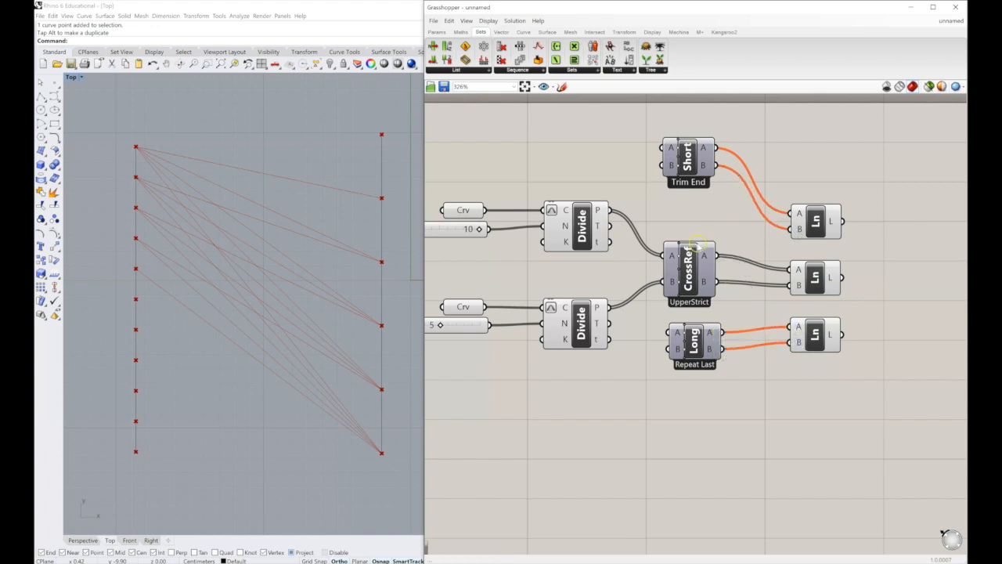
- Connect the upper Divide's points to input A and the lower Divide's points to input B of both Shortest List and Longest List
{"action": "left_click_drag", "start_coordinate": [609, 209], "coordinate": [665, 148]}
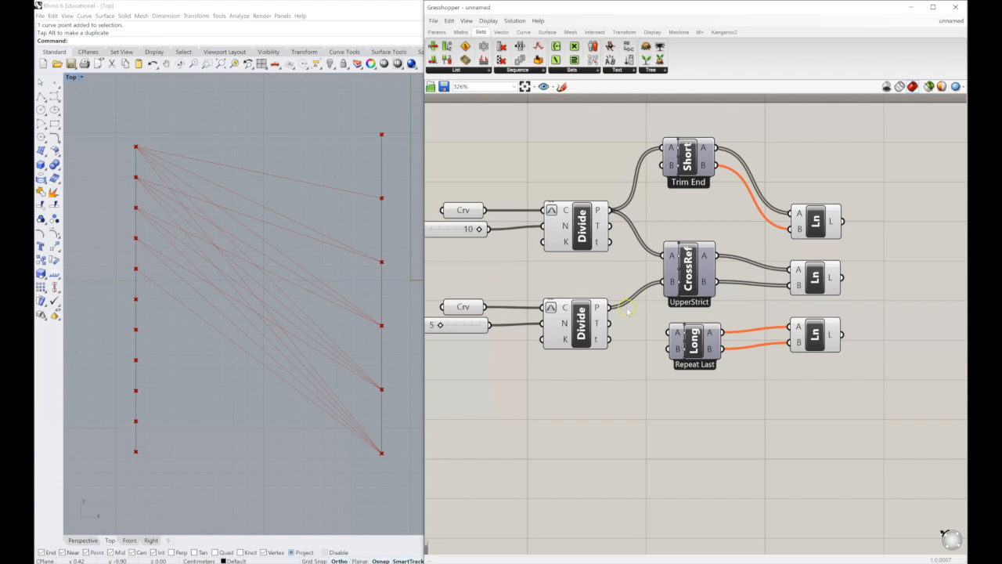
{"action": "left_click_drag", "start_coordinate": [616, 312], "coordinate": [665, 165]}
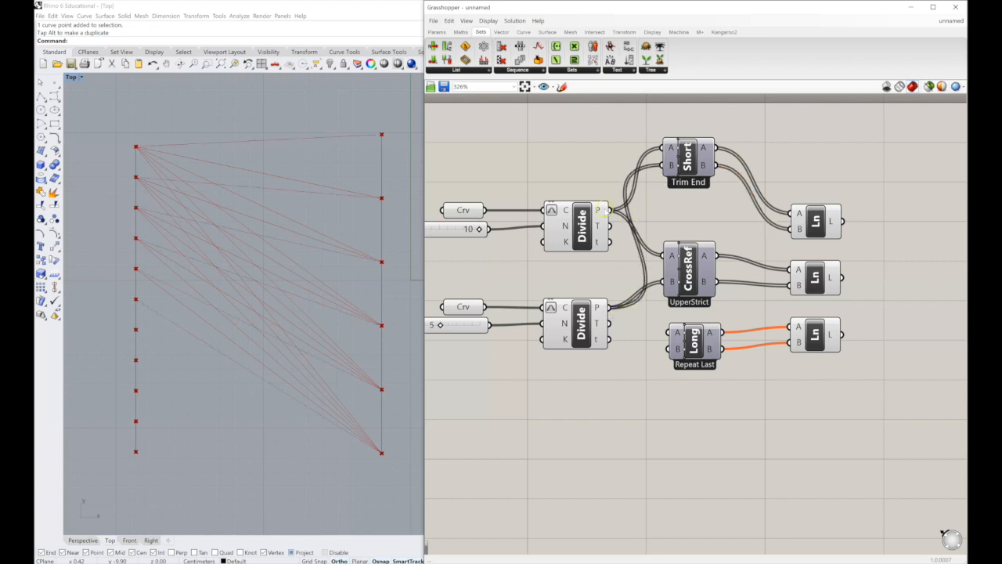
{"action": "left_click_drag", "start_coordinate": [610, 209], "coordinate": [671, 333]}
{"action": "left_click_drag", "start_coordinate": [609, 307], "coordinate": [675, 351]}
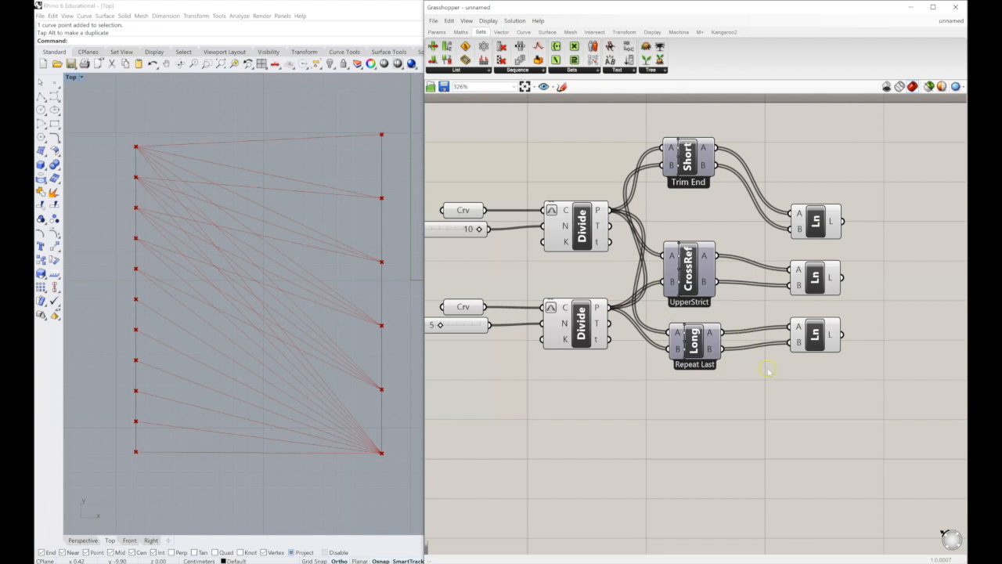
- Turn off the preview of the two Line components fed by Cross Reference and Longest List
{"action": "left_click_drag", "start_coordinate": [852, 389], "coordinate": [754, 258]}
{"action": "right_click", "coordinate": [761, 247]}
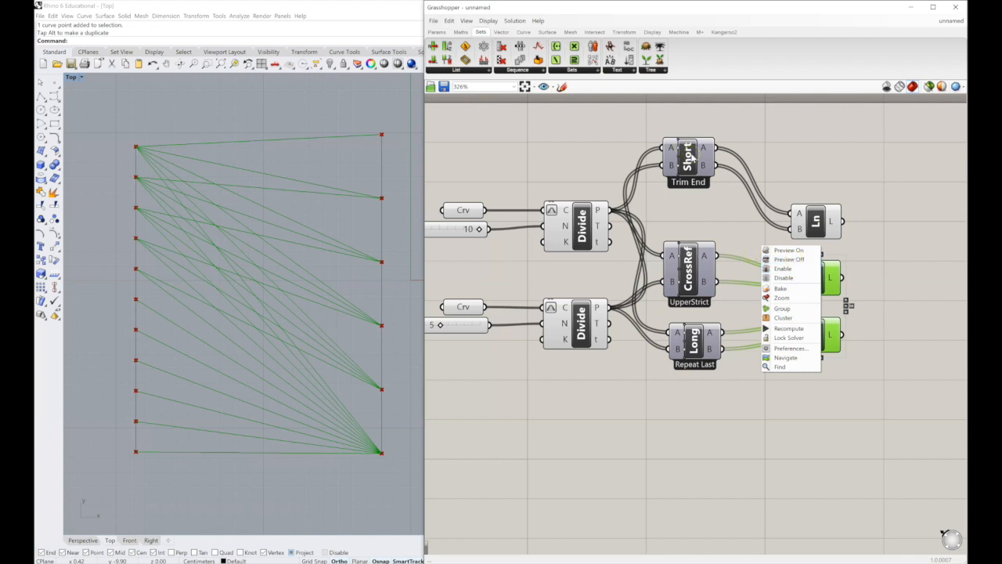
{"action": "left_click", "coordinate": [788, 259]}
{"action": "left_click_drag", "start_coordinate": [894, 259], "coordinate": [764, 365]}
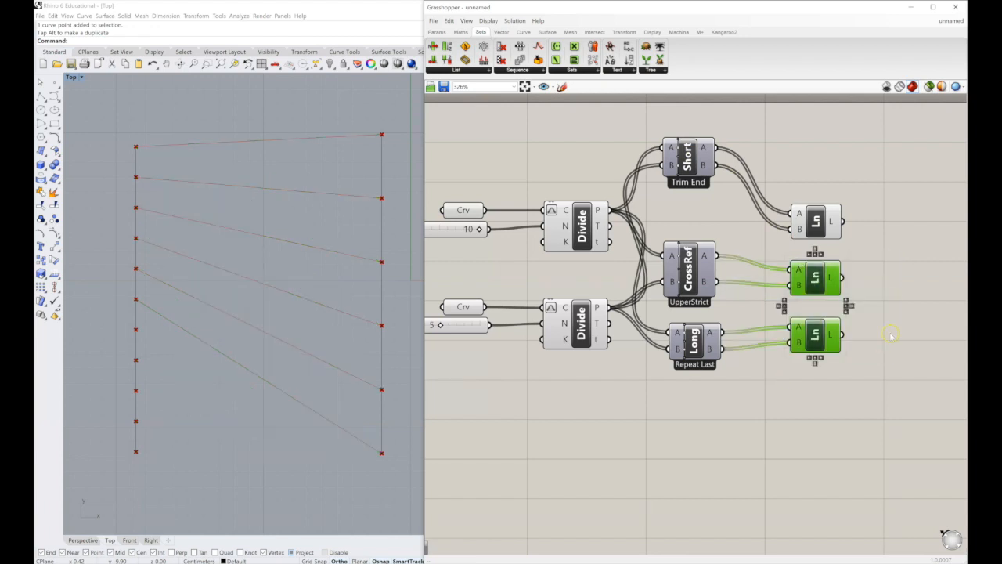
{"action": "right_click", "coordinate": [887, 264]}
{"action": "left_click", "coordinate": [868, 235]}
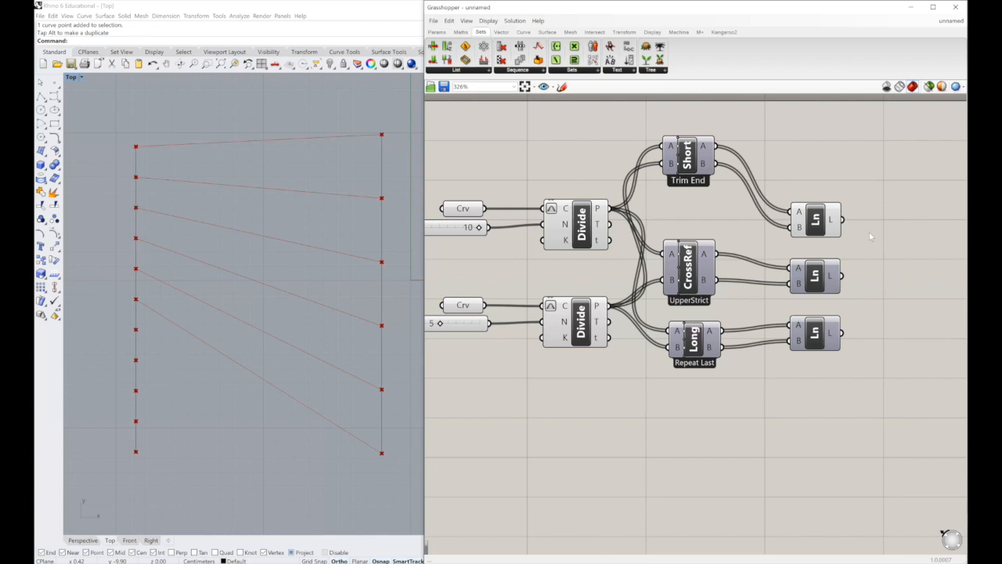
{"action": "key", "text": "space"}
{"action": "left_click", "coordinate": [866, 268]}
{"action": "key", "text": "space"}
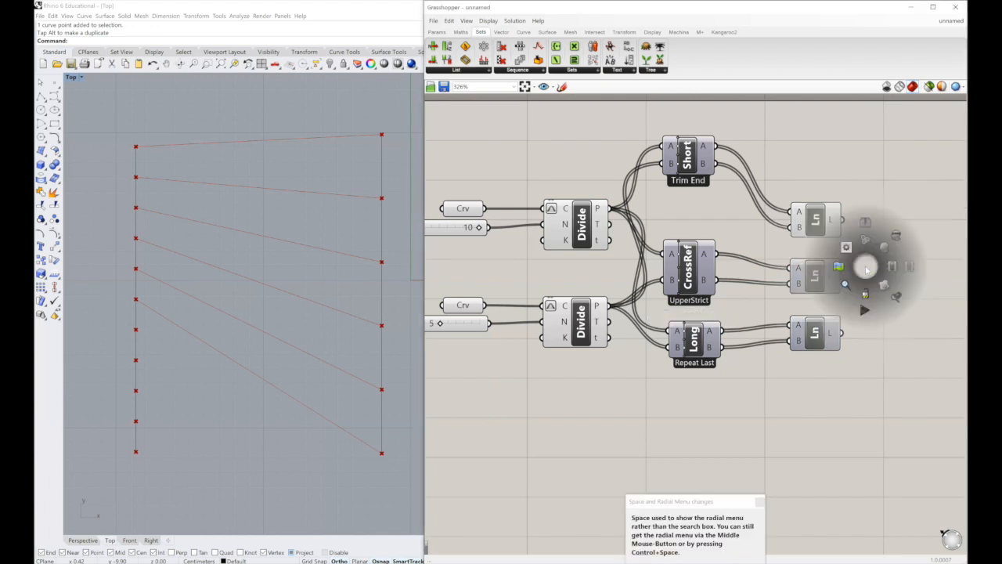
{"action": "left_click", "coordinate": [867, 271]}
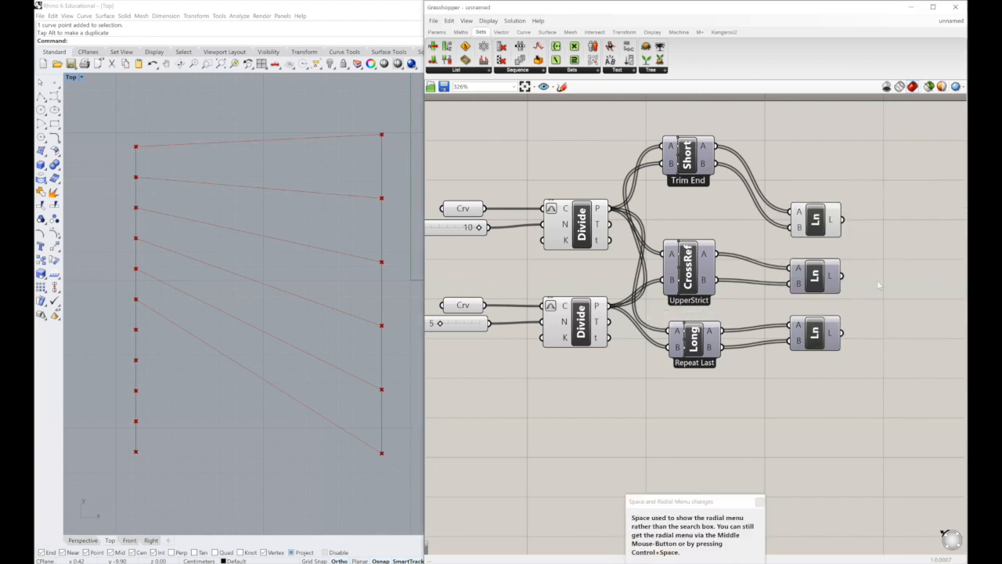
{"action": "left_click", "coordinate": [763, 501]}
{"action": "key", "text": "space"}
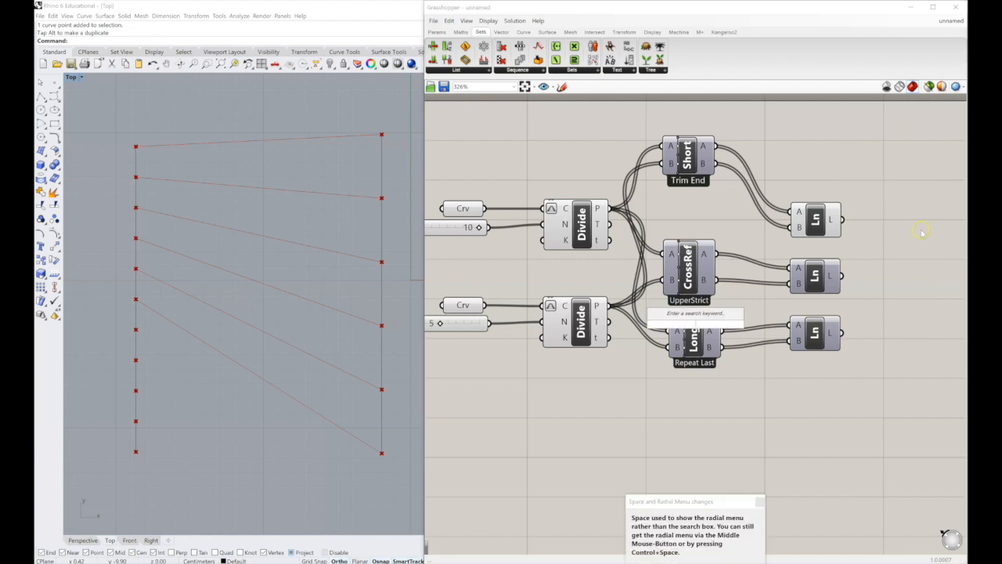
{"action": "left_click", "coordinate": [832, 393]}
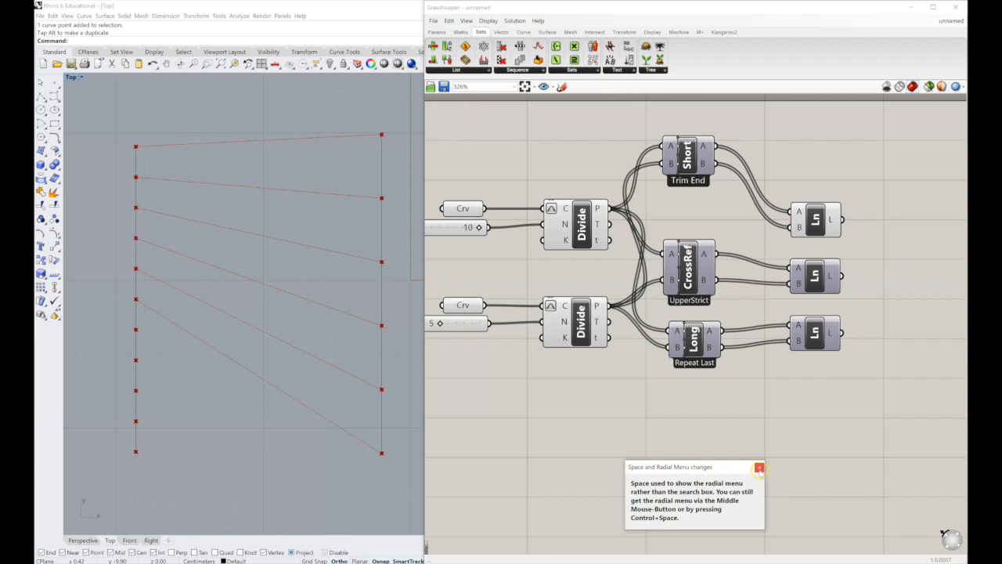
{"action": "left_click", "coordinate": [758, 468]}
- Enable the preview of the Cross Reference and Longest List Line components through the radial menu and disable it again
{"action": "right_click_drag", "start_coordinate": [881, 289], "coordinate": [814, 303]}
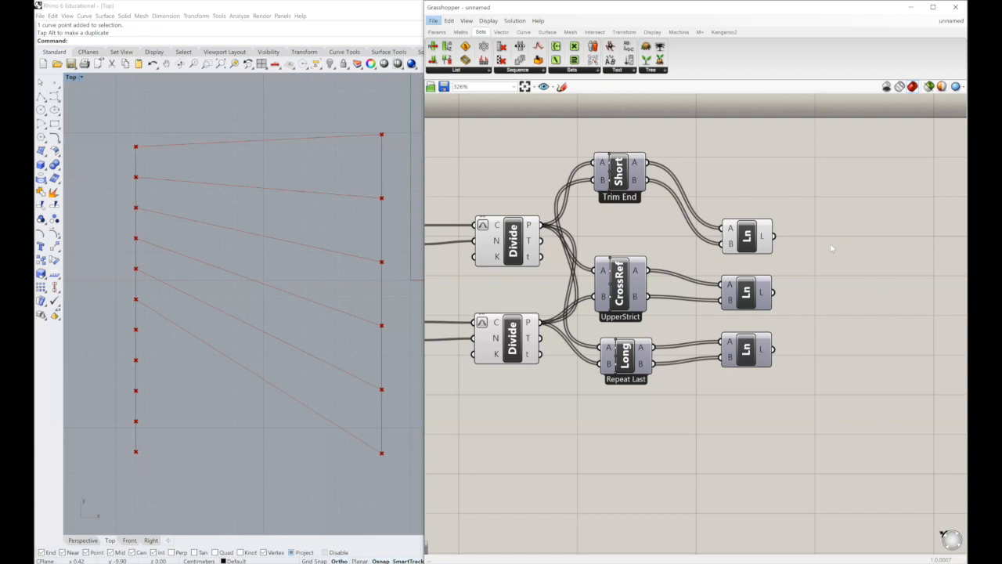
{"action": "key", "text": "space"}
{"action": "left_click_drag", "start_coordinate": [819, 412], "coordinate": [720, 265]}
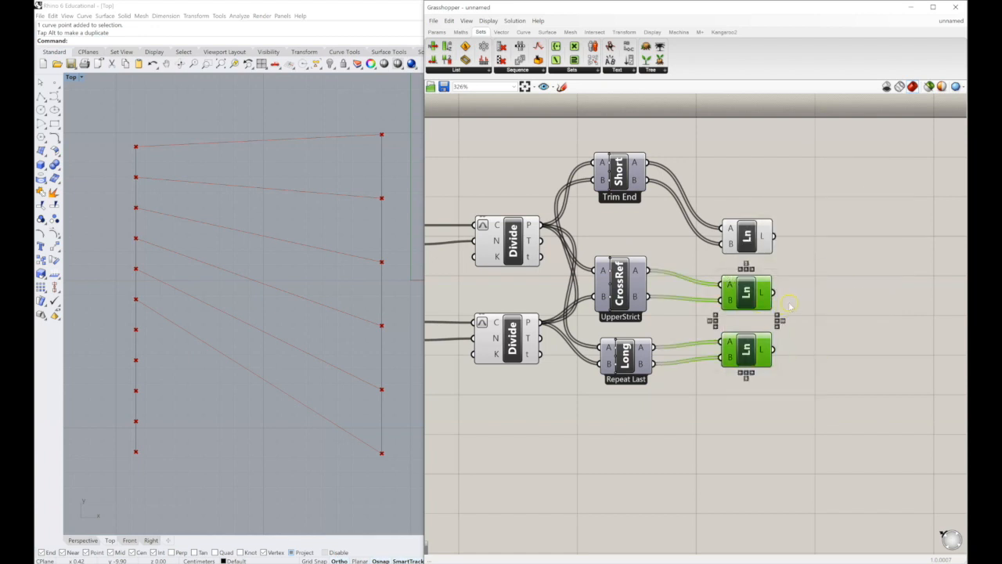
{"action": "key", "text": "space"}
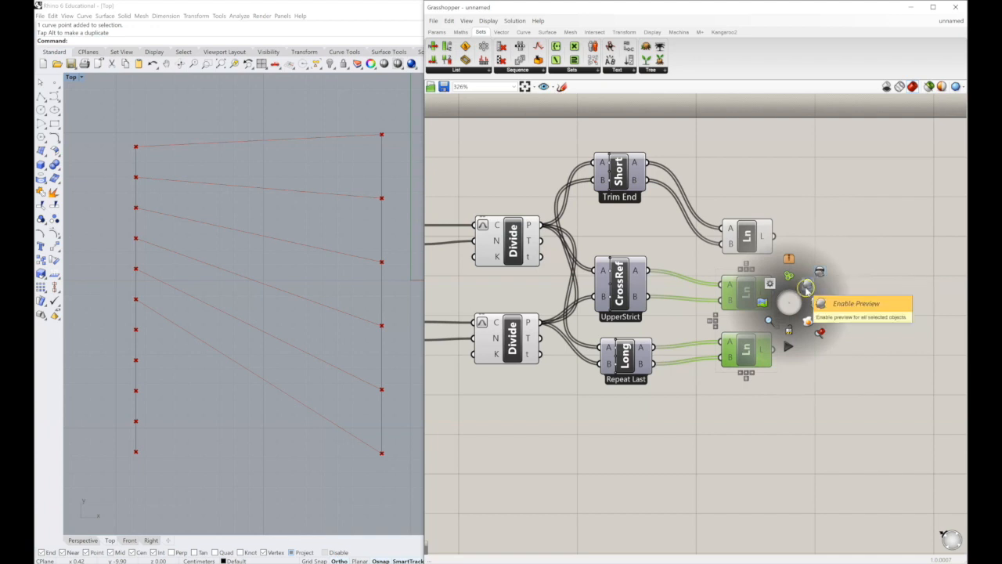
{"action": "left_click", "coordinate": [819, 271]}
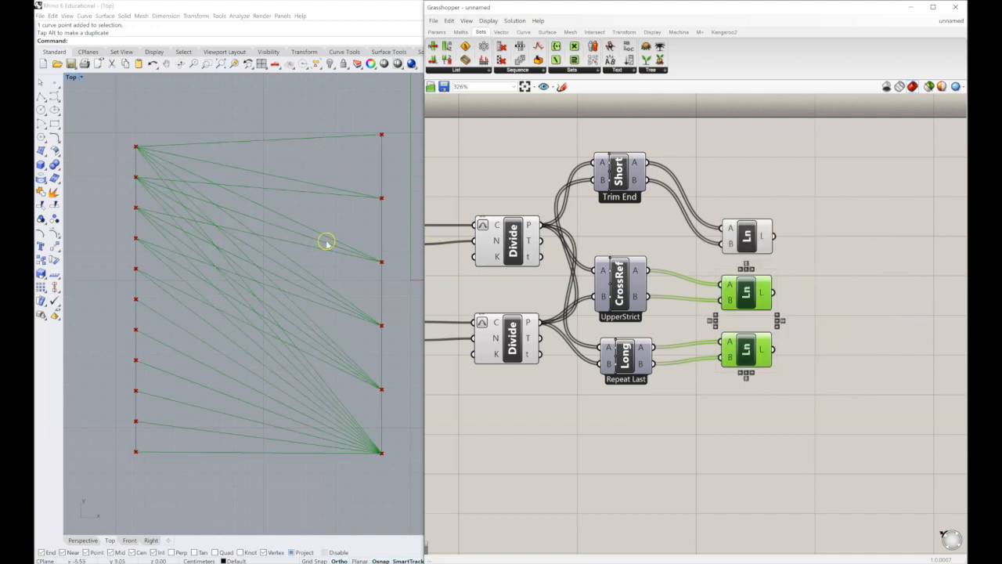
{"action": "middle_click", "coordinate": [797, 271]}
{"action": "left_click", "coordinate": [829, 238]}
{"action": "left_click", "coordinate": [782, 302]}
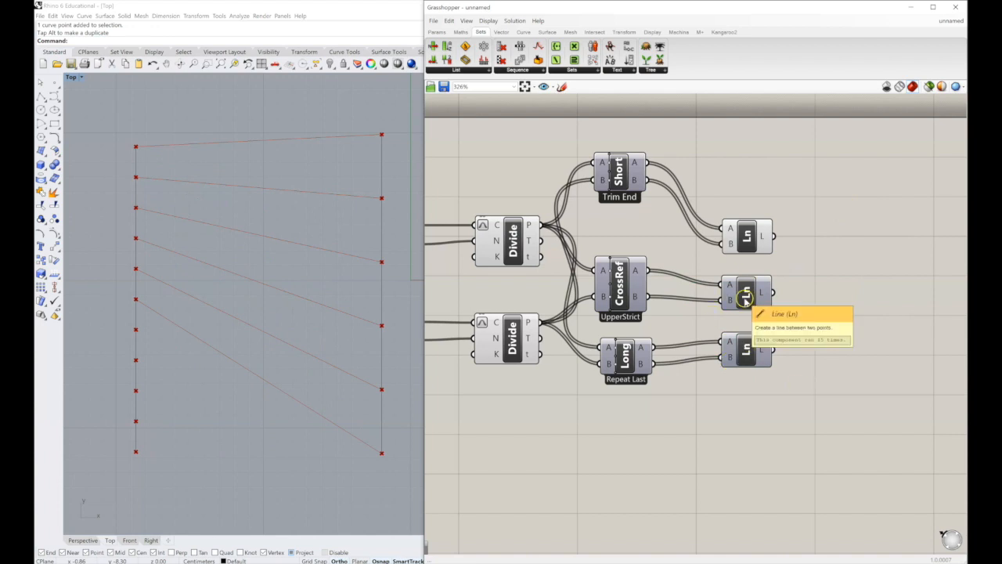
- Align the Shortest List, Cross Reference and Longest List components in one column and distribute them evenly
{"action": "left_click_drag", "start_coordinate": [774, 396], "coordinate": [707, 268]}
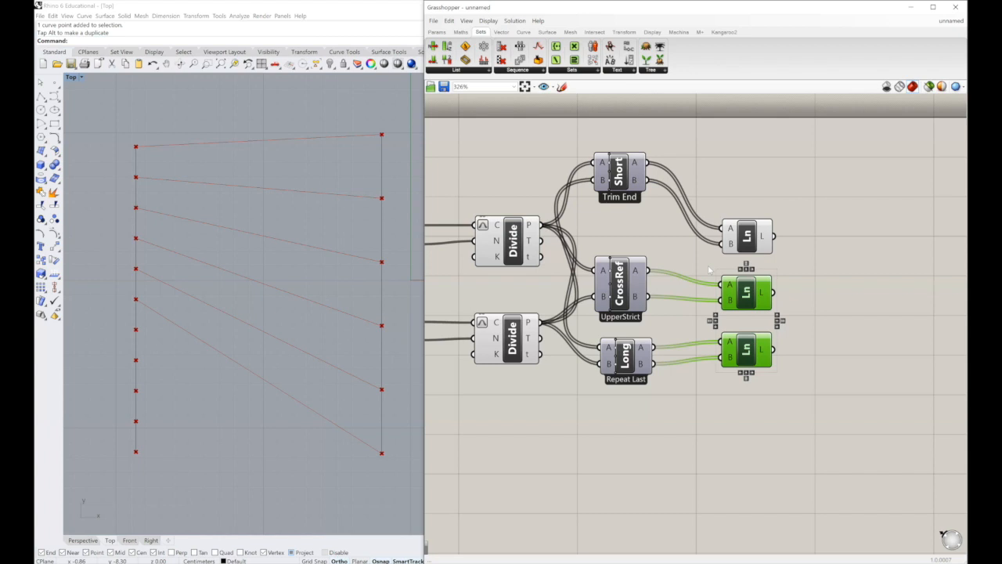
{"action": "left_click", "coordinate": [709, 267]}
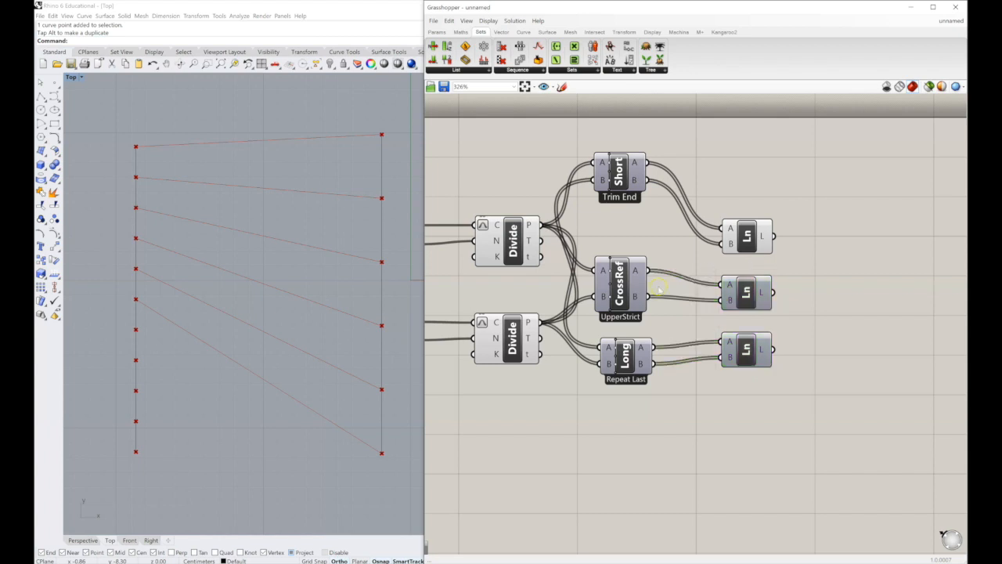
{"action": "left_click", "coordinate": [628, 286]}
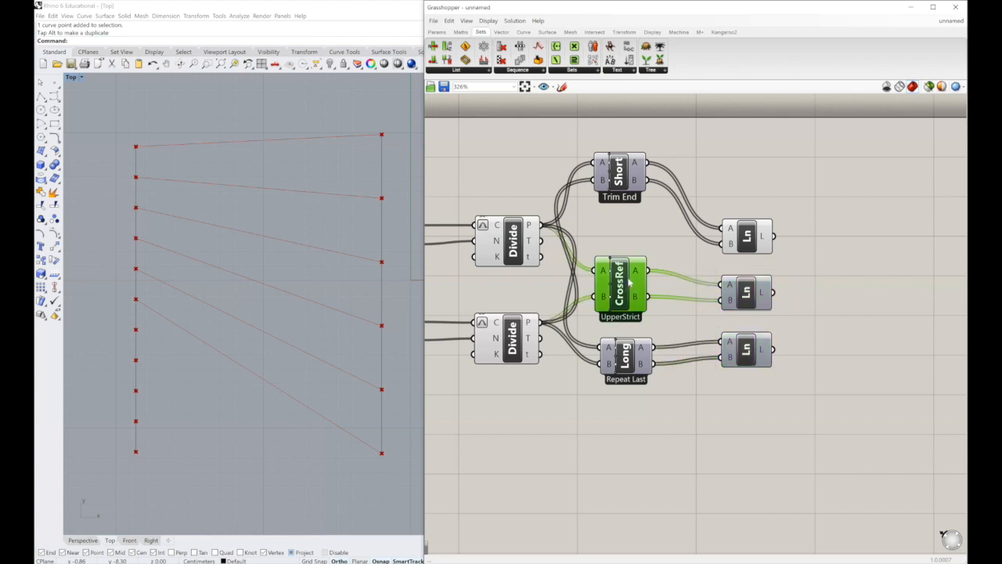
{"action": "left_click", "coordinate": [630, 356]}
{"action": "left_click_drag", "start_coordinate": [638, 407], "coordinate": [617, 160]}
{"action": "left_click", "coordinate": [621, 144]}
{"action": "left_click", "coordinate": [620, 141]}
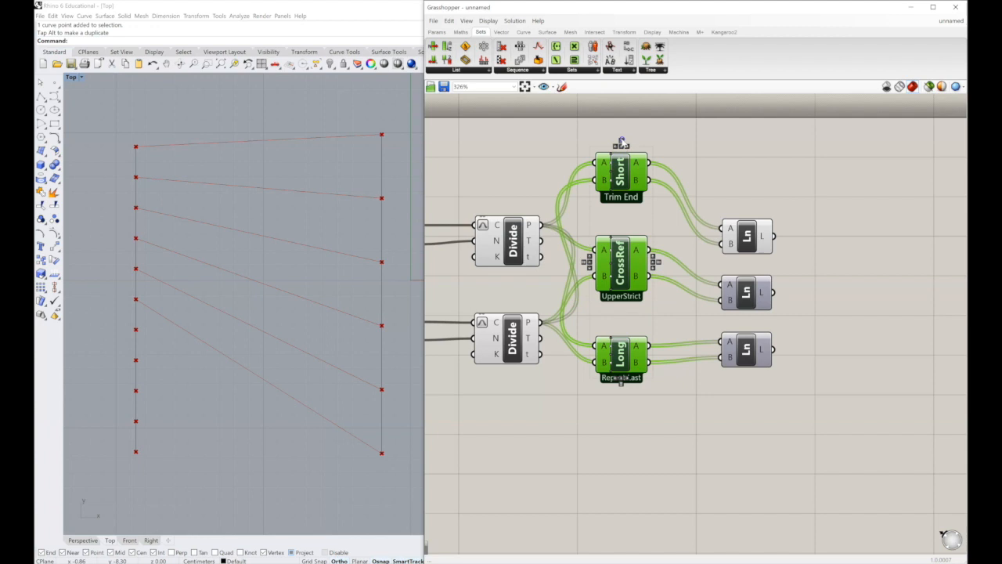
{"action": "left_click", "coordinate": [711, 131]}
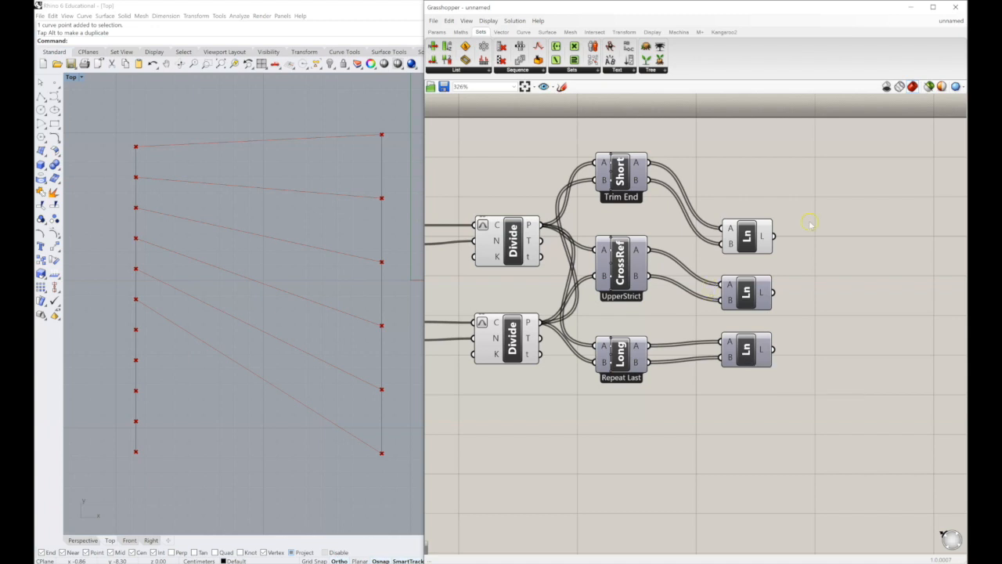
{"action": "left_click", "coordinate": [622, 174]}
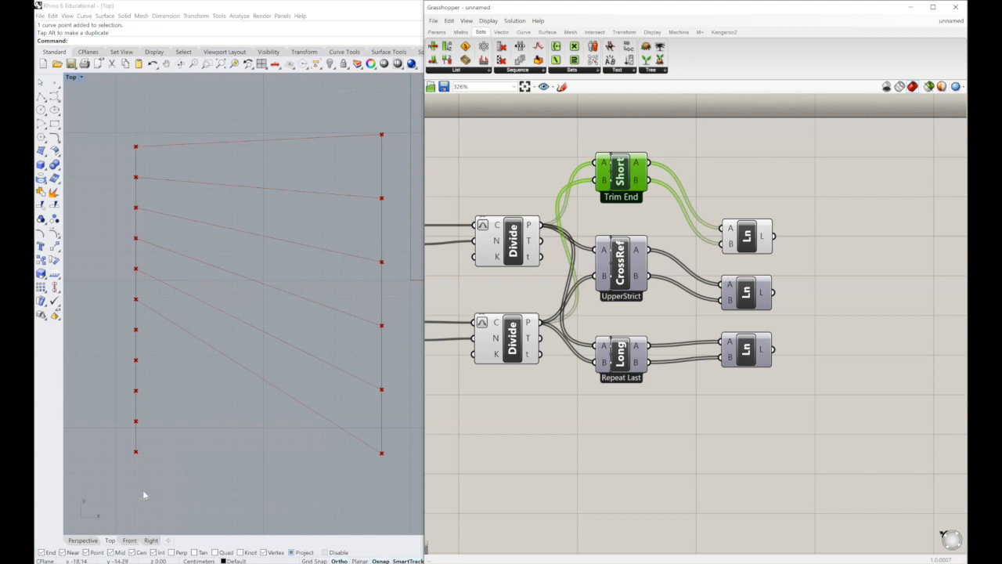
{"action": "left_click", "coordinate": [616, 247]}
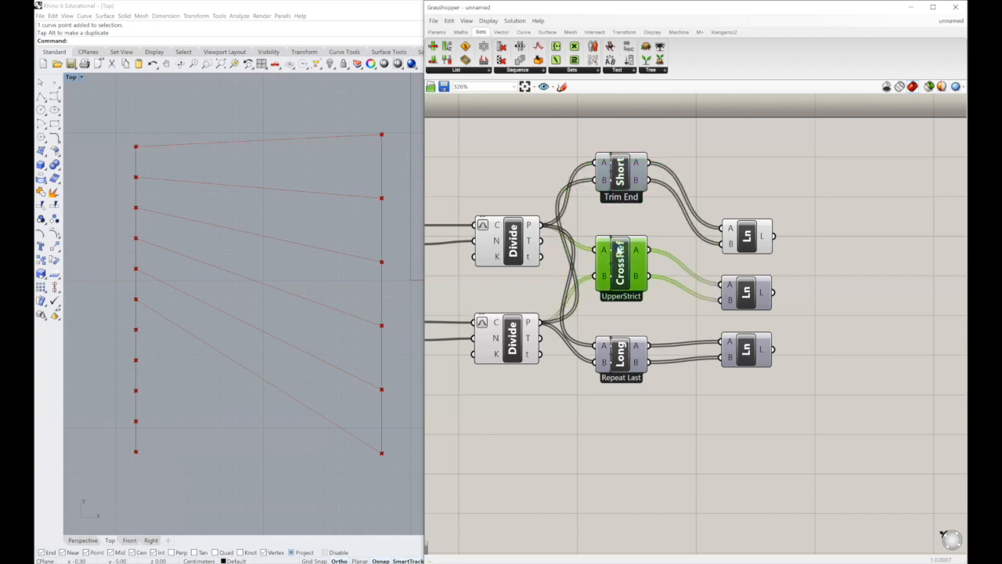
{"action": "right_click", "coordinate": [621, 246]}
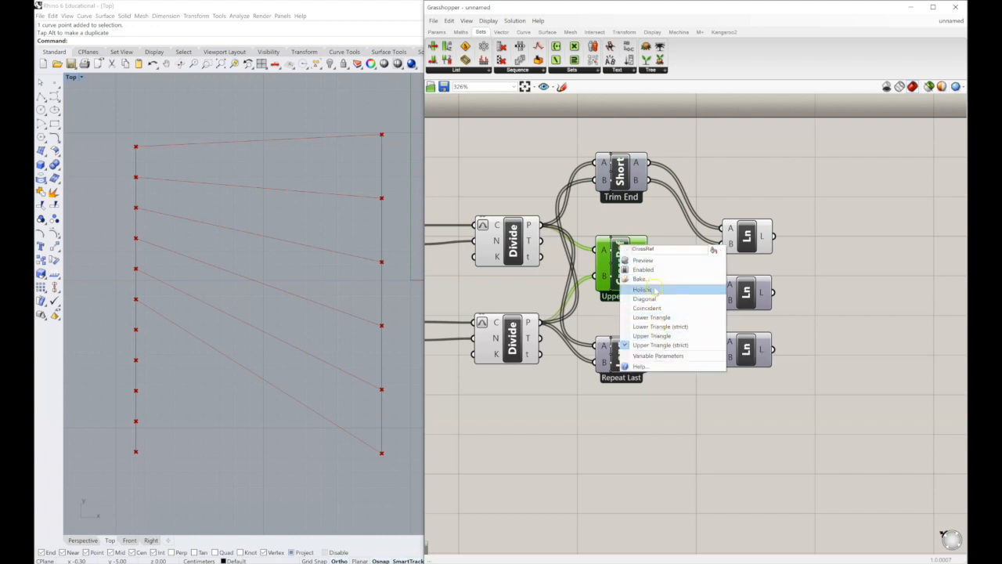
{"action": "left_click", "coordinate": [650, 261]}
{"action": "left_click", "coordinate": [664, 247]}
{"action": "left_click", "coordinate": [632, 258]}
{"action": "right_click", "coordinate": [633, 257]}
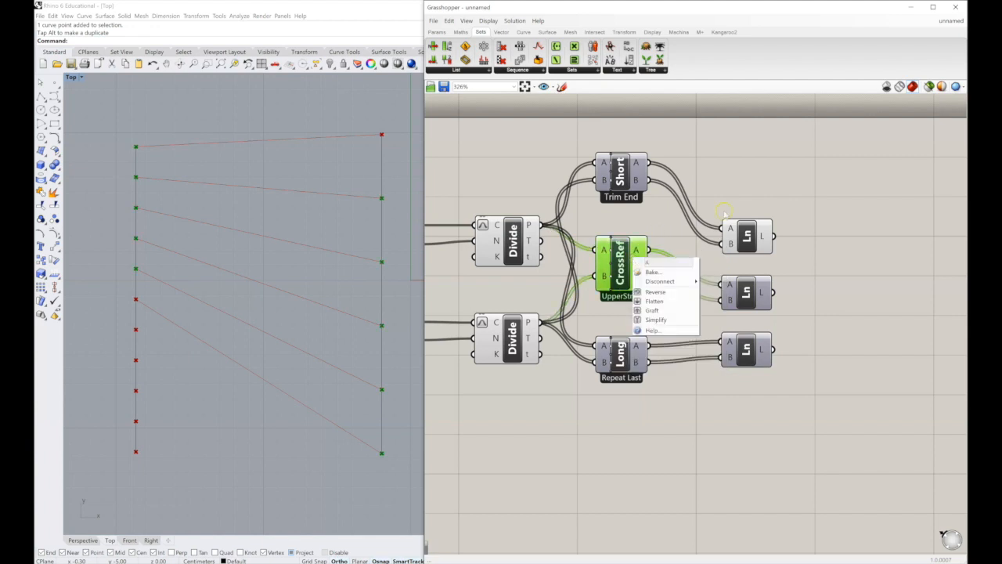
{"action": "left_click", "coordinate": [758, 188]}
{"action": "right_click", "coordinate": [624, 249]}
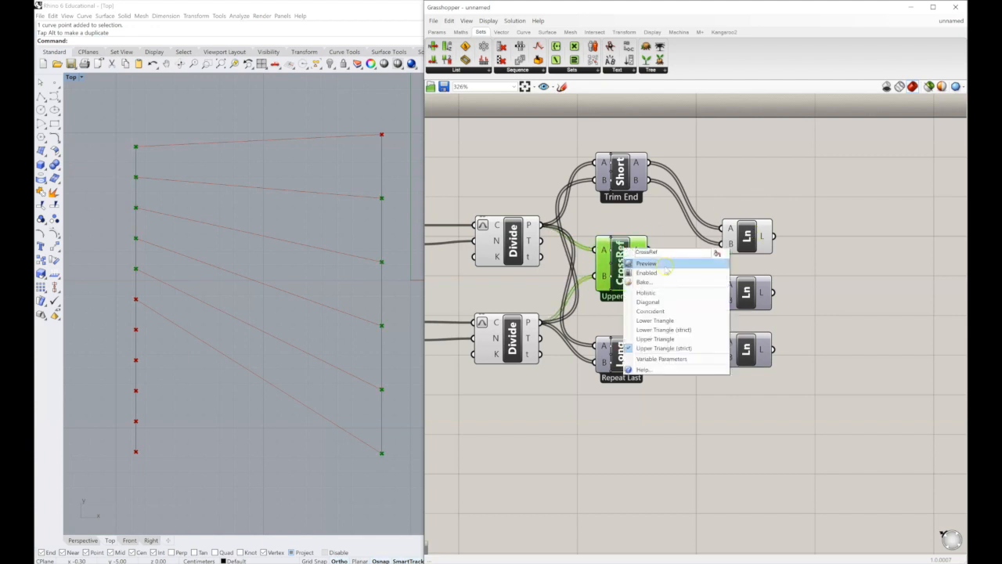
{"action": "left_click", "coordinate": [663, 264]}
- Turn off the preview of the Line fed by Shortest List and turn on that of the Line fed by Cross Reference
{"action": "left_click", "coordinate": [752, 240]}
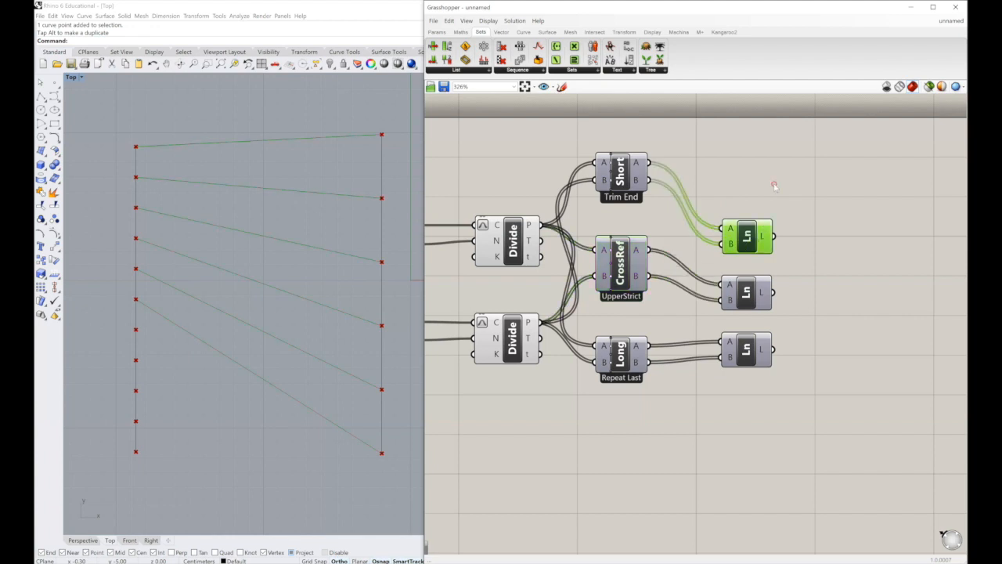
{"action": "right_click", "coordinate": [776, 188]}
{"action": "left_click", "coordinate": [816, 198]}
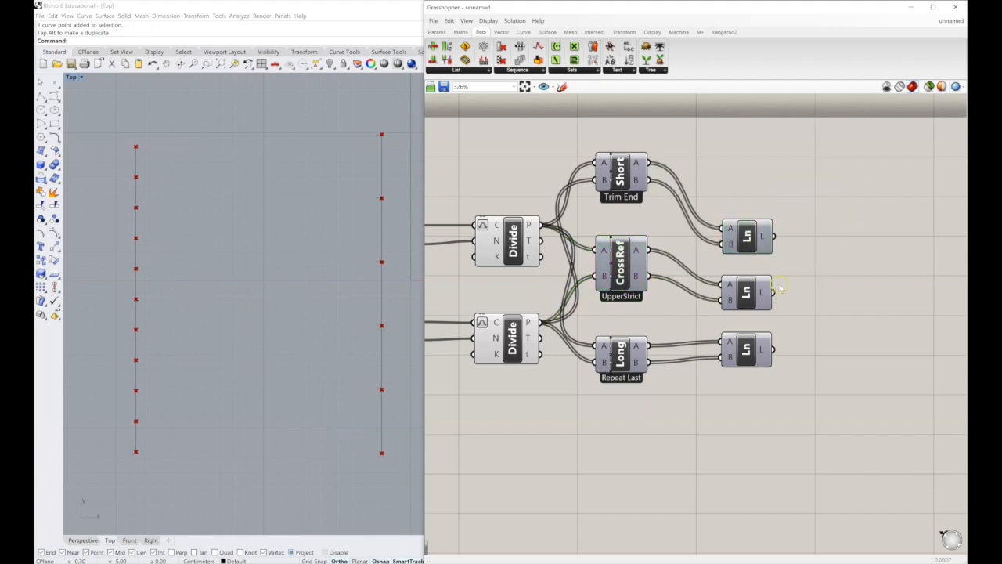
{"action": "left_click", "coordinate": [750, 291]}
{"action": "right_click", "coordinate": [752, 288]}
{"action": "left_click", "coordinate": [774, 301]}
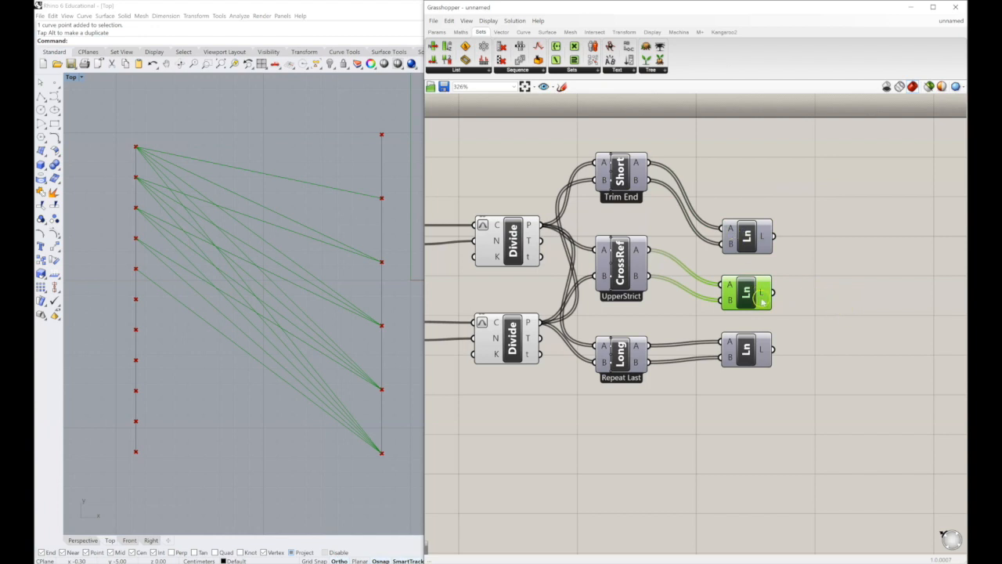
{"action": "mouse_move", "coordinate": [763, 301]}
- Set the Cross Reference component's matching mode to Holistic
{"action": "left_click", "coordinate": [617, 258]}
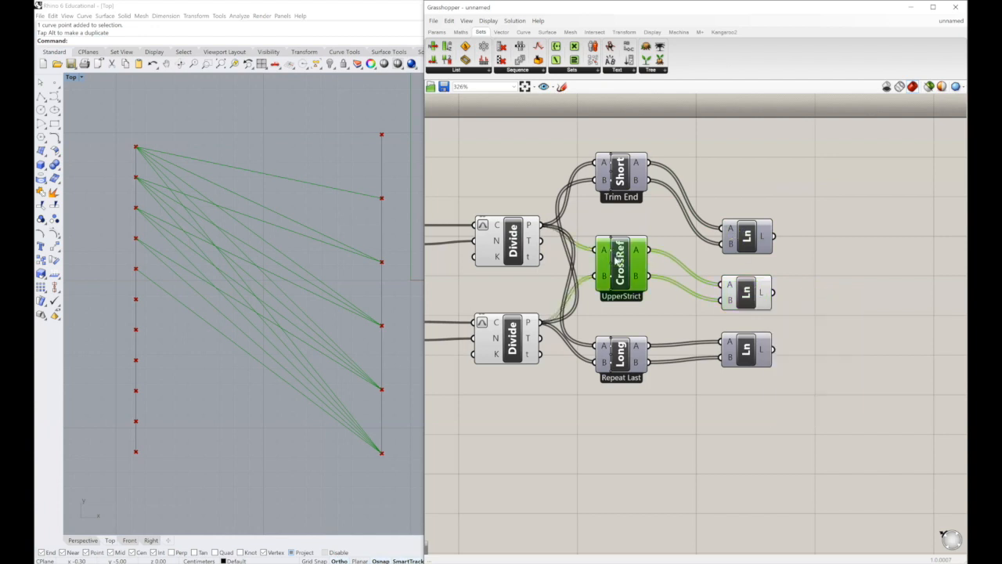
{"action": "right_click", "coordinate": [616, 256]}
{"action": "left_click", "coordinate": [651, 302]}
{"action": "left_click", "coordinate": [672, 387]}
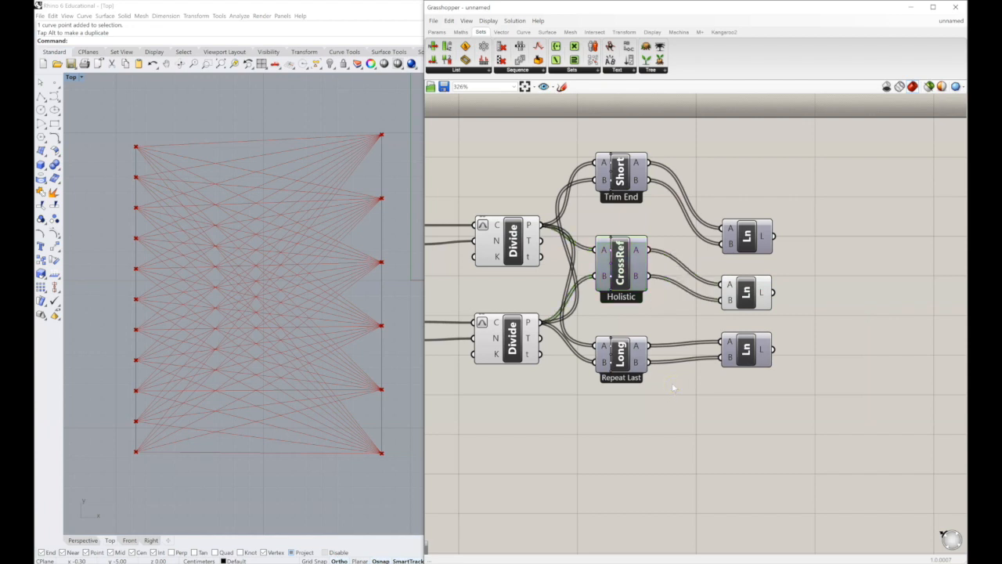
{"action": "right_click_drag", "start_coordinate": [619, 383], "coordinate": [662, 389]}
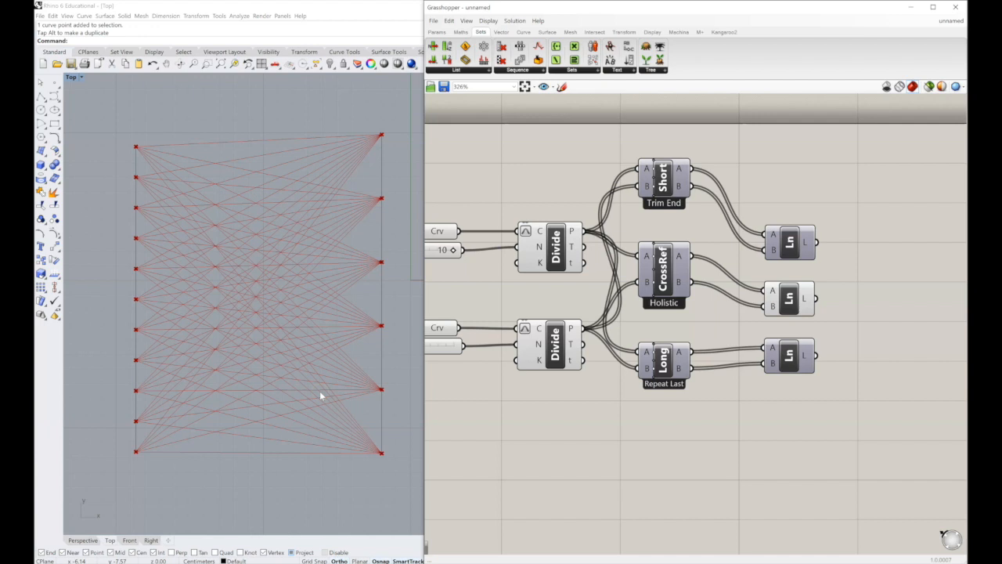
- Switch the Cross Reference matching mode to Diagonal, then Coincident, and finally Lower Triangle
{"action": "right_click", "coordinate": [670, 268]}
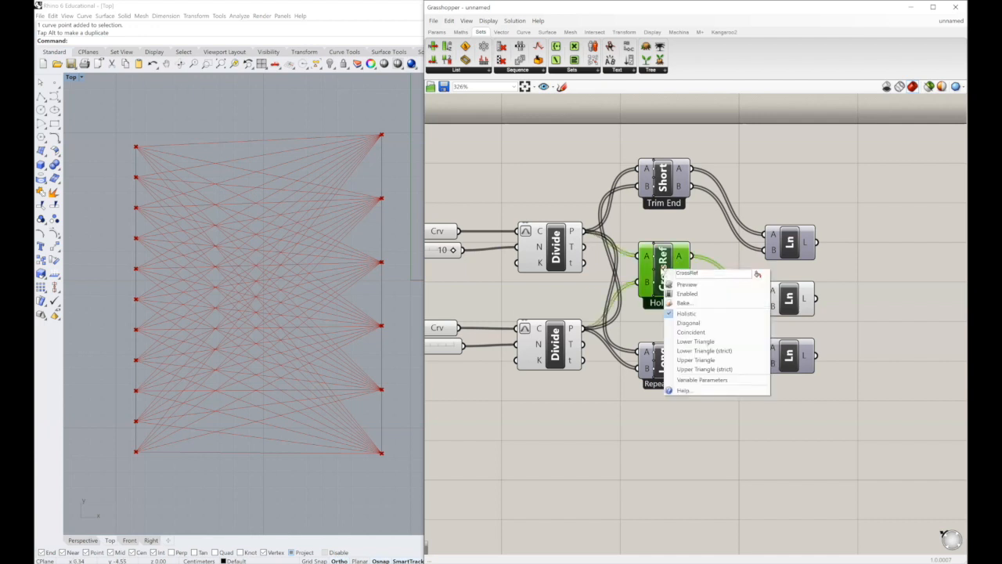
{"action": "left_click", "coordinate": [716, 323]}
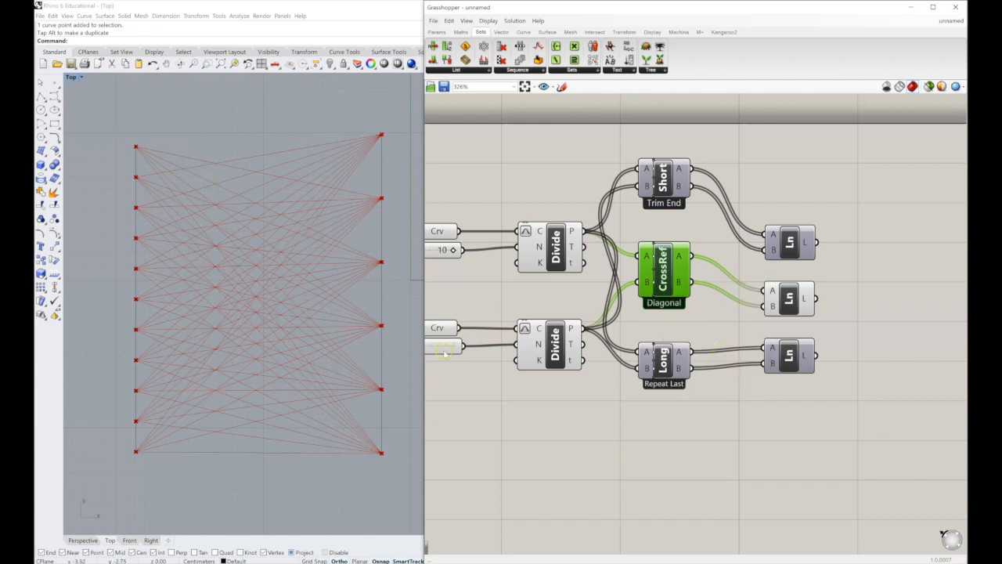
{"action": "right_click", "coordinate": [670, 264]}
{"action": "left_click", "coordinate": [707, 326]}
{"action": "right_click", "coordinate": [670, 260]}
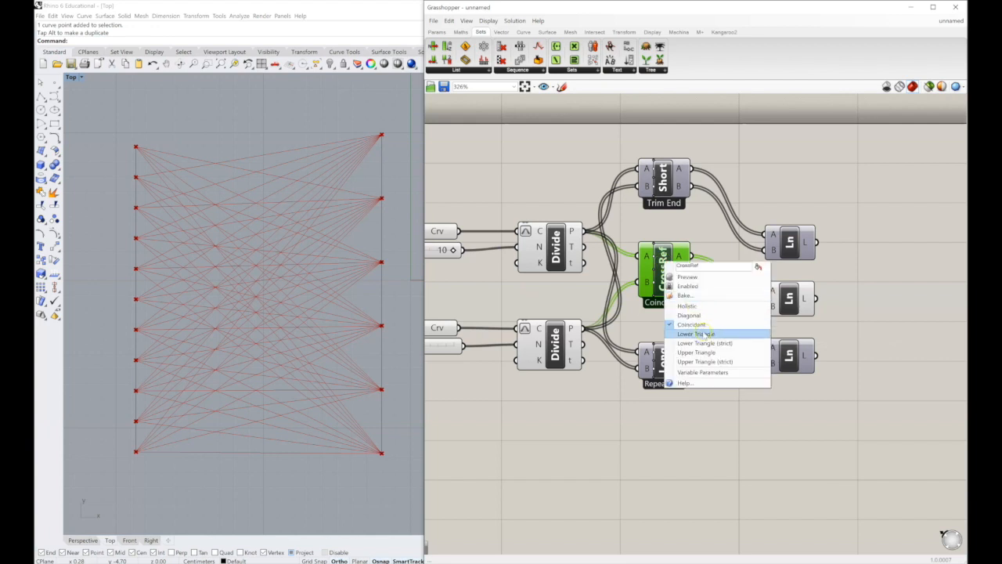
{"action": "left_click", "coordinate": [703, 333]}
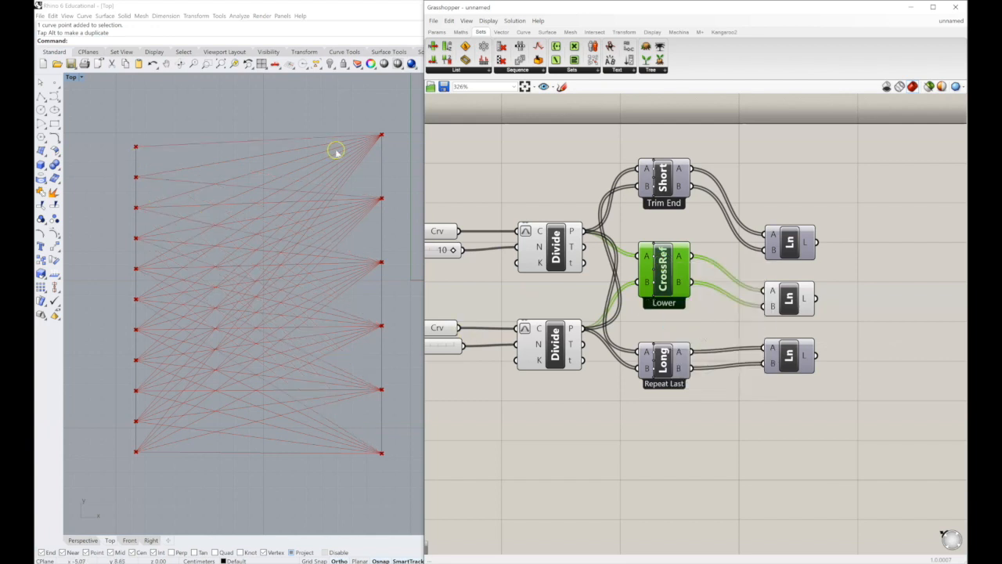
{"action": "right_click", "coordinate": [670, 268]}
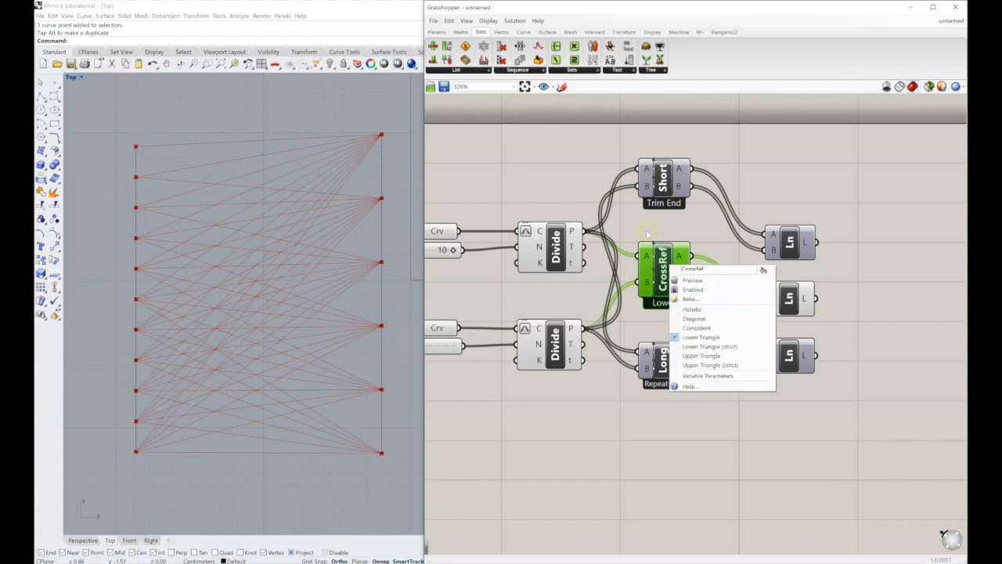
{"action": "left_click", "coordinate": [774, 291]}
- Turn off the preview of the Line fed by Cross Reference and turn on that of the Line fed by Longest List
{"action": "left_click", "coordinate": [790, 297]}
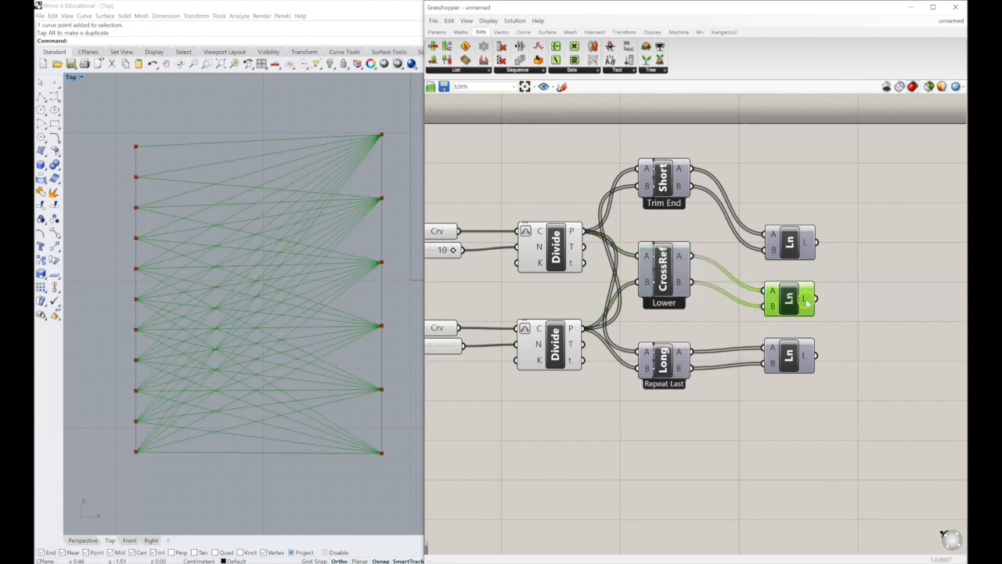
{"action": "mouse_move", "coordinate": [806, 302]}
{"action": "mouse_move", "coordinate": [806, 243]}
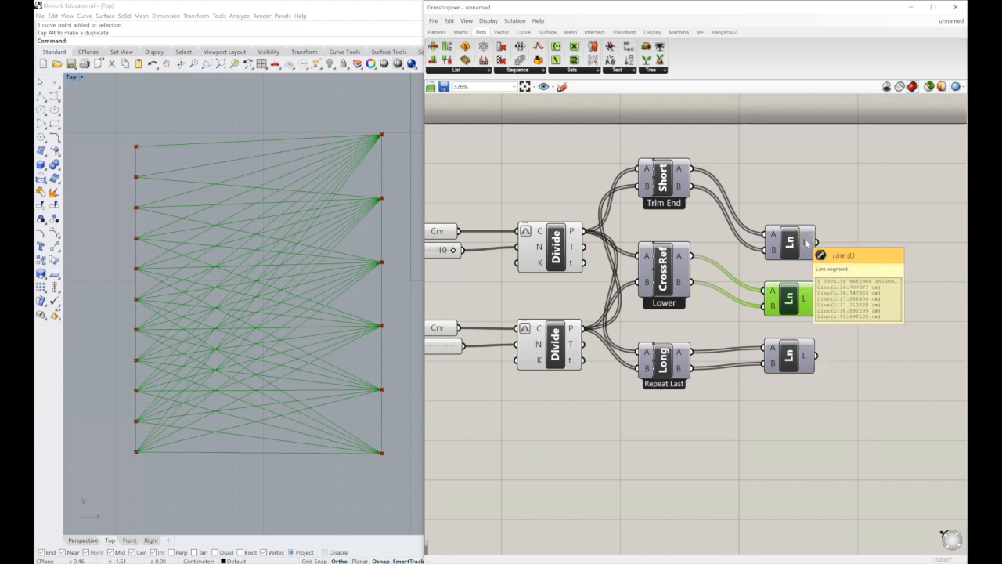
{"action": "right_click_drag", "start_coordinate": [862, 186], "coordinate": [823, 175]}
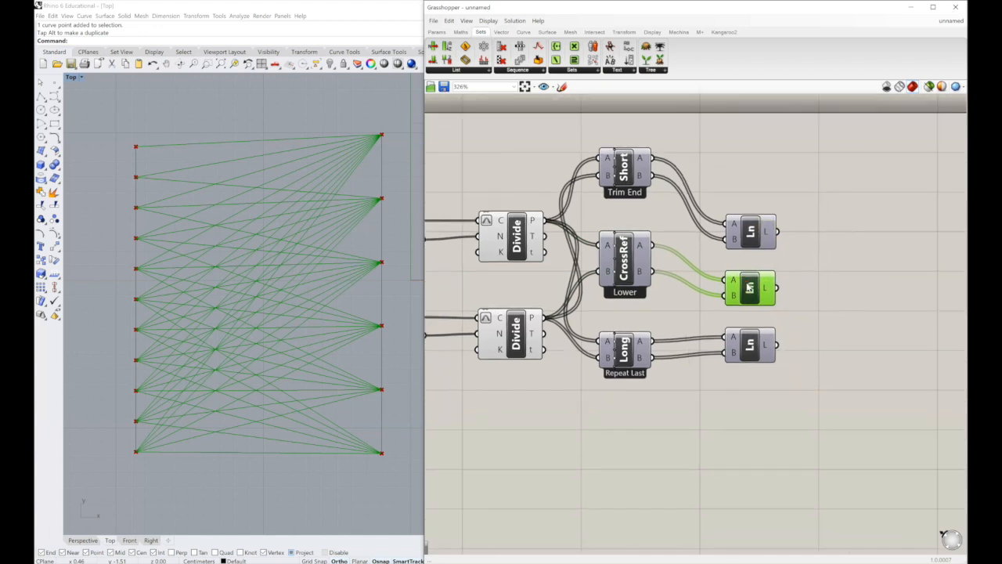
{"action": "right_click", "coordinate": [746, 288]}
{"action": "left_click", "coordinate": [775, 293]}
{"action": "right_click", "coordinate": [751, 345]}
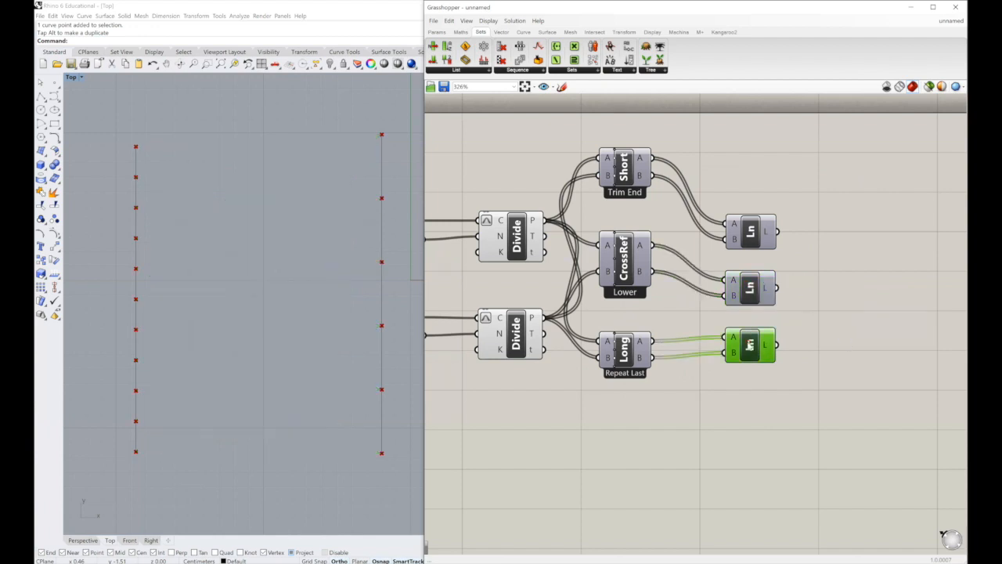
{"action": "left_click", "coordinate": [781, 357]}
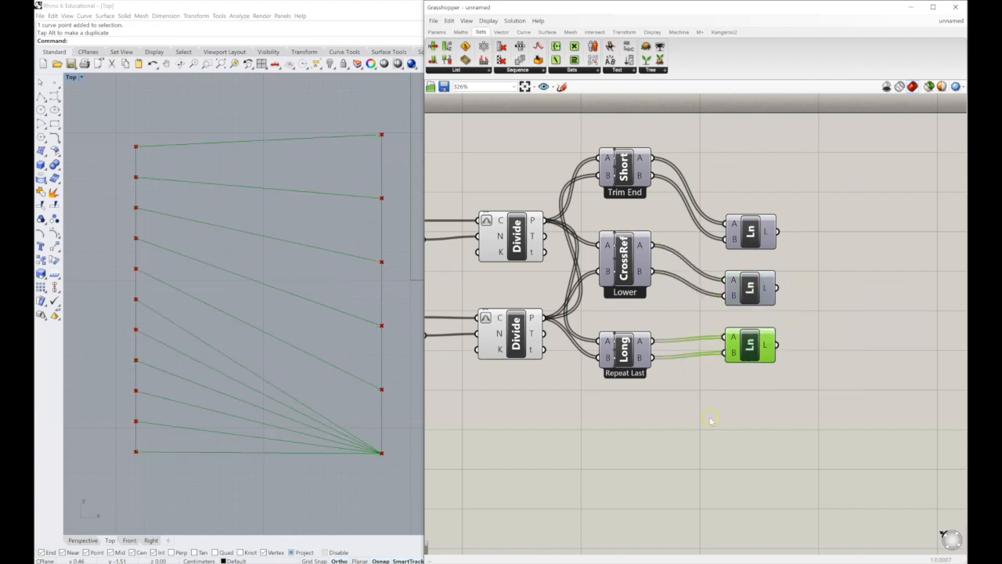
- Move the Shortest List, Cross Reference and Longest List components together, slightly closer to the Line components
{"action": "right_click_drag", "start_coordinate": [711, 414], "coordinate": [720, 414]}
{"action": "left_click", "coordinate": [651, 349]}
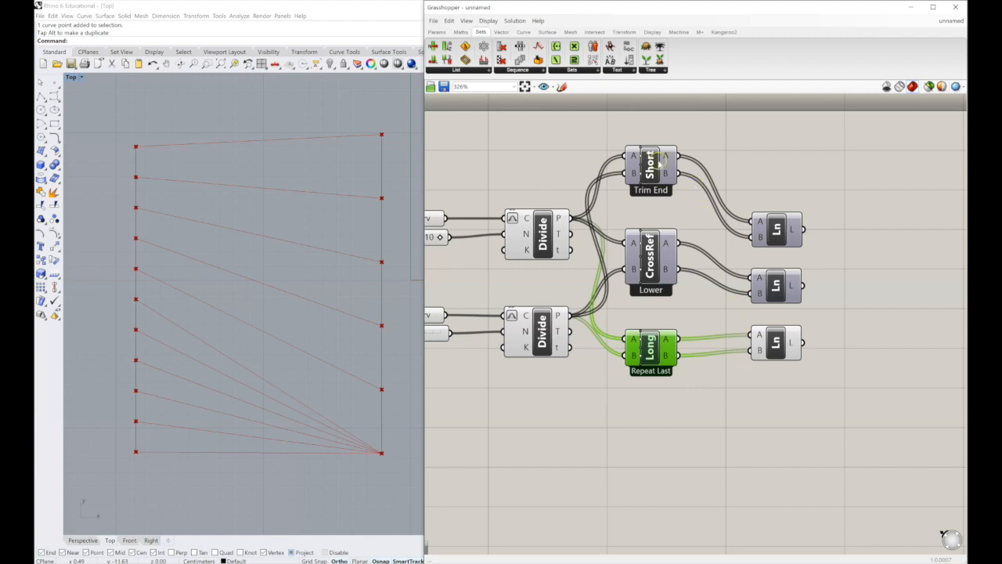
{"action": "left_click_drag", "start_coordinate": [707, 123], "coordinate": [638, 427]}
{"action": "left_click_drag", "start_coordinate": [655, 265], "coordinate": [675, 285]}
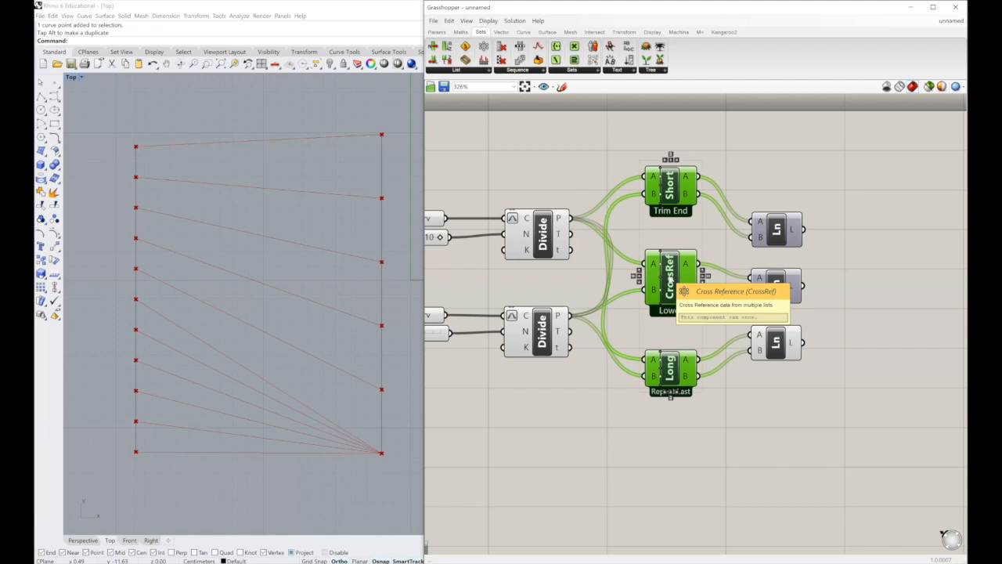
{"action": "left_click", "coordinate": [780, 430]}
{"action": "right_click_drag", "start_coordinate": [780, 430], "coordinate": [762, 407]}
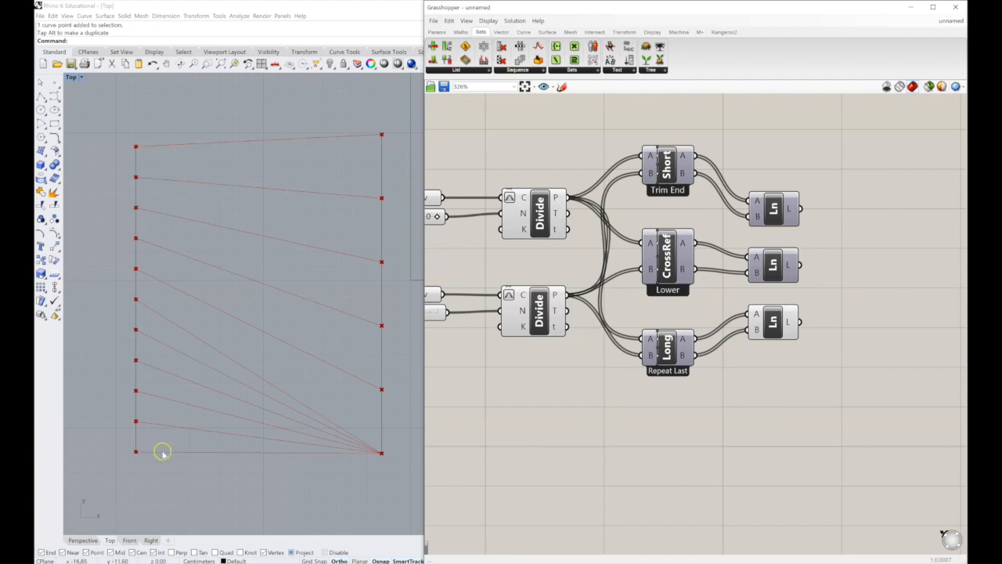
- Move the Longest List's Line component aside and rewire its inputs A and B directly to the upper and lower Divide points
{"action": "right_click_drag", "start_coordinate": [717, 371], "coordinate": [748, 420]}
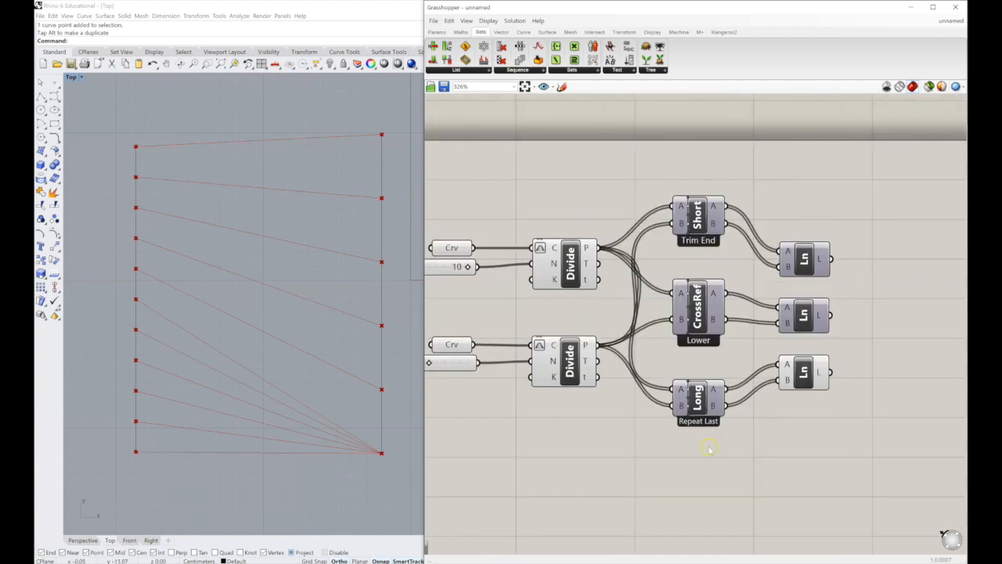
{"action": "right_click_drag", "start_coordinate": [718, 458], "coordinate": [578, 418]}
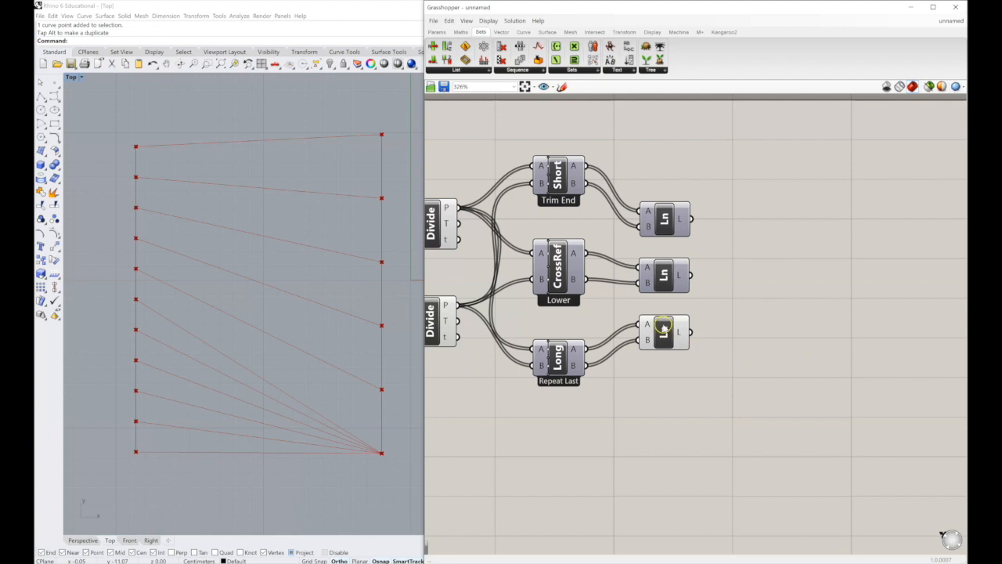
{"action": "right_click_drag", "start_coordinate": [685, 342], "coordinate": [750, 347]}
{"action": "left_click_drag", "start_coordinate": [747, 335], "coordinate": [873, 332]}
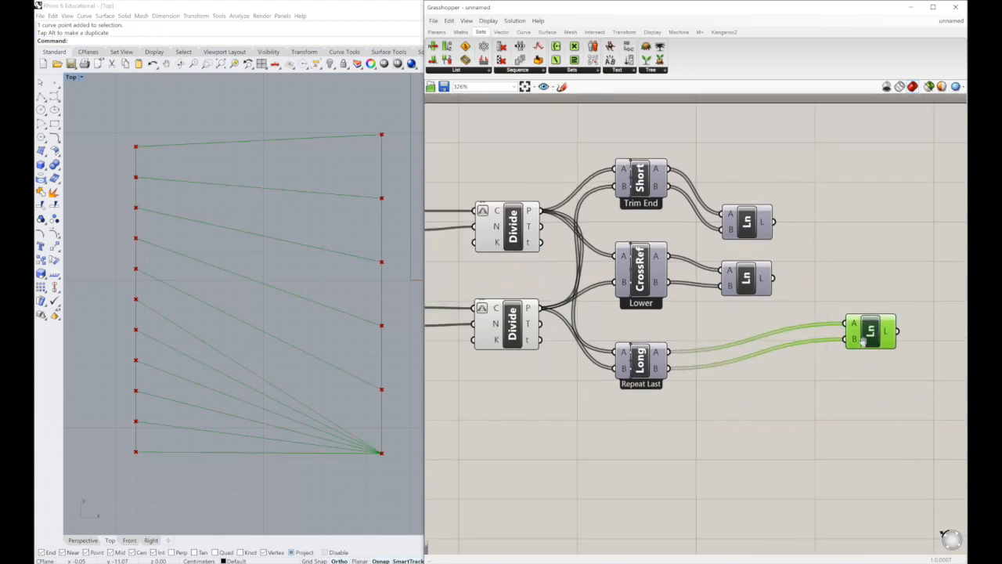
{"action": "right_click_drag", "start_coordinate": [602, 309], "coordinate": [593, 312]}
{"action": "left_click_drag", "start_coordinate": [539, 213], "coordinate": [838, 326]}
{"action": "left_click_drag", "start_coordinate": [545, 310], "coordinate": [839, 339]}
{"action": "right_click_drag", "start_coordinate": [867, 379], "coordinate": [793, 378]}
{"action": "left_click_drag", "start_coordinate": [788, 332], "coordinate": [835, 295]}
- Duplicate the Cross Reference's Line component beside Longest List and connect Longest List's outputs A and B to its matching inputs
{"action": "left_click", "coordinate": [667, 287]}
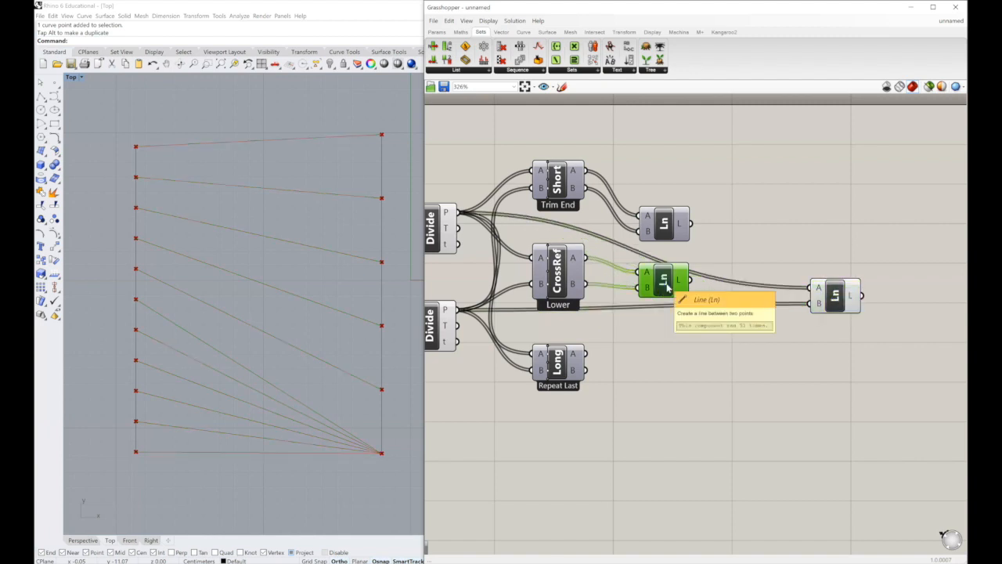
{"action": "left_click_drag", "start_coordinate": [666, 295], "coordinate": [661, 360], "text": "alt"}
{"action": "left_click_drag", "start_coordinate": [584, 354], "coordinate": [642, 347]}
{"action": "left_click_drag", "start_coordinate": [583, 370], "coordinate": [658, 359]}
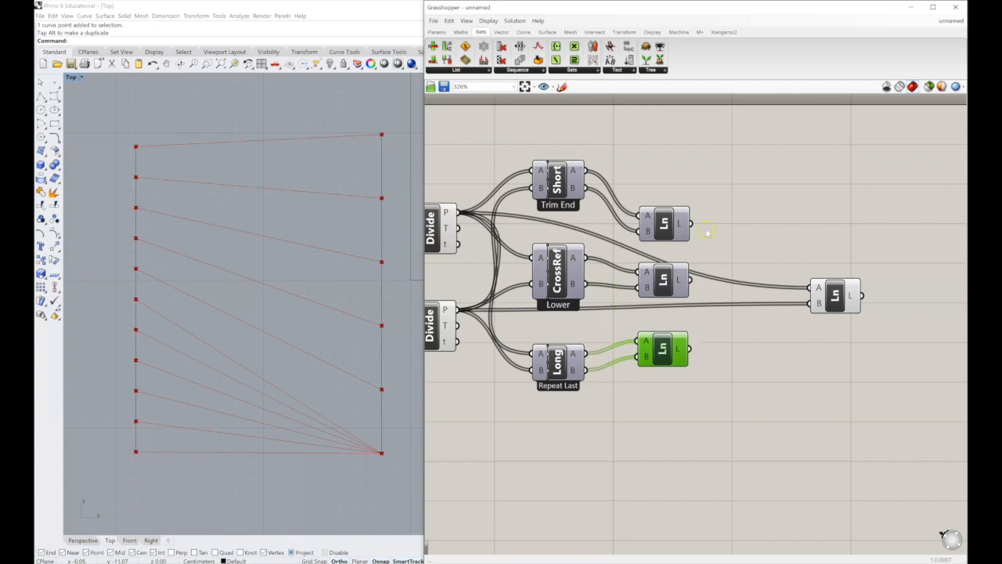
{"action": "left_click", "coordinate": [599, 290]}
- Reposition the Line component wired directly to the Divide points so it sits just beside the other Line components
{"action": "right_click_drag", "start_coordinate": [781, 312], "coordinate": [572, 344]}
{"action": "left_click_drag", "start_coordinate": [637, 335], "coordinate": [607, 333]}
{"action": "right_click_drag", "start_coordinate": [721, 342], "coordinate": [657, 345]}
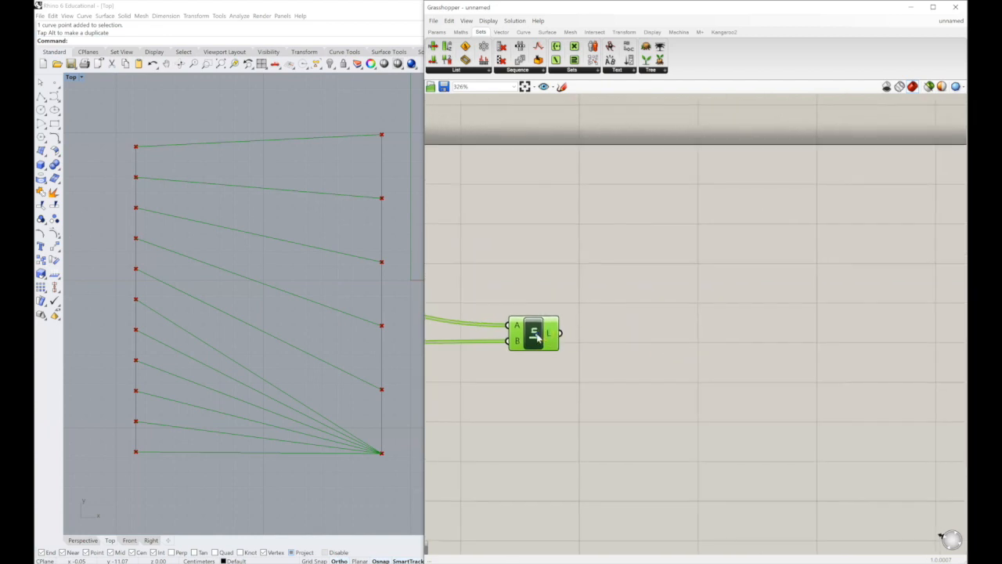
{"action": "left_click_drag", "start_coordinate": [537, 336], "coordinate": [558, 337]}
{"action": "left_click", "coordinate": [611, 398]}
{"action": "right_click_drag", "start_coordinate": [611, 399], "coordinate": [638, 402]}
{"action": "right_click_drag", "start_coordinate": [306, 347], "coordinate": [294, 370]}
{"action": "scroll", "coordinate": [293, 365], "scroll_direction": "down", "scroll_amount": 2}
{"action": "scroll", "coordinate": [292, 364], "scroll_direction": "up", "scroll_amount": 2}
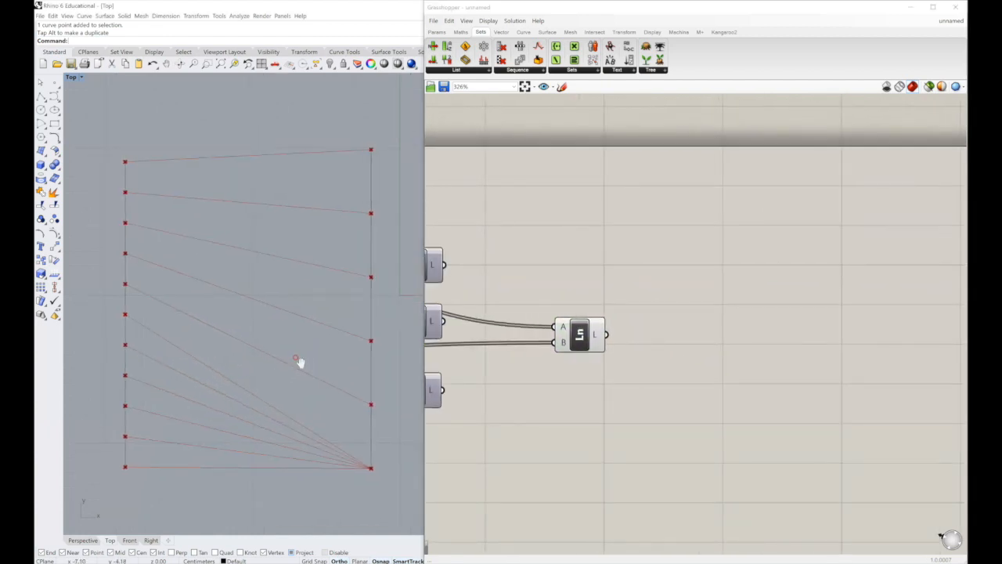
{"action": "left_click_drag", "start_coordinate": [578, 338], "coordinate": [526, 328]}
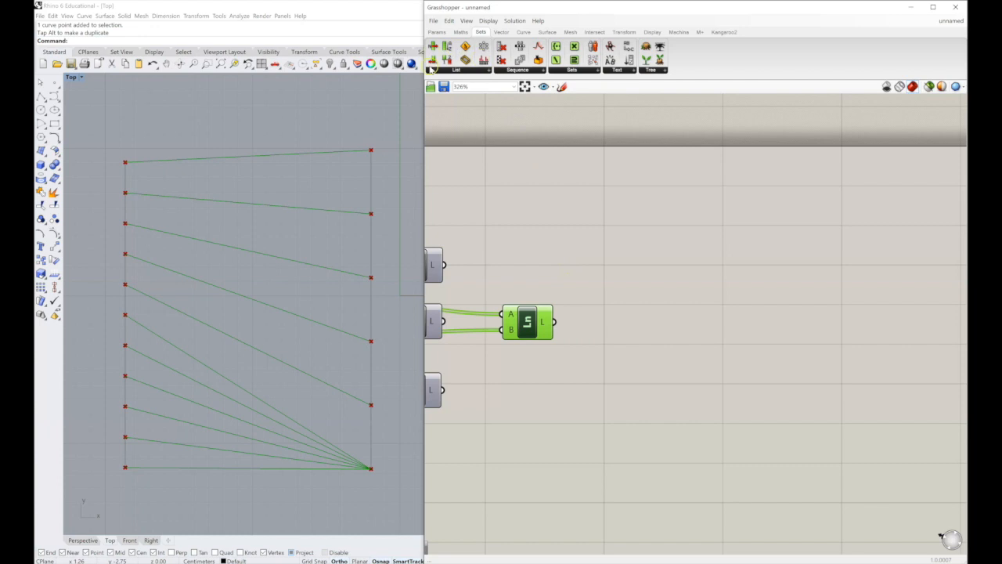
- Examine the available List components and the output of the Line wired directly to the Divide points
{"action": "left_click", "coordinate": [471, 71]}
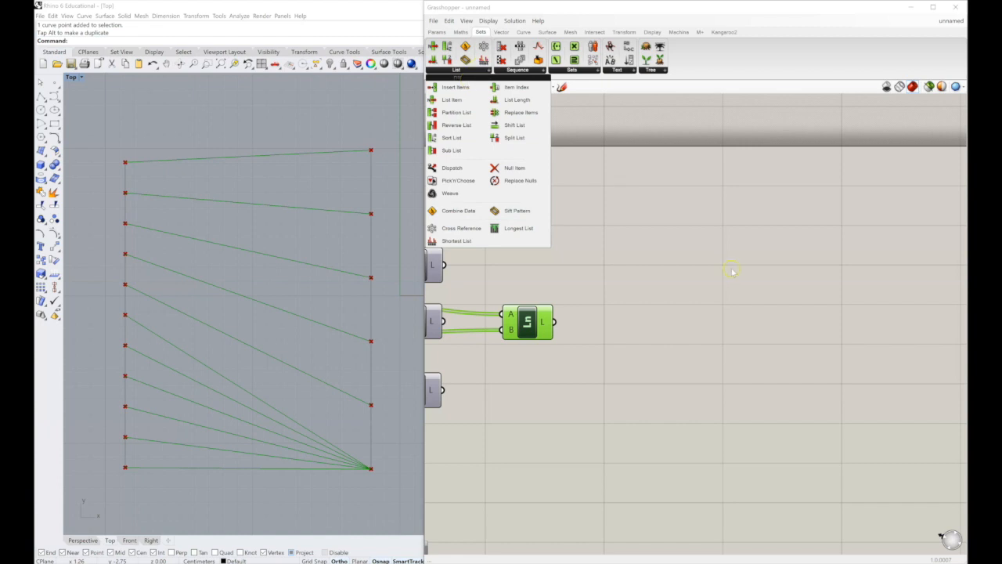
{"action": "right_click_drag", "start_coordinate": [582, 354], "coordinate": [556, 342]}
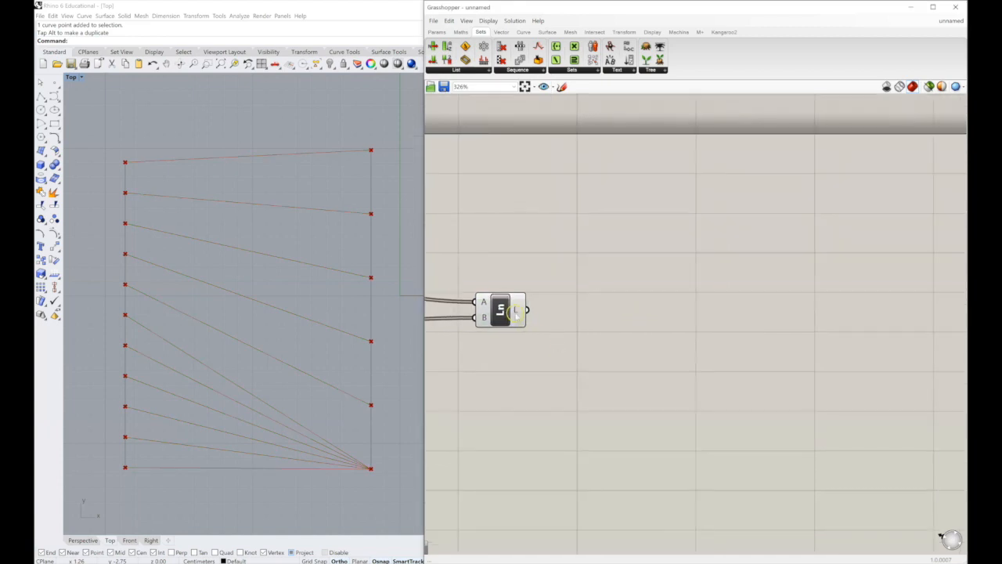
{"action": "mouse_move", "coordinate": [515, 313]}
{"action": "right_click_drag", "start_coordinate": [572, 245], "coordinate": [571, 246]}
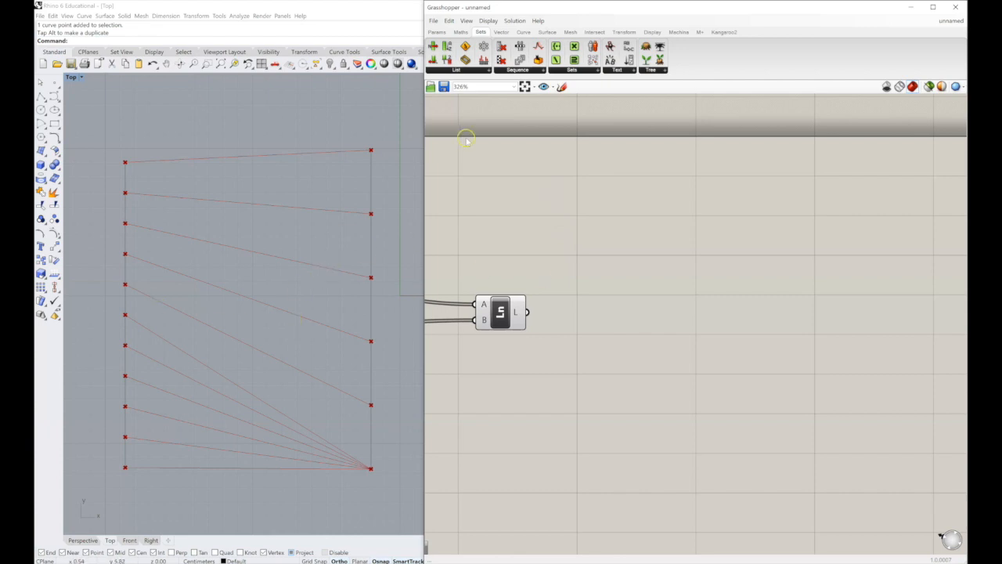
- Place an Evaluate Curve component on the canvas beyond the Line component wired directly to the Divide points
{"action": "right_click_drag", "start_coordinate": [550, 287], "coordinate": [688, 273]}
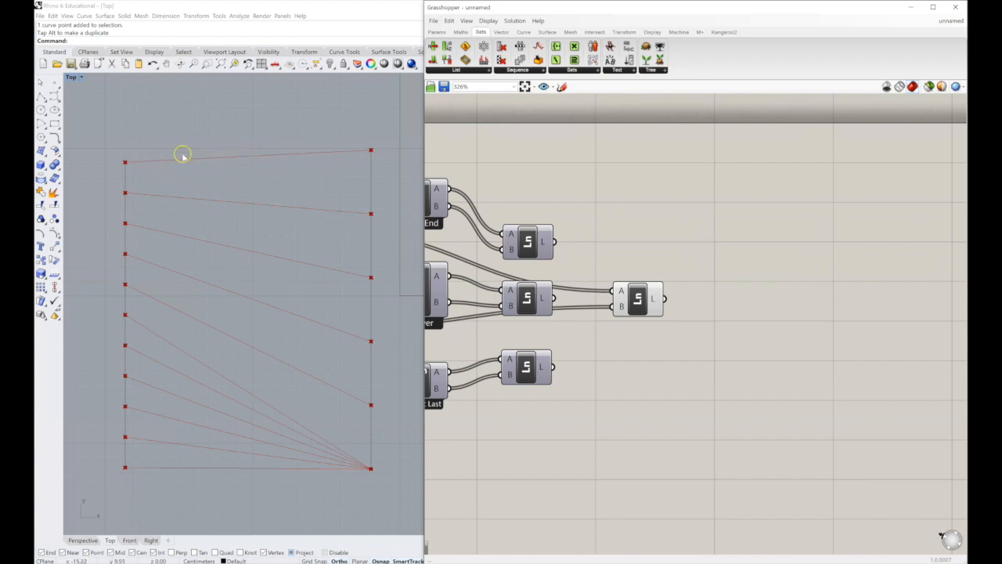
{"action": "right_click_drag", "start_coordinate": [738, 232], "coordinate": [627, 232]}
{"action": "left_click", "coordinate": [523, 32]}
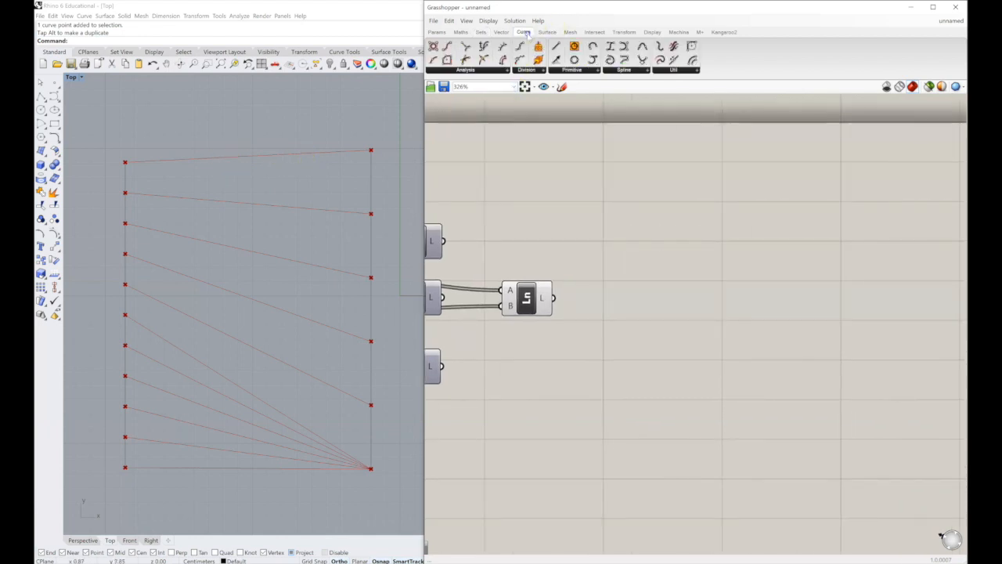
{"action": "left_click", "coordinate": [466, 71]}
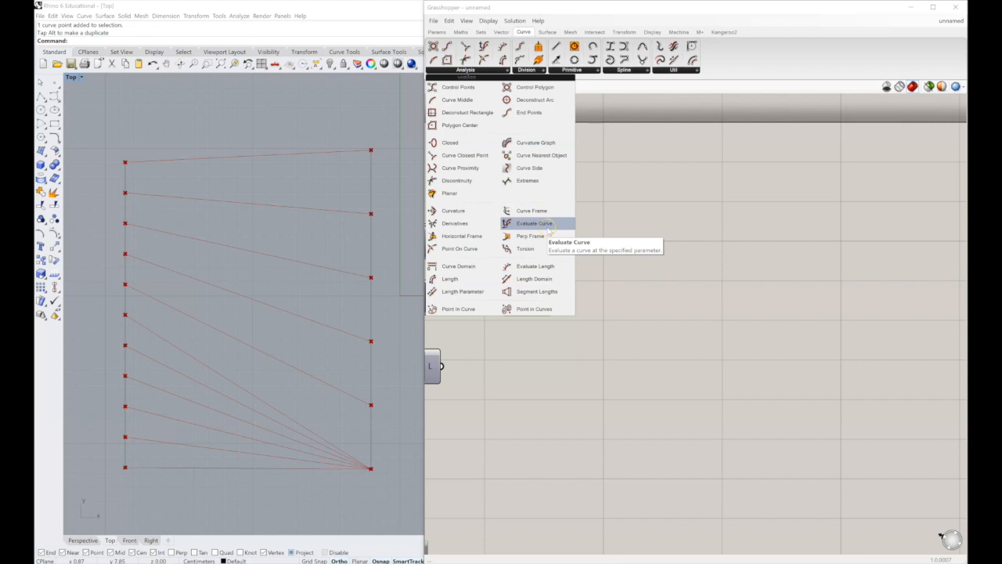
{"action": "left_click", "coordinate": [551, 227]}
{"action": "left_click", "coordinate": [635, 244]}
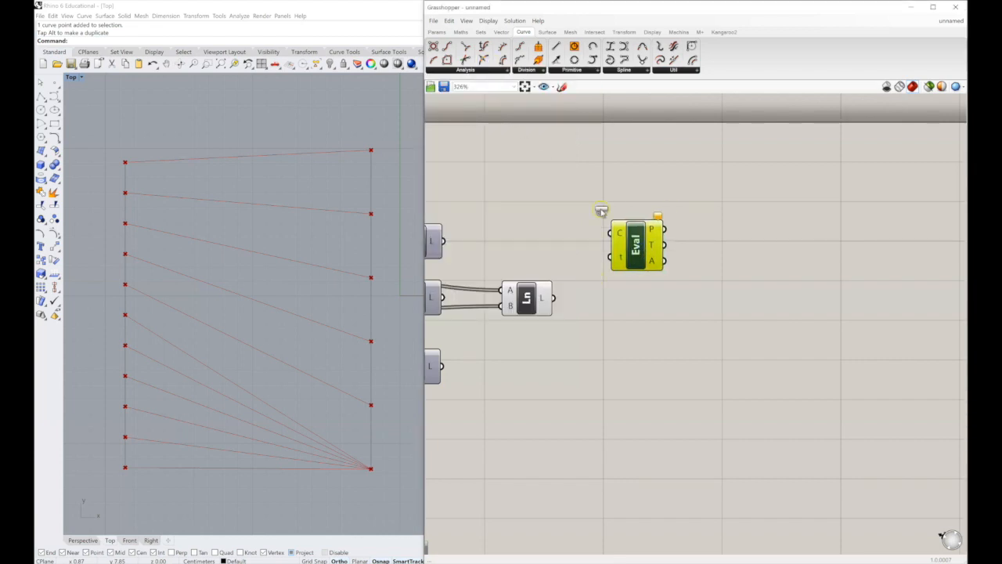
- Add a Point On Curve component below Evaluate Curve and feed it the directly wired Line's L output
{"action": "left_click", "coordinate": [642, 336]}
{"action": "right_click_drag", "start_coordinate": [715, 320], "coordinate": [696, 313]}
{"action": "left_click_drag", "start_coordinate": [640, 335], "coordinate": [667, 337]}
{"action": "left_click", "coordinate": [659, 305]}
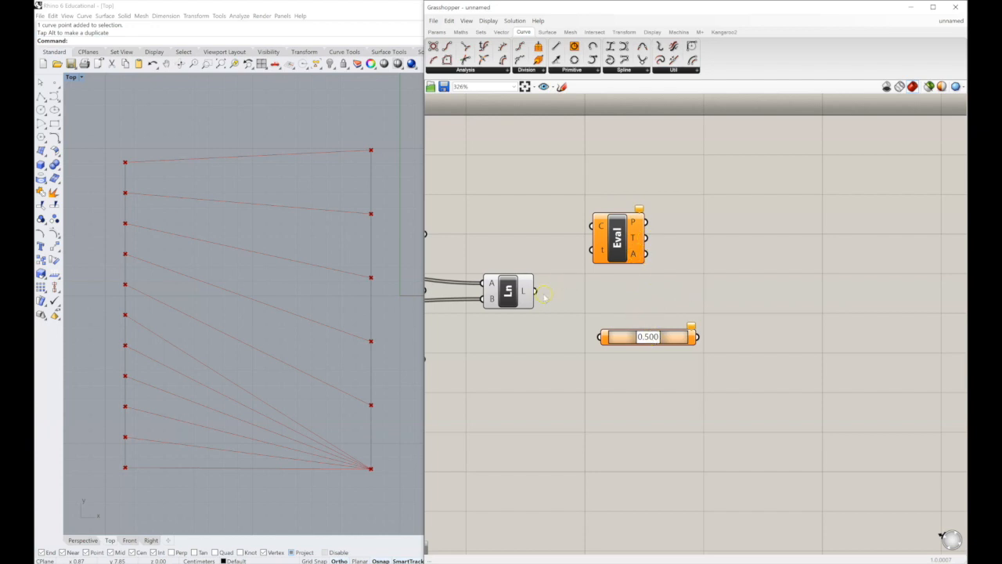
{"action": "left_click_drag", "start_coordinate": [539, 294], "coordinate": [600, 337]}
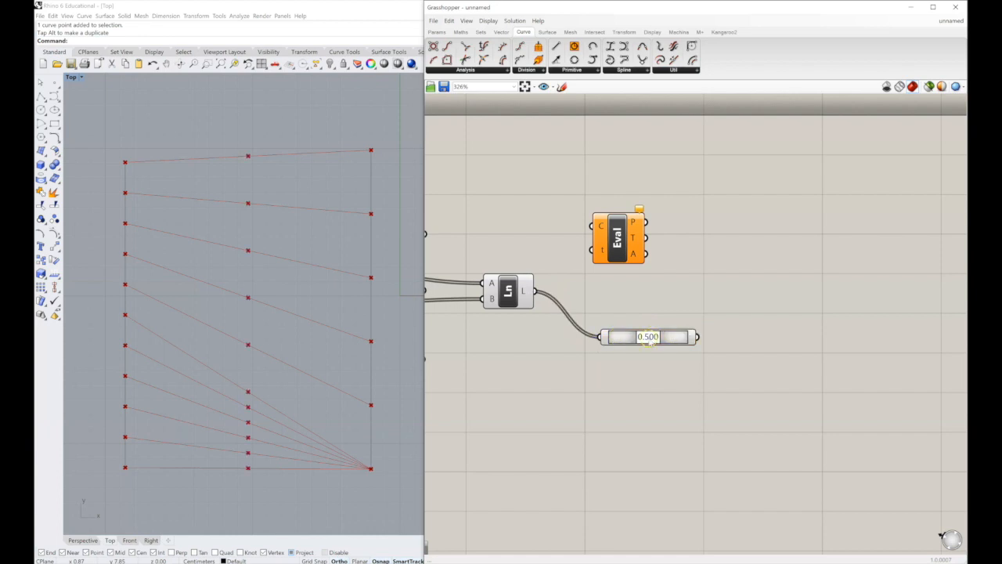
- Connect the Point On Curve output to a new Panel and enlarge the panel to show the whole point list
{"action": "left_click", "coordinate": [436, 32]}
{"action": "left_click", "coordinate": [793, 339]}
{"action": "left_click_drag", "start_coordinate": [698, 337], "coordinate": [750, 340]}
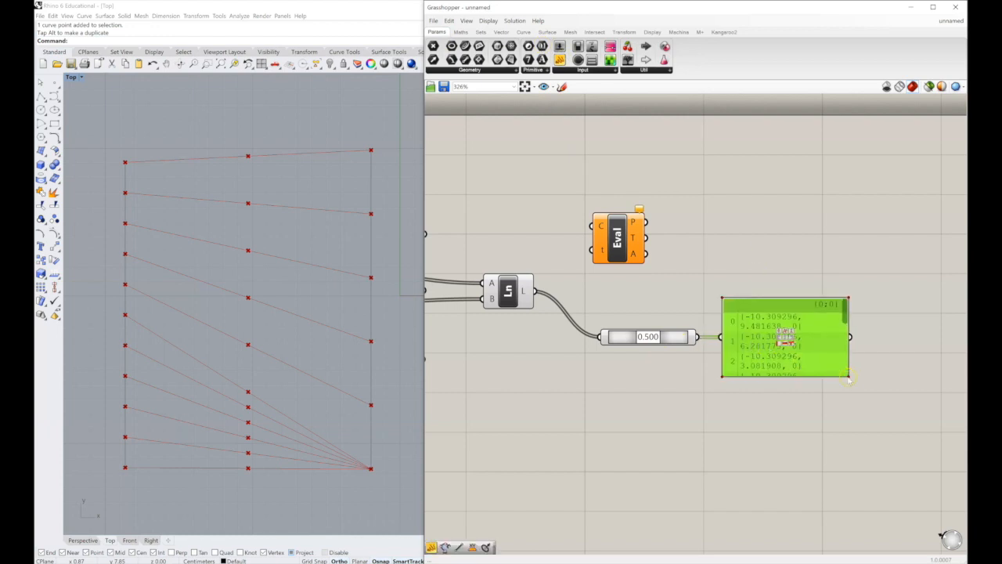
{"action": "left_click_drag", "start_coordinate": [846, 376], "coordinate": [924, 473]}
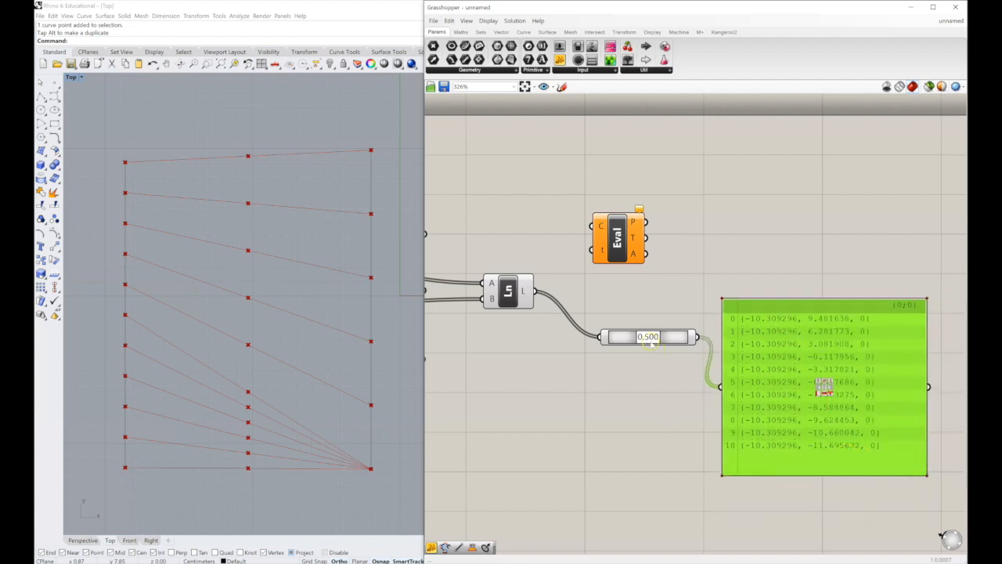
- Try Point On Curve at 0.408 and one quarter, then set it to two thirds
{"action": "mouse_move", "coordinate": [649, 338]}
{"action": "left_mouse_down"}
{"action": "mouse_move", "coordinate": [620, 342]}
{"action": "mouse_move", "coordinate": [698, 337]}
{"action": "mouse_move", "coordinate": [624, 343]}
{"action": "mouse_move", "coordinate": [644, 350]}
{"action": "left_mouse_up"}
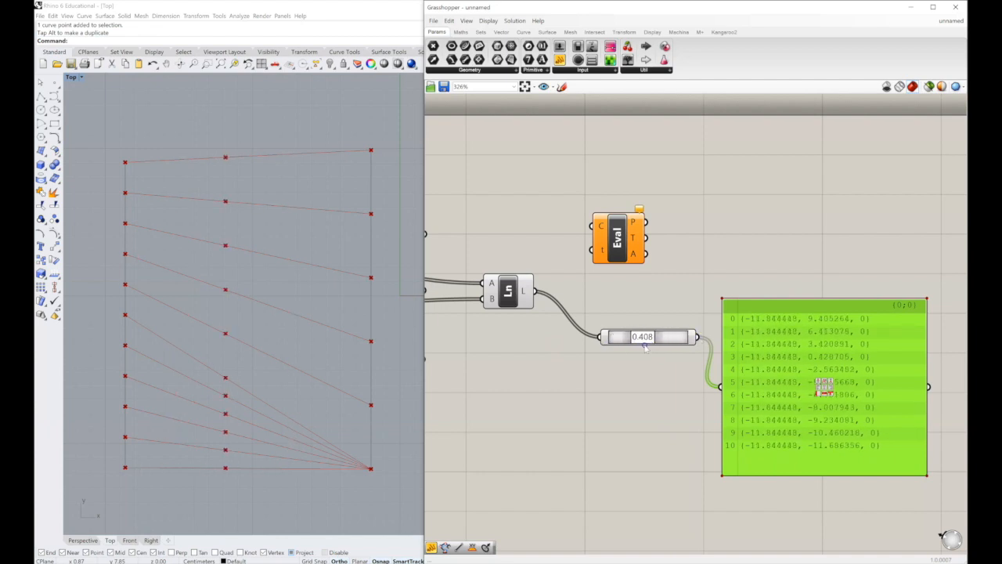
{"action": "left_click", "coordinate": [643, 343]}
{"action": "right_click", "coordinate": [619, 335]}
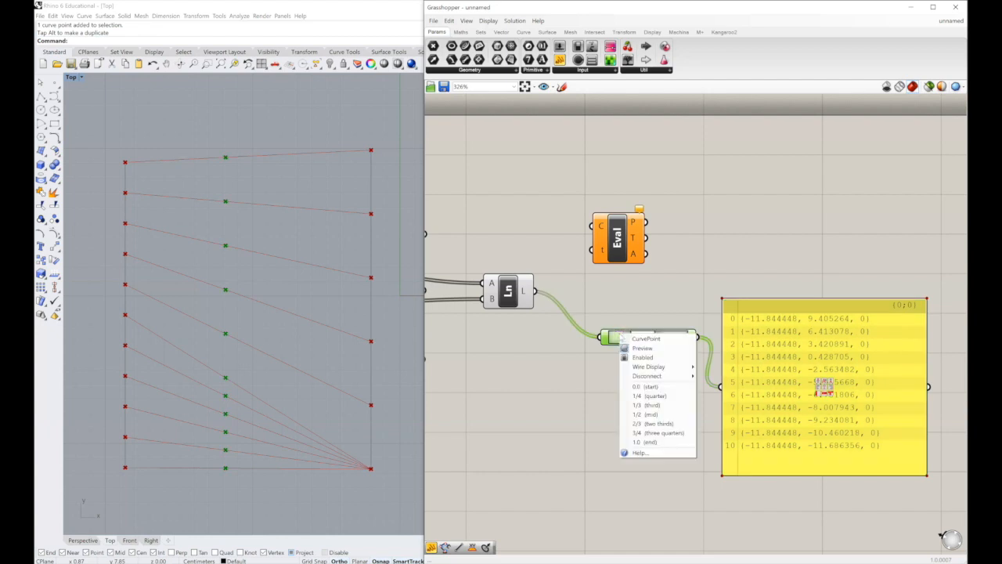
{"action": "left_click", "coordinate": [663, 396]}
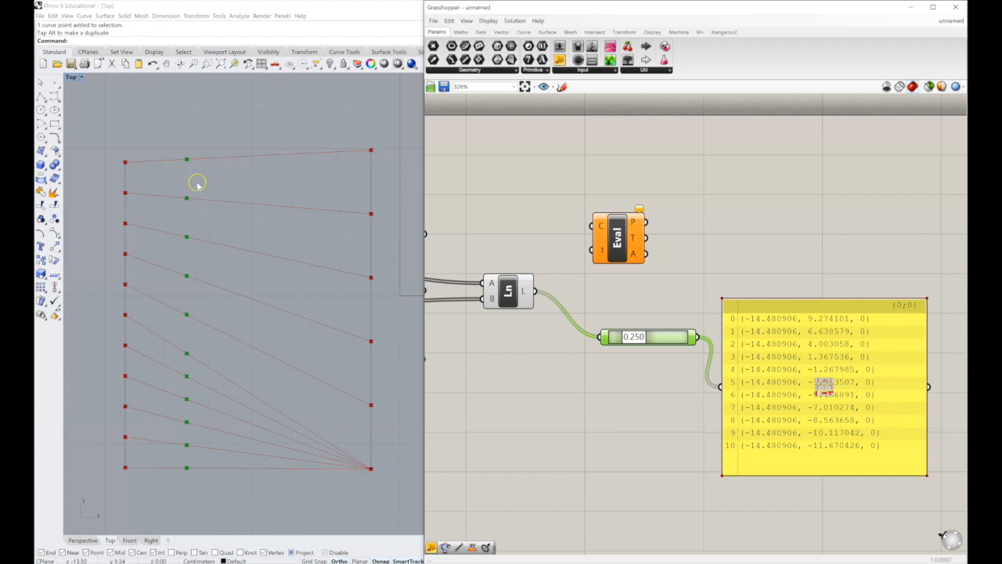
{"action": "right_click", "coordinate": [656, 339]}
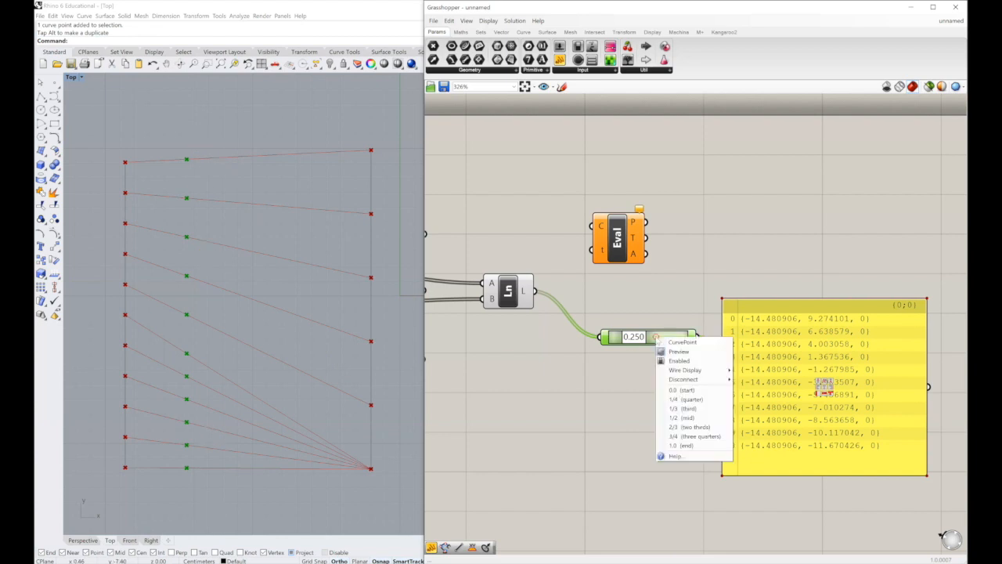
{"action": "left_click", "coordinate": [695, 427]}
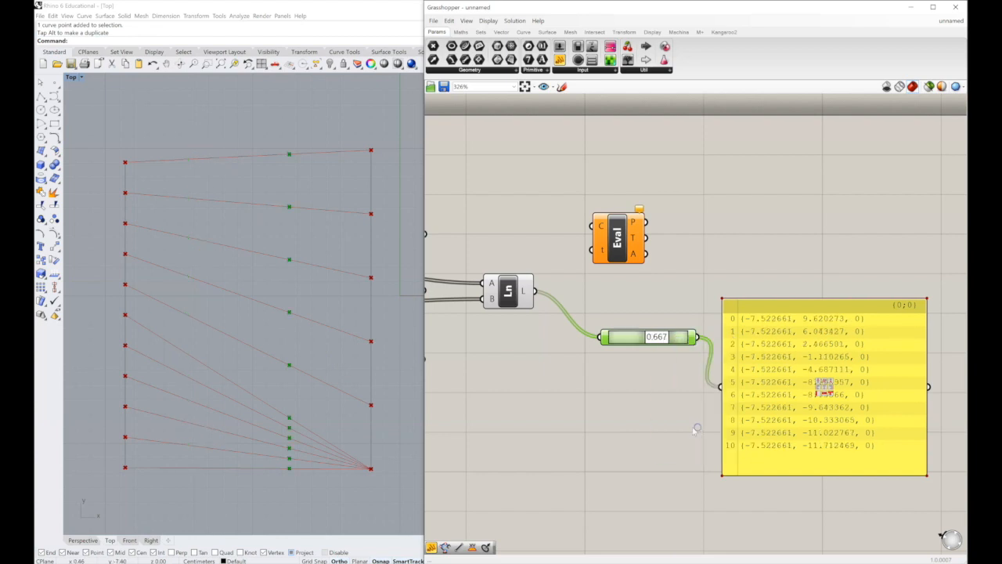
- Connect the Line's L output to Evaluate Curve's C input and turn off the Point On Curve preview
{"action": "left_click", "coordinate": [638, 431]}
{"action": "left_click_drag", "start_coordinate": [545, 299], "coordinate": [593, 226]}
{"action": "left_click", "coordinate": [628, 335]}
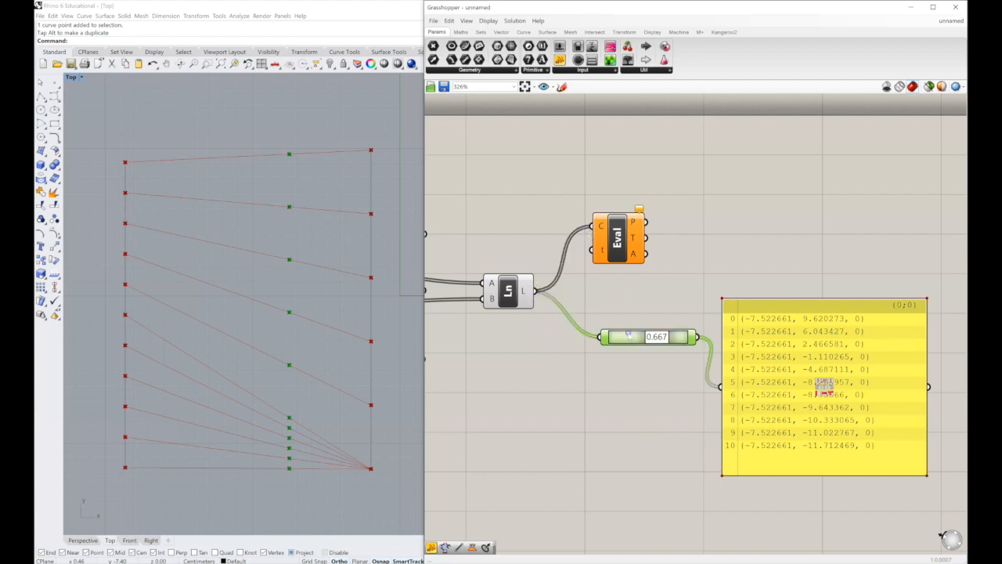
{"action": "right_click", "coordinate": [628, 335]}
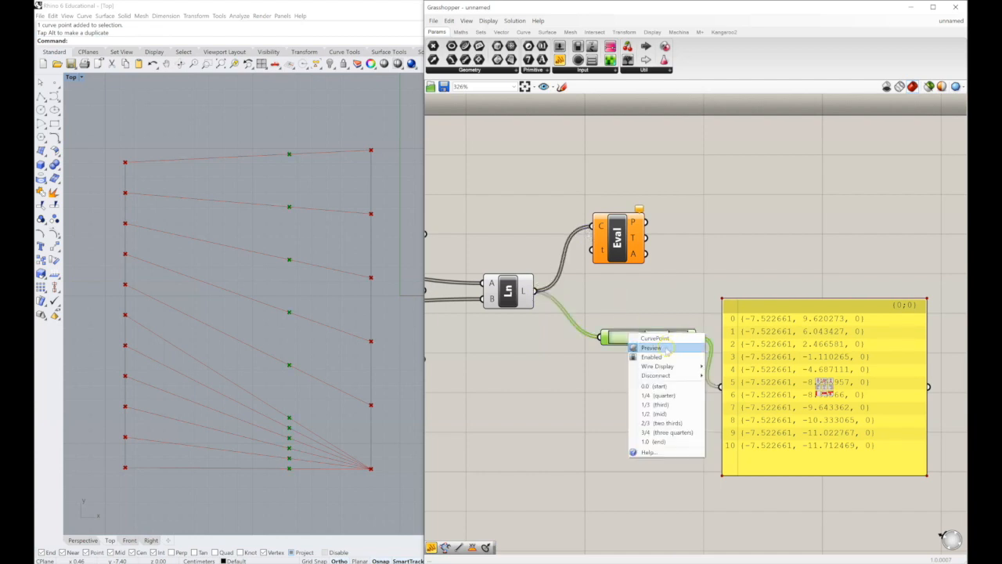
{"action": "left_click", "coordinate": [667, 348]}
- Move the Evaluate Curve component slightly farther from the Line component
{"action": "left_click", "coordinate": [741, 244]}
{"action": "right_click_drag", "start_coordinate": [742, 244], "coordinate": [745, 260]}
{"action": "left_click_drag", "start_coordinate": [631, 255], "coordinate": [657, 259]}
- Examine what Evaluate Curve's t input requires and compare it with the Divide components' inputs
{"action": "left_click", "coordinate": [605, 227]}
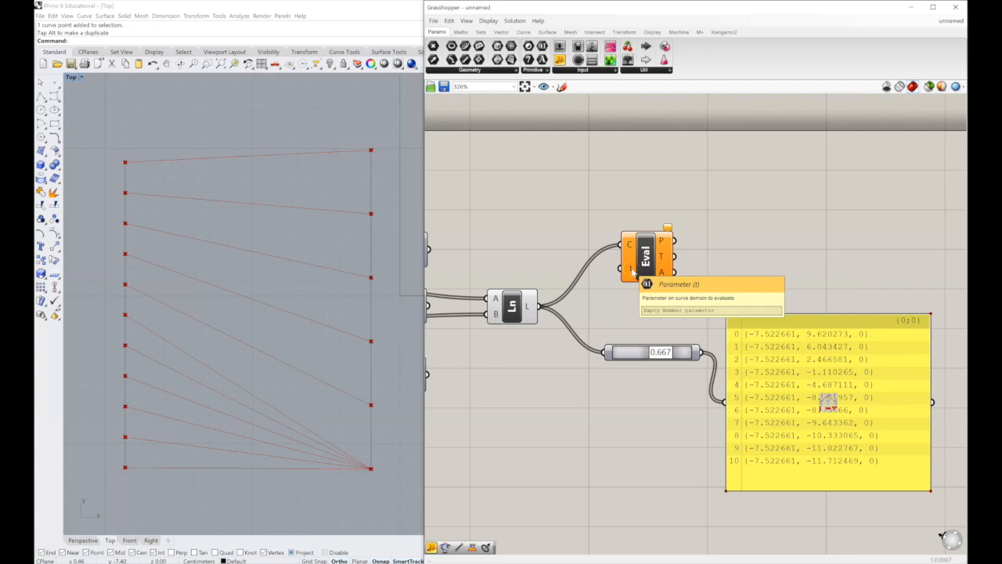
{"action": "right_click_drag", "start_coordinate": [617, 265], "coordinate": [698, 268]}
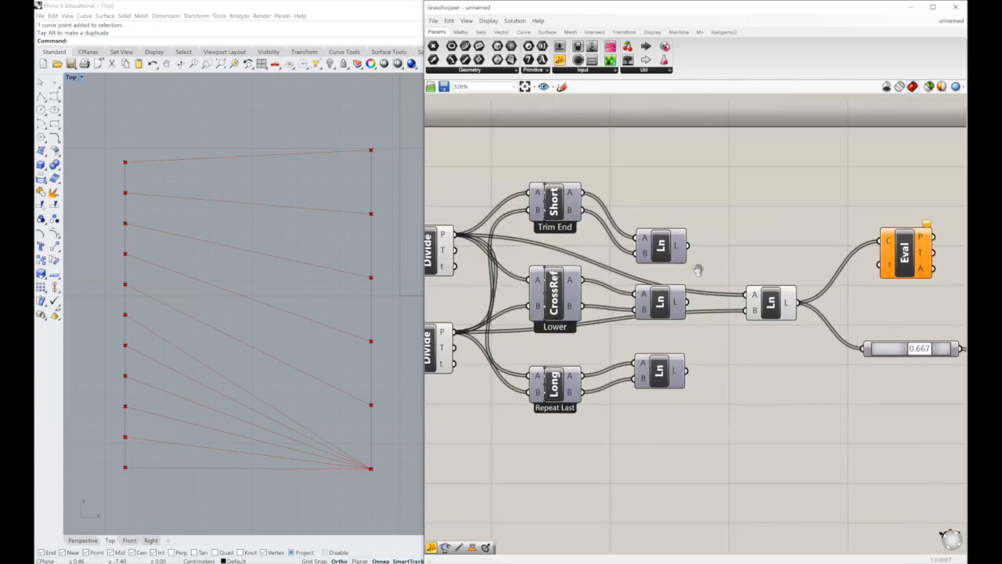
{"action": "right_click_drag", "start_coordinate": [663, 229], "coordinate": [862, 227]}
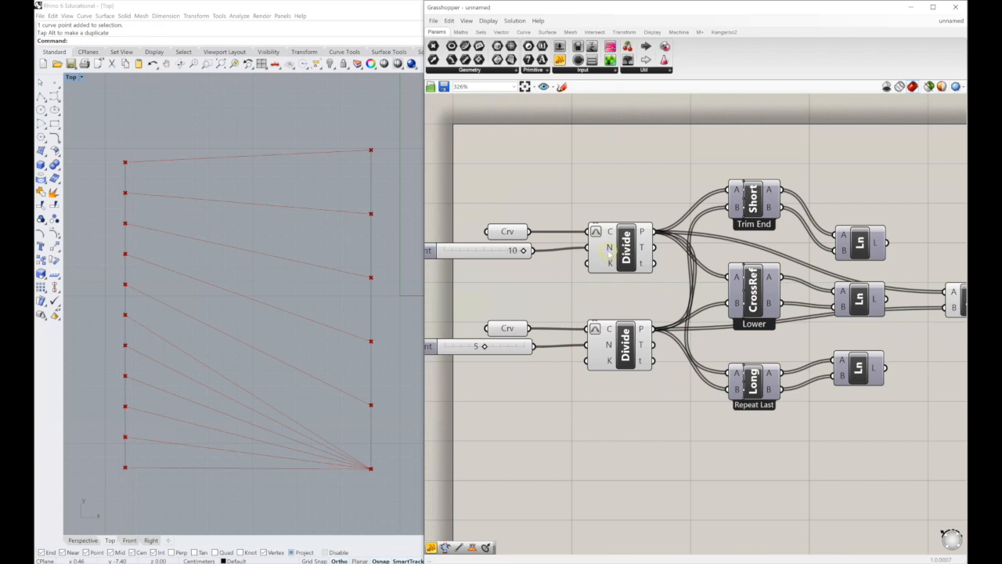
{"action": "mouse_move", "coordinate": [609, 249]}
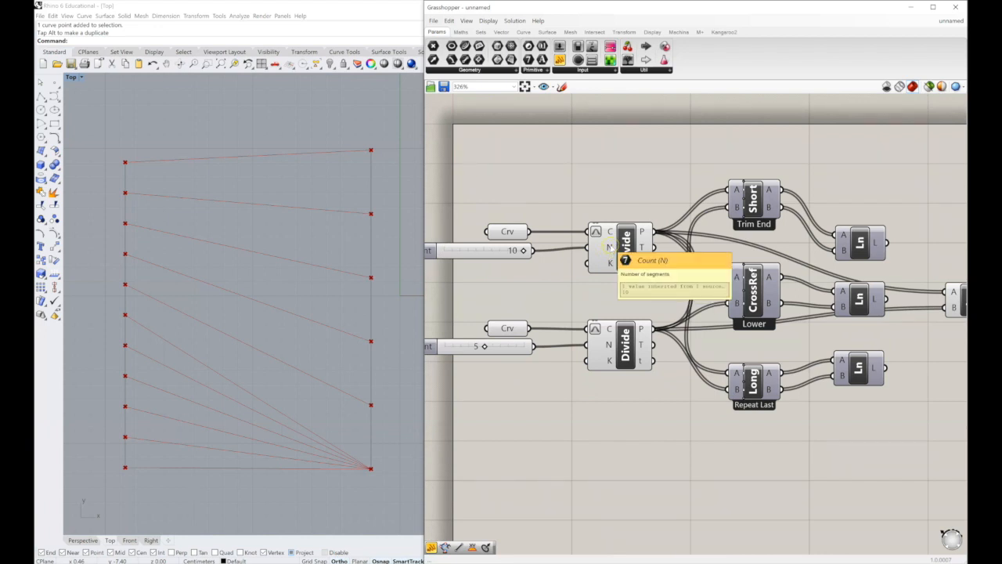
{"action": "right_click_drag", "start_coordinate": [786, 234], "coordinate": [523, 254]}
{"action": "right_click_drag", "start_coordinate": [806, 254], "coordinate": [675, 240]}
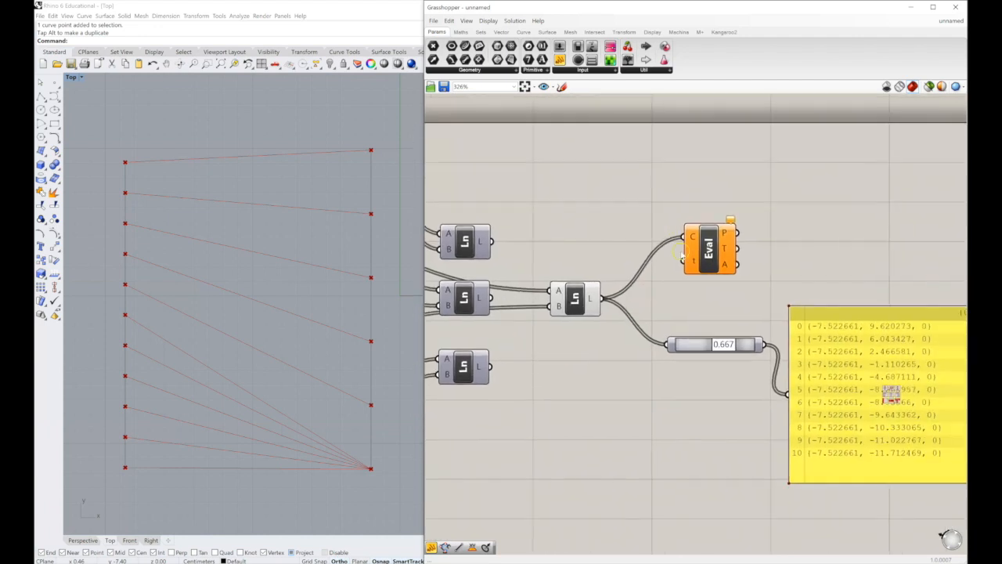
{"action": "scroll", "coordinate": [685, 253], "scroll_direction": "up", "scroll_amount": 4}
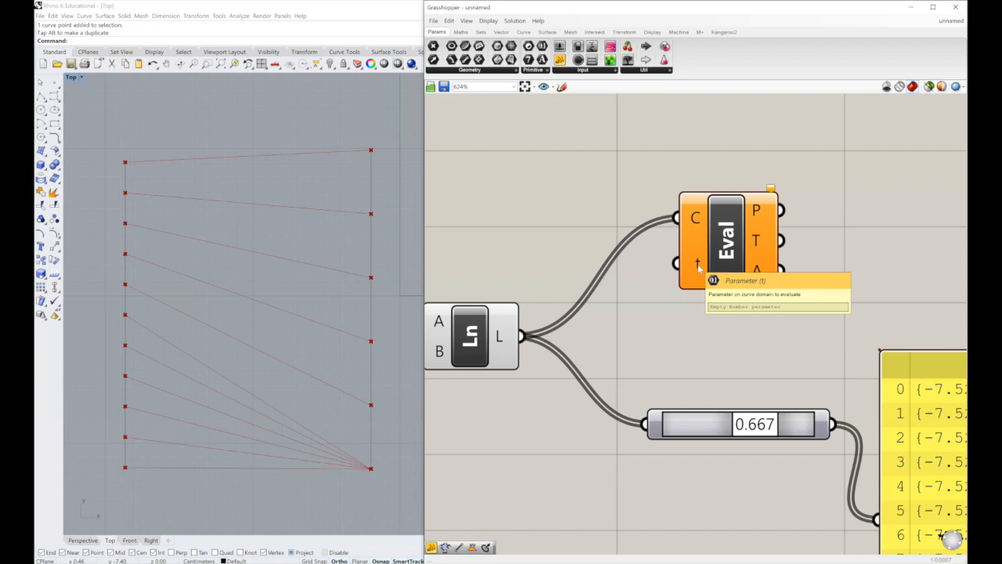
- Create a number slider from 1.0, connect it to Evaluate Curve's t input and set it to 0.5
{"action": "right_click_drag", "start_coordinate": [701, 230], "coordinate": [769, 225]}
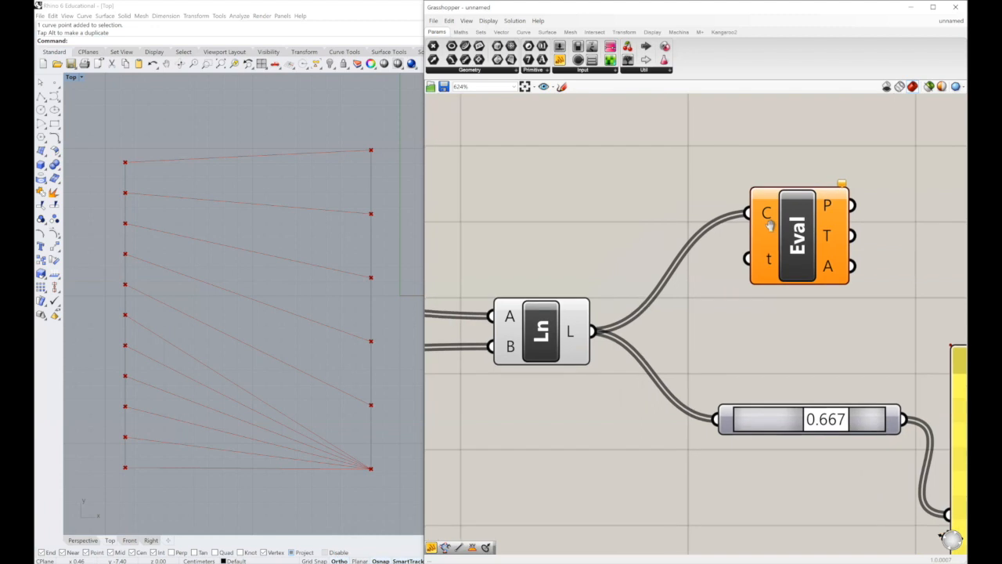
{"action": "double_click", "coordinate": [559, 207]}
{"action": "type", "text": "1.0"}
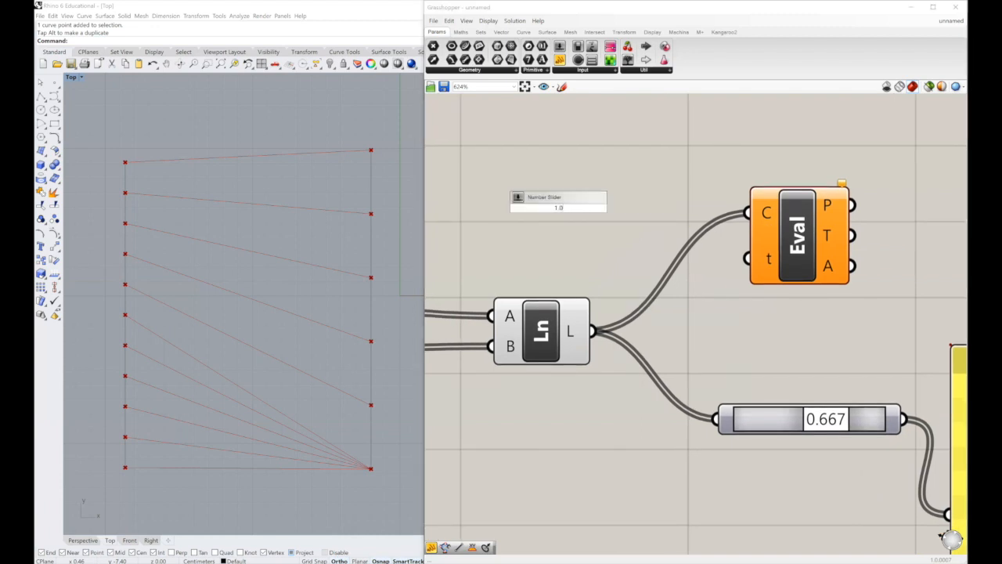
{"action": "key", "text": "Return"}
{"action": "left_click_drag", "start_coordinate": [675, 209], "coordinate": [747, 258]}
{"action": "left_click_drag", "start_coordinate": [699, 208], "coordinate": [562, 227]}
{"action": "left_click_drag", "start_coordinate": [633, 229], "coordinate": [618, 242]}
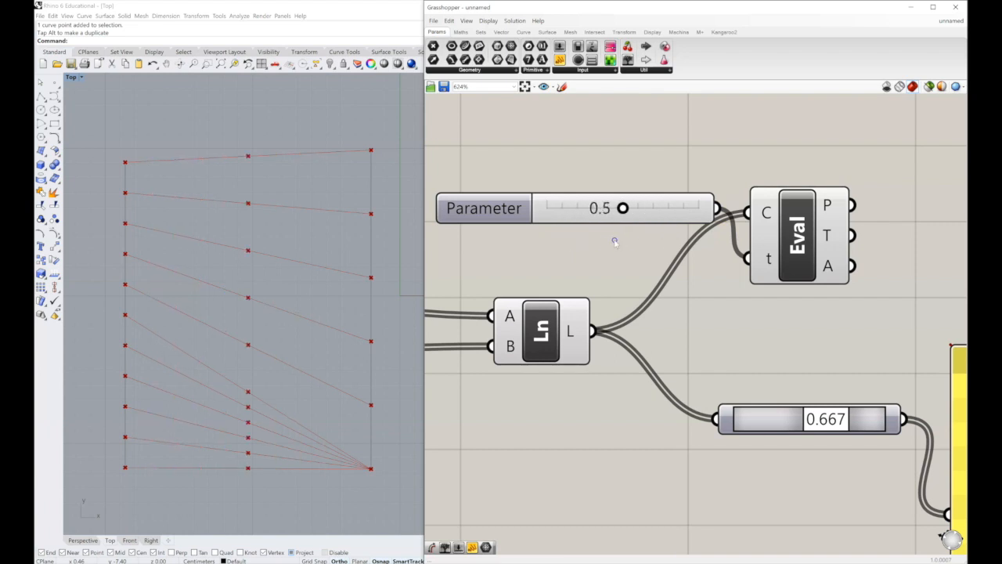
{"action": "right_click", "coordinate": [765, 211]}
{"action": "left_click", "coordinate": [706, 299]}
- Draw a winding S-shaped degree-3 control point curve in the Rhino Top view, above the set of lines
{"action": "mouse_move", "coordinate": [671, 347]}
{"action": "right_mouse_down"}
{"action": "mouse_move", "coordinate": [752, 335]}
{"action": "mouse_move", "coordinate": [755, 385]}
{"action": "mouse_move", "coordinate": [691, 302]}
{"action": "mouse_move", "coordinate": [606, 331]}
{"action": "mouse_move", "coordinate": [658, 358]}
{"action": "right_mouse_up"}
{"action": "scroll", "coordinate": [753, 385], "scroll_direction": "down", "scroll_amount": 3}
{"action": "right_click_drag", "start_coordinate": [345, 286], "coordinate": [340, 400]}
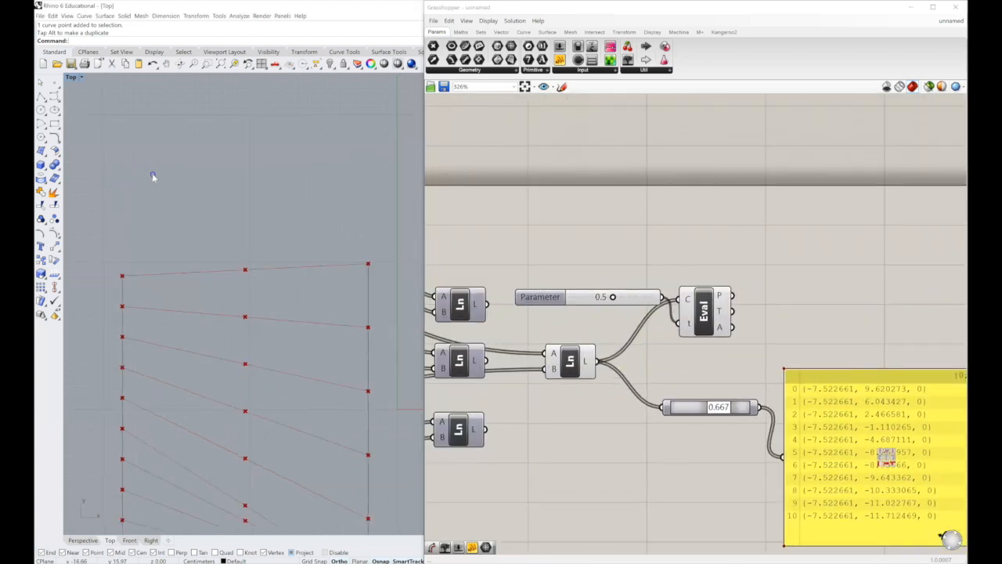
{"action": "left_click", "coordinate": [54, 96]}
{"action": "left_click", "coordinate": [152, 213]}
{"action": "left_click", "coordinate": [152, 140]}
{"action": "left_click", "coordinate": [262, 140]}
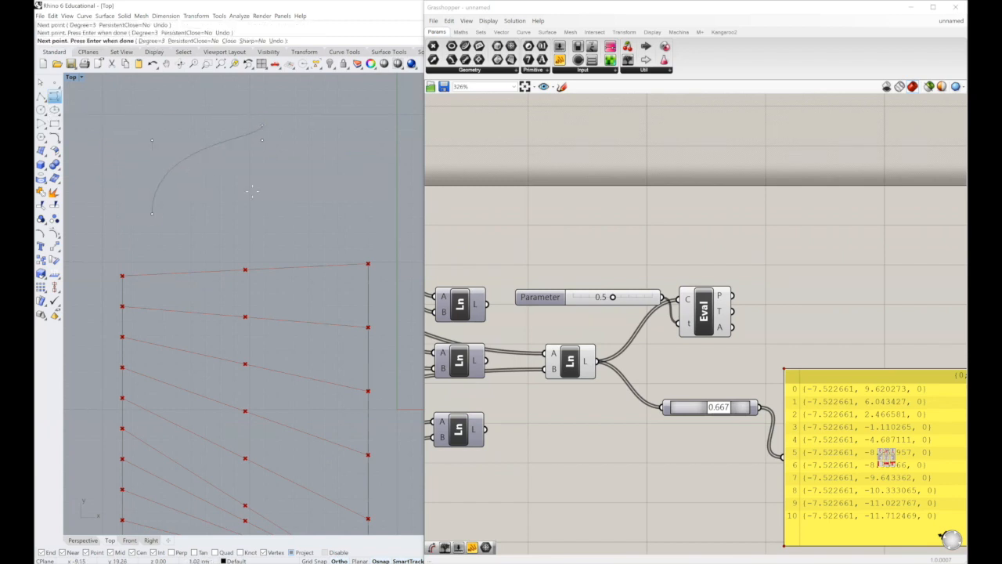
{"action": "left_click", "coordinate": [262, 264]}
{"action": "left_click", "coordinate": [355, 264]}
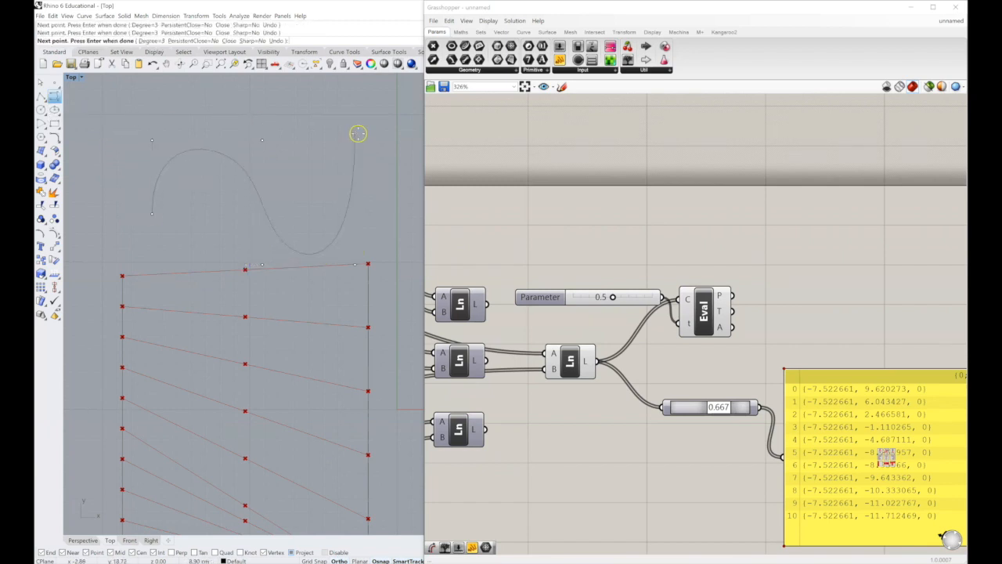
{"action": "left_click", "coordinate": [280, 127]}
{"action": "key", "text": "Return"}
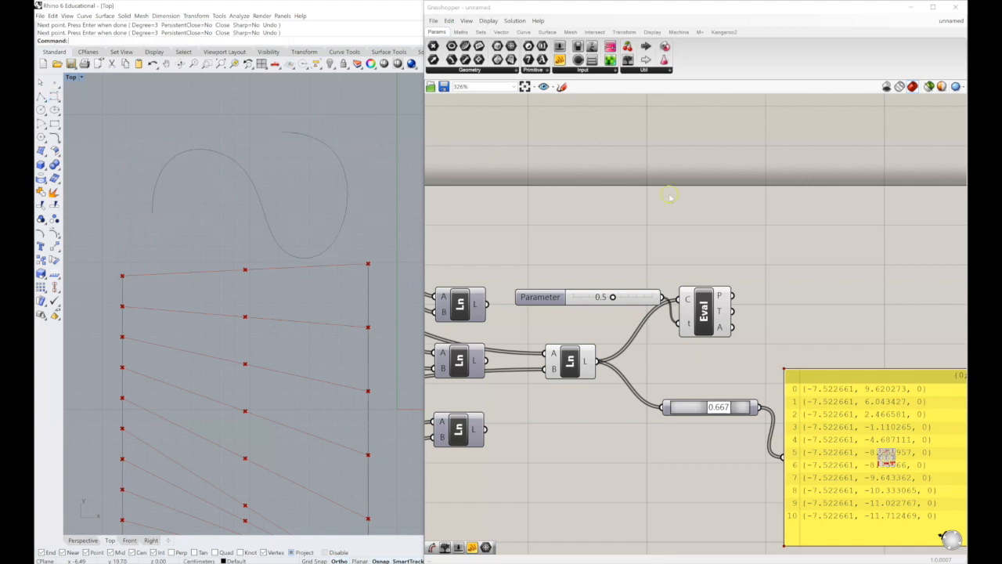
- Add a Curve parameter above the slider and reference the new S-shaped curve in it
{"action": "right_click_drag", "start_coordinate": [669, 192], "coordinate": [681, 172]}
{"action": "left_click", "coordinate": [465, 45]}
{"action": "left_click", "coordinate": [586, 156]}
{"action": "left_click", "coordinate": [583, 155]}
{"action": "right_click", "coordinate": [583, 155]}
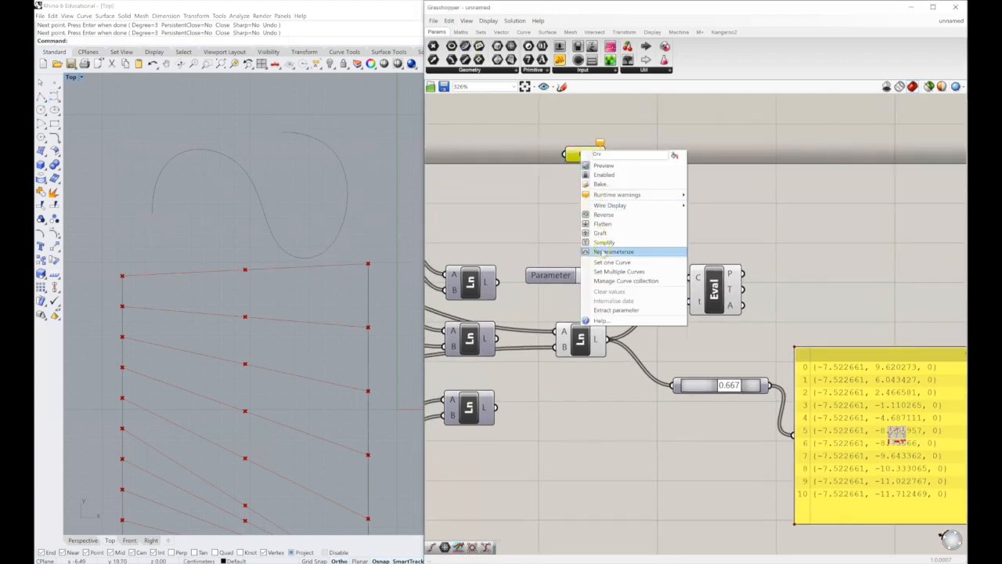
{"action": "left_click", "coordinate": [604, 262]}
{"action": "left_click", "coordinate": [344, 206]}
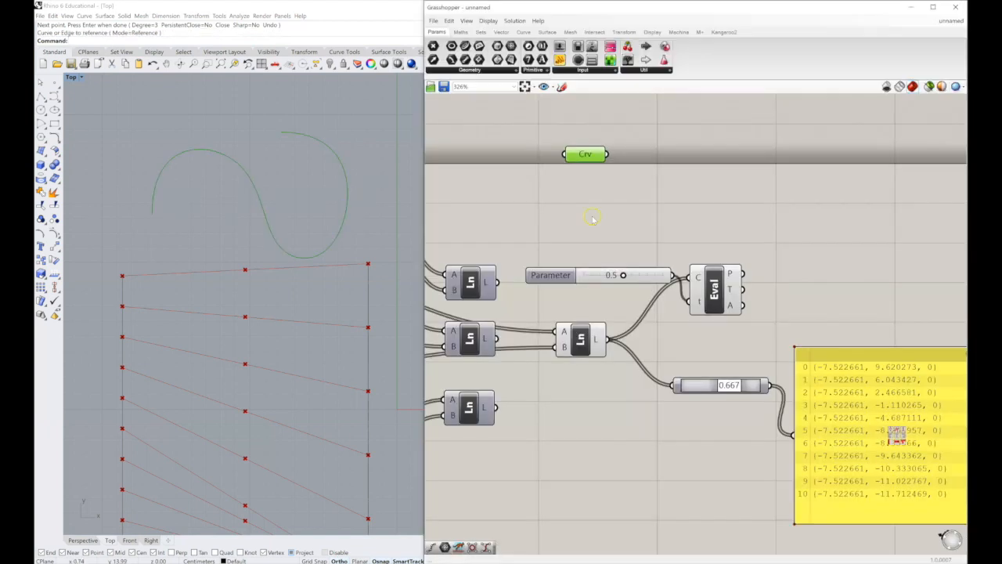
- Duplicate Evaluate Curve with its Parameter slider and place the copy just below the new Curve parameter
{"action": "right_click_drag", "start_coordinate": [635, 215], "coordinate": [610, 216]}
{"action": "left_click", "coordinate": [789, 307]}
{"action": "left_click_drag", "start_coordinate": [782, 309], "coordinate": [567, 242]}
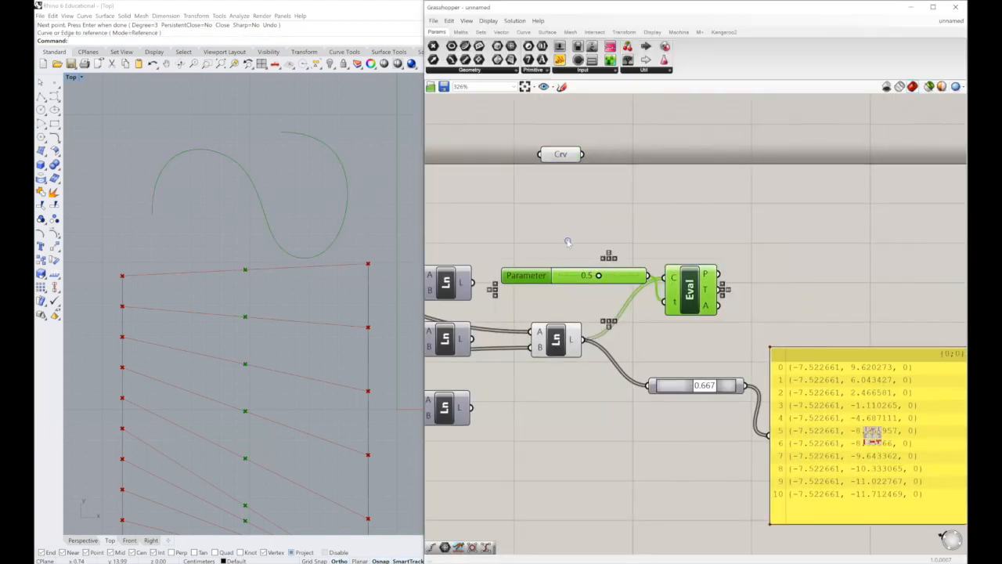
{"action": "key", "text": "ctrl+v"}
{"action": "left_click_drag", "start_coordinate": [694, 300], "coordinate": [682, 195]}
- Connect the new Curve parameter to the duplicate Evaluate Curve's C input and align that component beside it
{"action": "left_click", "coordinate": [660, 153]}
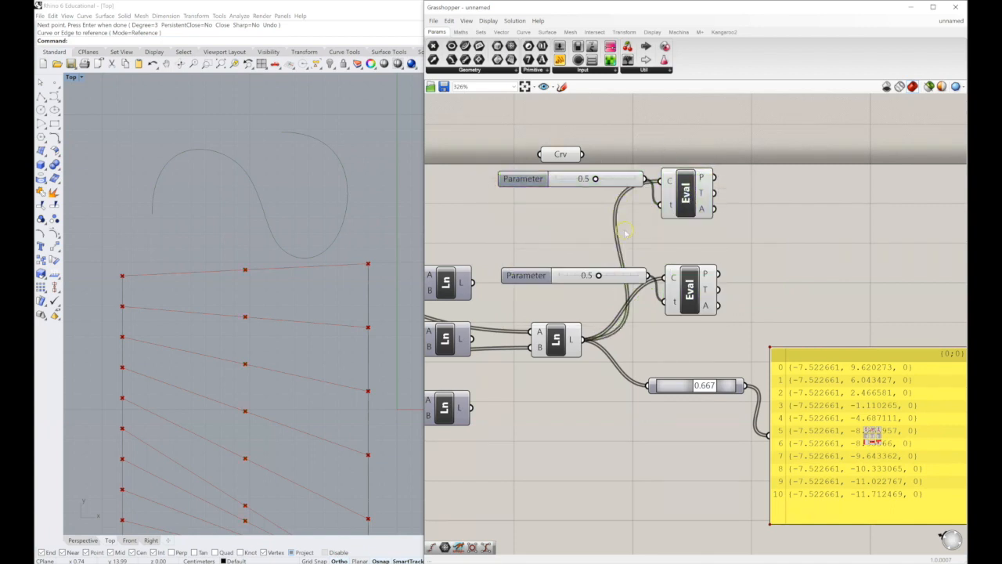
{"action": "left_click_drag", "start_coordinate": [581, 154], "coordinate": [702, 177]}
{"action": "left_click", "coordinate": [691, 197]}
- Set the duplicate's Parameter slider to 0.0, then to 1.0, and check the point's location on the S-shaped curve
{"action": "left_click_drag", "start_coordinate": [596, 179], "coordinate": [532, 181]}
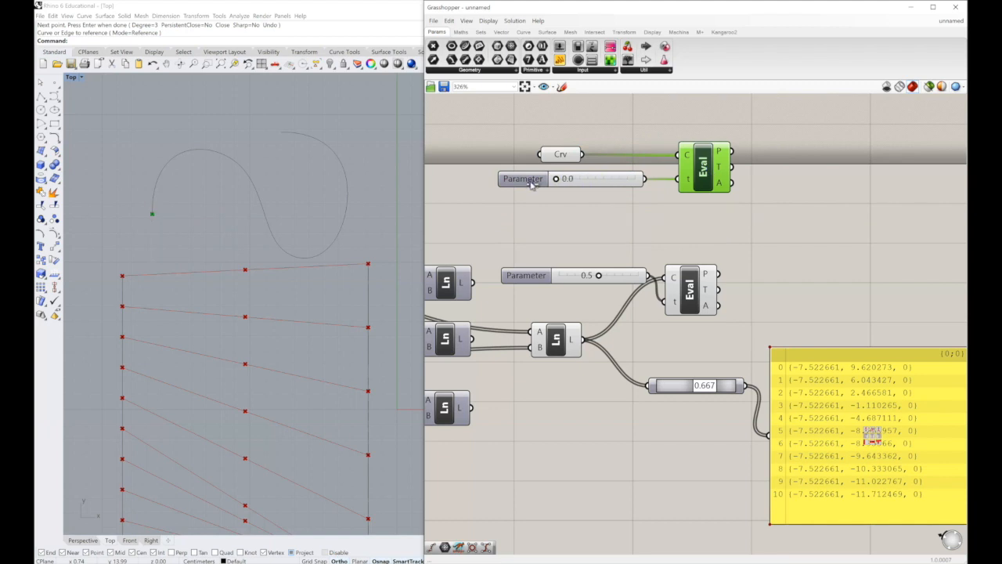
{"action": "scroll", "coordinate": [135, 202], "scroll_direction": "up", "scroll_amount": 2}
{"action": "mouse_move", "coordinate": [189, 220]}
{"action": "right_mouse_down"}
{"action": "mouse_move", "coordinate": [153, 239]}
{"action": "mouse_move", "coordinate": [186, 234]}
{"action": "right_mouse_up"}
{"action": "scroll", "coordinate": [147, 235], "scroll_direction": "down", "scroll_amount": 2}
{"action": "left_click_drag", "start_coordinate": [556, 178], "coordinate": [636, 179]}
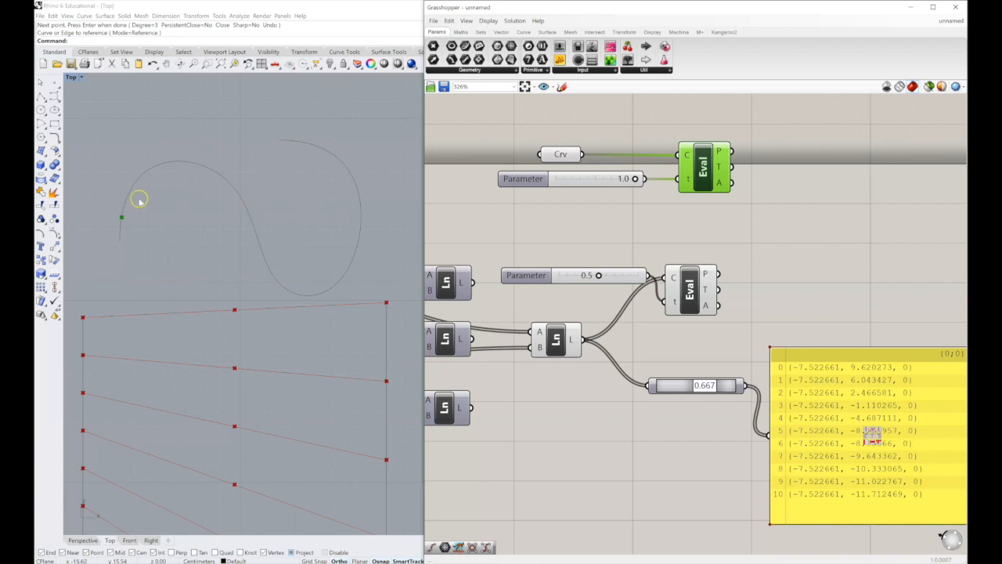
{"action": "right_click_drag", "start_coordinate": [628, 247], "coordinate": [640, 218]}
{"action": "right_click_drag", "start_coordinate": [296, 311], "coordinate": [318, 286]}
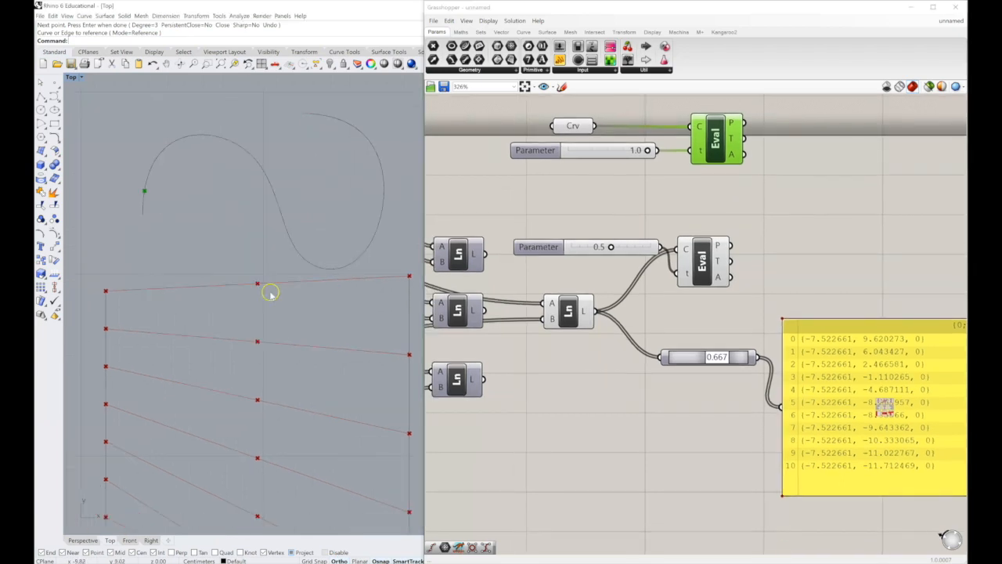
- Set the Parameter slider of the line's Evaluate Curve to 0.0, then to 1.0, comparing it with the S-shaped curve's slider
{"action": "left_click_drag", "start_coordinate": [611, 248], "coordinate": [491, 260]}
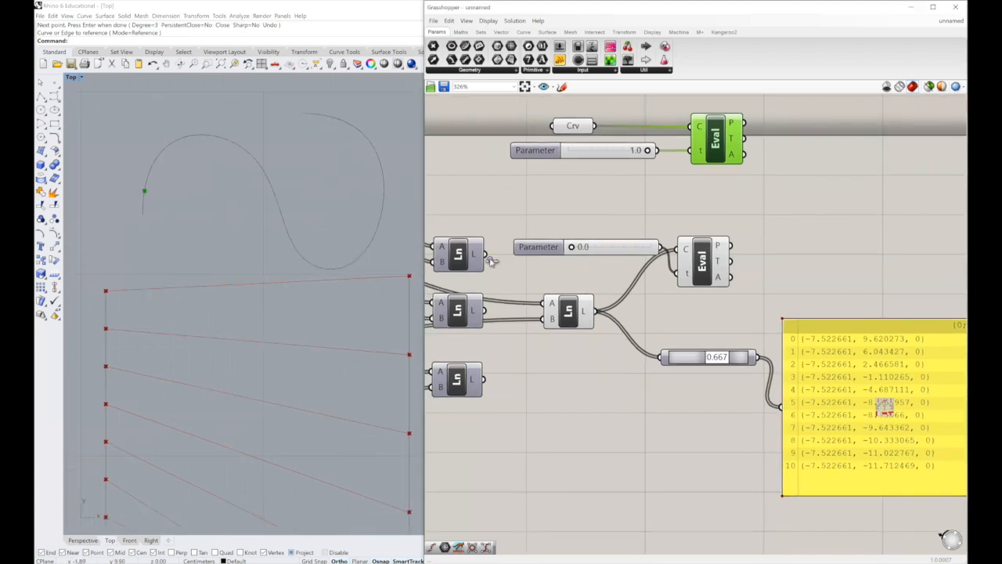
{"action": "left_click_drag", "start_coordinate": [572, 247], "coordinate": [785, 262]}
{"action": "mouse_move", "coordinate": [661, 272]}
{"action": "left_mouse_down"}
{"action": "mouse_move", "coordinate": [639, 267]}
{"action": "mouse_move", "coordinate": [653, 267]}
{"action": "left_mouse_up"}
{"action": "right_click_drag", "start_coordinate": [621, 200], "coordinate": [624, 248]}
{"action": "left_click", "coordinate": [551, 198]}
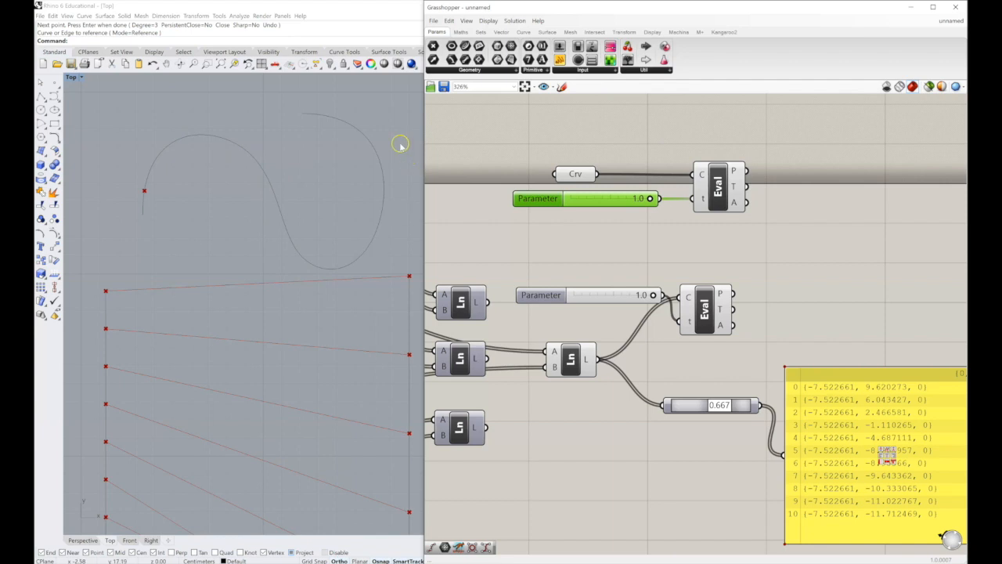
{"action": "left_click", "coordinate": [485, 113]}
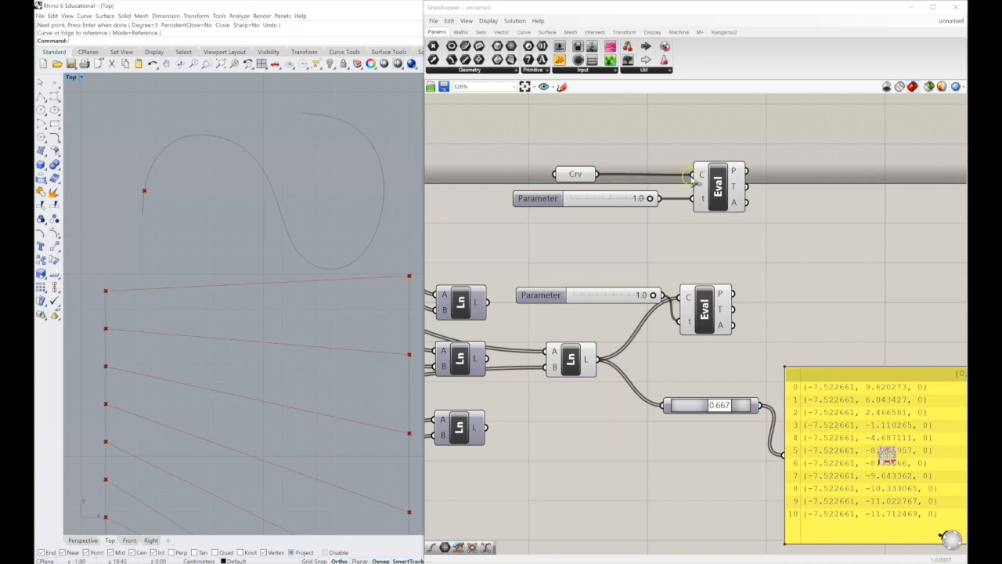
- Reparameterize the C input of the S-shaped curve's Evaluate Curve and test its Parameter slider, leaving it at 1.0
{"action": "right_click", "coordinate": [703, 175]}
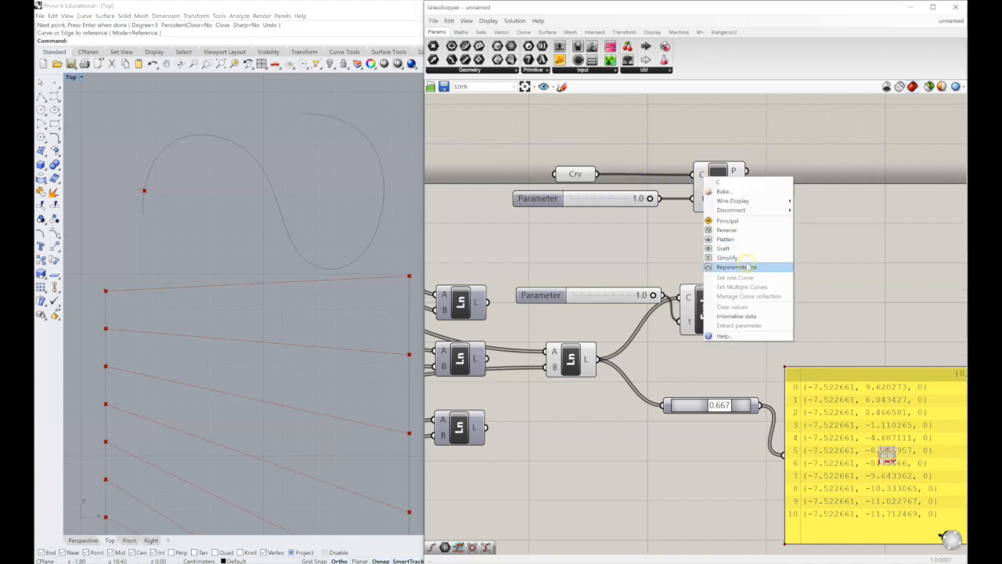
{"action": "left_click", "coordinate": [748, 267]}
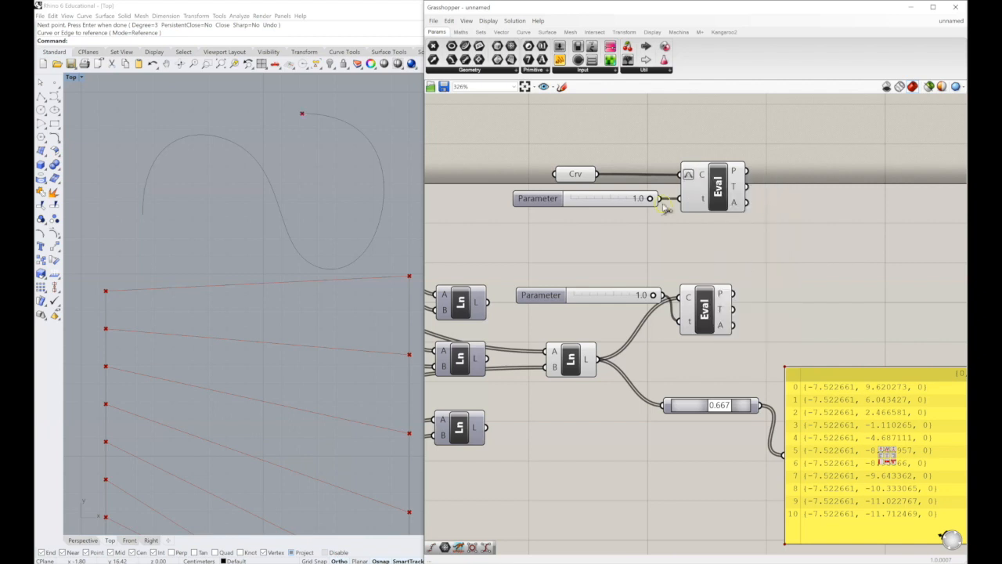
{"action": "mouse_move", "coordinate": [650, 199]}
{"action": "left_mouse_down"}
{"action": "mouse_move", "coordinate": [554, 199]}
{"action": "mouse_move", "coordinate": [659, 200]}
{"action": "left_mouse_up"}
- Delete the upper Curve parameter, its slider and Evaluate Curve, and delete the S-shaped curve in Rhino
{"action": "left_click_drag", "start_coordinate": [836, 228], "coordinate": [501, 161]}
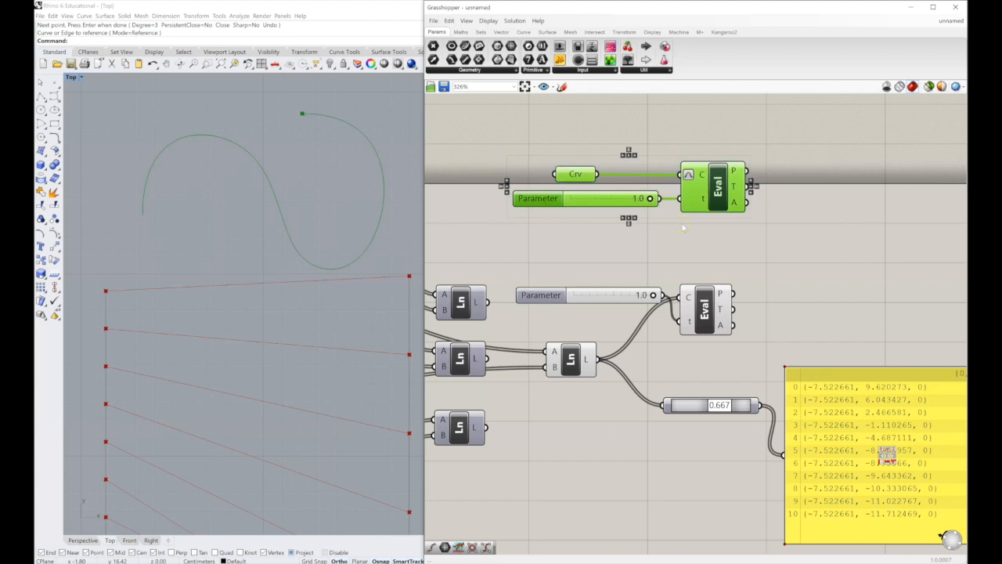
{"action": "key", "text": "Delete"}
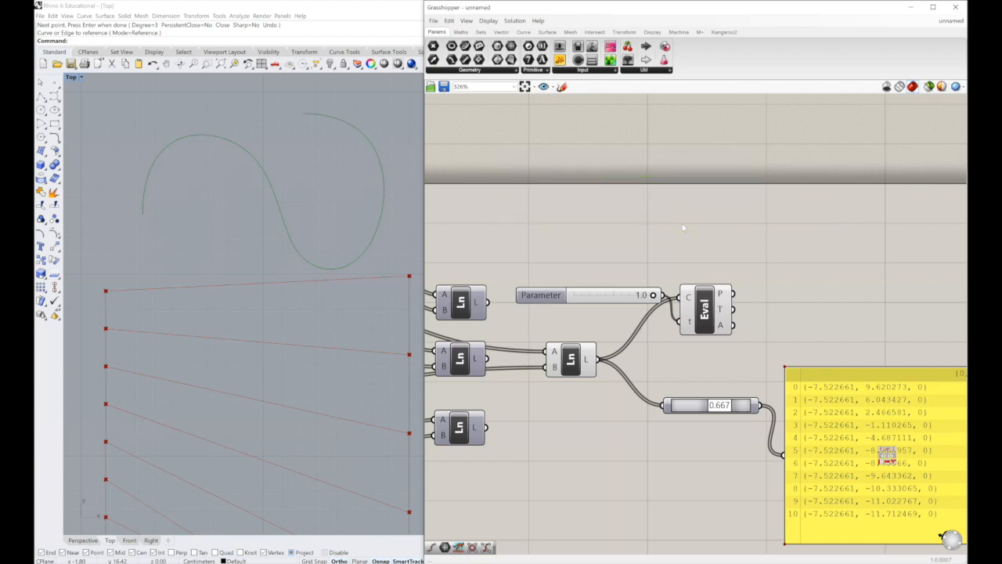
{"action": "right_click_drag", "start_coordinate": [754, 341], "coordinate": [775, 272]}
{"action": "left_click_drag", "start_coordinate": [340, 205], "coordinate": [243, 209]}
{"action": "key", "text": "Delete"}
{"action": "right_click_drag", "start_coordinate": [268, 271], "coordinate": [272, 171]}
{"action": "scroll", "coordinate": [273, 171], "scroll_direction": "up", "scroll_amount": 1}
{"action": "scroll", "coordinate": [283, 277], "scroll_direction": "down", "scroll_amount": 1}
{"action": "scroll", "coordinate": [290, 324], "scroll_direction": "down", "scroll_amount": 2}
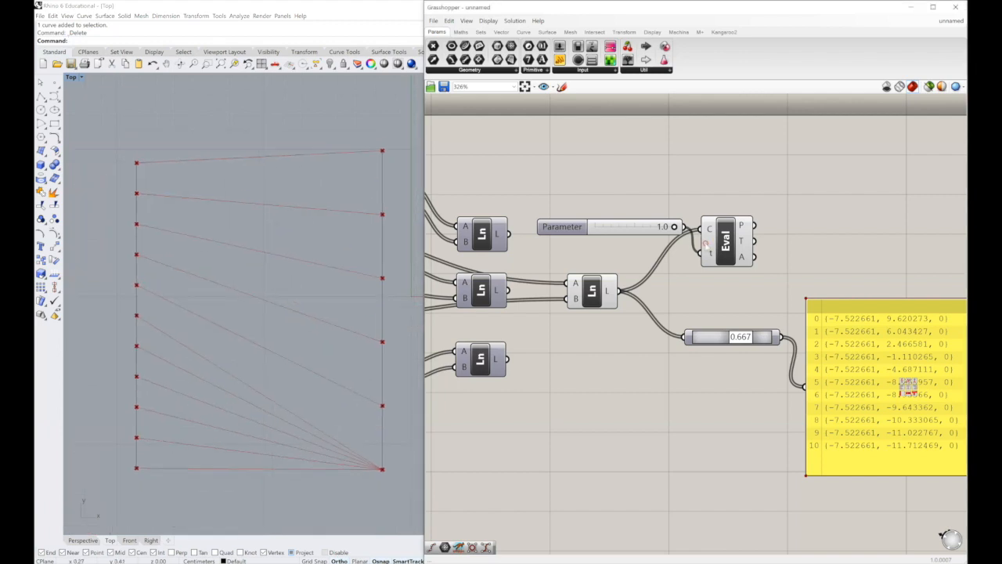
- Delete the Point On Curve component set to 0.667 together with its coordinate panel
{"action": "right_click_drag", "start_coordinate": [871, 352], "coordinate": [730, 334]}
{"action": "left_click", "coordinate": [730, 334]}
{"action": "right_click_drag", "start_coordinate": [630, 282], "coordinate": [703, 264]}
{"action": "left_click_drag", "start_coordinate": [810, 483], "coordinate": [624, 284]}
{"action": "key", "text": "Delete"}
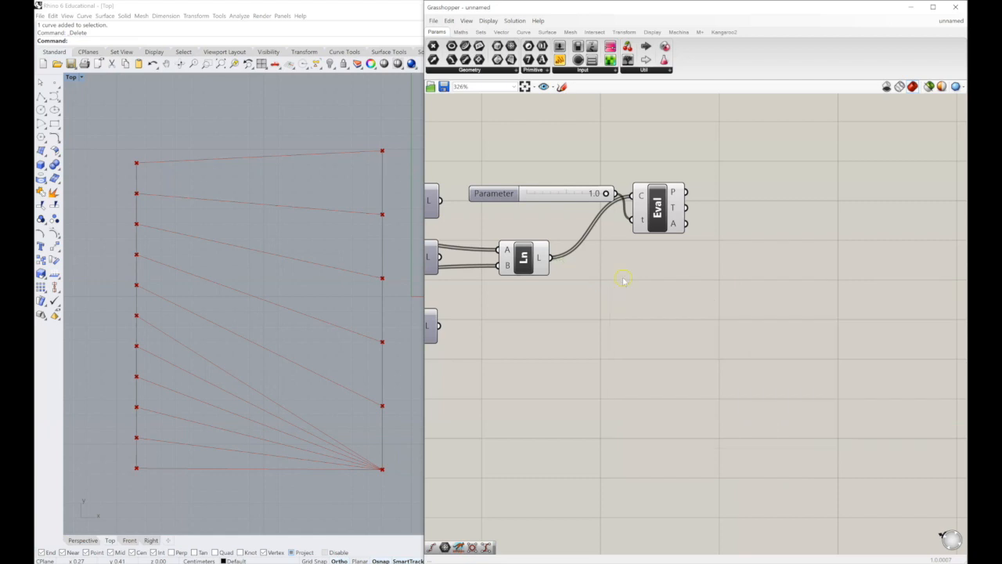
{"action": "right_click_drag", "start_coordinate": [694, 196], "coordinate": [718, 221]}
{"action": "mouse_move", "coordinate": [700, 218]}
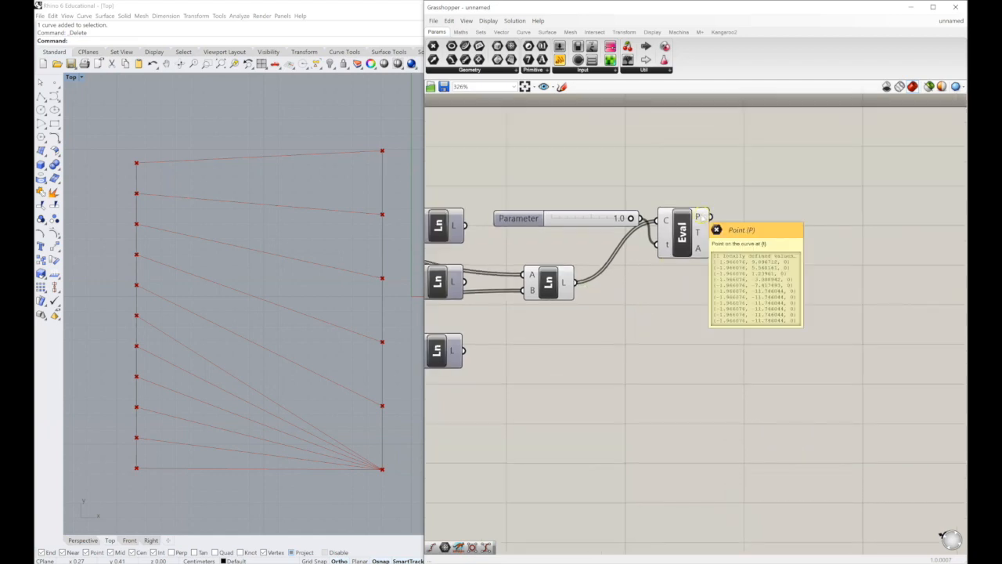
{"action": "right_click_drag", "start_coordinate": [701, 217], "coordinate": [723, 285]}
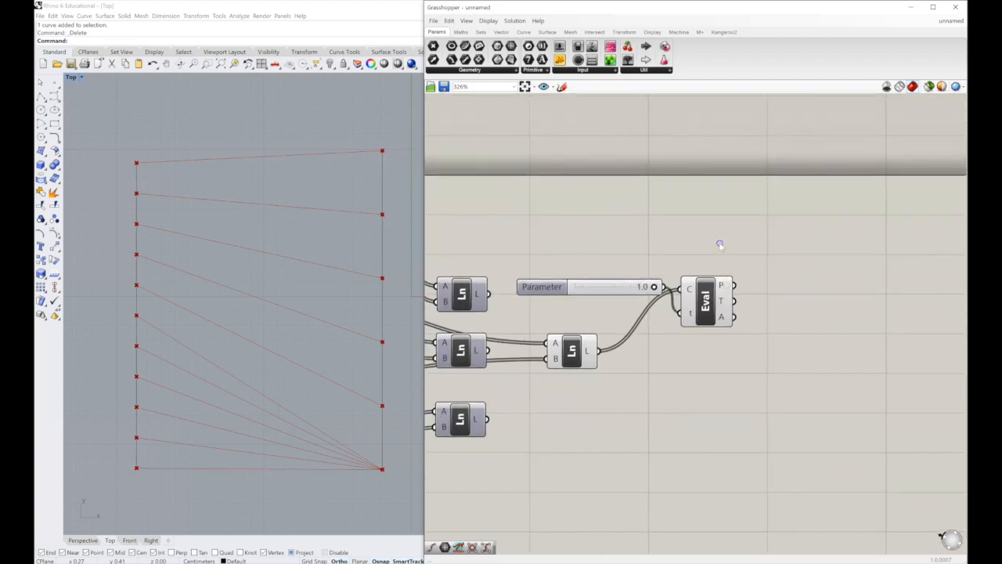
- Undo the component deletions in Grasshopper and restore the deleted S-shaped curve in Rhino
{"action": "key", "text": "ctrl+z"}
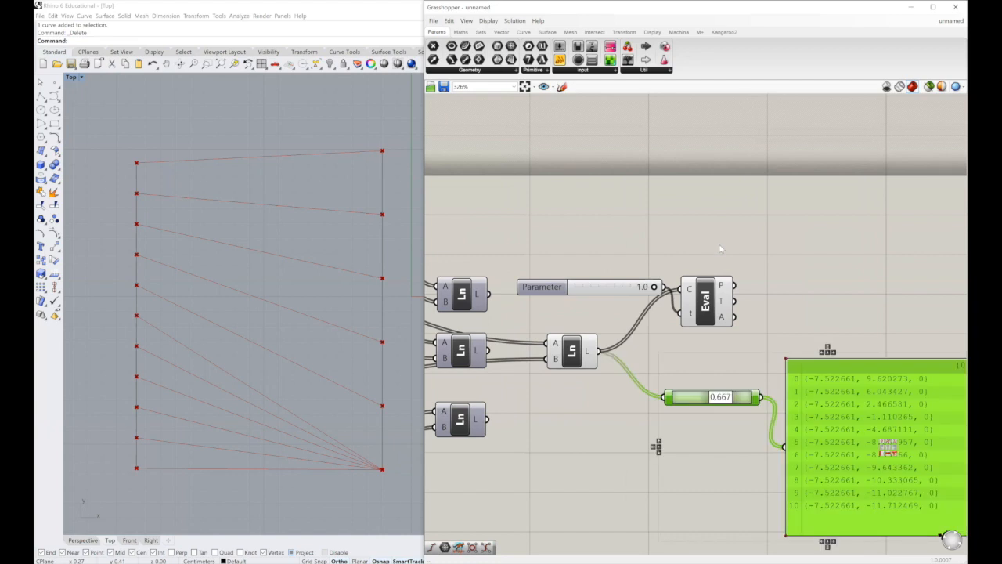
{"action": "left_click", "coordinate": [718, 242]}
{"action": "key", "text": "ctrl+z"}
{"action": "right_click_drag", "start_coordinate": [719, 243], "coordinate": [685, 279]}
{"action": "left_click", "coordinate": [767, 277]}
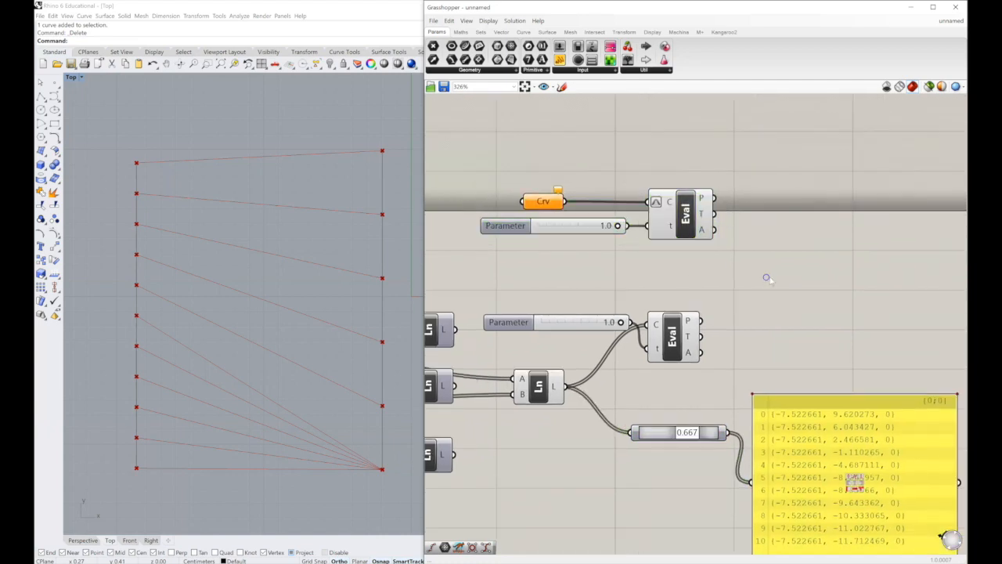
{"action": "left_click", "coordinate": [358, 253]}
{"action": "key", "text": "ctrl+z"}
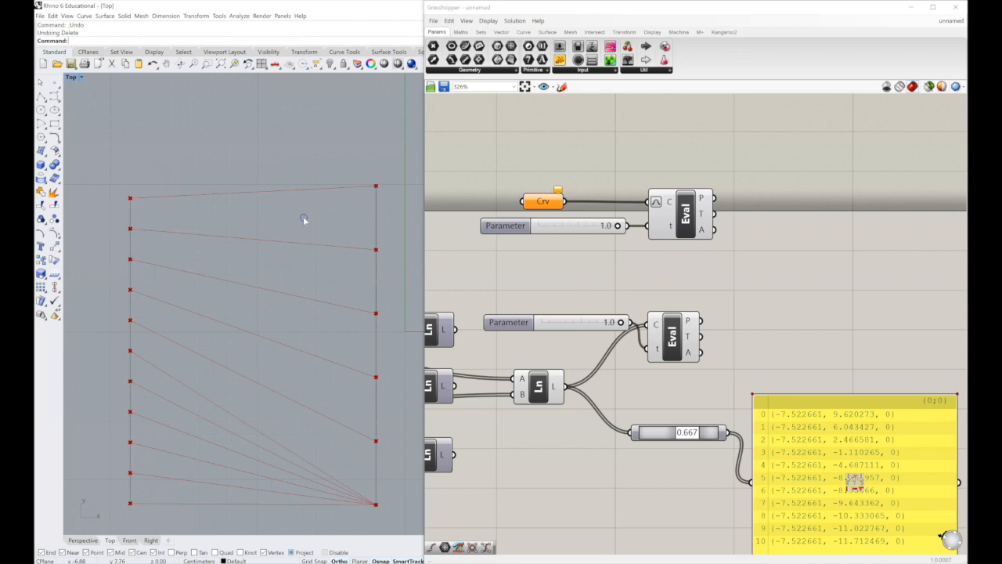
{"action": "right_click_drag", "start_coordinate": [313, 213], "coordinate": [301, 248]}
- Add a Panel beside the S-shaped curve's Evaluate Curve and duplicate it twice into a vertical stack of three
{"action": "right_click_drag", "start_coordinate": [789, 314], "coordinate": [706, 319]}
{"action": "left_click", "coordinate": [560, 59]}
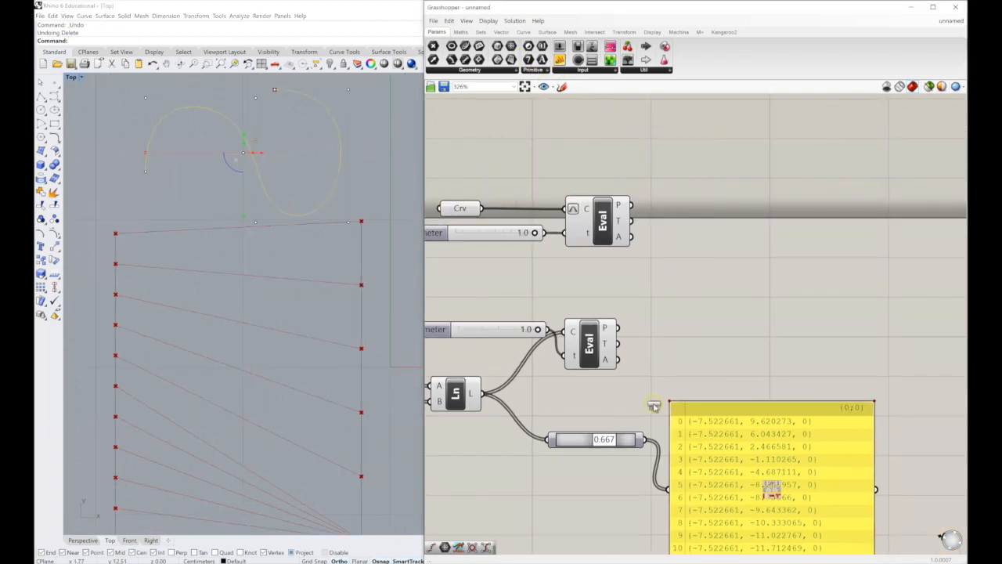
{"action": "left_click", "coordinate": [764, 240]}
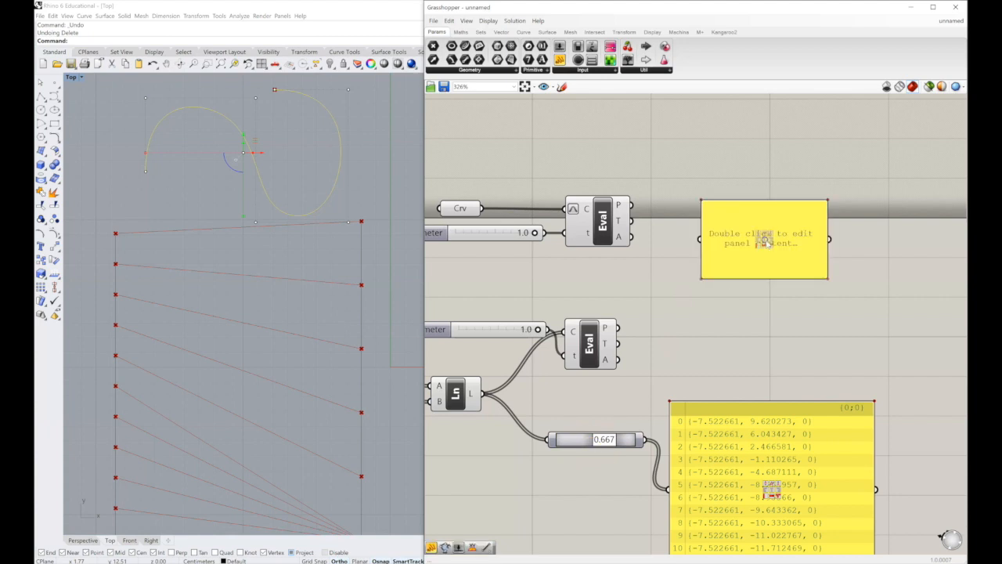
{"action": "double_click", "coordinate": [765, 240]}
{"action": "left_click", "coordinate": [747, 170]}
{"action": "left_click_drag", "start_coordinate": [794, 220], "coordinate": [767, 160]}
{"action": "right_click_drag", "start_coordinate": [783, 180], "coordinate": [759, 251]}
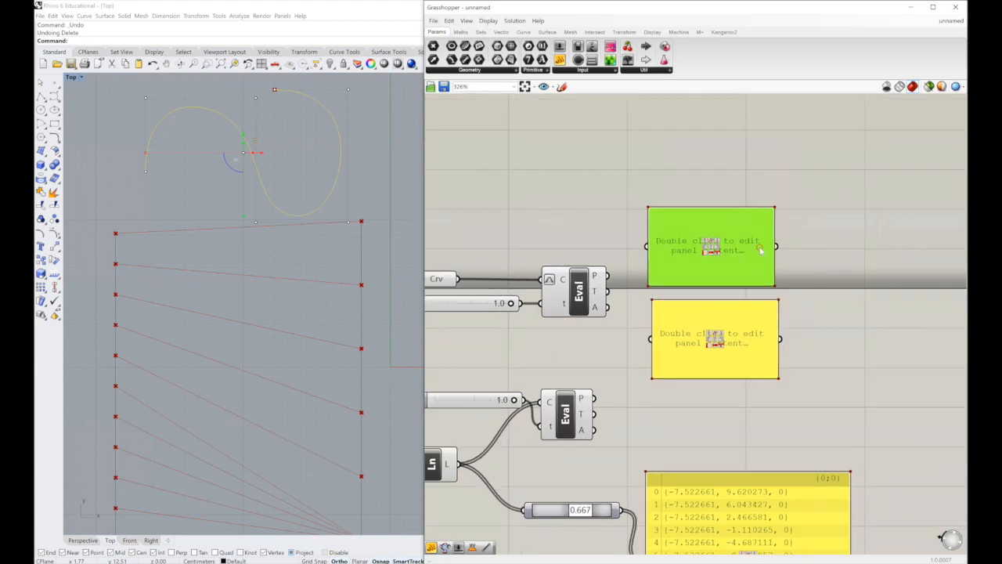
{"action": "left_click_drag", "start_coordinate": [760, 249], "coordinate": [754, 162], "text": "alt"}
- Connect Evaluate Curve's P output to the top panel, widened to fit, and the T output to the middle panel
{"action": "left_click_drag", "start_coordinate": [608, 275], "coordinate": [653, 160]}
{"action": "left_click_drag", "start_coordinate": [778, 174], "coordinate": [858, 172]}
{"action": "right_click_drag", "start_coordinate": [615, 248], "coordinate": [646, 236]}
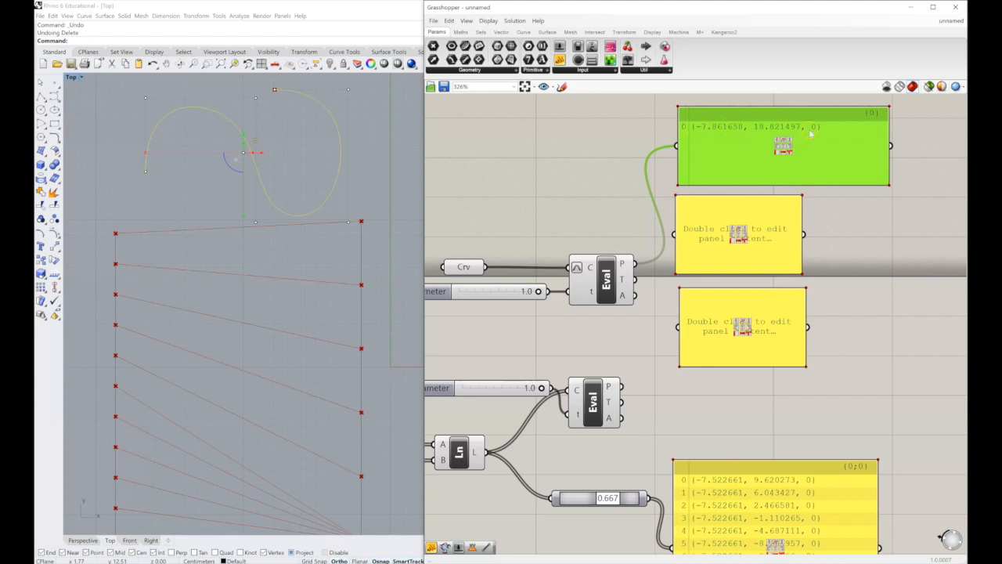
{"action": "left_click_drag", "start_coordinate": [638, 284], "coordinate": [676, 234]}
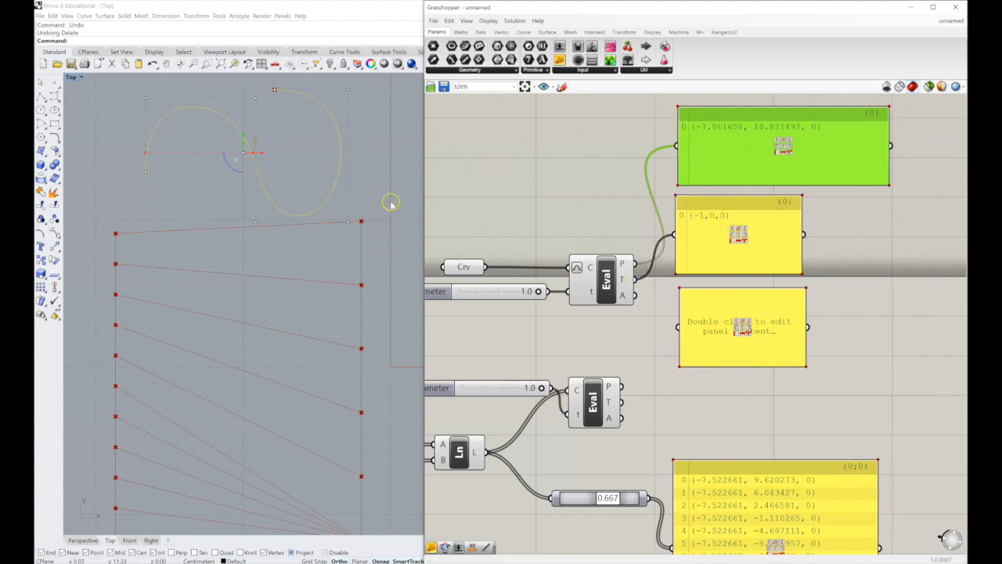
- Set the S-shaped curve's Parameter slider to 0.6 and widen the tangent panel to fit its vector
{"action": "left_click_drag", "start_coordinate": [539, 292], "coordinate": [512, 293]}
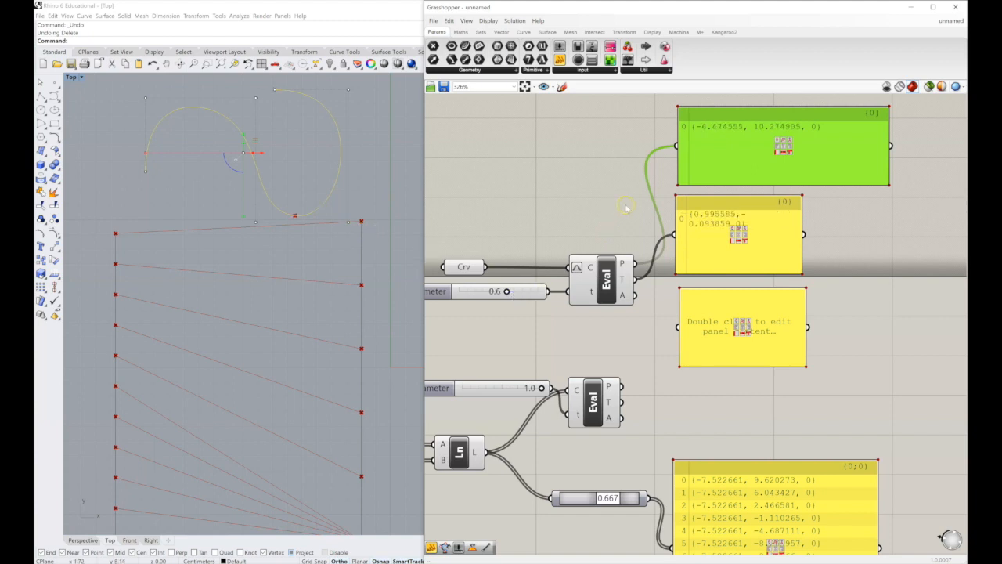
{"action": "left_click_drag", "start_coordinate": [799, 223], "coordinate": [894, 226]}
{"action": "right_click_drag", "start_coordinate": [858, 325], "coordinate": [862, 272]}
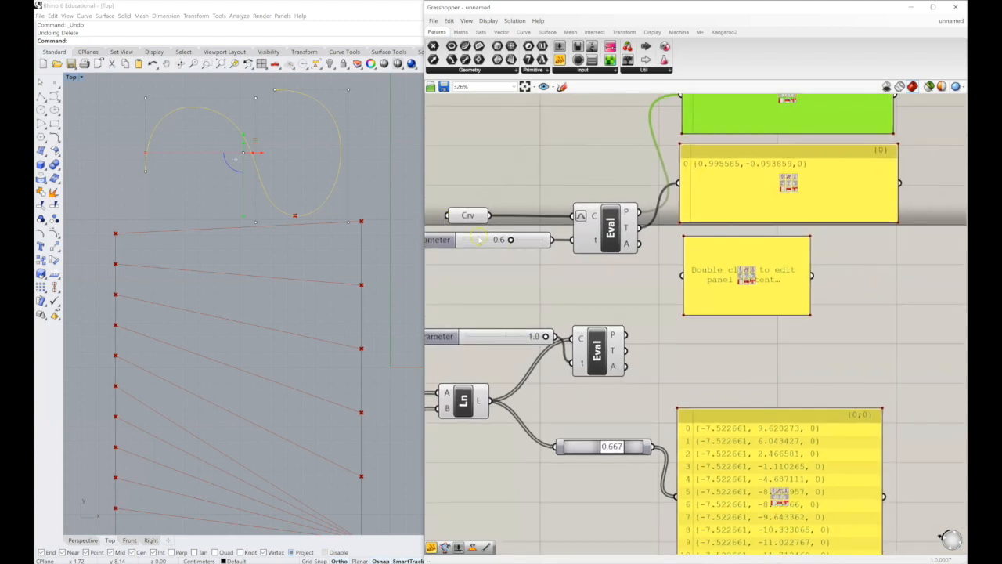
- Connect Evaluate Curve's A output to the lowest panel to inspect the angle value
{"action": "right_click_drag", "start_coordinate": [648, 296], "coordinate": [612, 307]}
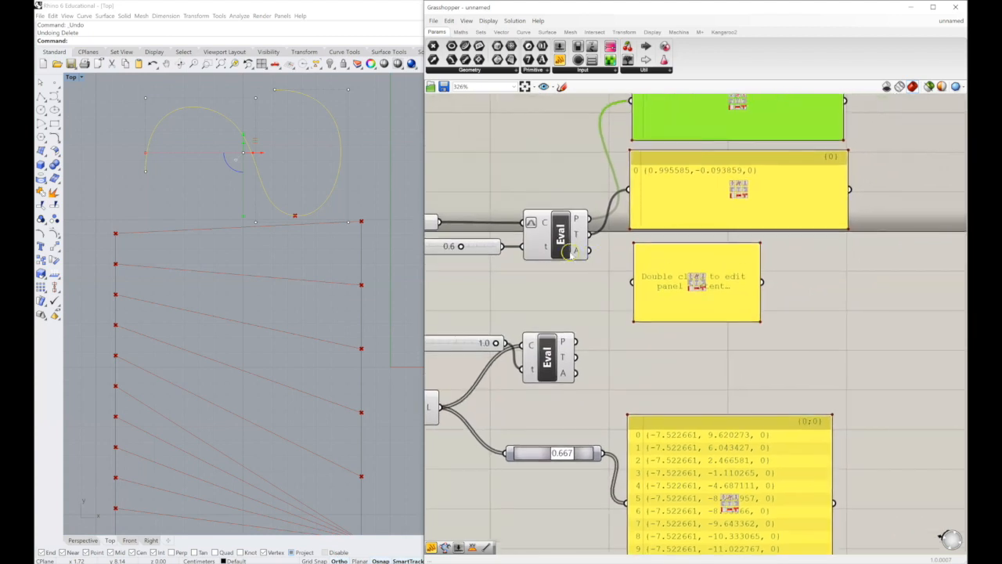
{"action": "mouse_move", "coordinate": [578, 250]}
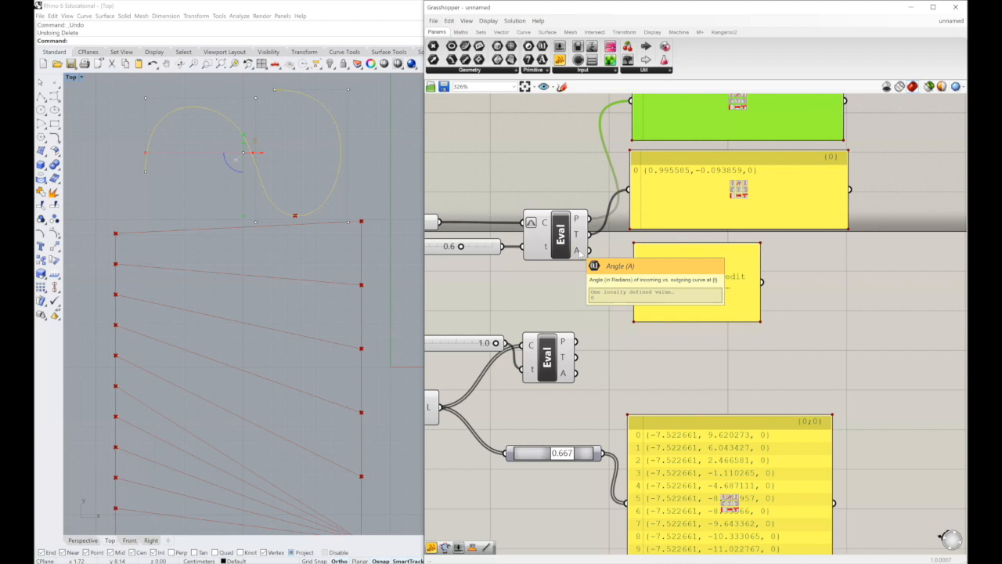
{"action": "left_click_drag", "start_coordinate": [578, 250], "coordinate": [633, 281]}
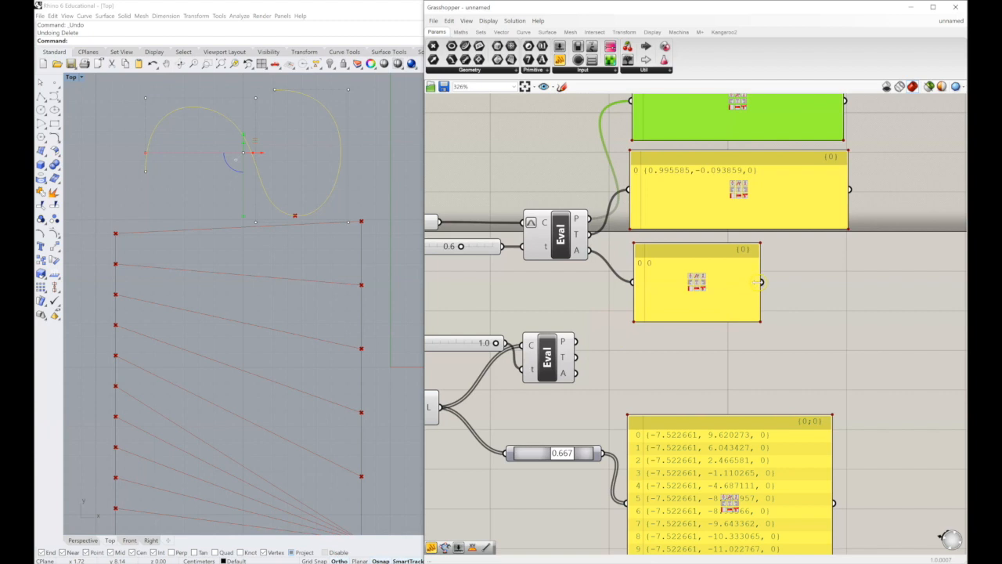
{"action": "mouse_move", "coordinate": [461, 247]}
{"action": "left_mouse_down"}
{"action": "mouse_move", "coordinate": [484, 247]}
{"action": "mouse_move", "coordinate": [442, 248]}
{"action": "mouse_move", "coordinate": [462, 247]}
{"action": "left_mouse_up"}
{"action": "left_click", "coordinate": [499, 190]}
{"action": "right_click_drag", "start_coordinate": [519, 167], "coordinate": [497, 199]}
- Delete the panel attached to Evaluate Curve's A output
{"action": "right_click_drag", "start_coordinate": [805, 327], "coordinate": [804, 350]}
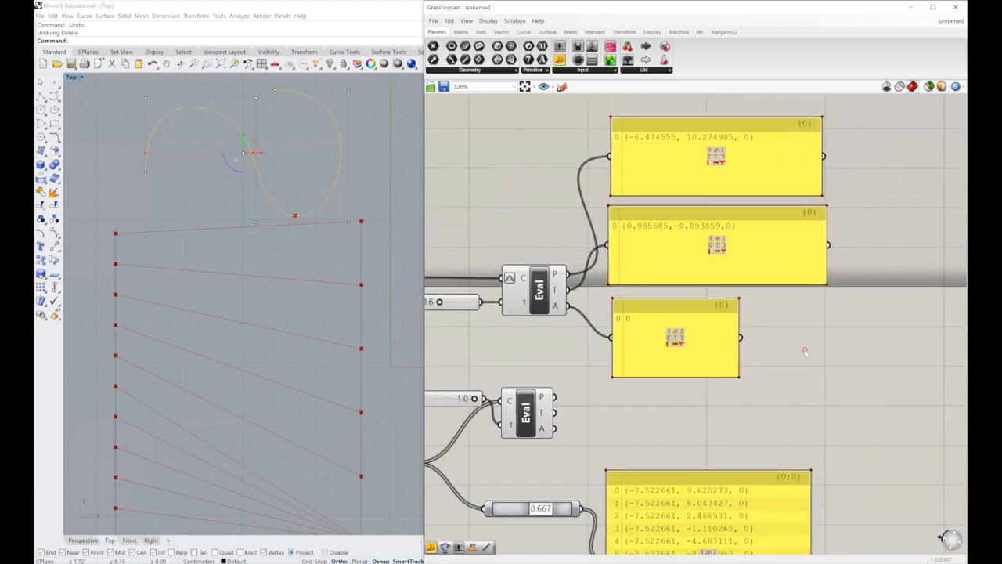
{"action": "left_click_drag", "start_coordinate": [787, 367], "coordinate": [657, 320]}
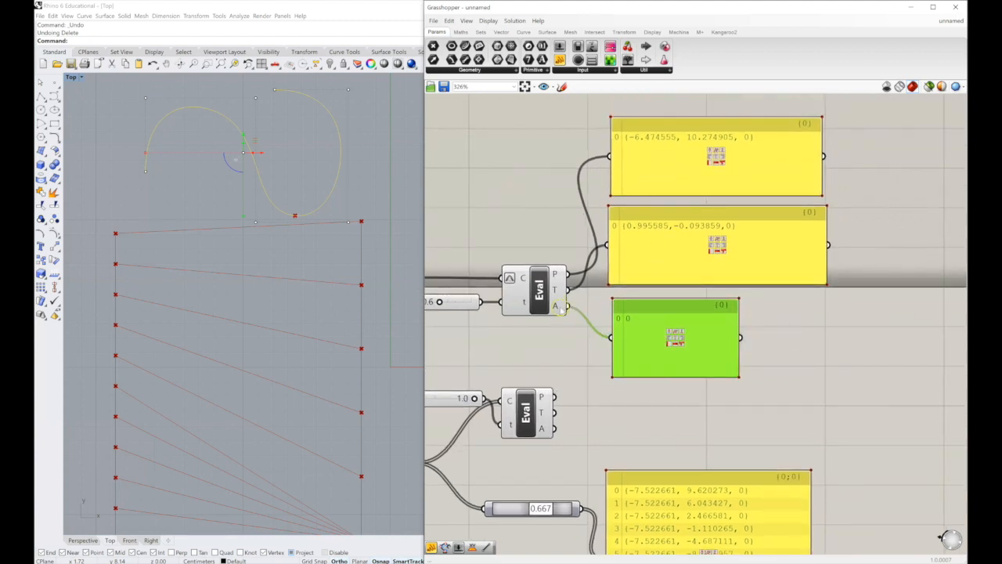
{"action": "key", "text": "Delete"}
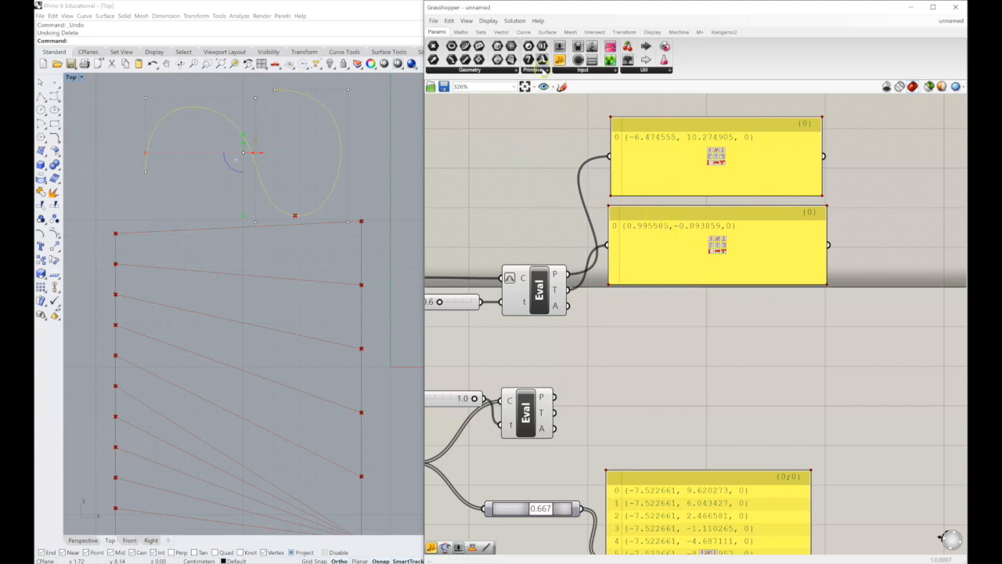
- Add a Line SDL component and connect Evaluate Curve's P output to its S input and T output to its D input
{"action": "left_click", "coordinate": [523, 32]}
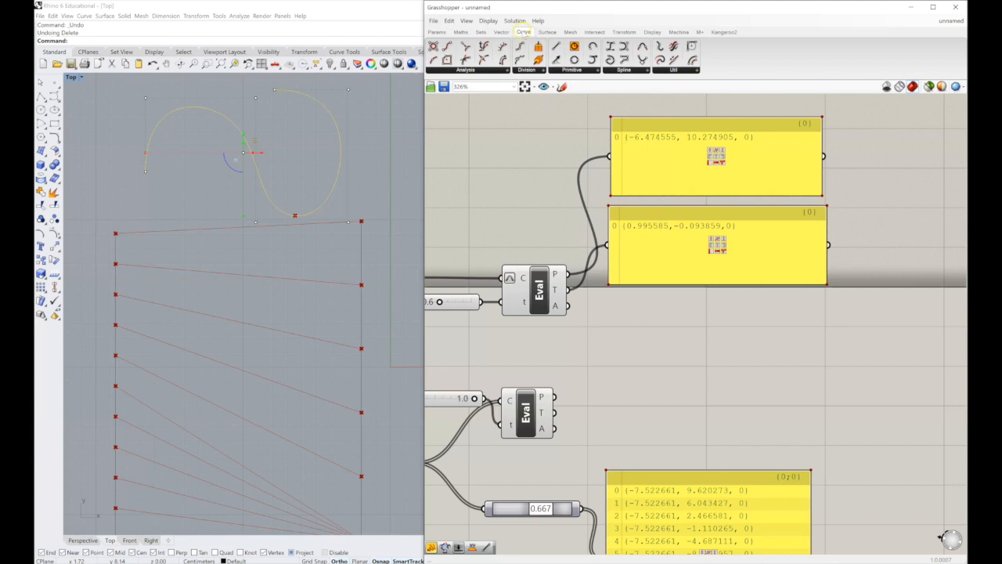
{"action": "left_click", "coordinate": [569, 69]}
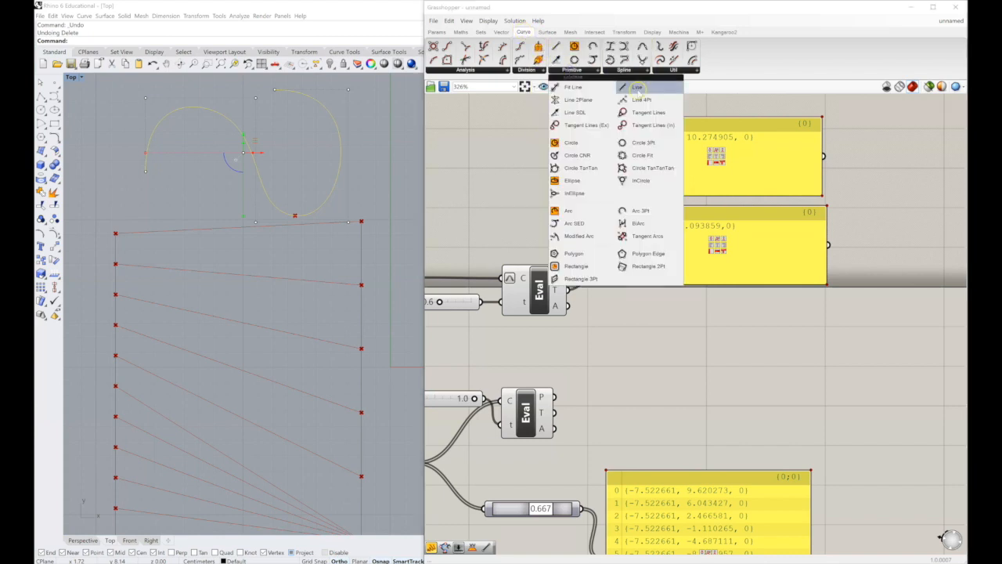
{"action": "left_click_drag", "start_coordinate": [570, 115], "coordinate": [730, 345]}
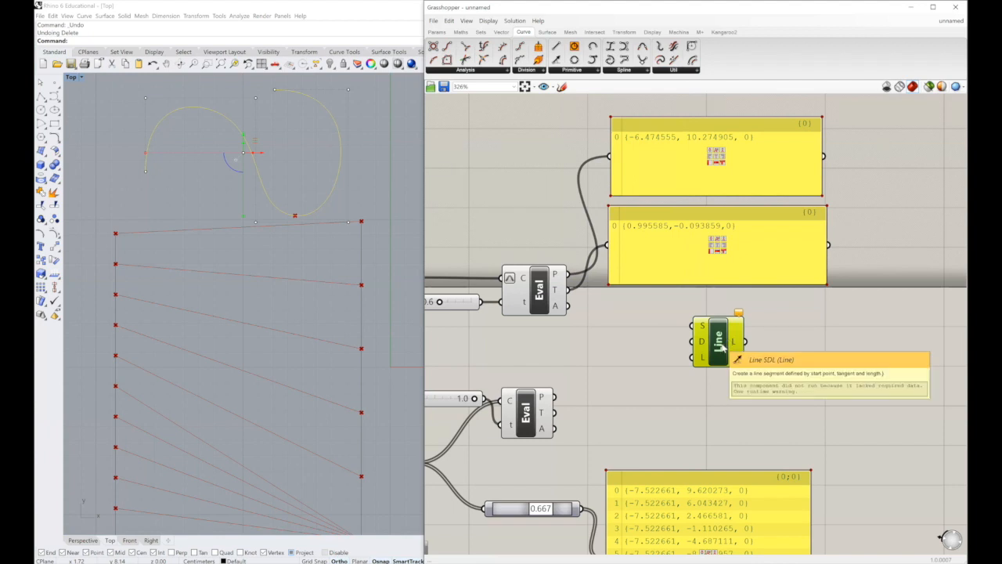
{"action": "left_click_drag", "start_coordinate": [568, 274], "coordinate": [694, 325]}
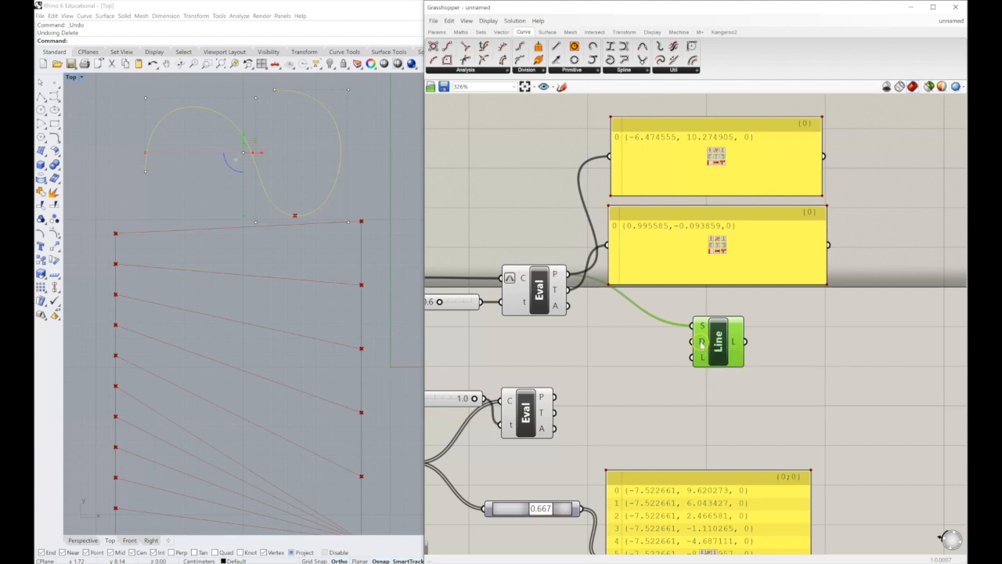
{"action": "left_click_drag", "start_coordinate": [575, 290], "coordinate": [692, 345]}
{"action": "left_click", "coordinate": [624, 377]}
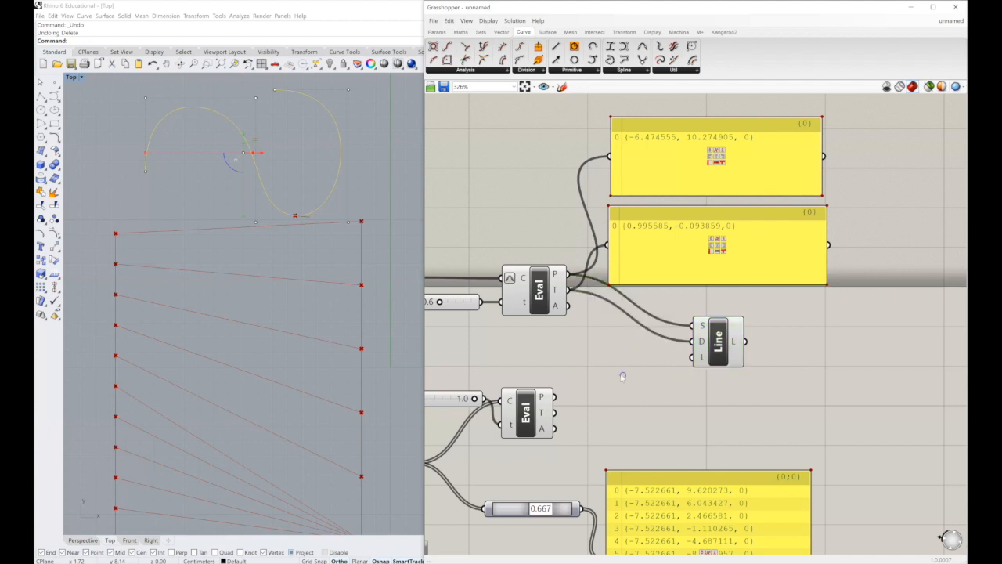
- Create a number slider with value 5.0 and connect it to the Line SDL component's L input
{"action": "double_click", "coordinate": [598, 371]}
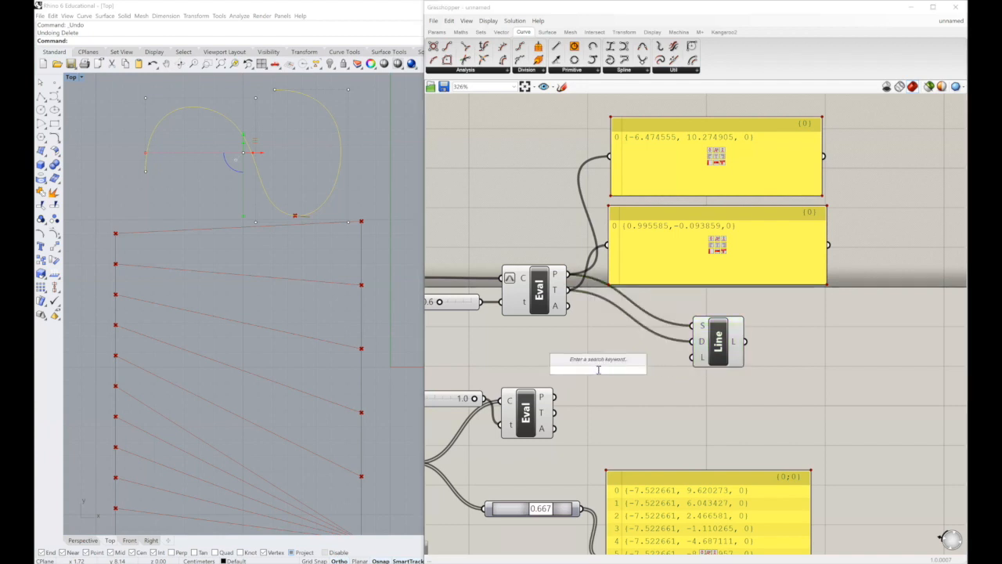
{"action": "type", "text": "5.0"}
{"action": "key", "text": "Return"}
{"action": "left_click_drag", "start_coordinate": [664, 370], "coordinate": [692, 357]}
{"action": "right_click_drag", "start_coordinate": [372, 287], "coordinate": [364, 328]}
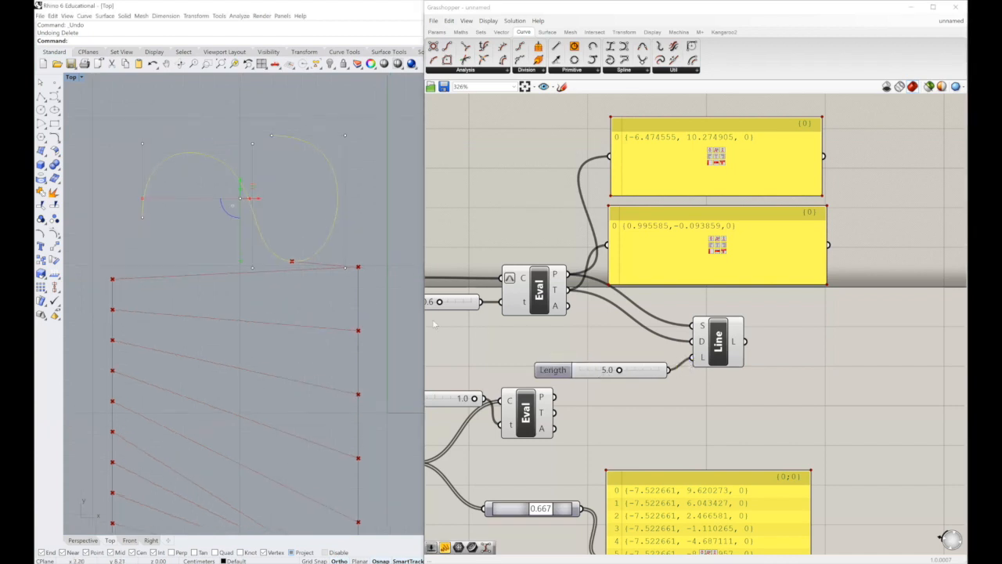
- Set the Length slider to 2.6 and inspect the tangent line on the S-shaped curve
{"action": "right_click_drag", "start_coordinate": [587, 392], "coordinate": [642, 396]}
{"action": "left_click_drag", "start_coordinate": [674, 373], "coordinate": [655, 373]}
{"action": "scroll", "coordinate": [313, 288], "scroll_direction": "up", "scroll_amount": 4}
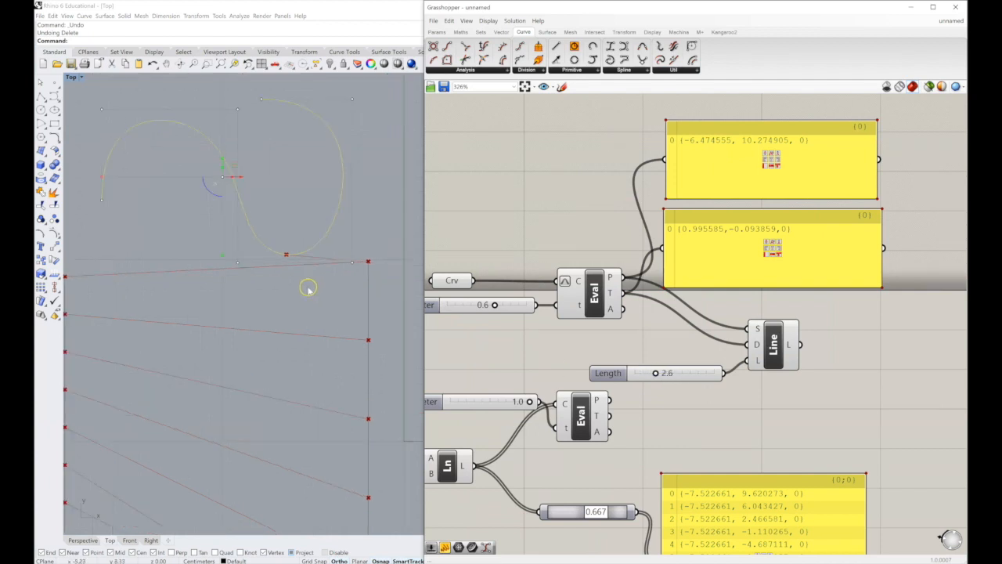
- Set the Parameter slider feeding the S-shaped curve's Evaluate Curve component to 0.0
{"action": "scroll", "coordinate": [318, 368], "scroll_direction": "down", "scroll_amount": 3}
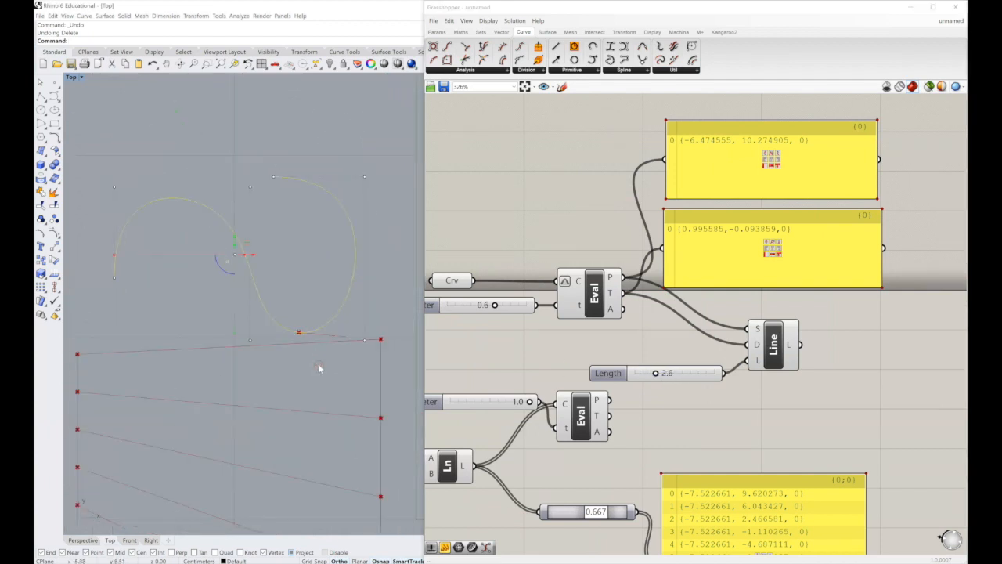
{"action": "right_click_drag", "start_coordinate": [510, 353], "coordinate": [558, 354]}
{"action": "left_click_drag", "start_coordinate": [544, 305], "coordinate": [498, 301]}
{"action": "right_click_drag", "start_coordinate": [655, 382], "coordinate": [596, 310]}
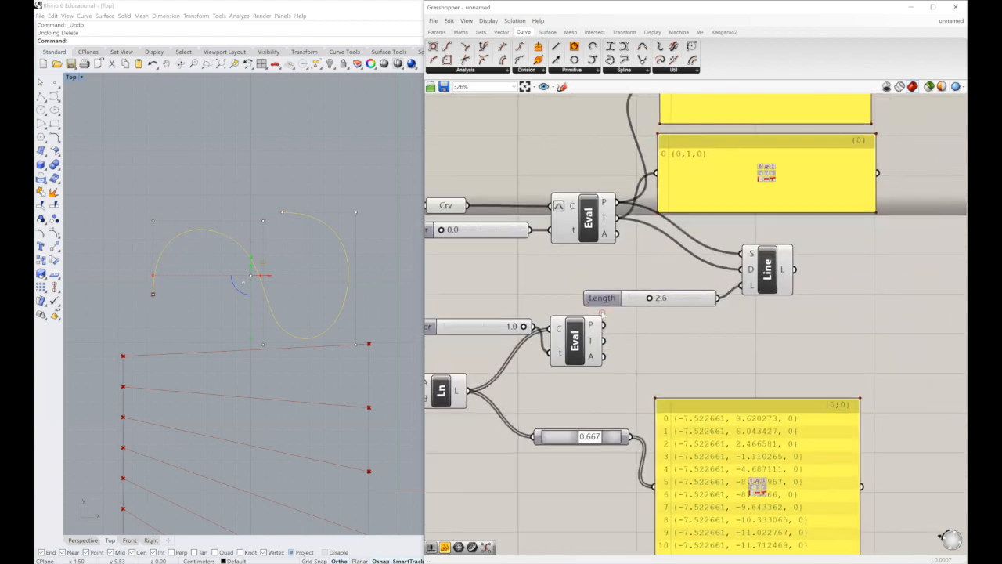
- Delete the point-coordinates panel attached to the 0.667 Point On Curve component
{"action": "scroll", "coordinate": [598, 312], "scroll_direction": "up", "scroll_amount": 2}
{"action": "scroll", "coordinate": [601, 312], "scroll_direction": "down", "scroll_amount": 6}
{"action": "right_click_drag", "start_coordinate": [725, 297], "coordinate": [761, 330]}
{"action": "left_click_drag", "start_coordinate": [761, 330], "coordinate": [585, 256]}
{"action": "left_click_drag", "start_coordinate": [779, 347], "coordinate": [543, 213]}
{"action": "left_click_drag", "start_coordinate": [698, 289], "coordinate": [645, 217]}
{"action": "left_click", "coordinate": [746, 338]}
{"action": "right_click_drag", "start_coordinate": [713, 334], "coordinate": [741, 254]}
{"action": "scroll", "coordinate": [743, 296], "scroll_direction": "up", "scroll_amount": 4}
{"action": "left_click", "coordinate": [769, 360]}
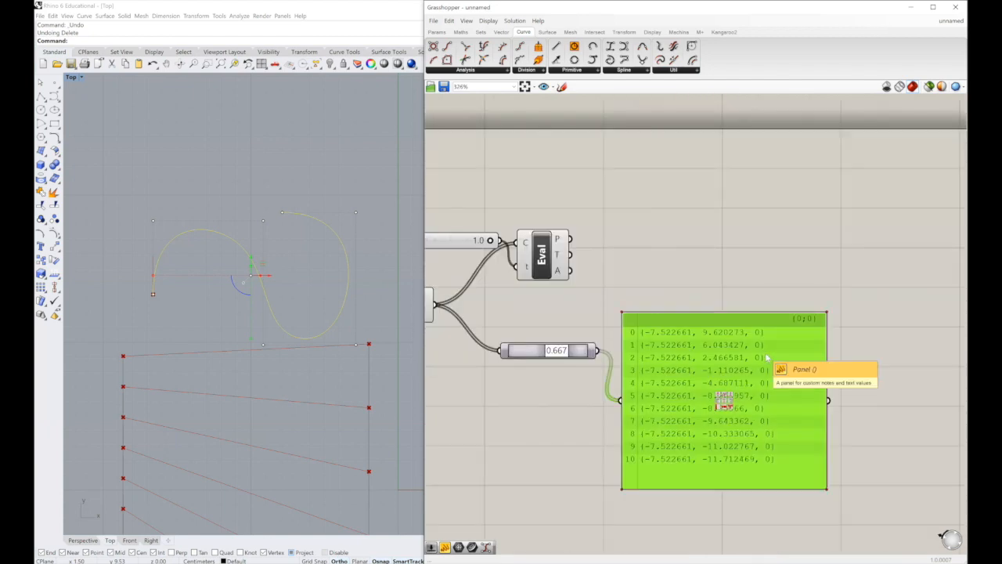
{"action": "key", "text": "Delete"}
- Delete the 0.667 Point On Curve component connected to the Line component's L output
{"action": "right_click_drag", "start_coordinate": [724, 361], "coordinate": [792, 365]}
{"action": "left_click_drag", "start_coordinate": [777, 376], "coordinate": [603, 324]}
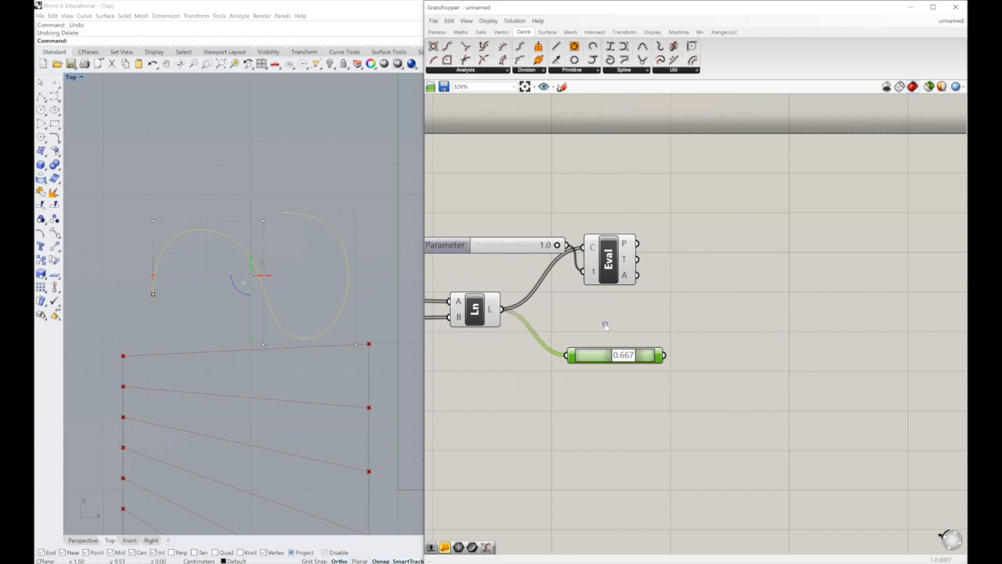
{"action": "key", "text": "Delete"}
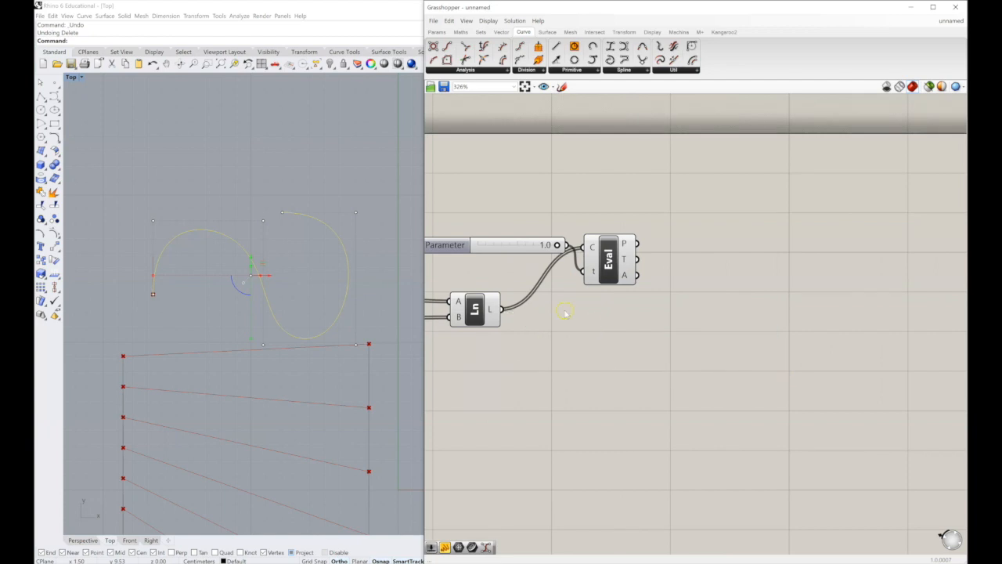
- Rearrange the lower group by moving the Evaluate Curve component down and its Parameter slider beneath the Line component
{"action": "right_click_drag", "start_coordinate": [571, 306], "coordinate": [707, 337]}
{"action": "left_click_drag", "start_coordinate": [743, 307], "coordinate": [752, 354]}
{"action": "left_click_drag", "start_coordinate": [593, 277], "coordinate": [600, 380]}
{"action": "right_click_drag", "start_coordinate": [805, 444], "coordinate": [685, 426]}
- Hide the S-shaped curve in the Rhino Top viewport with the Hide command
{"action": "right_click_drag", "start_coordinate": [389, 423], "coordinate": [381, 272]}
{"action": "left_click", "coordinate": [382, 273]}
{"action": "left_click", "coordinate": [327, 133]}
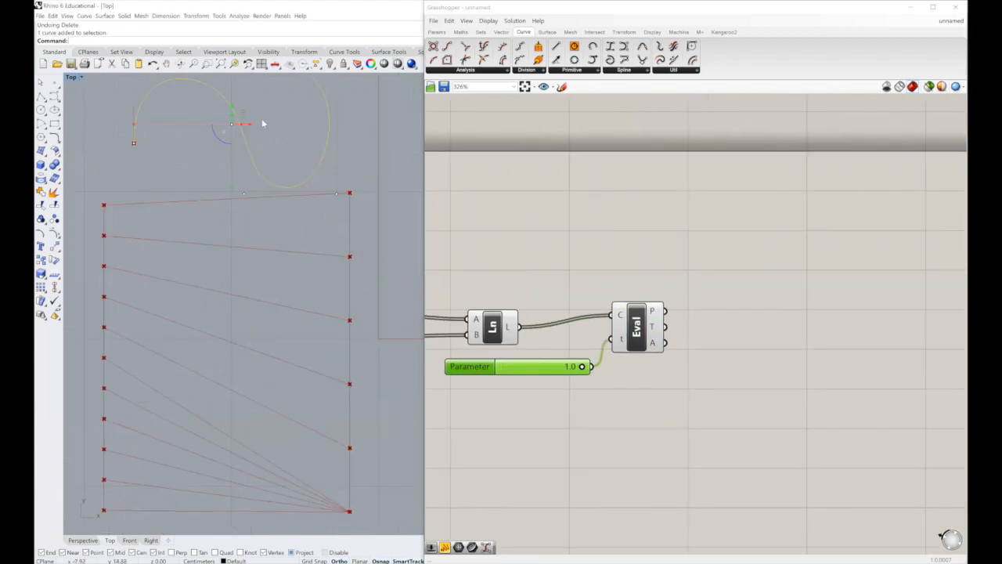
{"action": "type", "text": "Hide"}
{"action": "key", "text": "Return"}
{"action": "right_click_drag", "start_coordinate": [259, 142], "coordinate": [268, 117]}
- Disable the preview of the whole S-curve group: Crv, sliders, Evaluate Curve, both panels and Line SDL
{"action": "right_click_drag", "start_coordinate": [583, 200], "coordinate": [693, 349]}
{"action": "scroll", "coordinate": [694, 346], "scroll_direction": "down", "scroll_amount": 2}
{"action": "left_click_drag", "start_coordinate": [852, 306], "coordinate": [504, 102]}
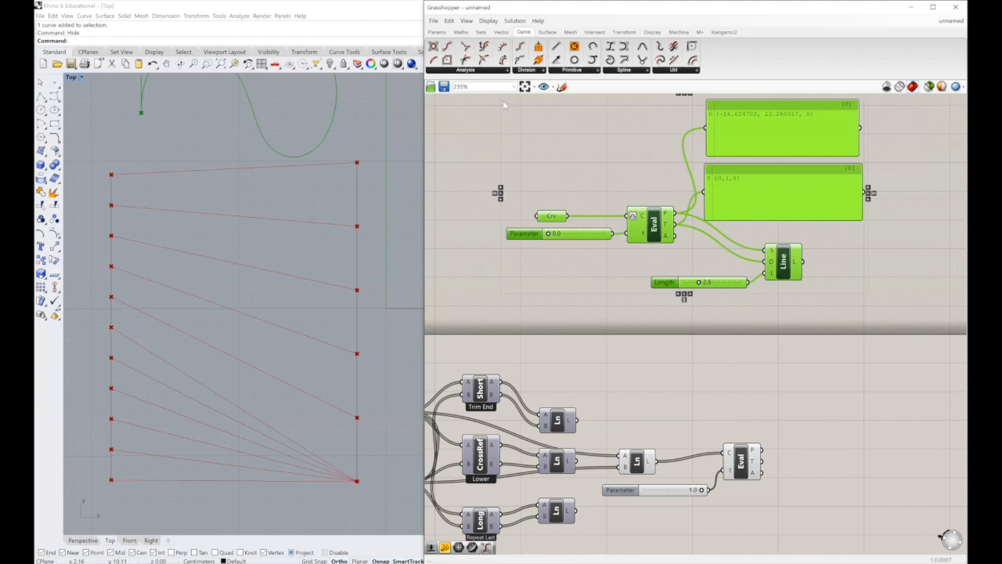
{"action": "key", "text": "space"}
{"action": "right_click", "coordinate": [654, 265]}
{"action": "right_click_drag", "start_coordinate": [592, 198], "coordinate": [602, 280]}
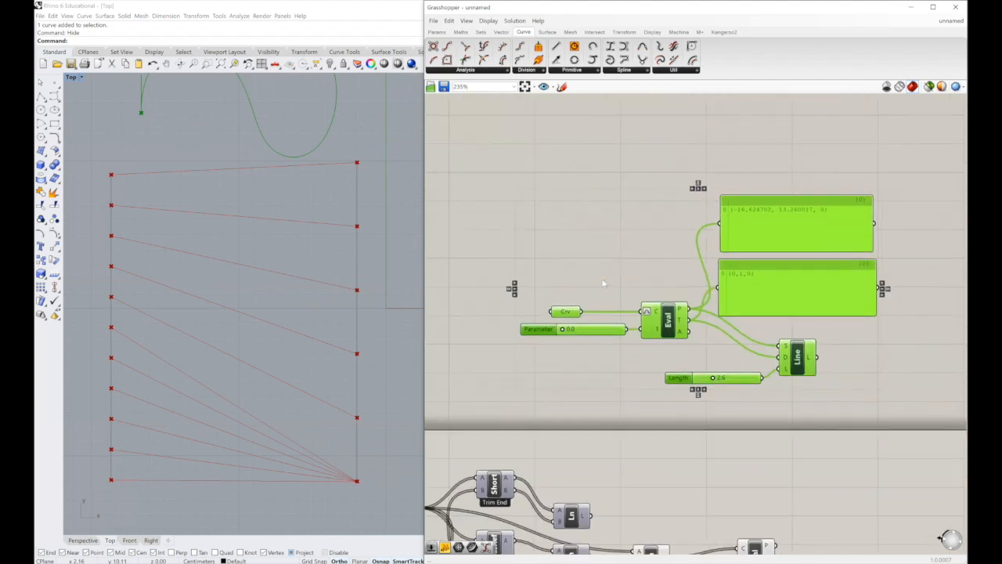
{"action": "key", "text": "space"}
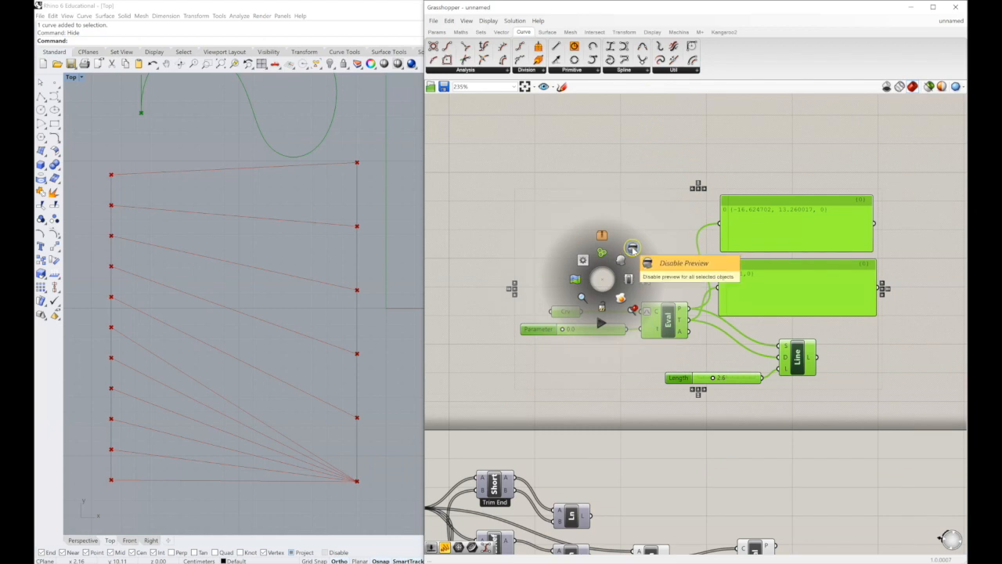
{"action": "left_click", "coordinate": [633, 248]}
- Move the lower Evaluate Curve component farther right, level with the Line component that feeds it
{"action": "right_click_drag", "start_coordinate": [677, 238], "coordinate": [538, 187]}
{"action": "scroll", "coordinate": [584, 371], "scroll_direction": "up", "scroll_amount": 2}
{"action": "right_click_drag", "start_coordinate": [555, 383], "coordinate": [857, 370]}
{"action": "right_click_drag", "start_coordinate": [577, 365], "coordinate": [831, 362]}
{"action": "right_click_drag", "start_coordinate": [731, 358], "coordinate": [563, 323]}
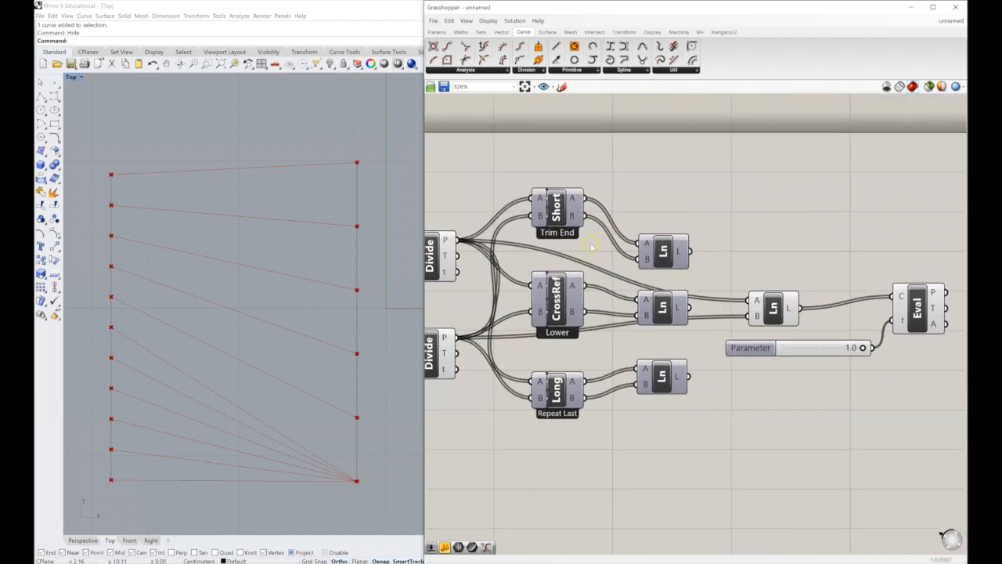
{"action": "right_click_drag", "start_coordinate": [804, 368], "coordinate": [544, 387]}
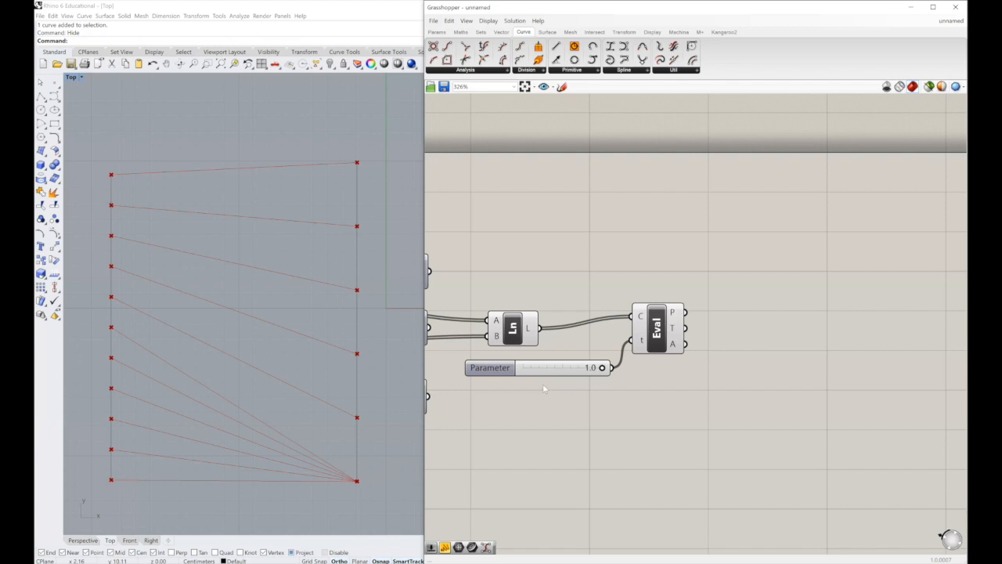
{"action": "left_click_drag", "start_coordinate": [656, 342], "coordinate": [701, 354]}
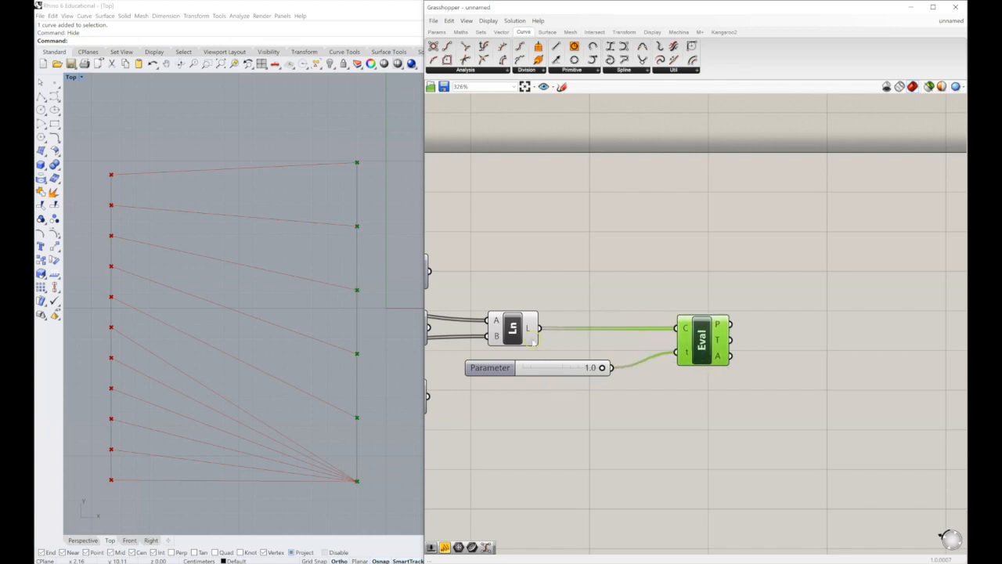
{"action": "right_click_drag", "start_coordinate": [790, 365], "coordinate": [806, 367]}
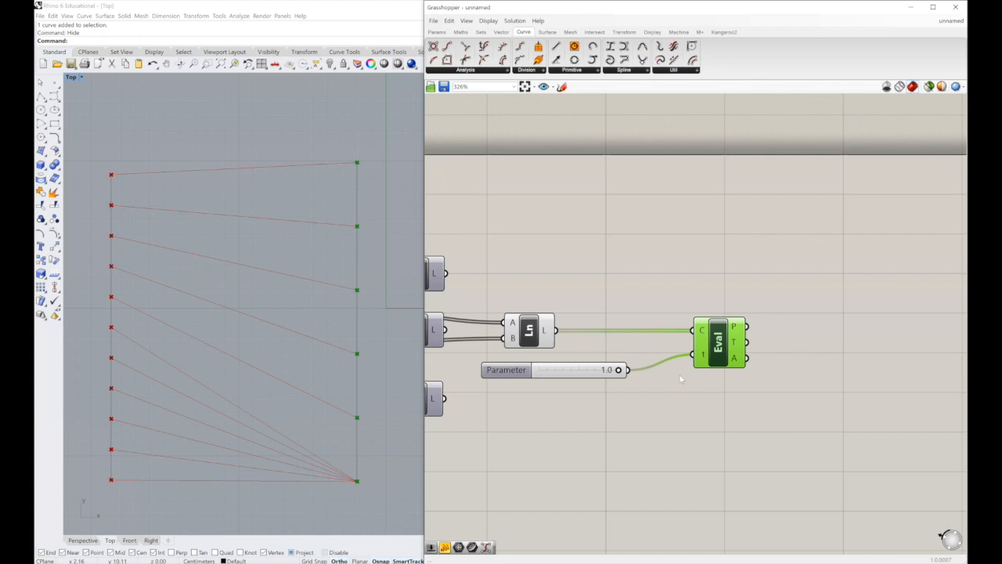
{"action": "right_click_drag", "start_coordinate": [681, 379], "coordinate": [618, 379]}
{"action": "left_click", "coordinate": [647, 419]}
- Set the Parameter slider of the lower Evaluate Curve component to 0.6 to place points along the connecting lines
{"action": "right_click_drag", "start_coordinate": [713, 422], "coordinate": [643, 421]}
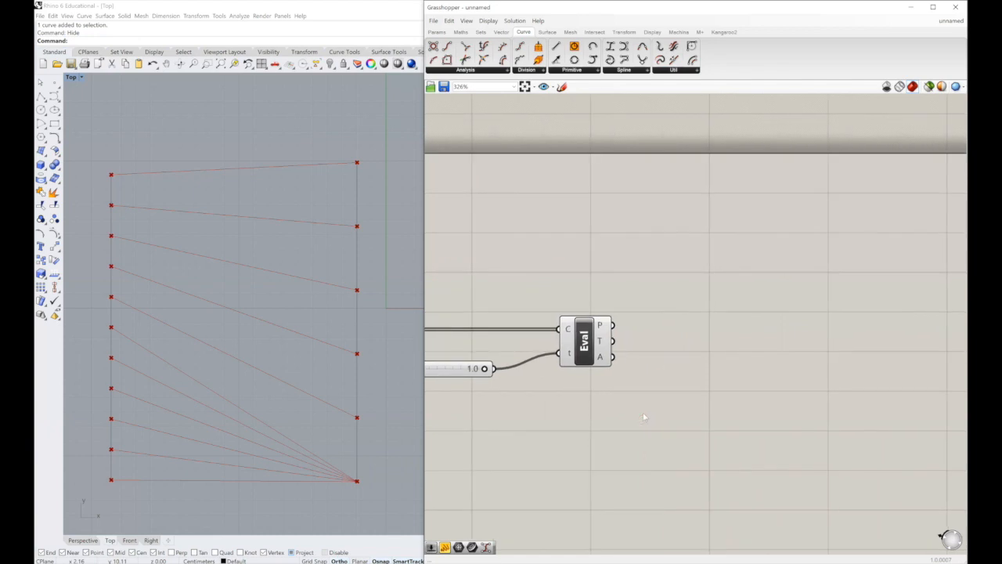
{"action": "right_click_drag", "start_coordinate": [695, 344], "coordinate": [657, 342]}
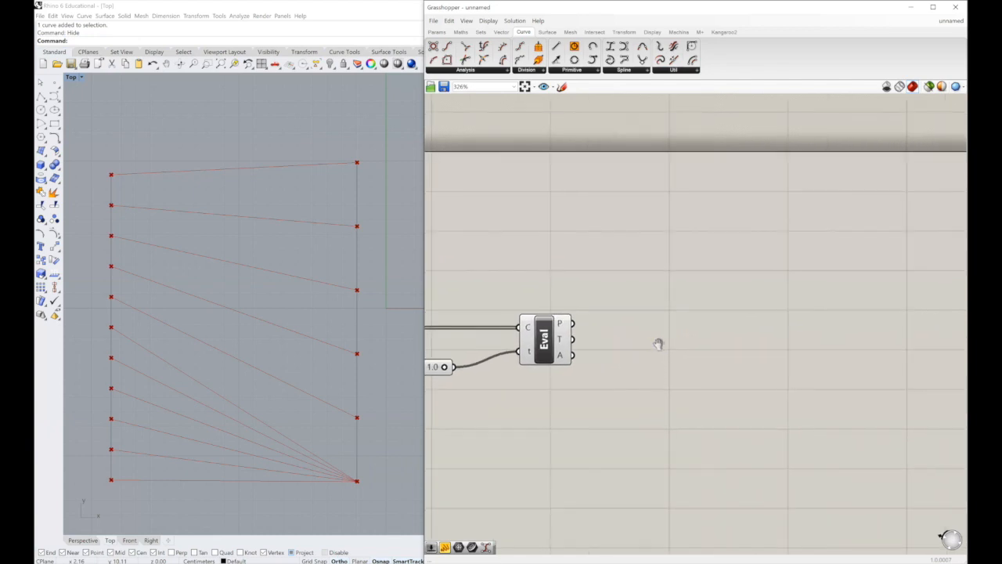
{"action": "left_click", "coordinate": [552, 329]}
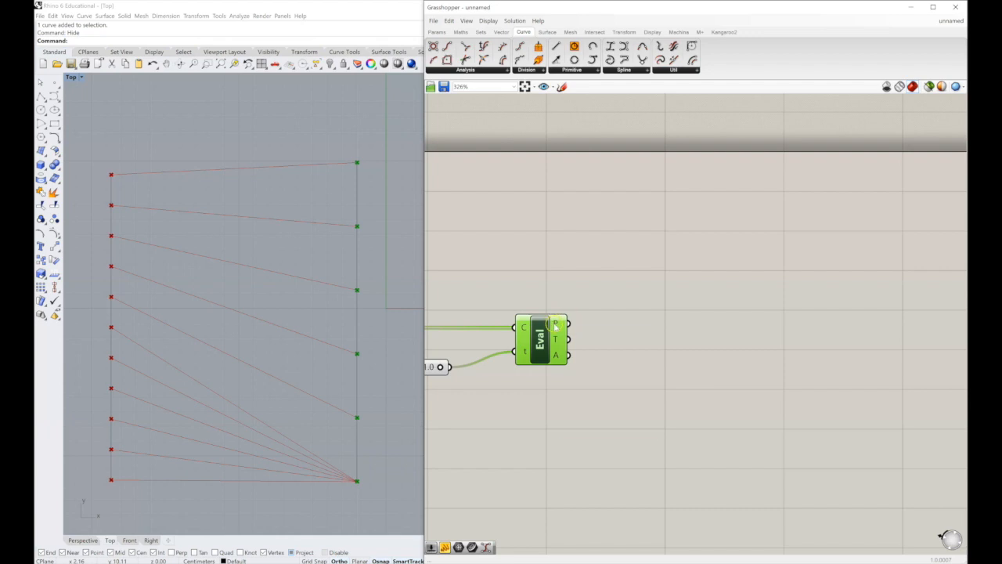
{"action": "mouse_move", "coordinate": [555, 327]}
{"action": "right_click_drag", "start_coordinate": [455, 364], "coordinate": [600, 358]}
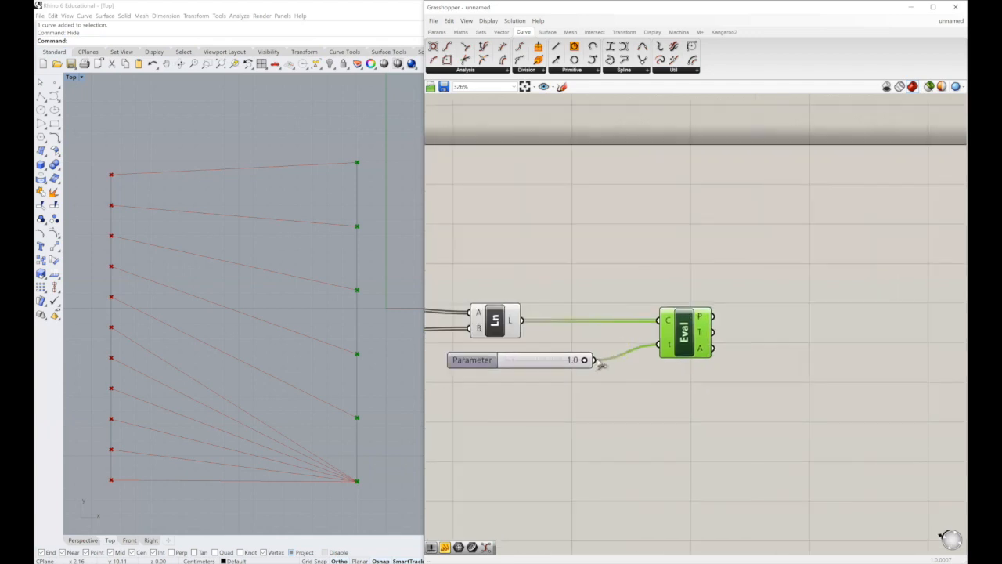
{"action": "left_click_drag", "start_coordinate": [589, 359], "coordinate": [552, 360]}
{"action": "left_click", "coordinate": [658, 438]}
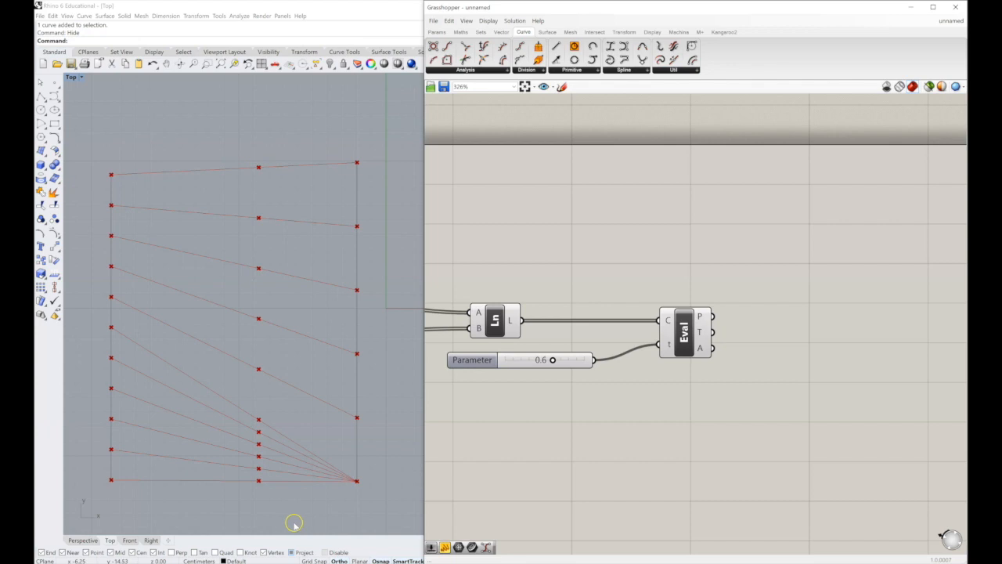
- Review the two Divide Curve components' P outputs and how they feed the list-matching and Line components
{"action": "right_click_drag", "start_coordinate": [563, 307], "coordinate": [694, 300]}
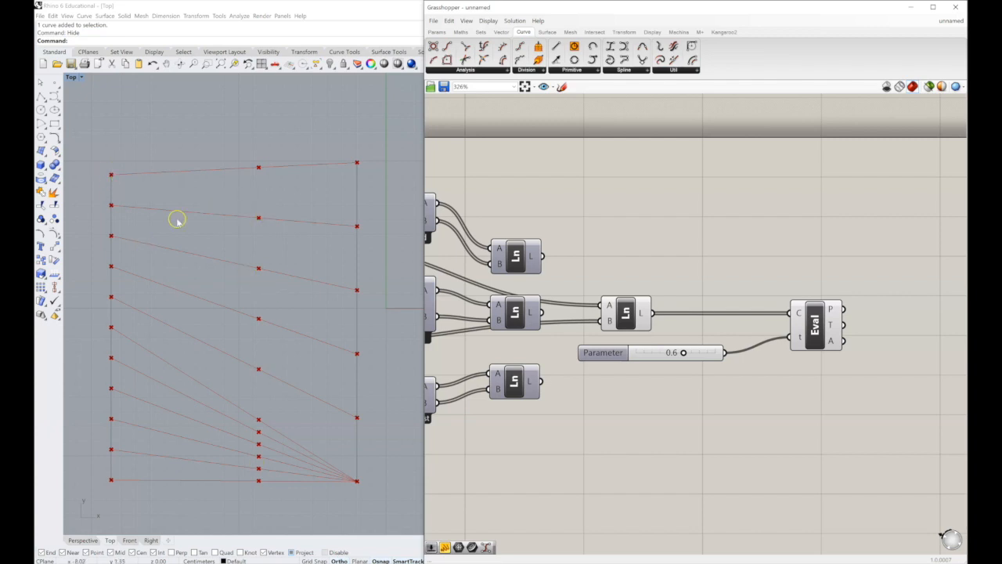
{"action": "right_click_drag", "start_coordinate": [785, 186], "coordinate": [760, 190]}
{"action": "right_click_drag", "start_coordinate": [587, 287], "coordinate": [680, 258]}
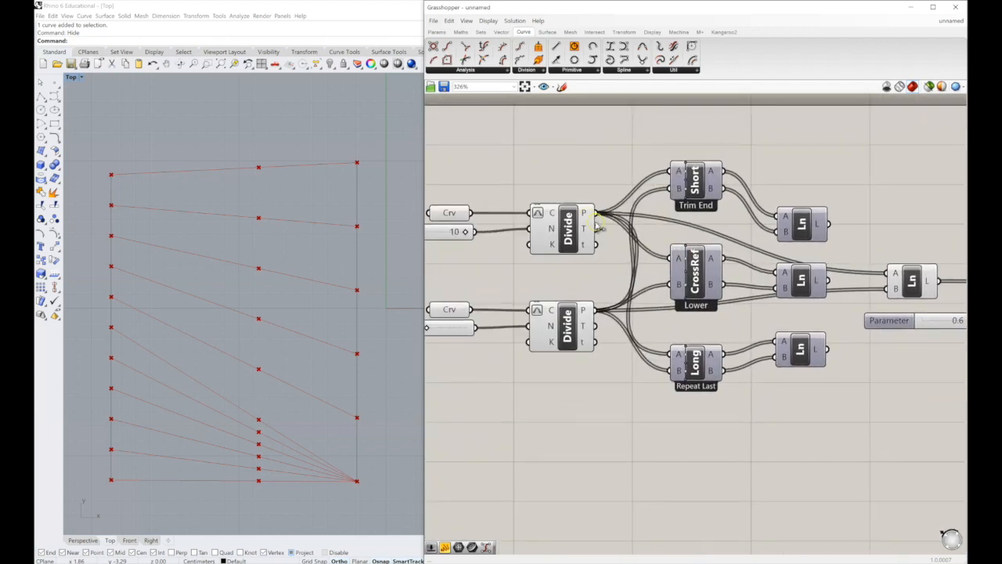
{"action": "mouse_move", "coordinate": [584, 216]}
{"action": "right_click_drag", "start_coordinate": [656, 267], "coordinate": [617, 267]}
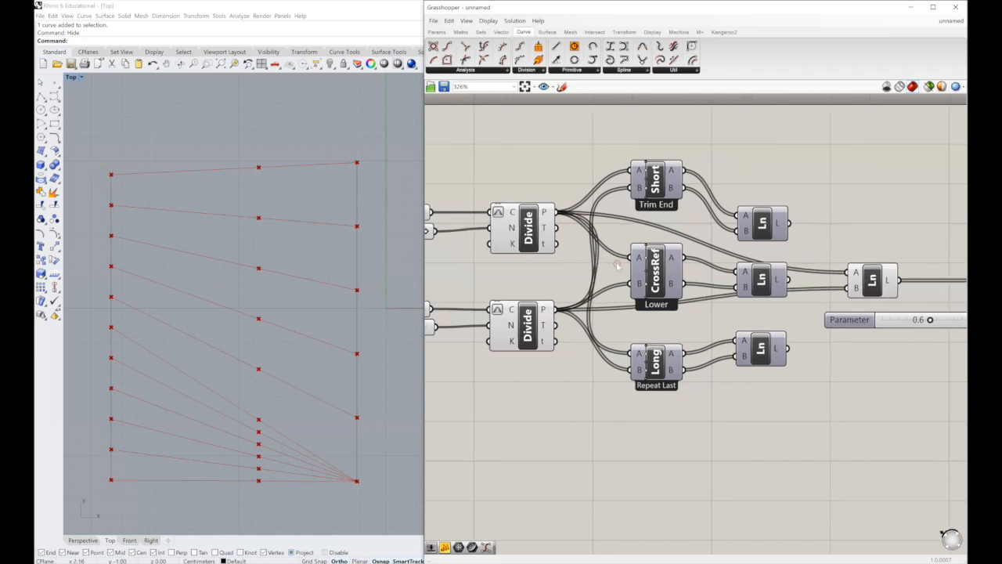
{"action": "mouse_move", "coordinate": [544, 211]}
{"action": "scroll", "coordinate": [595, 282], "scroll_direction": "down", "scroll_amount": 3}
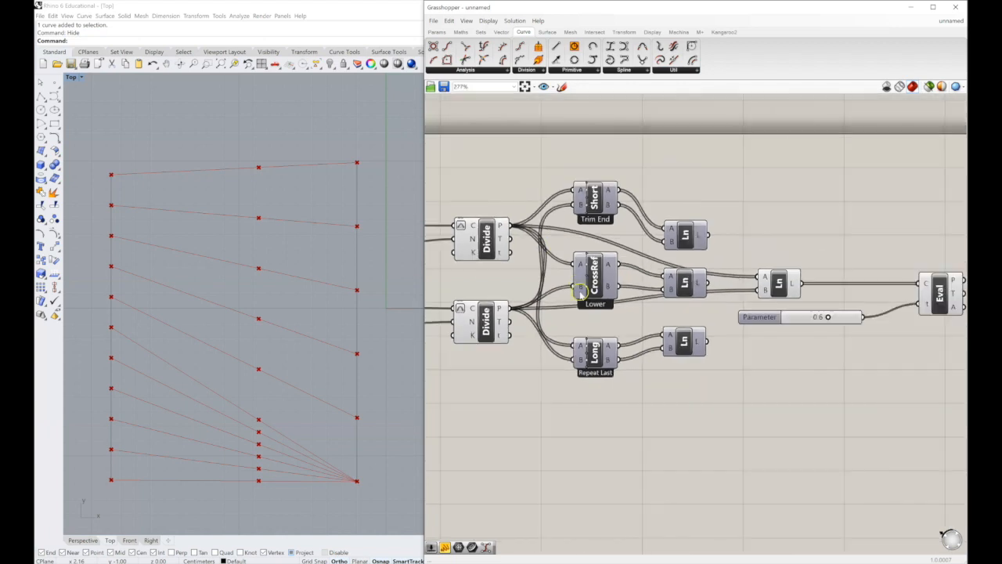
- Add a List Item component above Evaluate Curve and connect the upper Divide Curve's P output to its L input
{"action": "left_click", "coordinate": [481, 31]}
{"action": "left_click", "coordinate": [469, 70]}
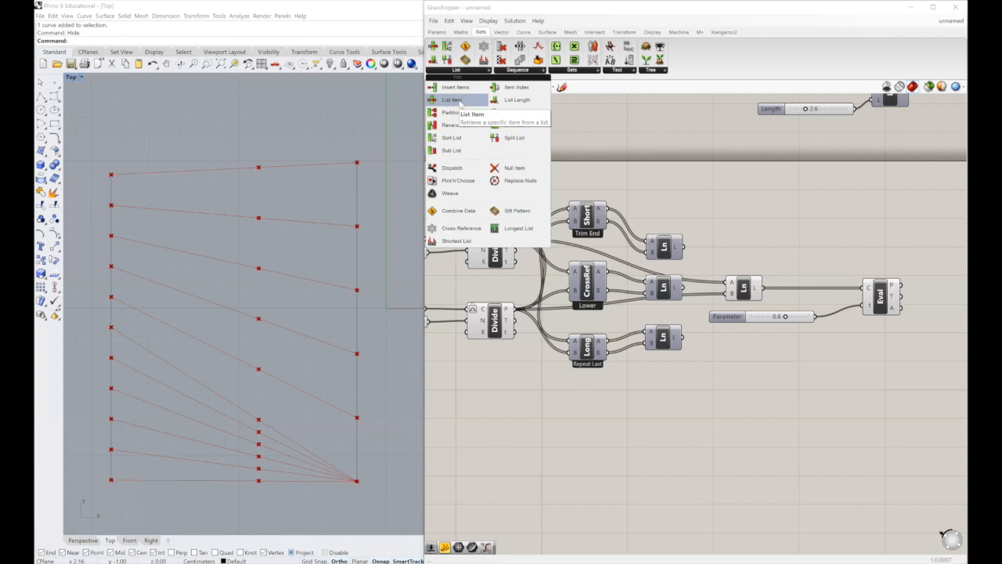
{"action": "left_click_drag", "start_coordinate": [462, 102], "coordinate": [888, 255]}
{"action": "right_click_drag", "start_coordinate": [719, 196], "coordinate": [709, 206]}
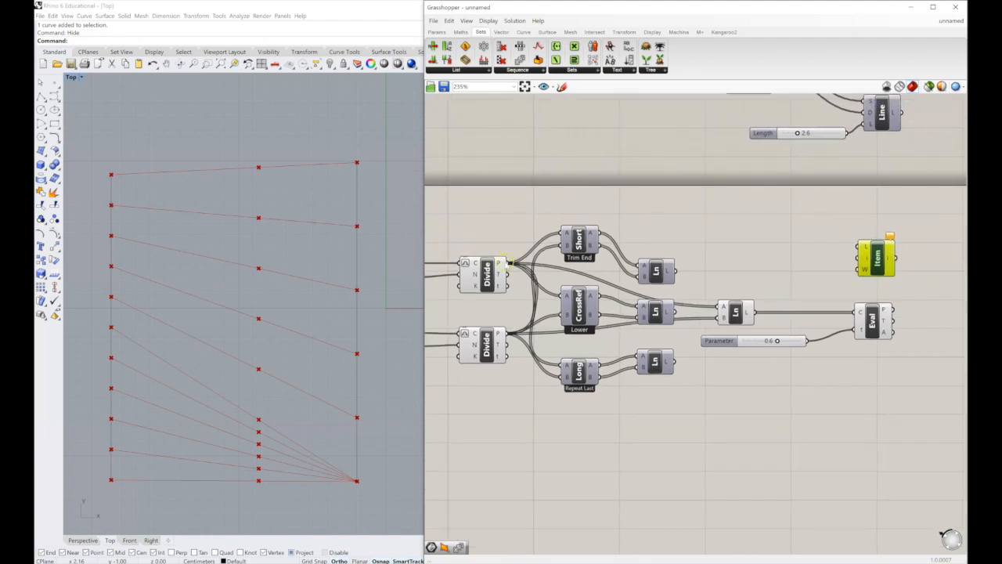
{"action": "left_click_drag", "start_coordinate": [507, 263], "coordinate": [859, 249]}
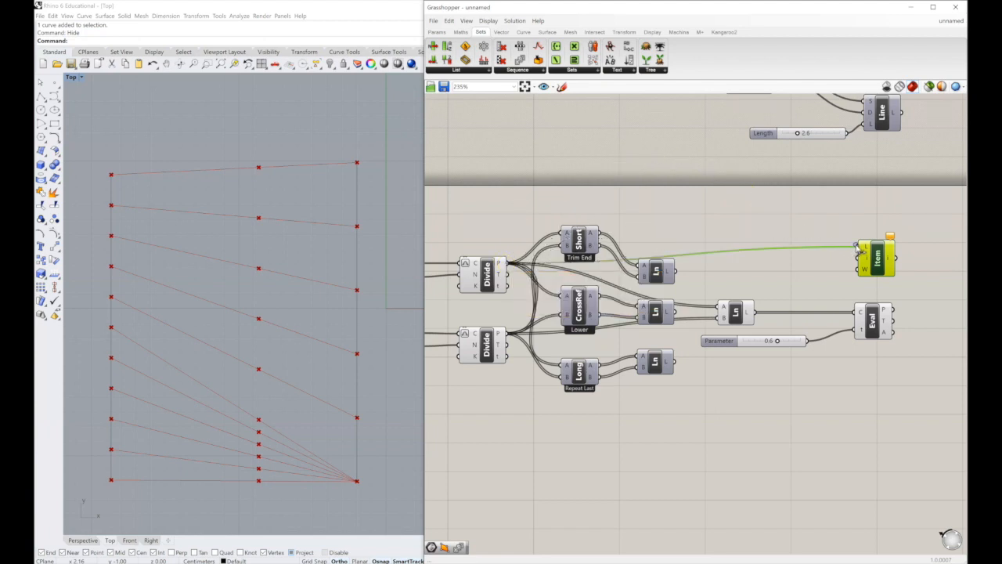
{"action": "right_click_drag", "start_coordinate": [823, 264], "coordinate": [782, 270]}
{"action": "left_click", "coordinate": [769, 279]}
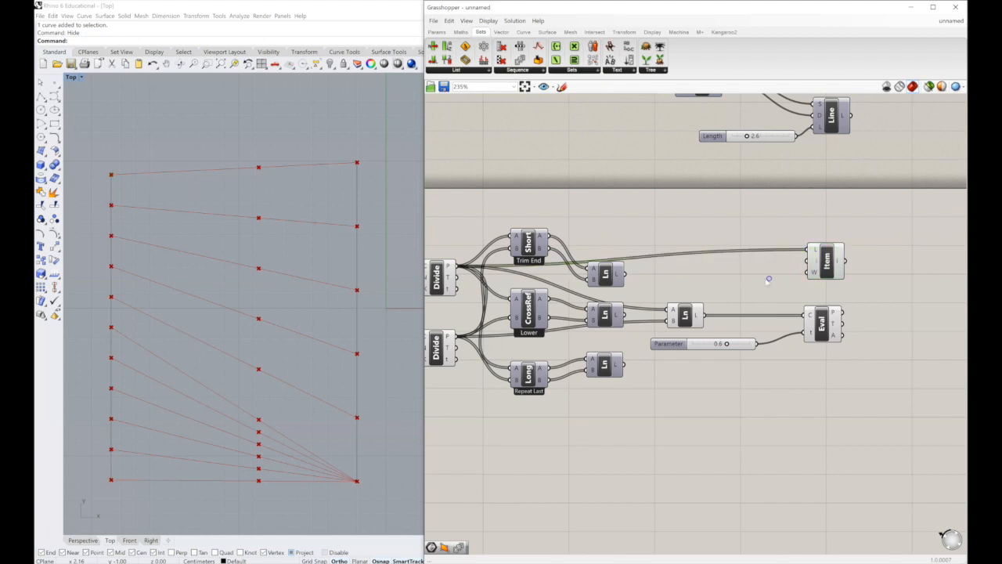
- Inspect the List Item component's List, Index and Wrap inputs and the point it picks out on the divided curve
{"action": "left_click", "coordinate": [824, 261]}
{"action": "scroll", "coordinate": [822, 260], "scroll_direction": "up", "scroll_amount": 5}
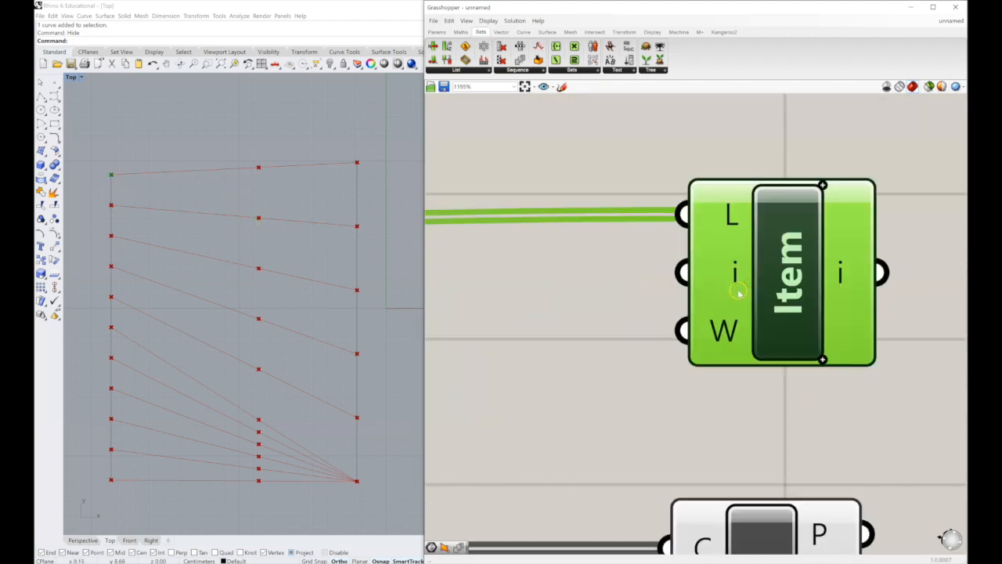
{"action": "scroll", "coordinate": [733, 276], "scroll_direction": "down", "scroll_amount": 5}
{"action": "scroll", "coordinate": [704, 278], "scroll_direction": "up", "scroll_amount": 4}
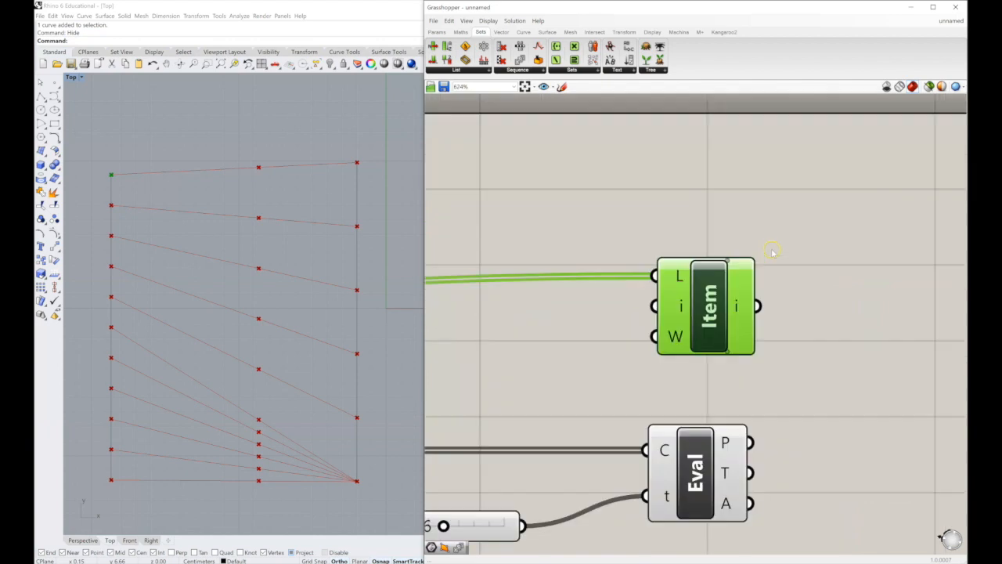
{"action": "mouse_move", "coordinate": [678, 280]}
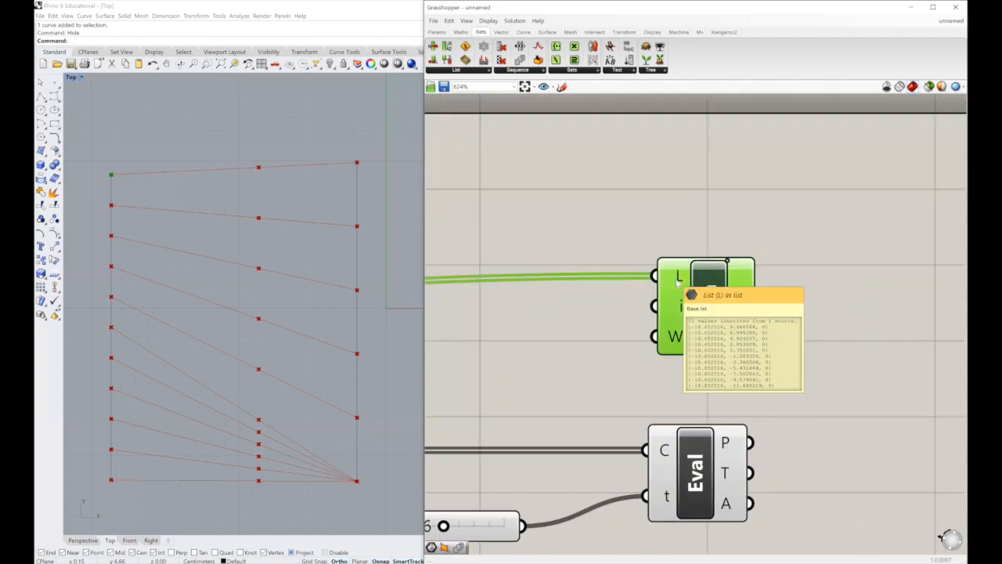
{"action": "mouse_move", "coordinate": [682, 311]}
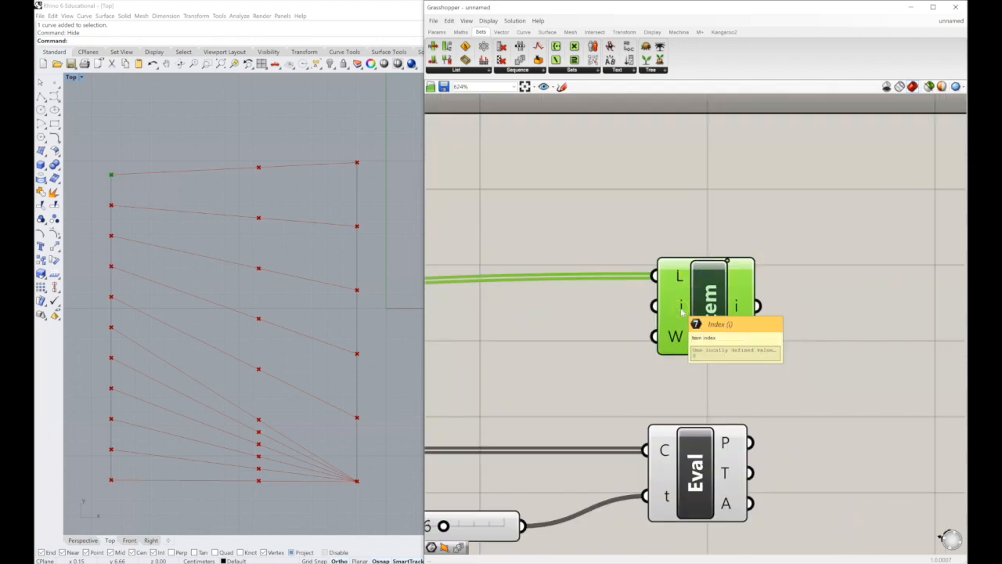
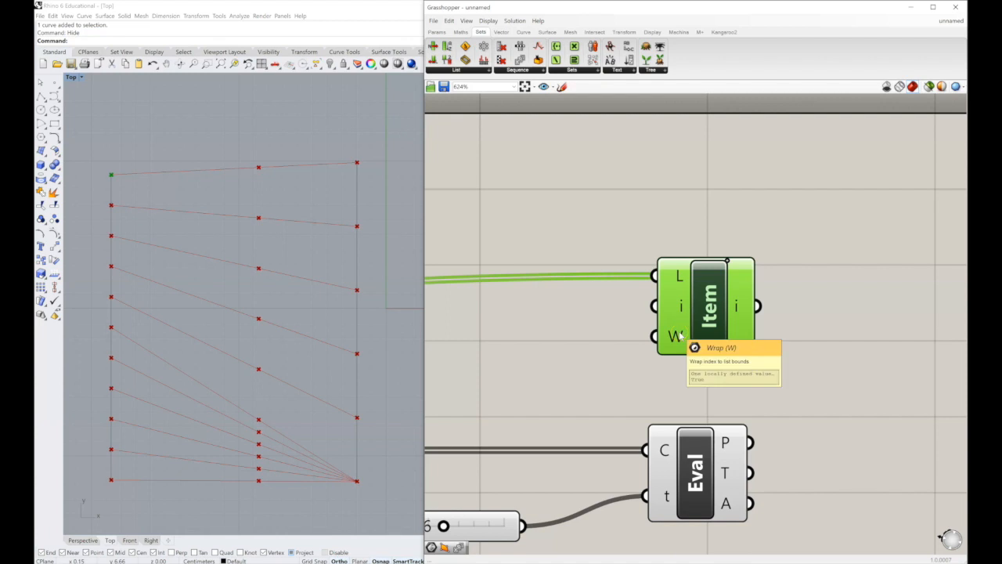
{"action": "right_click_drag", "start_coordinate": [680, 332], "coordinate": [721, 295]}
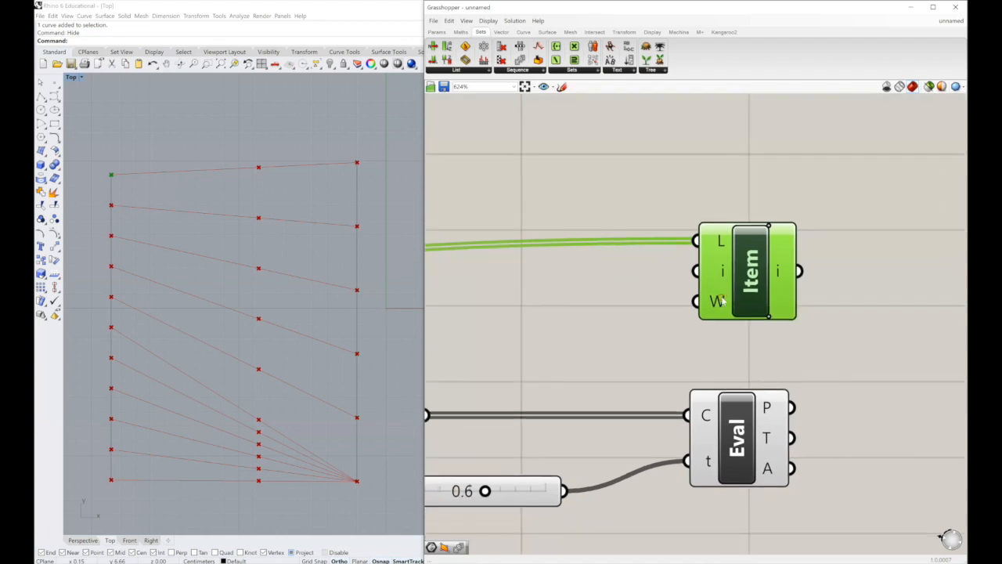
{"action": "scroll", "coordinate": [669, 311], "scroll_direction": "down", "scroll_amount": 2}
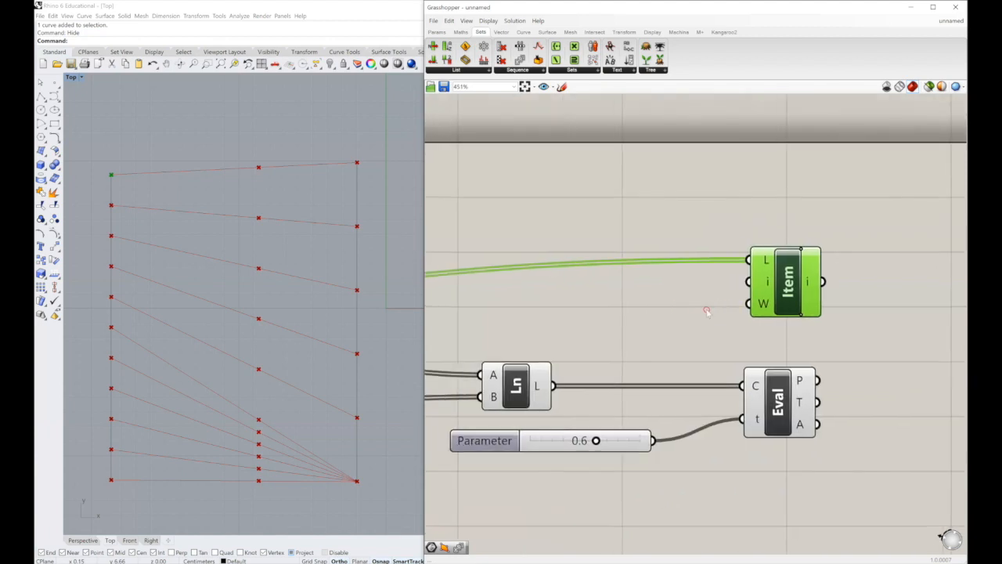
- Add a number slider with value 10 and connect it to the List Item component's i input
{"action": "double_click", "coordinate": [563, 202]}
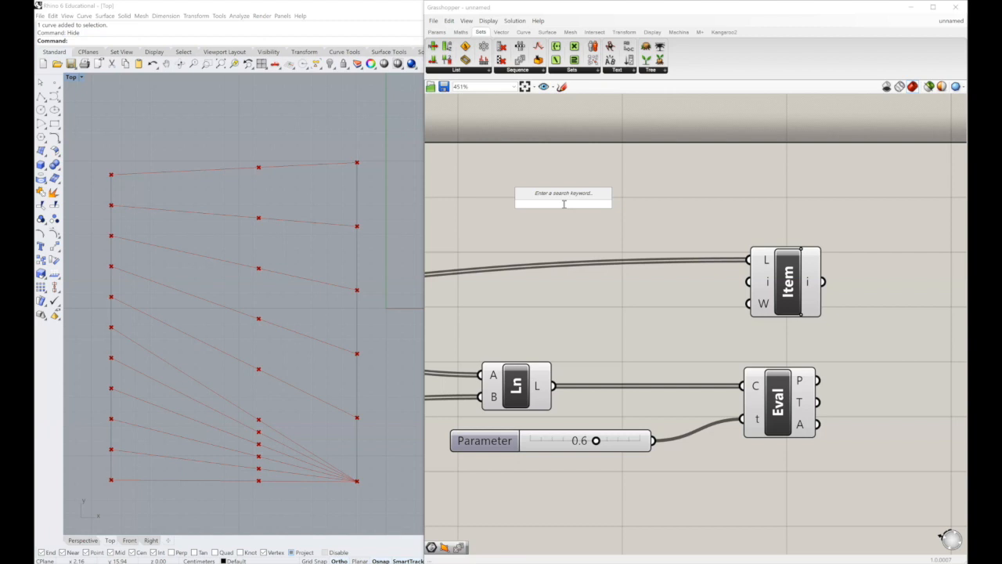
{"action": "type", "text": "10"}
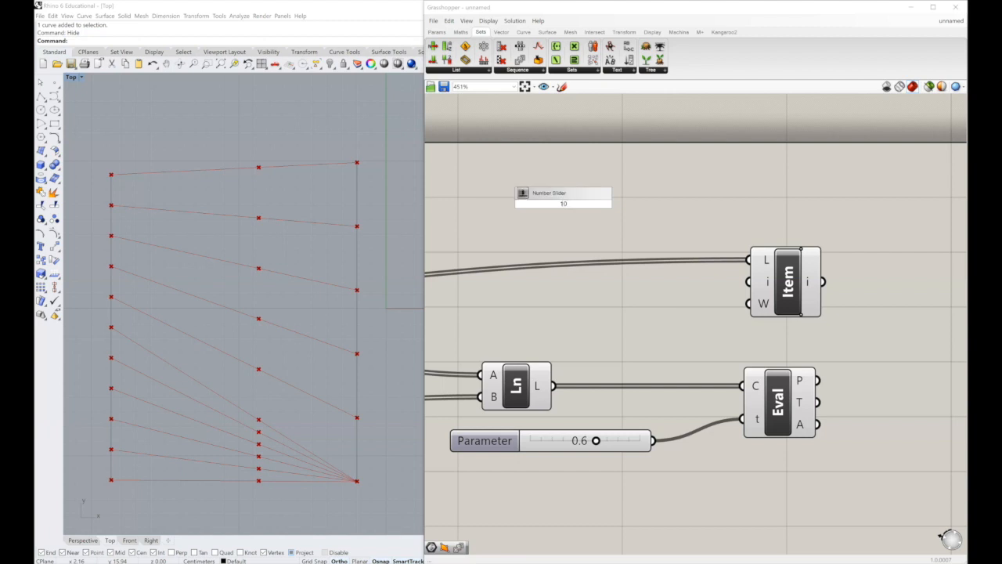
{"action": "key", "text": "Return"}
{"action": "left_click_drag", "start_coordinate": [654, 203], "coordinate": [760, 282]}
{"action": "left_click", "coordinate": [788, 283]}
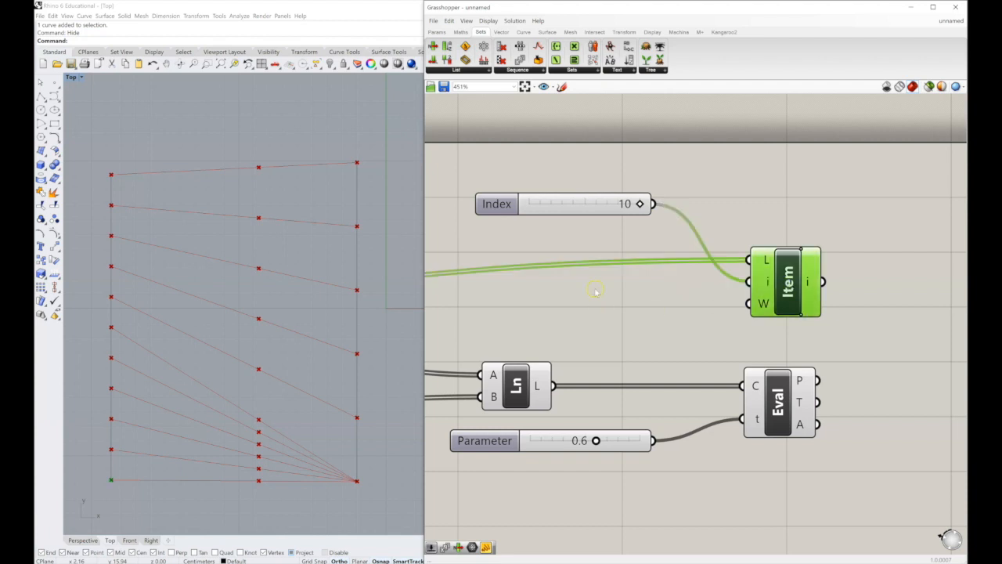
- Place the Index slider right beside the List Item component and set it to 9, then to 0
{"action": "left_click_drag", "start_coordinate": [566, 206], "coordinate": [654, 289]}
{"action": "right_click_drag", "start_coordinate": [590, 290], "coordinate": [767, 272]}
{"action": "scroll", "coordinate": [671, 293], "scroll_direction": "down", "scroll_amount": 2}
{"action": "scroll", "coordinate": [733, 275], "scroll_direction": "up", "scroll_amount": 4}
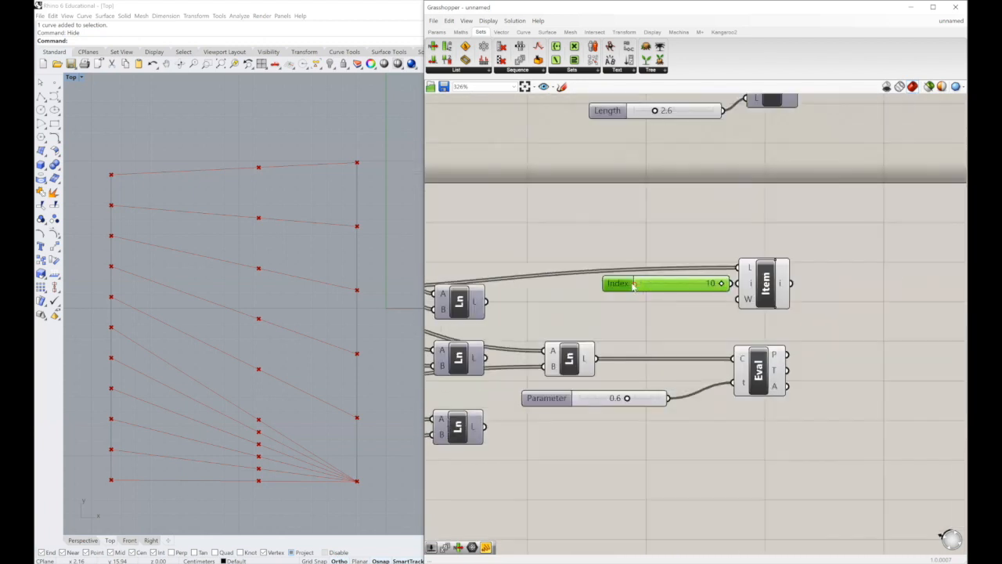
{"action": "left_click_drag", "start_coordinate": [805, 282], "coordinate": [787, 282]}
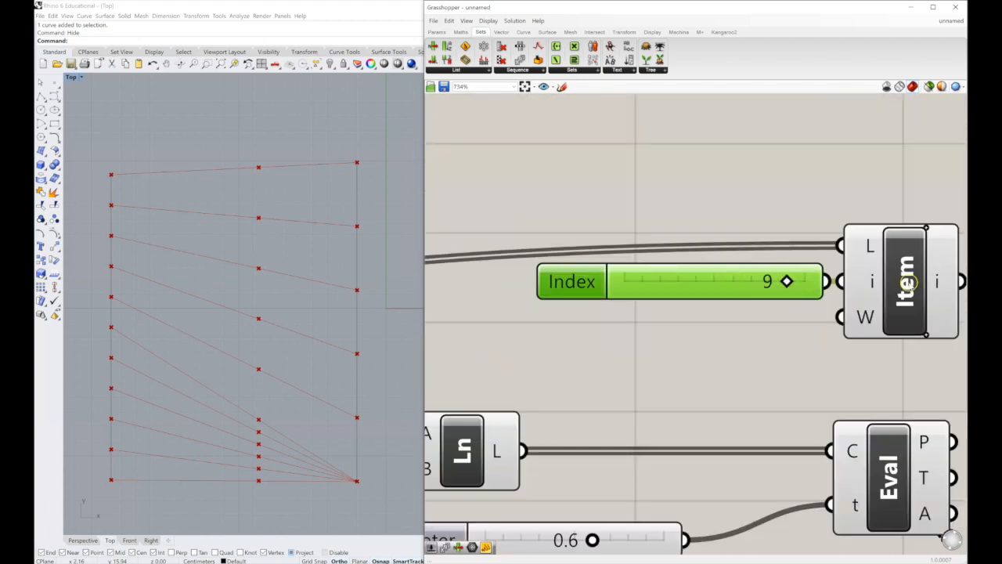
{"action": "left_click", "coordinate": [908, 283]}
{"action": "left_click_drag", "start_coordinate": [786, 283], "coordinate": [603, 285]}
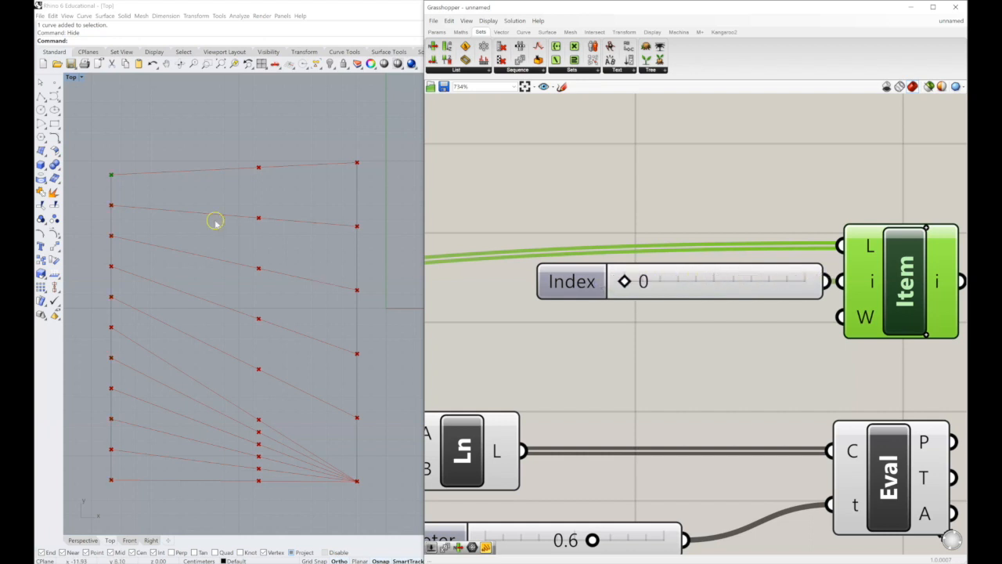
- Add a Line component and connect List Item's i output to its A input and Evaluate Curve's P output to its B input
{"action": "scroll", "coordinate": [655, 253], "scroll_direction": "down", "scroll_amount": 2}
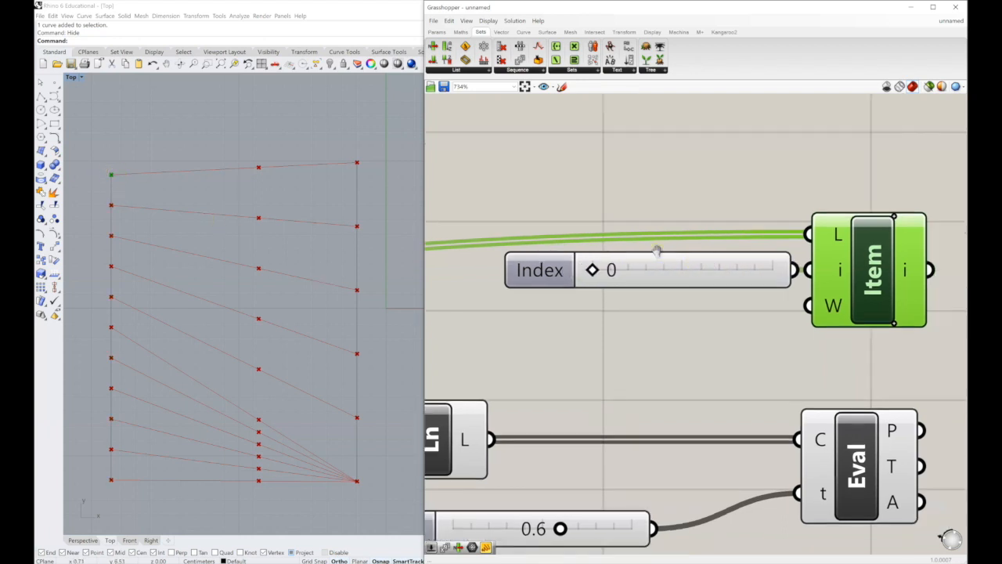
{"action": "right_click_drag", "start_coordinate": [826, 381], "coordinate": [710, 329]}
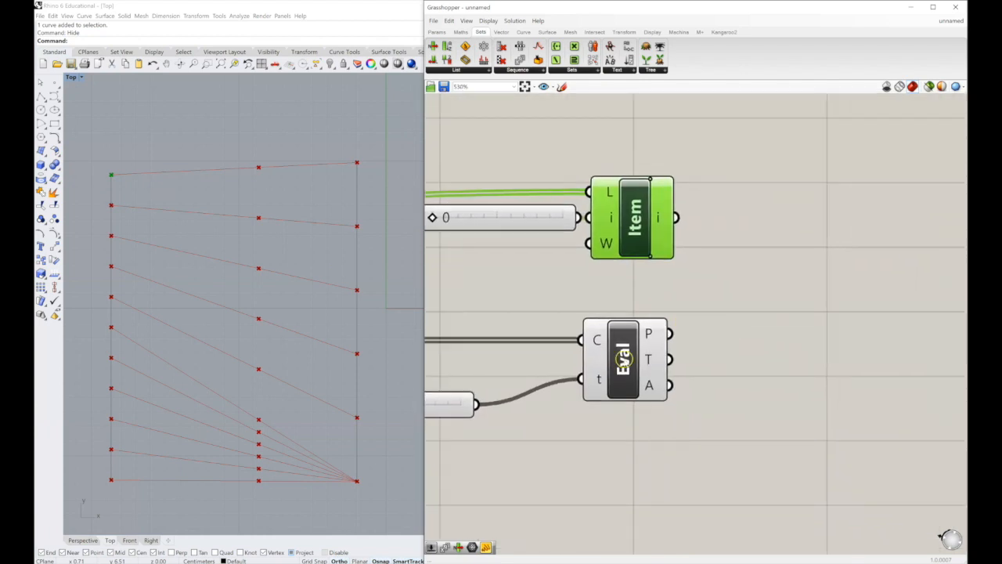
{"action": "left_click", "coordinate": [627, 360]}
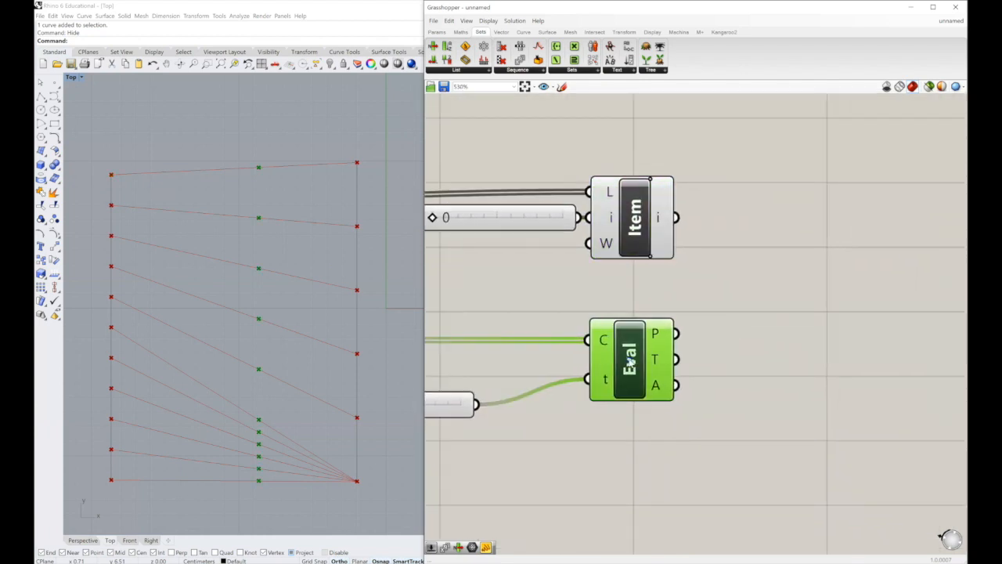
{"action": "left_click", "coordinate": [523, 32]}
{"action": "left_click_drag", "start_coordinate": [556, 46], "coordinate": [787, 253]}
{"action": "left_click_drag", "start_coordinate": [678, 220], "coordinate": [775, 268]}
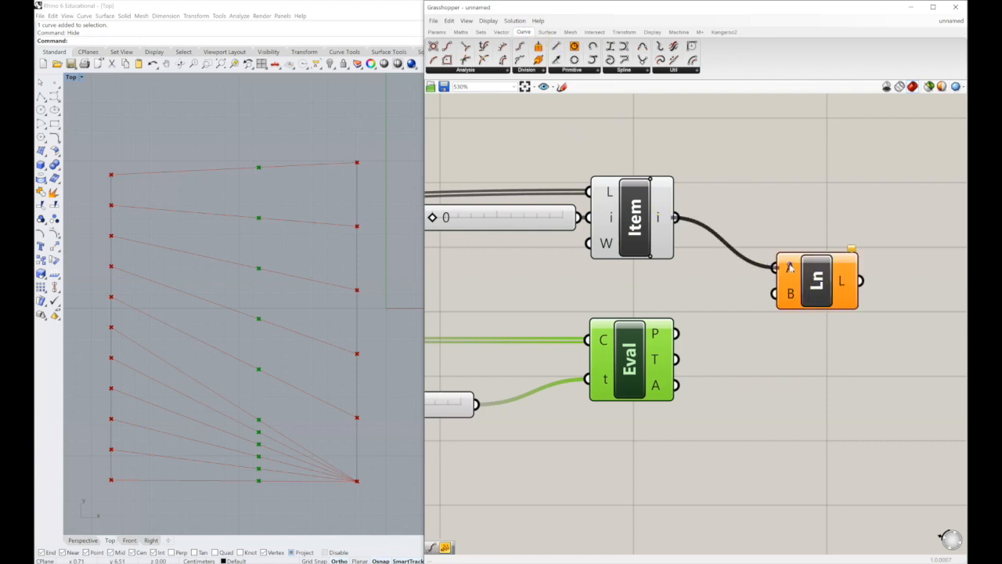
{"action": "left_click_drag", "start_coordinate": [676, 333], "coordinate": [774, 294]}
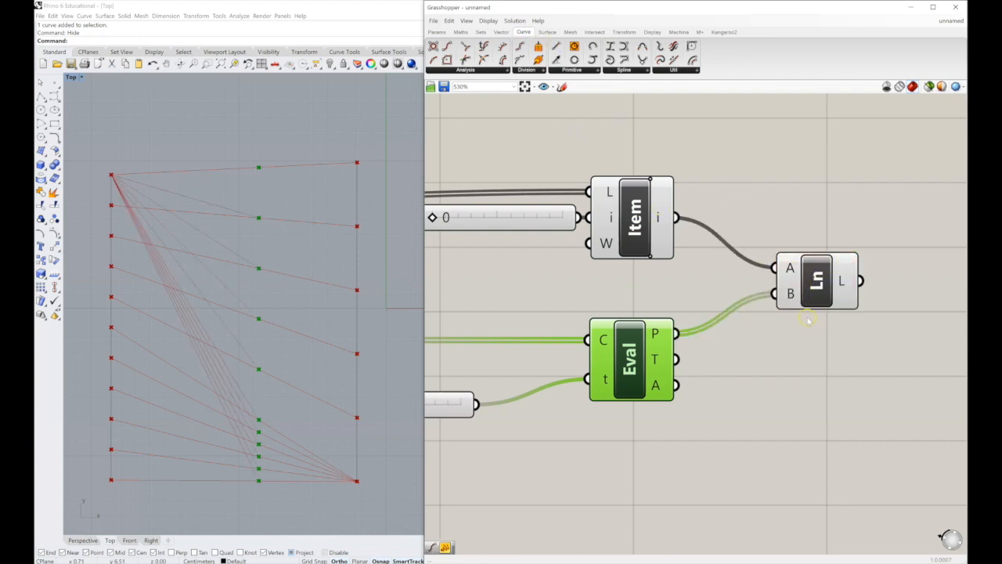
- Inspect the List Item point, the Evaluate Curve points and the lines generated between them by the new Line component
{"action": "right_click_drag", "start_coordinate": [618, 311], "coordinate": [655, 309]}
{"action": "left_click", "coordinate": [683, 227]}
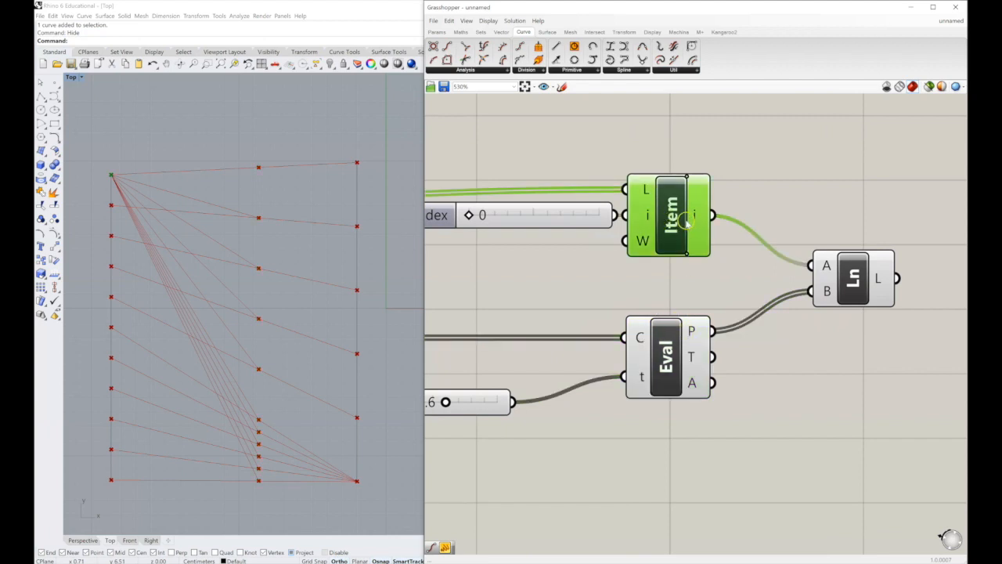
{"action": "left_click", "coordinate": [681, 360]}
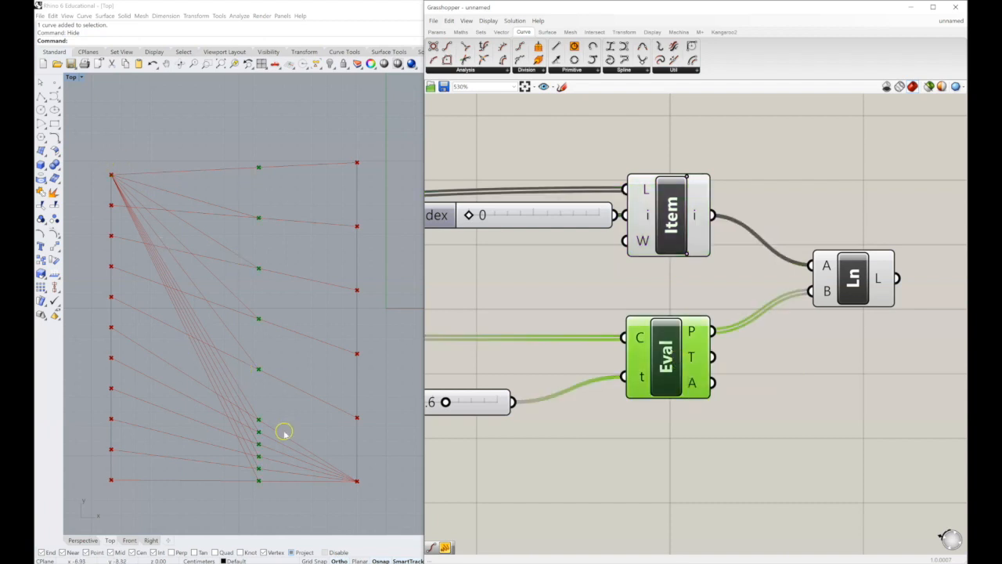
{"action": "left_click", "coordinate": [859, 292]}
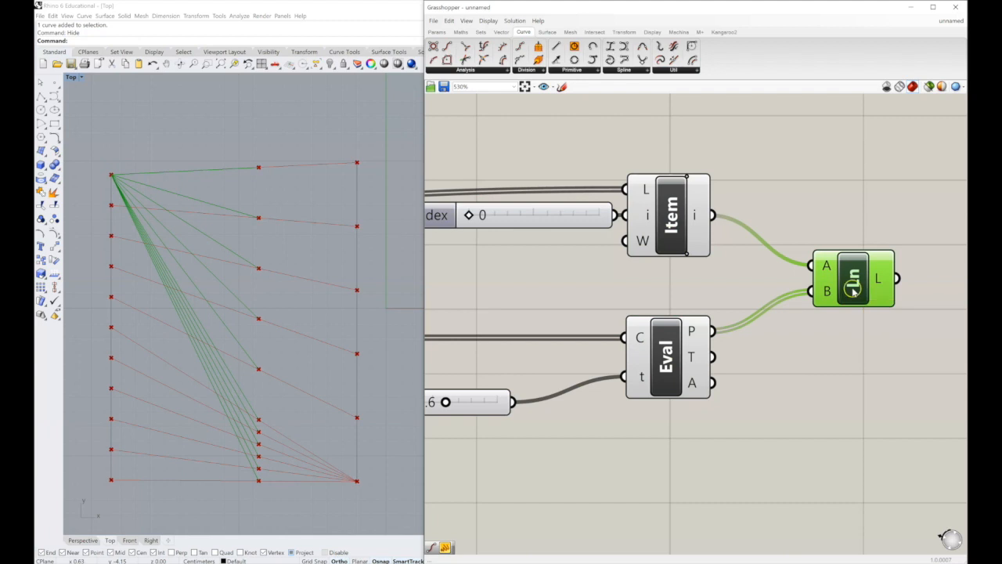
- Set the List Item's Index slider to 4, then to 1, to change the point where the lines start
{"action": "right_click_drag", "start_coordinate": [573, 244], "coordinate": [588, 244]}
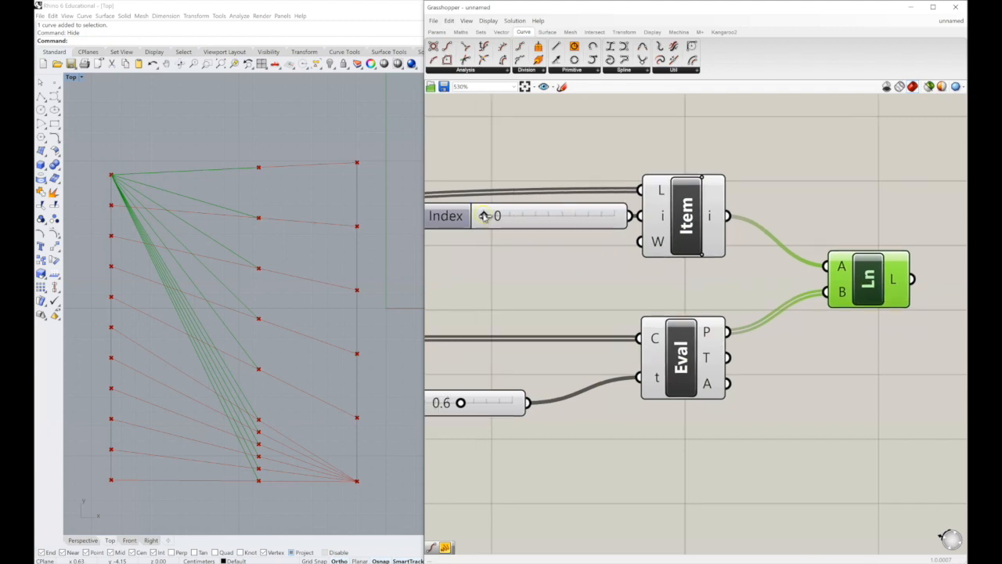
{"action": "left_click_drag", "start_coordinate": [484, 216], "coordinate": [533, 219]}
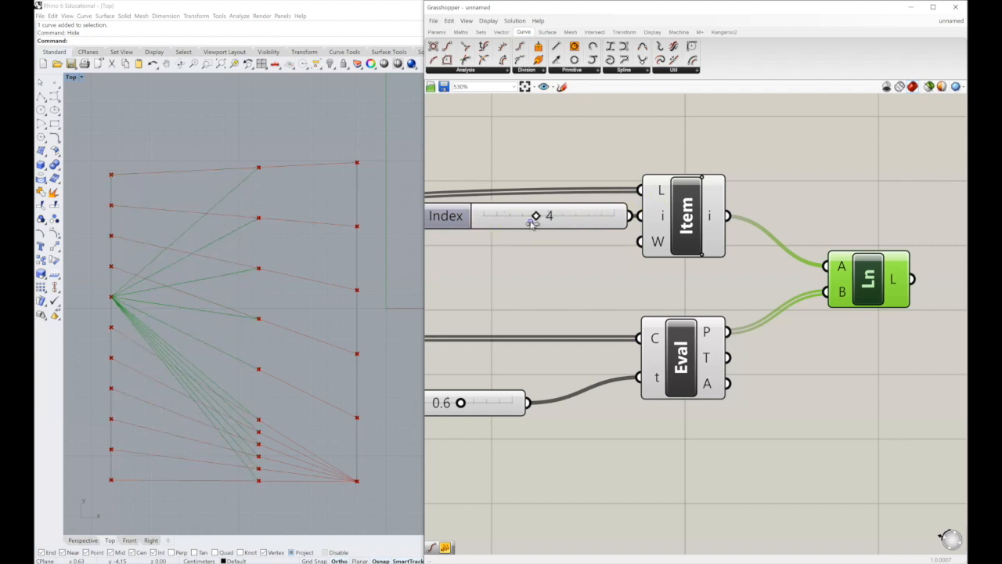
{"action": "left_click_drag", "start_coordinate": [534, 219], "coordinate": [497, 216]}
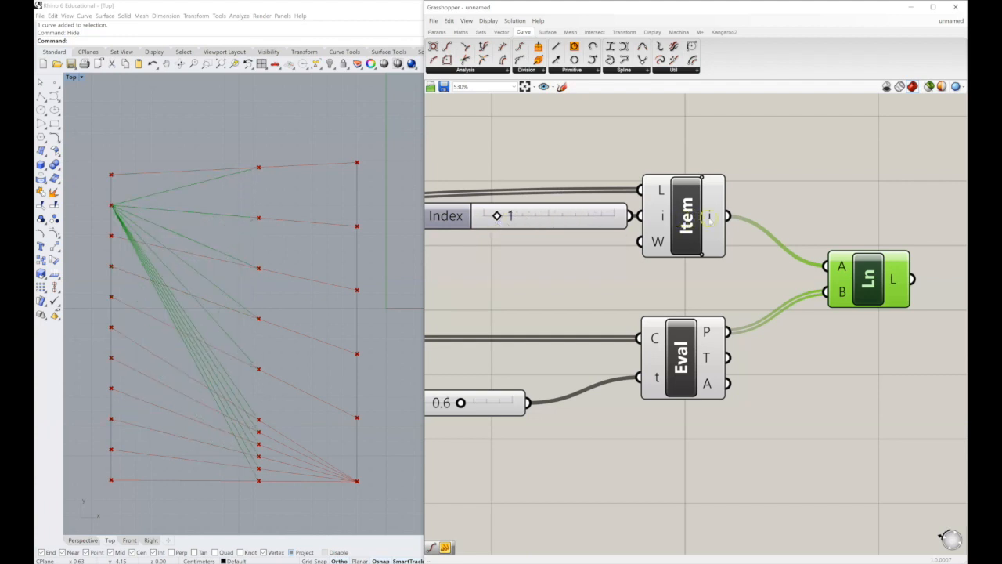
- Move the new Line component closer to the List Item and Evaluate Curve components
{"action": "mouse_move", "coordinate": [714, 220]}
{"action": "right_click_drag", "start_coordinate": [893, 311], "coordinate": [850, 310]}
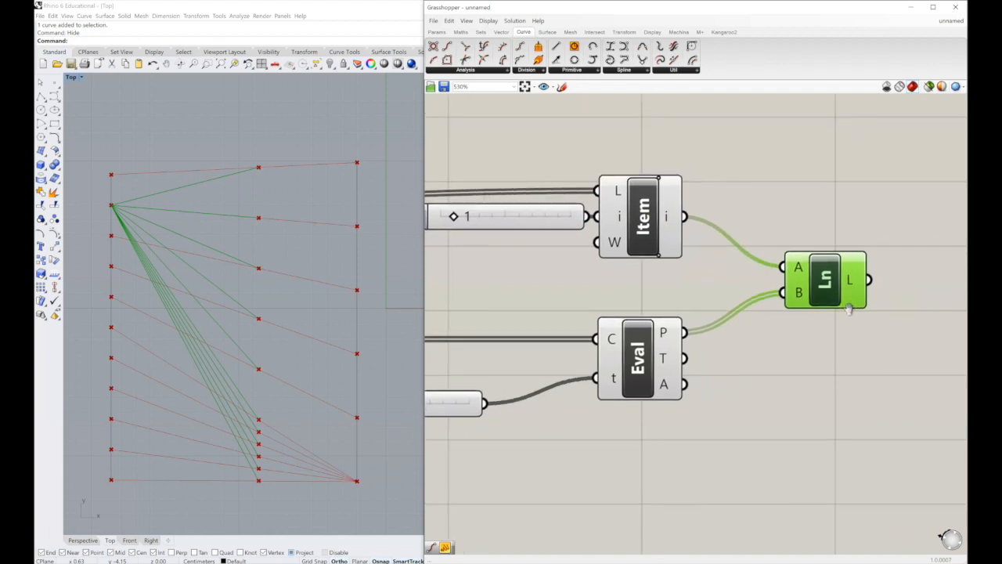
{"action": "right_click_drag", "start_coordinate": [850, 309], "coordinate": [864, 314]}
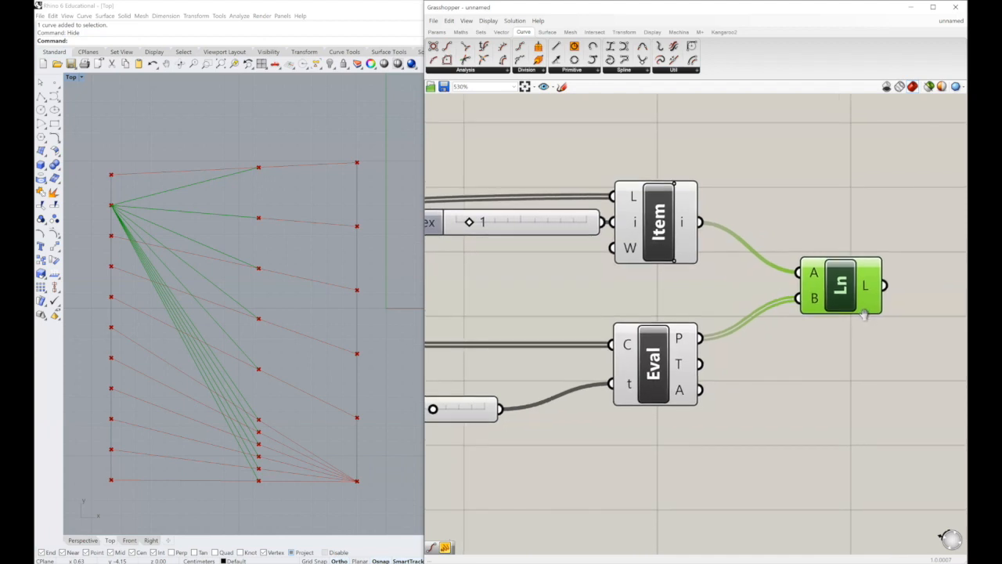
{"action": "left_click_drag", "start_coordinate": [850, 306], "coordinate": [804, 309]}
{"action": "right_click_drag", "start_coordinate": [855, 311], "coordinate": [791, 307]}
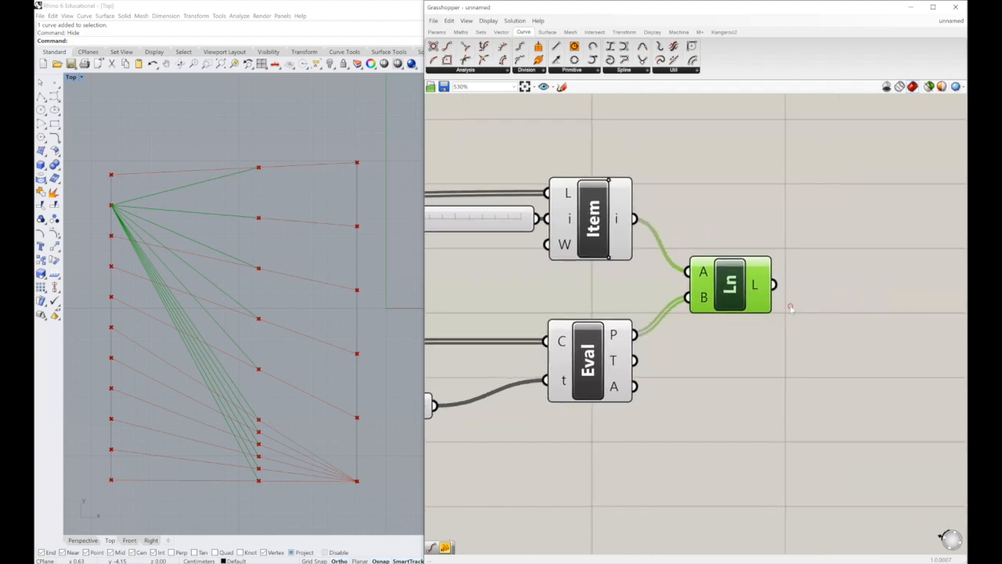
{"action": "left_click", "coordinate": [479, 32]}
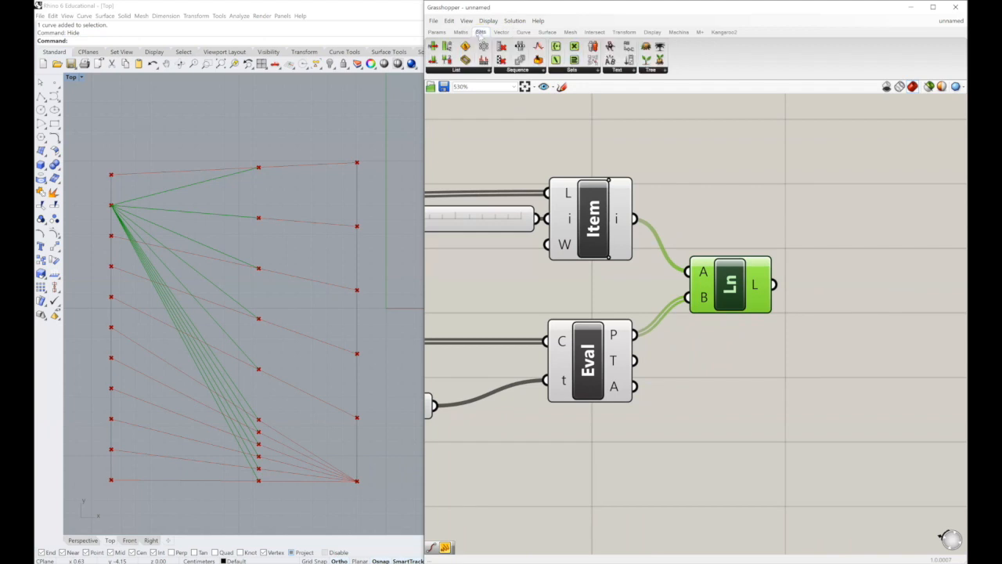
{"action": "left_click", "coordinate": [446, 71]}
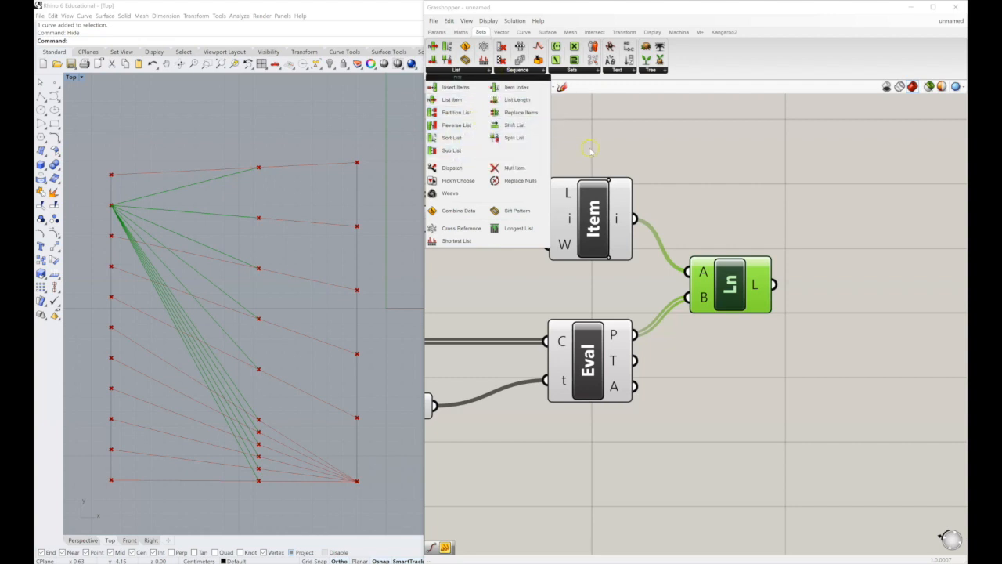
{"action": "left_click", "coordinate": [647, 139]}
- Move the Line component away from List Item, duplicate it with its input connections, and arrange the two copies one above the other
{"action": "right_click_drag", "start_coordinate": [750, 228], "coordinate": [724, 216]}
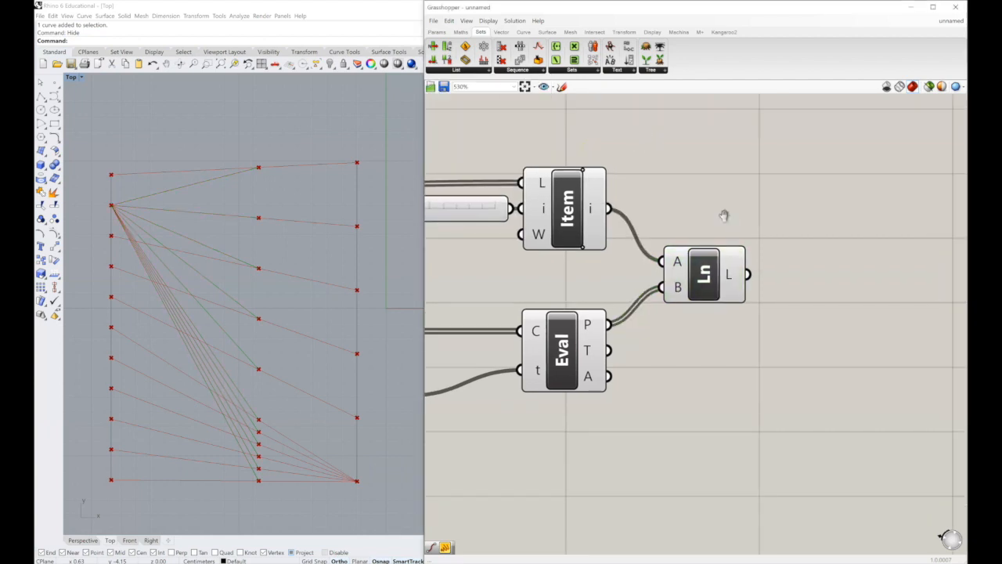
{"action": "left_click_drag", "start_coordinate": [705, 265], "coordinate": [822, 283]}
{"action": "scroll", "coordinate": [628, 263], "scroll_direction": "up", "scroll_amount": 2}
{"action": "right_click_drag", "start_coordinate": [809, 271], "coordinate": [762, 293]}
{"action": "left_click_drag", "start_coordinate": [759, 297], "coordinate": [760, 381]}
{"action": "key", "text": "ctrl+c"}
{"action": "key", "text": "ctrl+v"}
{"action": "left_click_drag", "start_coordinate": [757, 321], "coordinate": [764, 255]}
{"action": "left_click_drag", "start_coordinate": [771, 376], "coordinate": [765, 335]}
- Duplicate the List Item component with its Index slider below the original, and set the original's Index to 0
{"action": "right_click_drag", "start_coordinate": [563, 246], "coordinate": [658, 245]}
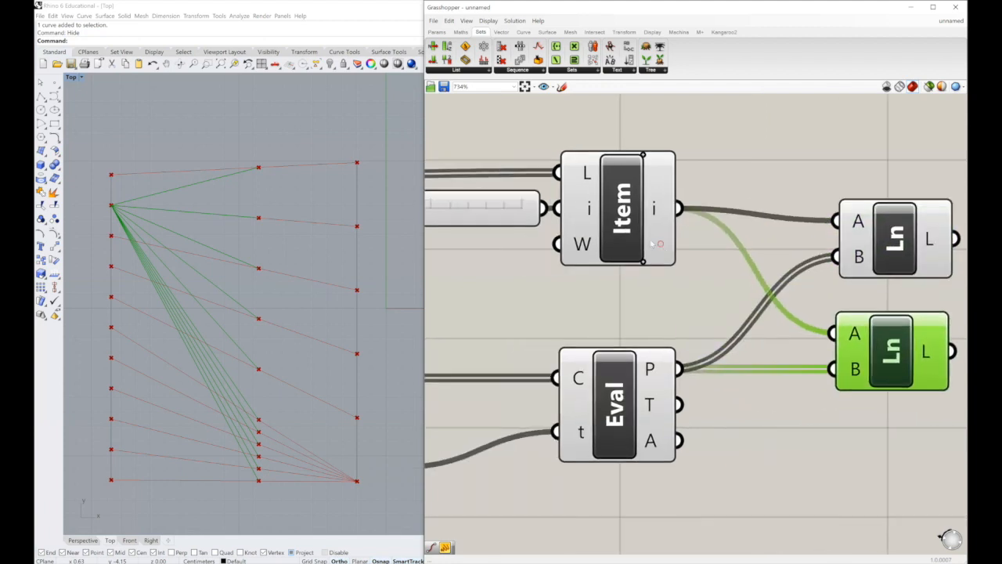
{"action": "left_click", "coordinate": [585, 173]}
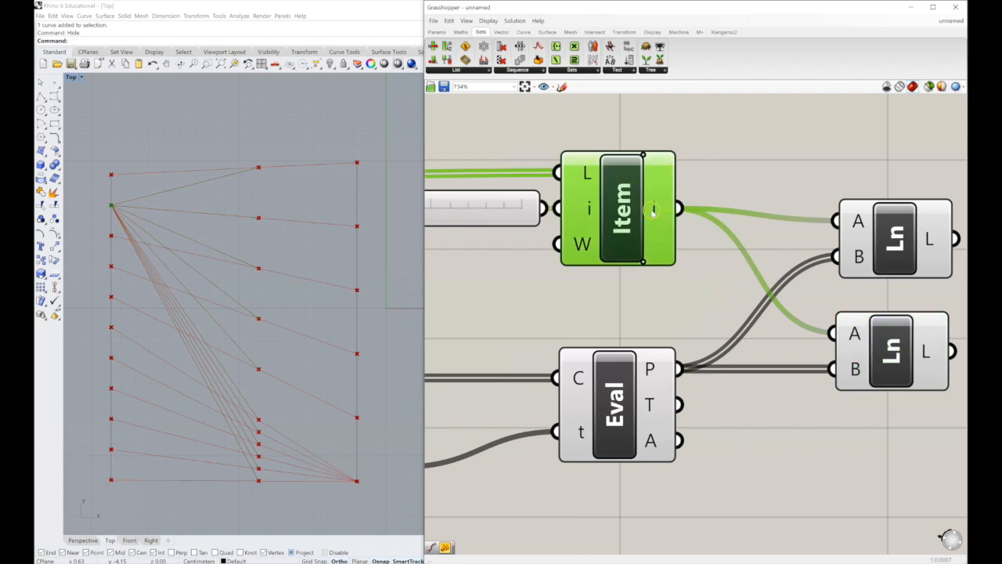
{"action": "right_click_drag", "start_coordinate": [638, 217], "coordinate": [699, 231]}
{"action": "left_click_drag", "start_coordinate": [734, 312], "coordinate": [519, 184]}
{"action": "scroll", "coordinate": [653, 246], "scroll_direction": "down", "scroll_amount": 2}
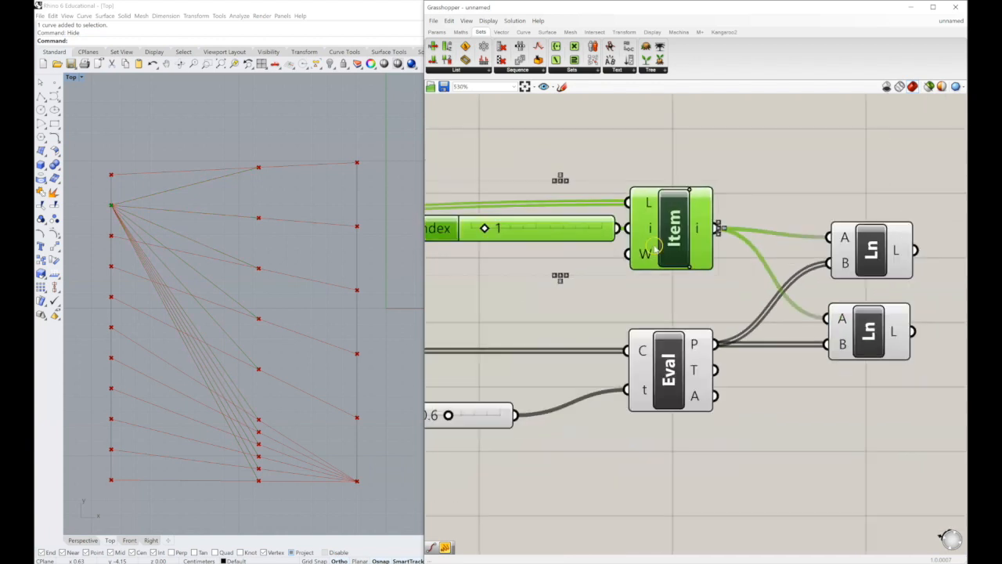
{"action": "left_click_drag", "start_coordinate": [662, 244], "coordinate": [664, 265]}
{"action": "key", "text": "ctrl+c"}
{"action": "key", "text": "ctrl+v"}
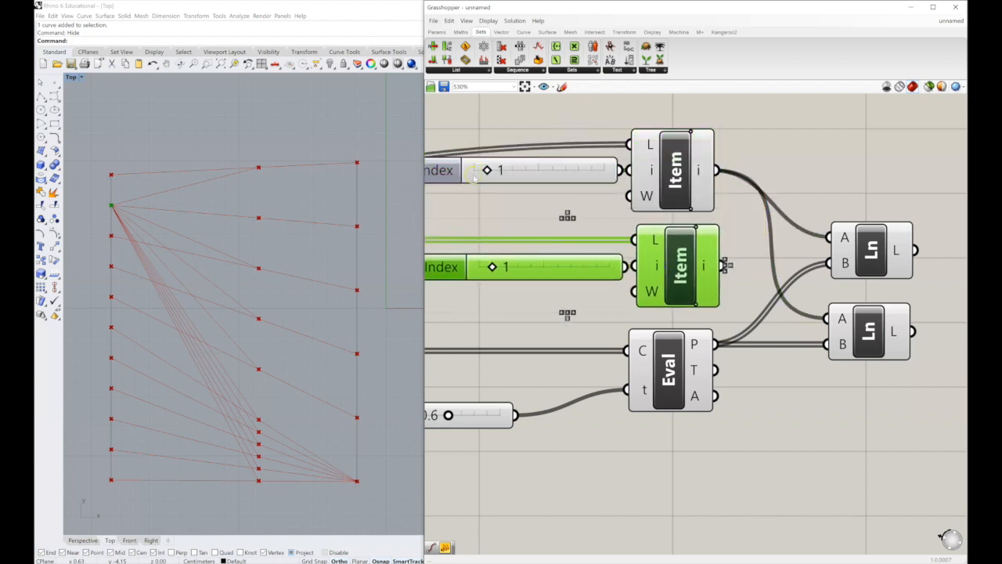
{"action": "left_click_drag", "start_coordinate": [487, 170], "coordinate": [468, 171]}
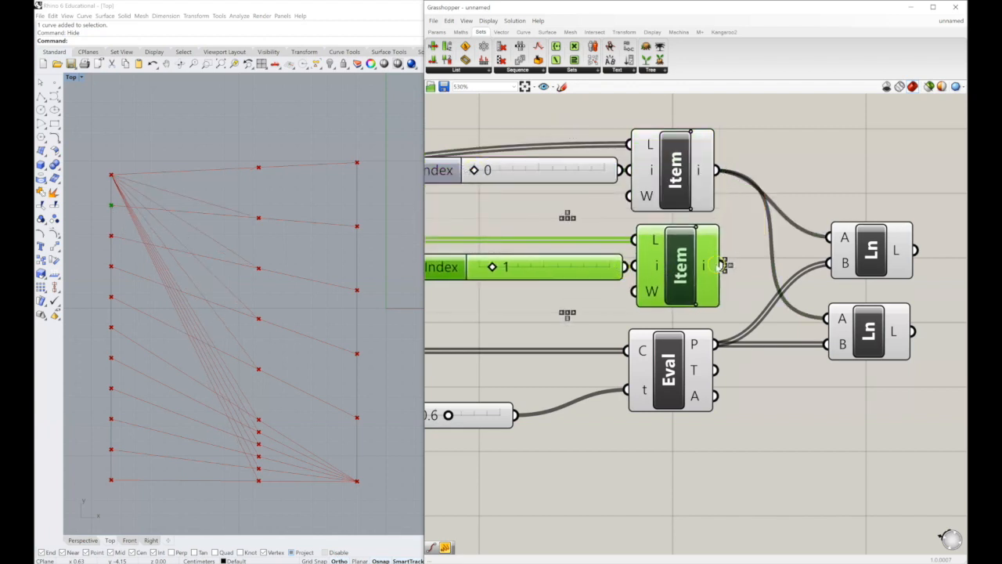
{"action": "left_click_drag", "start_coordinate": [682, 266], "coordinate": [675, 275]}
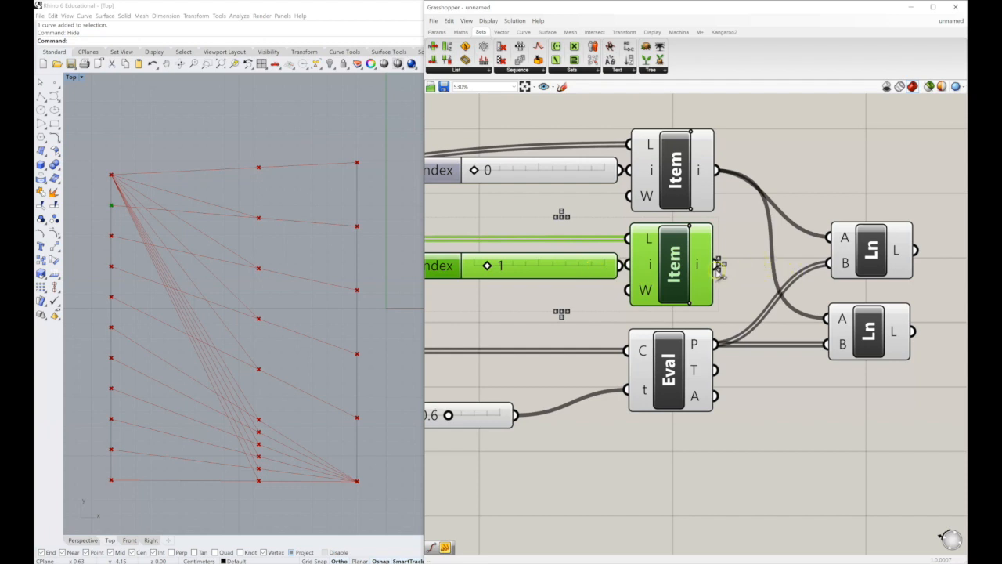
- Connect the duplicated List Item's i output to the lower Line's A input and set its Index slider to 8
{"action": "left_click_drag", "start_coordinate": [718, 264], "coordinate": [824, 319]}
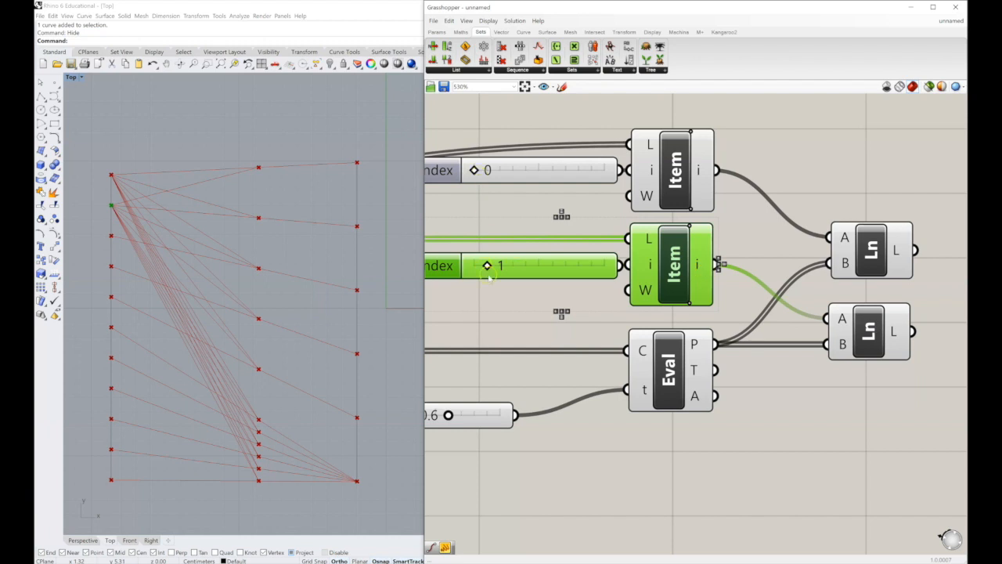
{"action": "left_click_drag", "start_coordinate": [490, 267], "coordinate": [578, 267]}
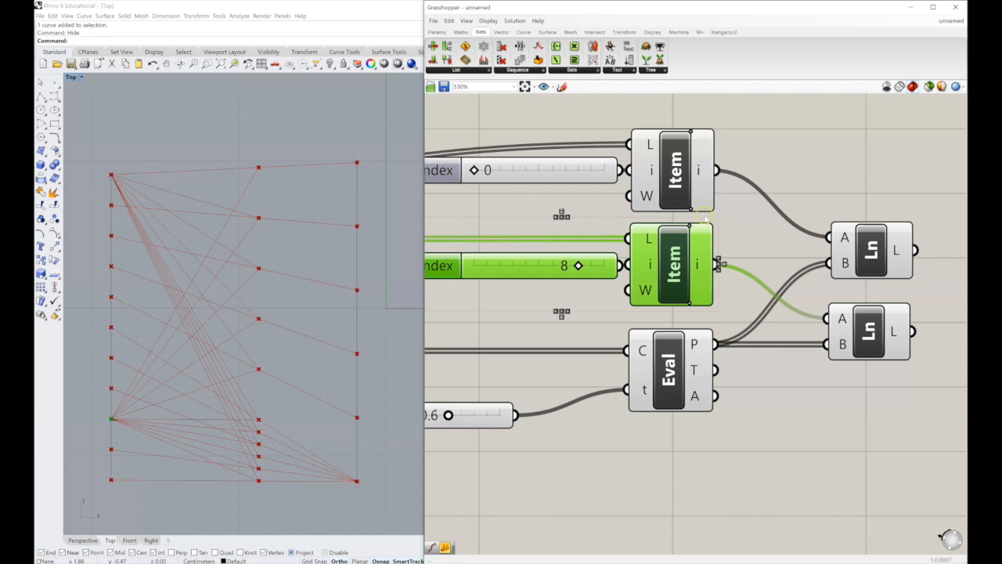
- Delete the duplicated List Item component together with its Index slider
{"action": "left_click_drag", "start_coordinate": [728, 308], "coordinate": [551, 249]}
{"action": "key", "text": "Delete"}
- Insert an additional +1 output parameter below the i output on the remaining List Item component
{"action": "scroll", "coordinate": [660, 210], "scroll_direction": "up", "scroll_amount": 5}
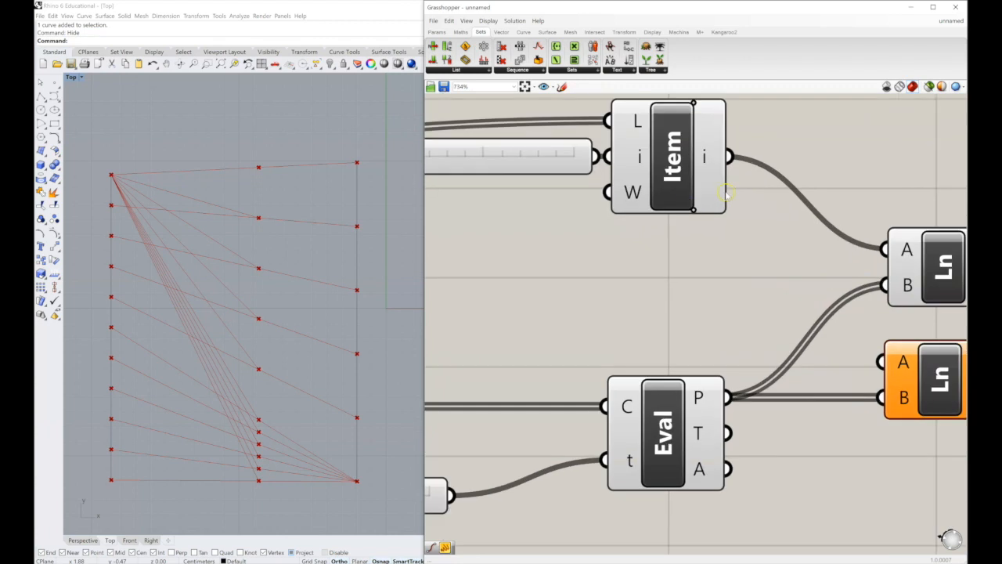
{"action": "scroll", "coordinate": [603, 313], "scroll_direction": "down", "scroll_amount": 7}
{"action": "scroll", "coordinate": [599, 307], "scroll_direction": "up", "scroll_amount": 5}
{"action": "scroll", "coordinate": [599, 308], "scroll_direction": "up", "scroll_amount": 6}
{"action": "scroll", "coordinate": [603, 310], "scroll_direction": "down", "scroll_amount": 4}
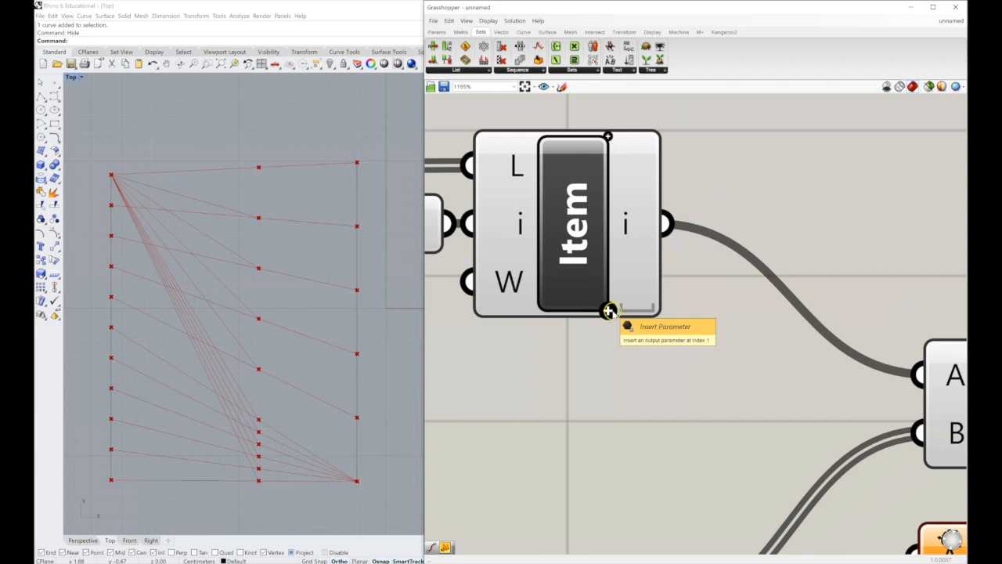
{"action": "left_click", "coordinate": [609, 312]}
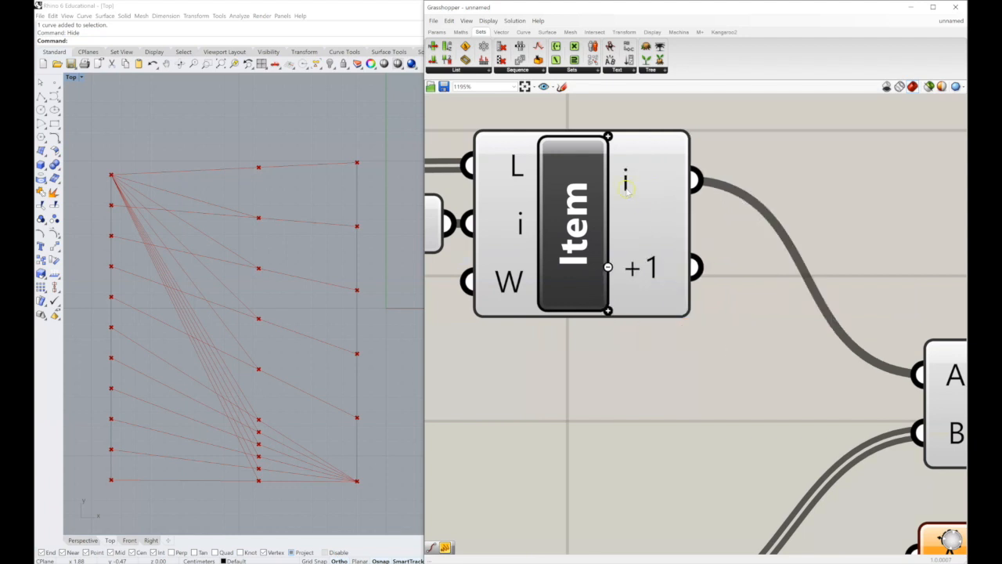
{"action": "right_click_drag", "start_coordinate": [683, 328], "coordinate": [572, 256]}
{"action": "scroll", "coordinate": [573, 256], "scroll_direction": "down", "scroll_amount": 2}
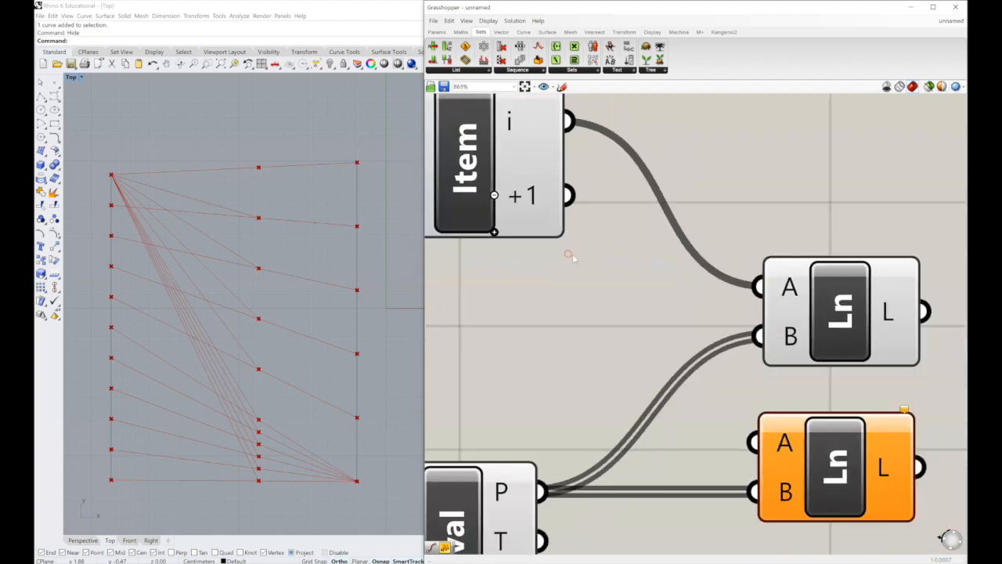
- Connect the List Item's +1 output to the lower Line's A input and set the Index slider to 4
{"action": "scroll", "coordinate": [572, 253], "scroll_direction": "down", "scroll_amount": 1}
{"action": "left_click_drag", "start_coordinate": [566, 205], "coordinate": [725, 409]}
{"action": "right_click_drag", "start_coordinate": [529, 263], "coordinate": [637, 270]}
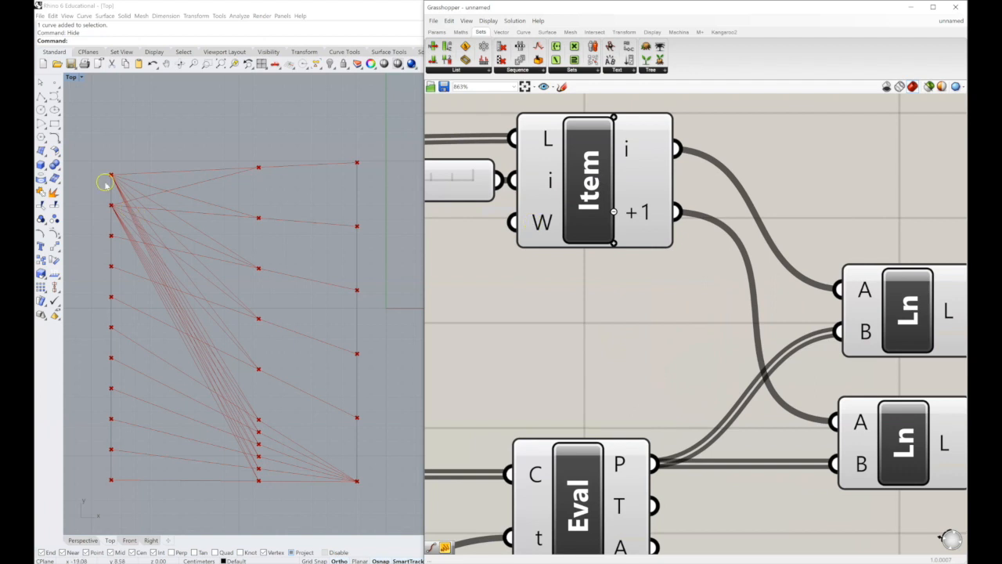
{"action": "right_click_drag", "start_coordinate": [472, 232], "coordinate": [626, 237]}
{"action": "scroll", "coordinate": [560, 227], "scroll_direction": "down", "scroll_amount": 2}
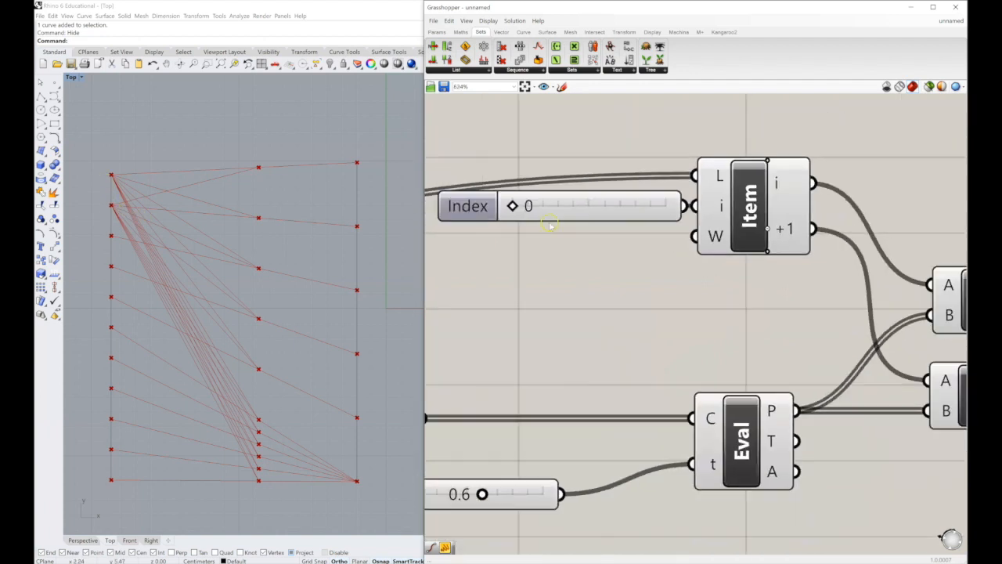
{"action": "left_click_drag", "start_coordinate": [512, 205], "coordinate": [571, 218]}
- Insert an additional -1 output parameter above the i output on the List Item component
{"action": "scroll", "coordinate": [753, 181], "scroll_direction": "up", "scroll_amount": 2}
{"action": "right_click_drag", "start_coordinate": [758, 183], "coordinate": [563, 237]}
{"action": "scroll", "coordinate": [562, 237], "scroll_direction": "up", "scroll_amount": 2}
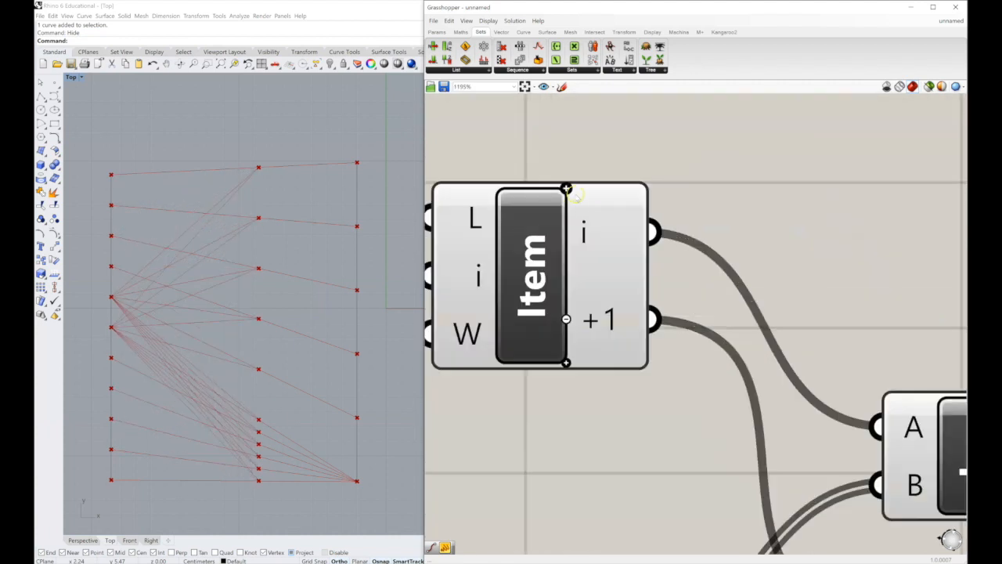
{"action": "scroll", "coordinate": [570, 191], "scroll_direction": "up", "scroll_amount": 4}
{"action": "scroll", "coordinate": [571, 191], "scroll_direction": "down", "scroll_amount": 5}
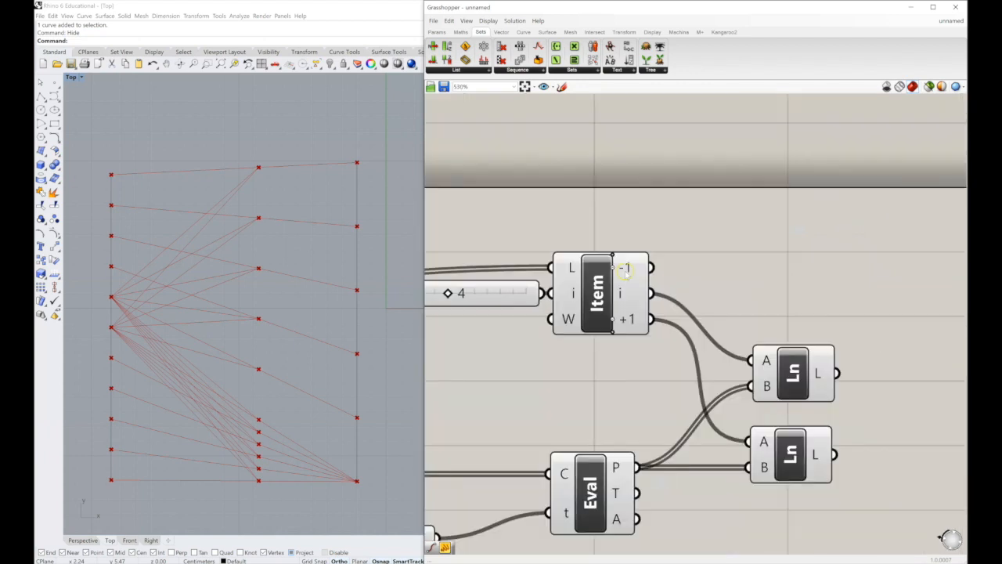
- Duplicate the upper Line component above the original and connect the List Item's -1 output to the copy's A input
{"action": "scroll", "coordinate": [671, 293], "scroll_direction": "up", "scroll_amount": 1}
{"action": "left_click", "coordinate": [801, 376]}
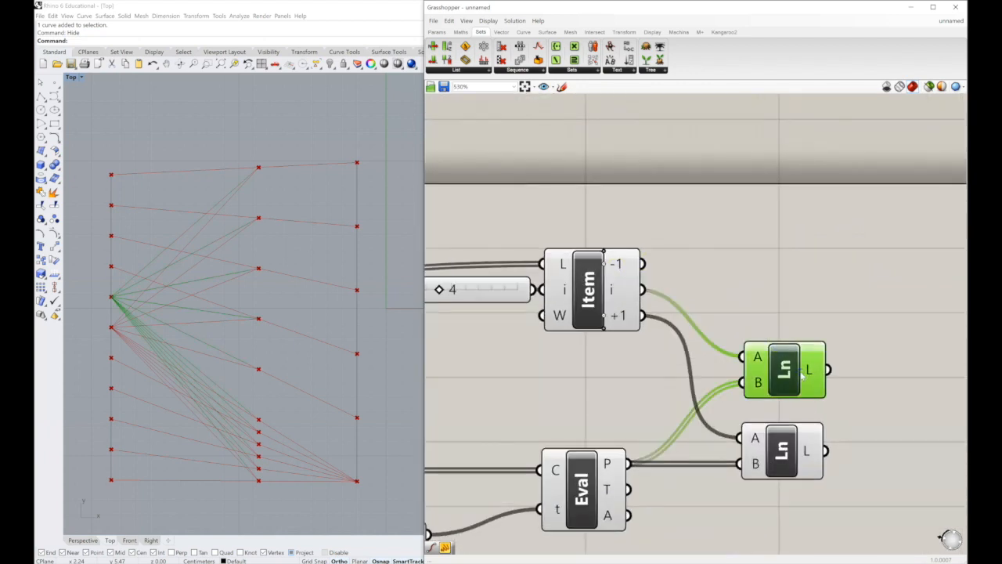
{"action": "left_click_drag", "start_coordinate": [801, 375], "coordinate": [801, 294], "text": "alt"}
{"action": "left_click_drag", "start_coordinate": [644, 264], "coordinate": [762, 278]}
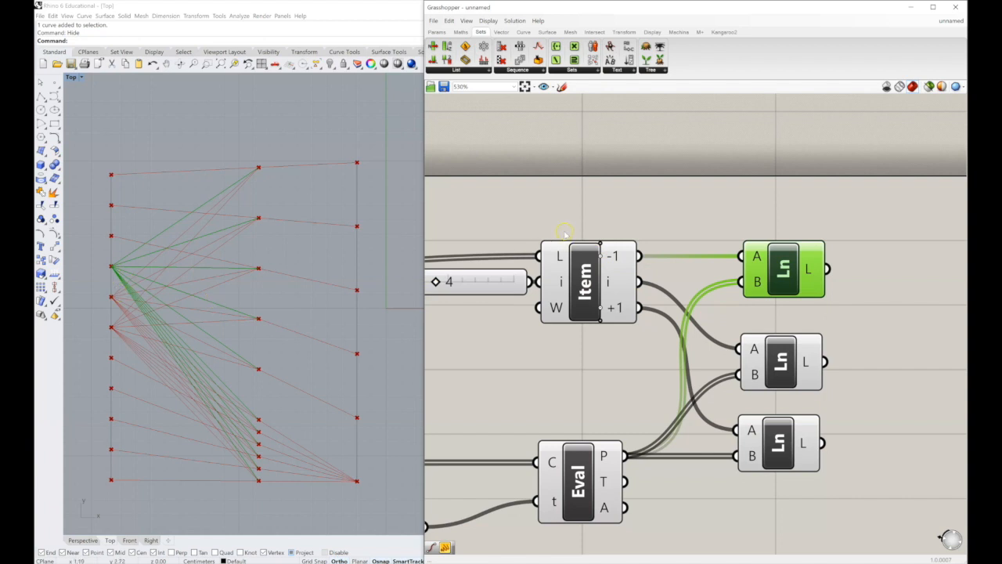
- Highlight the lines from the i output, set the Index slider to 0, and highlight the lines from the -1 output
{"action": "left_click", "coordinate": [799, 361]}
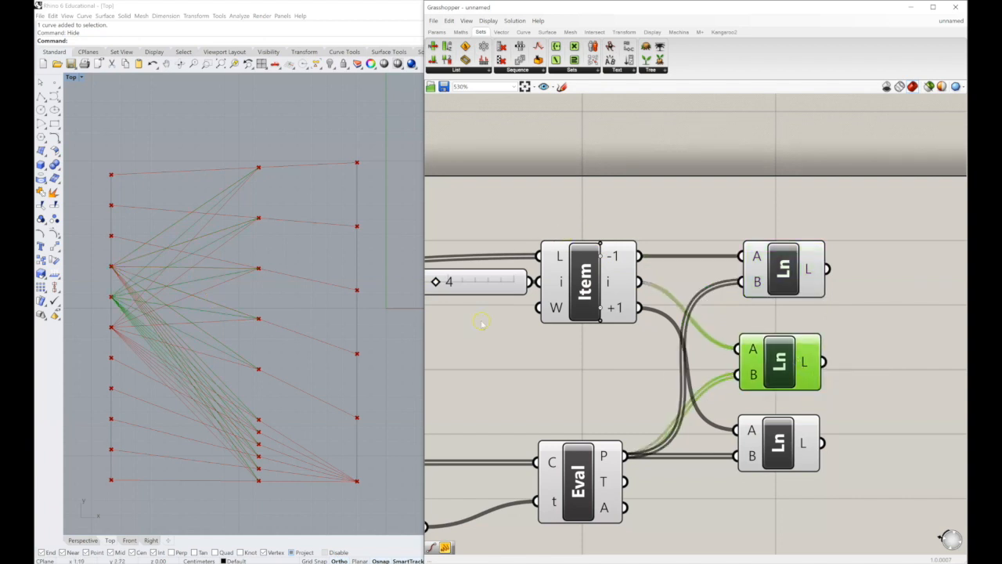
{"action": "right_click_drag", "start_coordinate": [427, 289], "coordinate": [559, 281]}
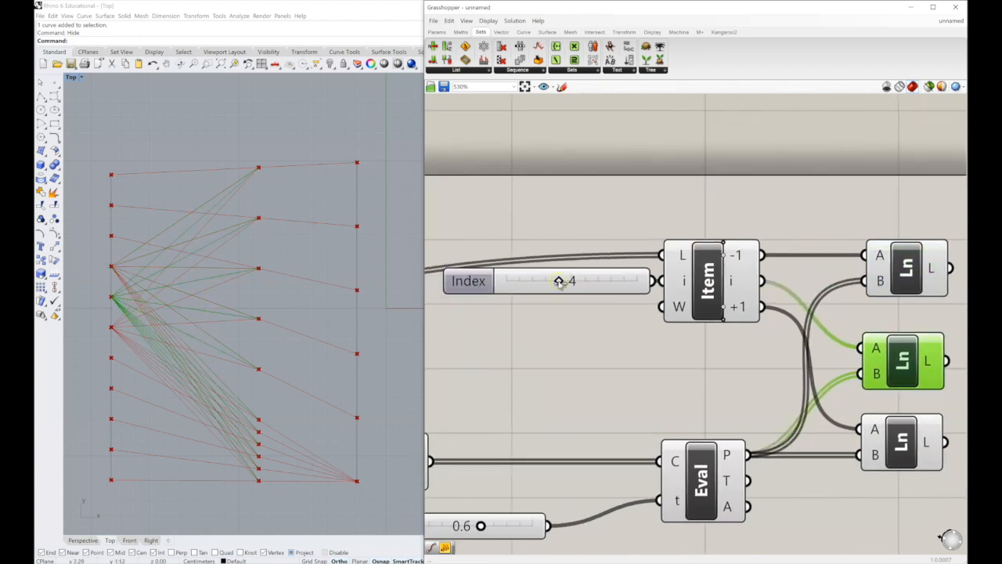
{"action": "left_click_drag", "start_coordinate": [561, 283], "coordinate": [486, 279]}
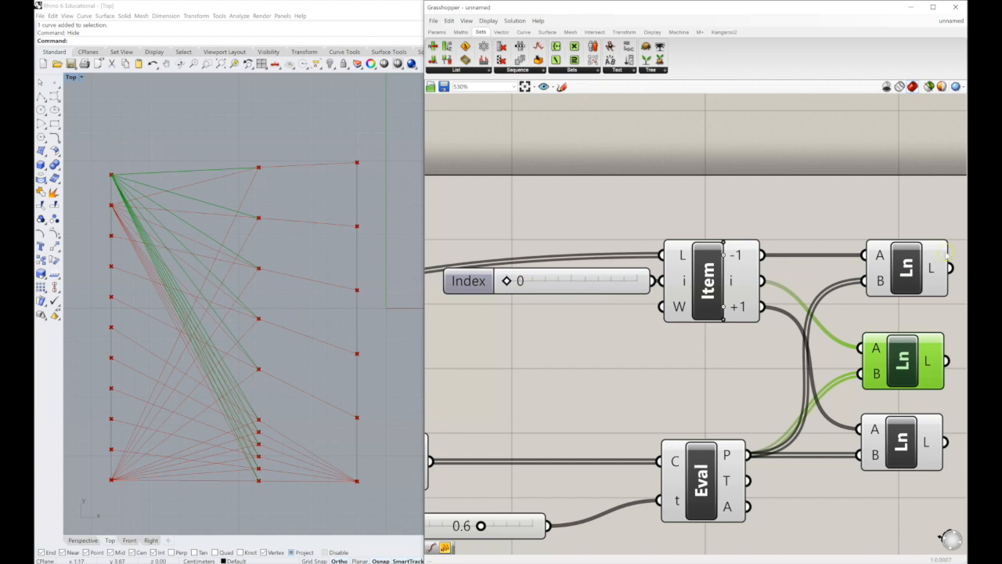
{"action": "left_click", "coordinate": [906, 283]}
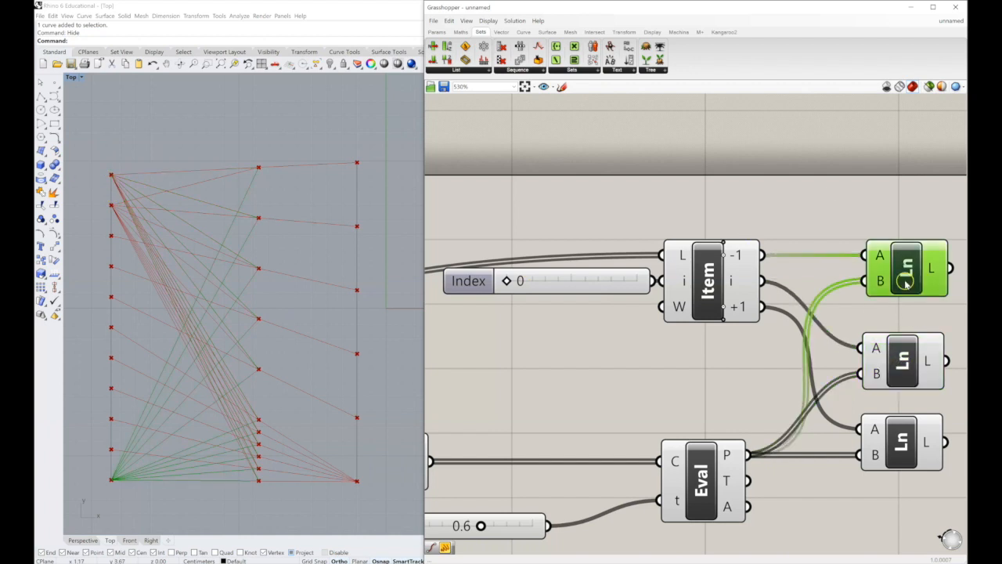